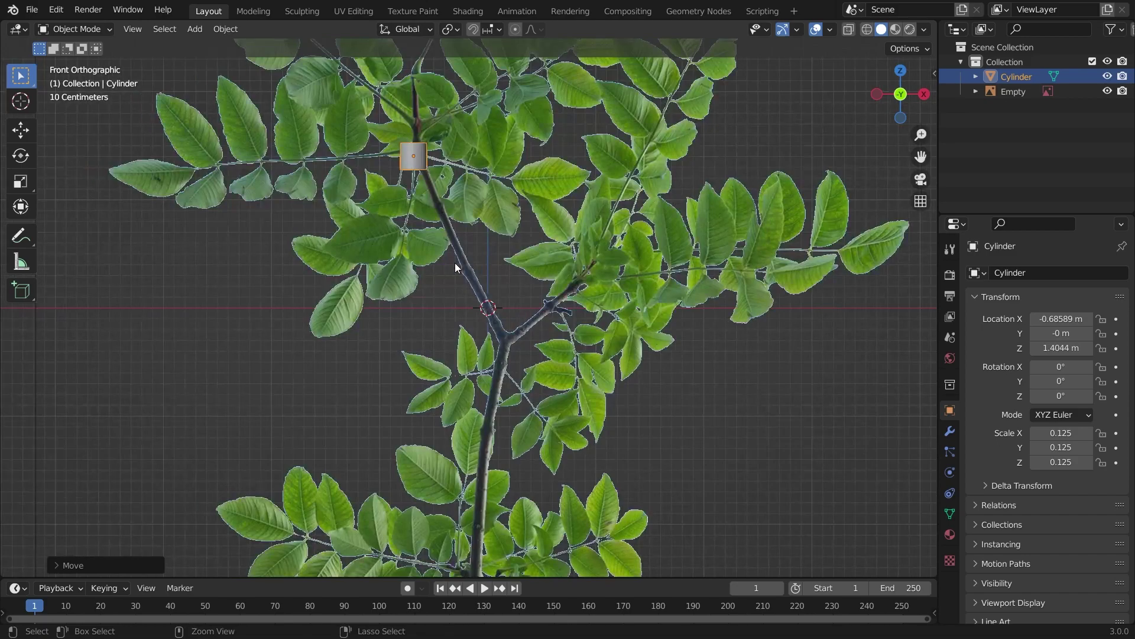
# Rotate the cylinder to about -78.4° on Y, scale it to about 0.023, and move it to the base of the upper-left leaf stem
pyautogui.press('ctrl+KP_8')
pyautogui.press('ctrl+KP_8')
pyautogui.press('ctrl+KP_8')
pyautogui.press('ctrl+KP_8')
pyautogui.press('ctrl+KP_8')
pyautogui.press('ctrl+KP_8')
pyautogui.press('ctrl+KP_8')
pyautogui.press('ctrl+KP_8')
pyautogui.press('ctrl+KP_8')
pyautogui.press('ctrl+KP_8')
pyautogui.press('ctrl+KP_8')
pyautogui.press('ctrl+KP_8')
pyautogui.press('ctrl+KP_8')
pyautogui.scroll(5, 456, 268)
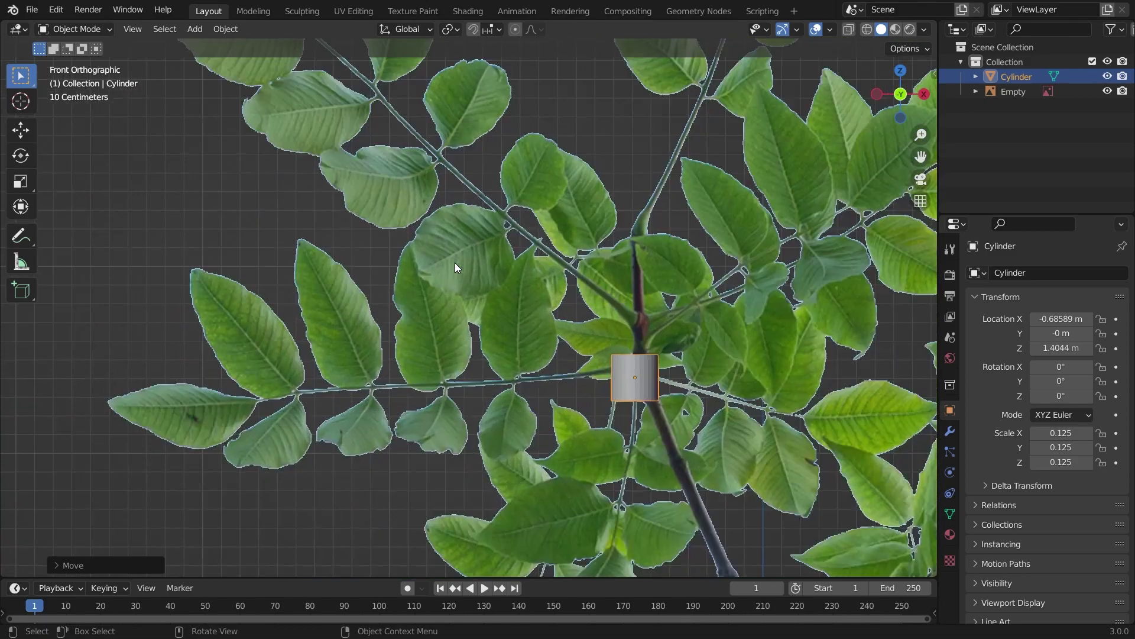
pyautogui.press('r')
pyautogui.click(721, 411)
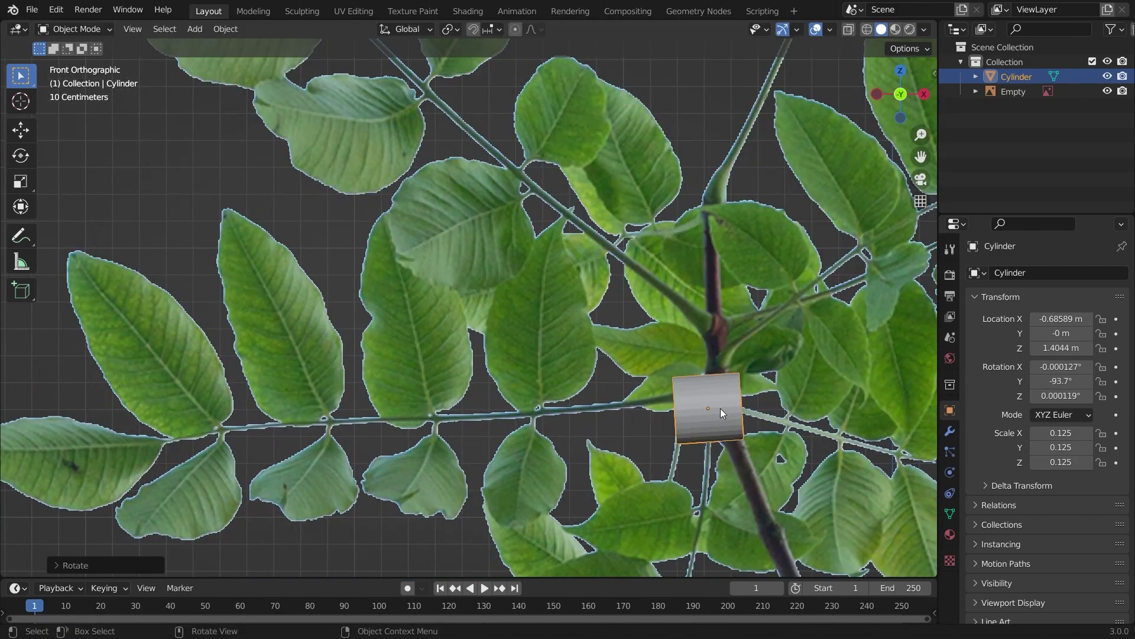
pyautogui.press('s')
pyautogui.click(720, 419)
pyautogui.press('g')
pyautogui.click(746, 415)
# Offset the cylinder's mesh from its origin in edit mode, and reposition the object where the leaf stem meets the main branch
pyautogui.press('Tab')
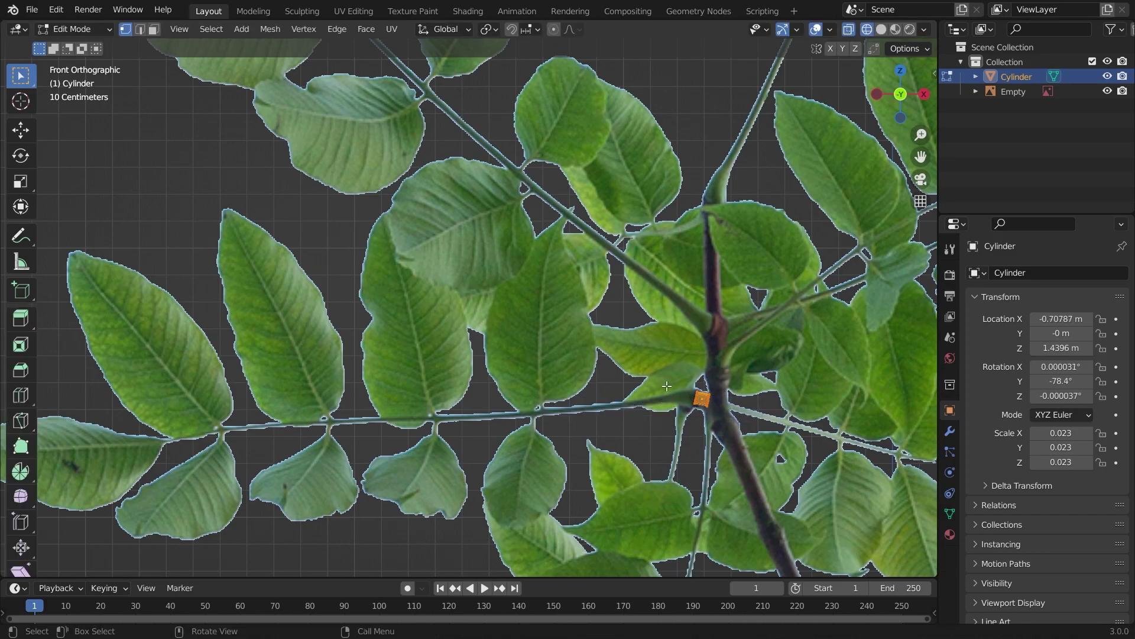
pyautogui.press('g')
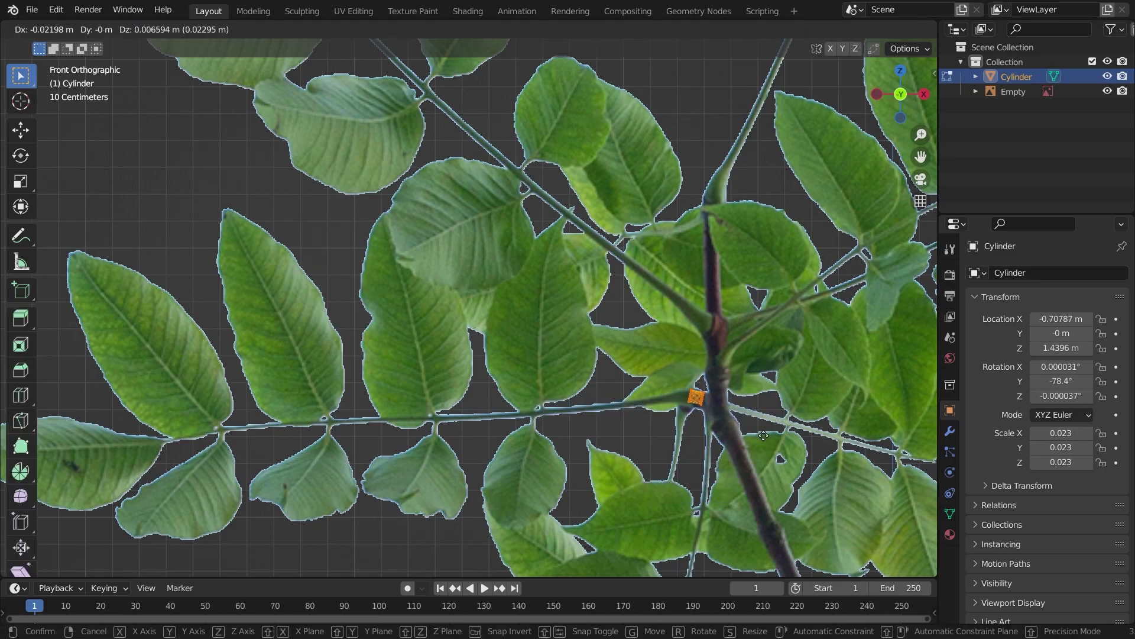
pyautogui.click(763, 435)
pyautogui.press('Tab')
pyautogui.press('g')
pyautogui.click(771, 440)
# Extrude the cylinder's outer end a short way along the leaf stem, then narrow, rotate and align the new end to the reference
pyautogui.press('Tab')
pyautogui.moveTo(671, 383); pyautogui.dragTo(702, 415)
pyautogui.press('e')
pyautogui.click(693, 411)
pyautogui.click(689, 414)
pyautogui.press('s')
pyautogui.click(689, 415)
pyautogui.press('r')
pyautogui.click(698, 419)
pyautogui.press('g')
pyautogui.click(704, 422)
# Extrude further segments along the reference leaf stem to its tip, tapering the mesh to match the stem's thickness
pyautogui.press('e')
pyautogui.click(651, 426)
pyautogui.press('e')
pyautogui.click(591, 429)
pyautogui.press('g')
pyautogui.click(594, 426)
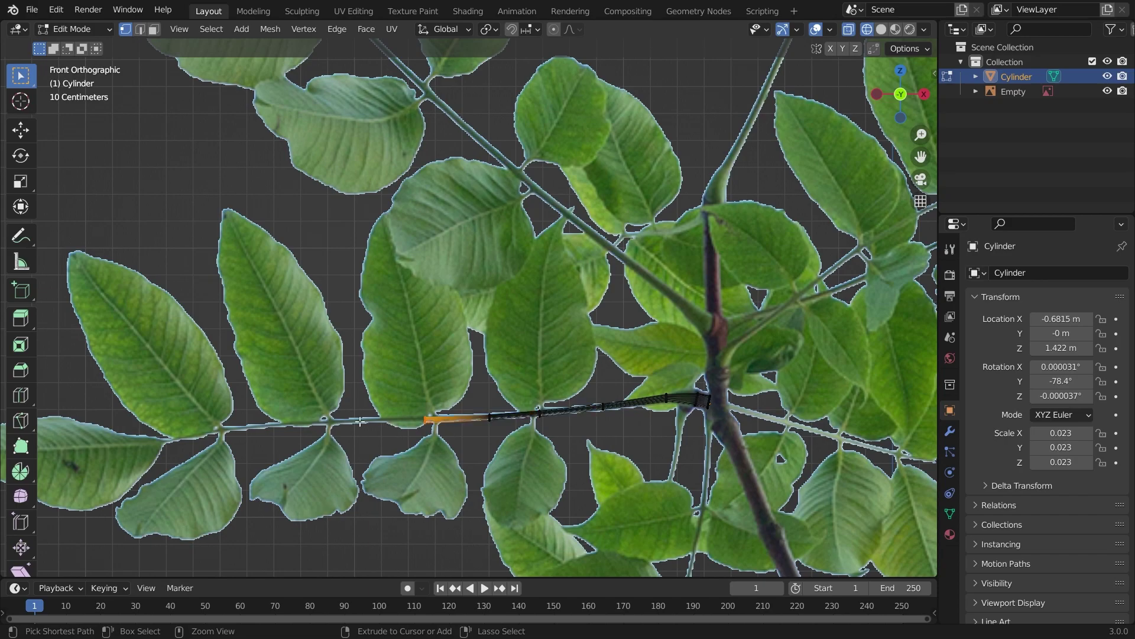
pyautogui.press('s')
pyautogui.click(469, 444)
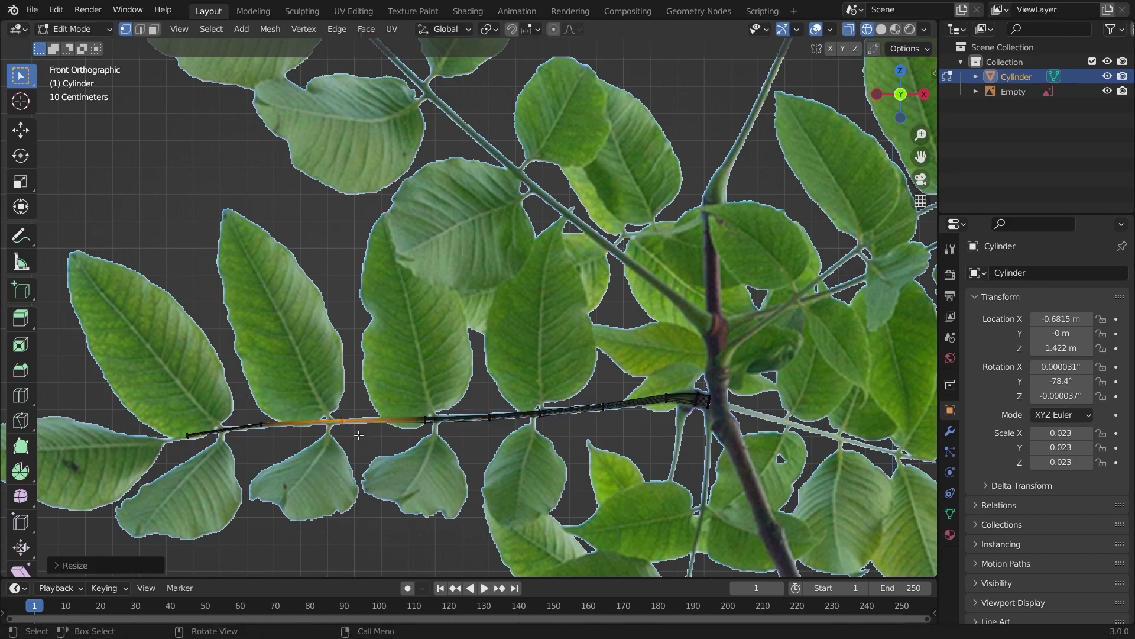
pyautogui.press('Tab')
# Give the branch material an Image Texture with mapping nodes on Base Color and load BlackAlder35.jpg from the Tree tutorial folder
pyautogui.scroll(2, 464, 448)
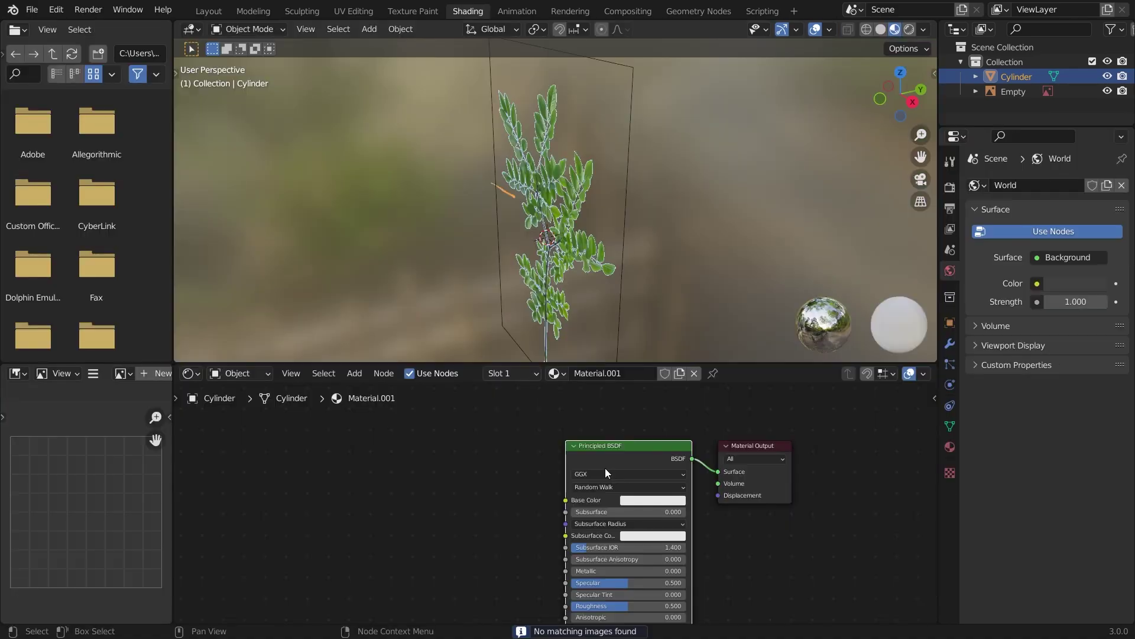
pyautogui.moveTo(534, 605); pyautogui.dragTo(533, 467)
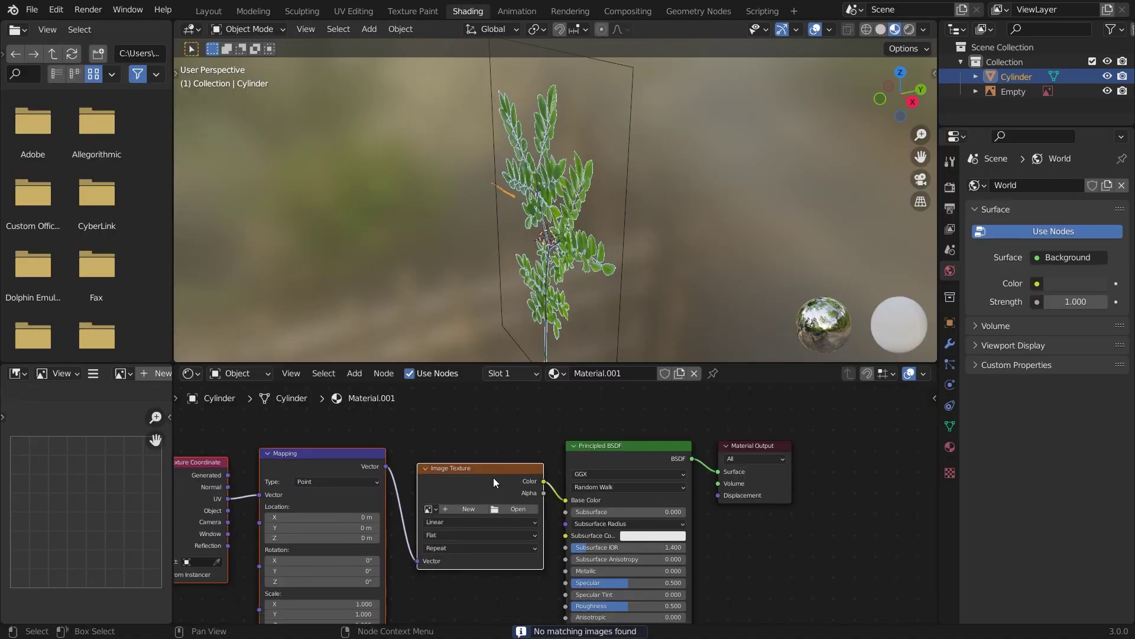
pyautogui.click(513, 507)
pyautogui.click(190, 511)
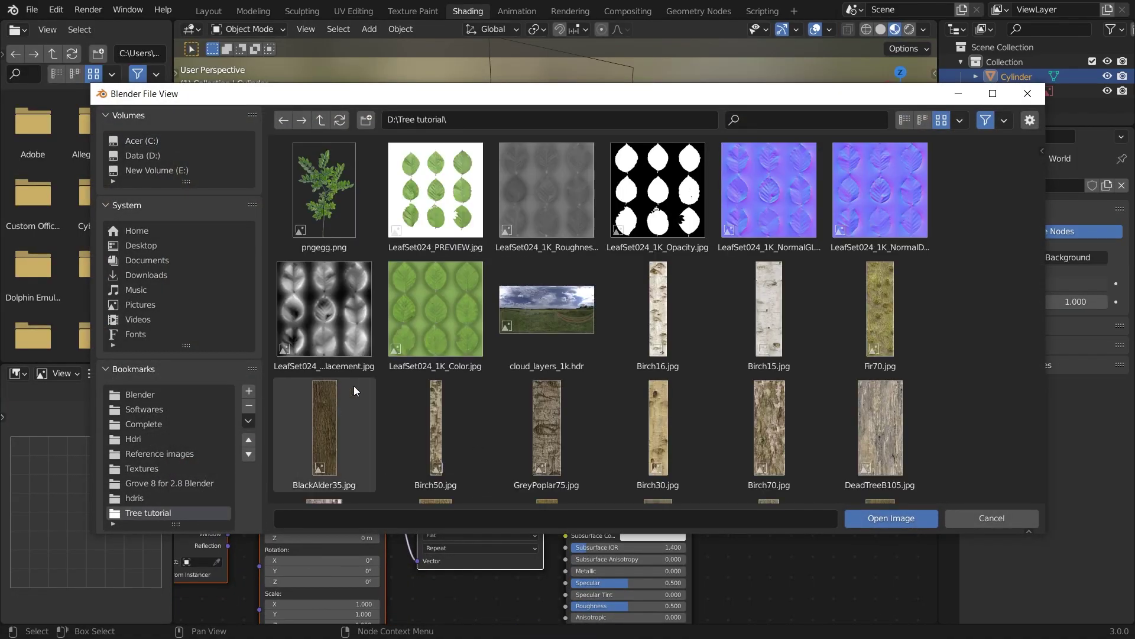
pyautogui.click(313, 429)
pyautogui.doubleClick(313, 429)
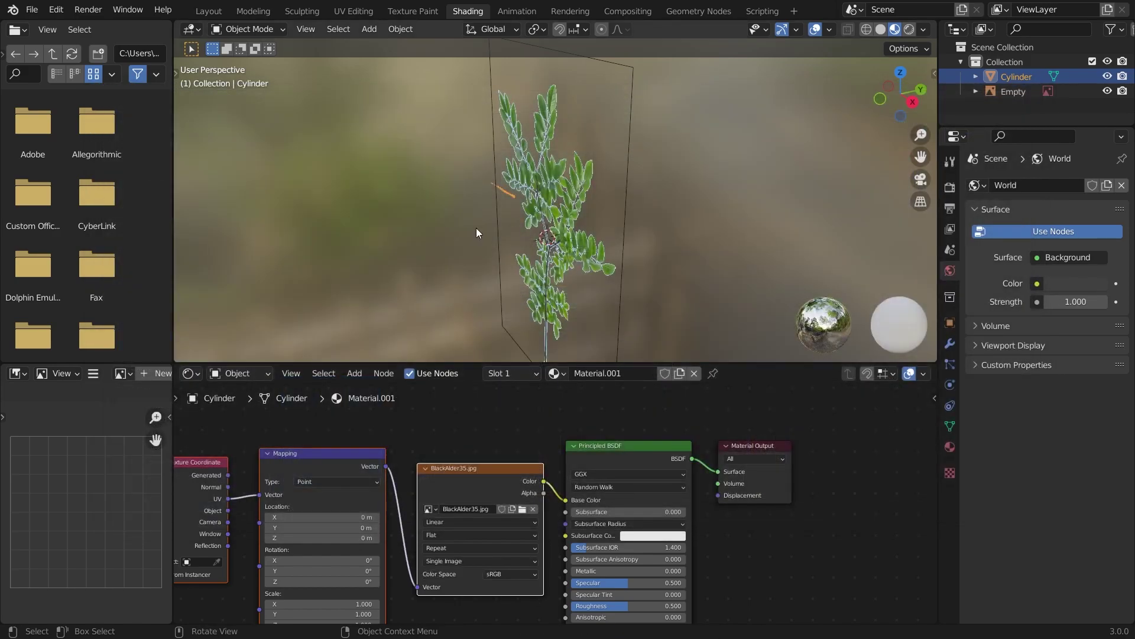
# Unwrap the whole branch mesh with Smart UV Project
pyautogui.moveTo(477, 229); pyautogui.dragTo(608, 257, button='middle')
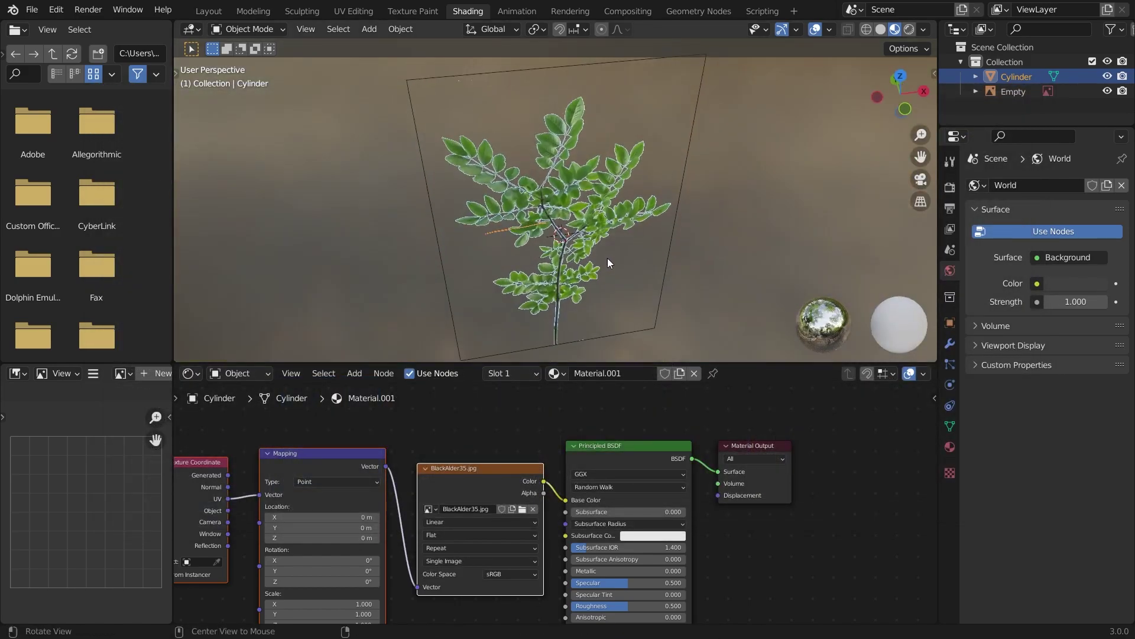
pyautogui.scroll(4, 608, 257)
pyautogui.press('Tab')
pyautogui.scroll(2, 608, 258)
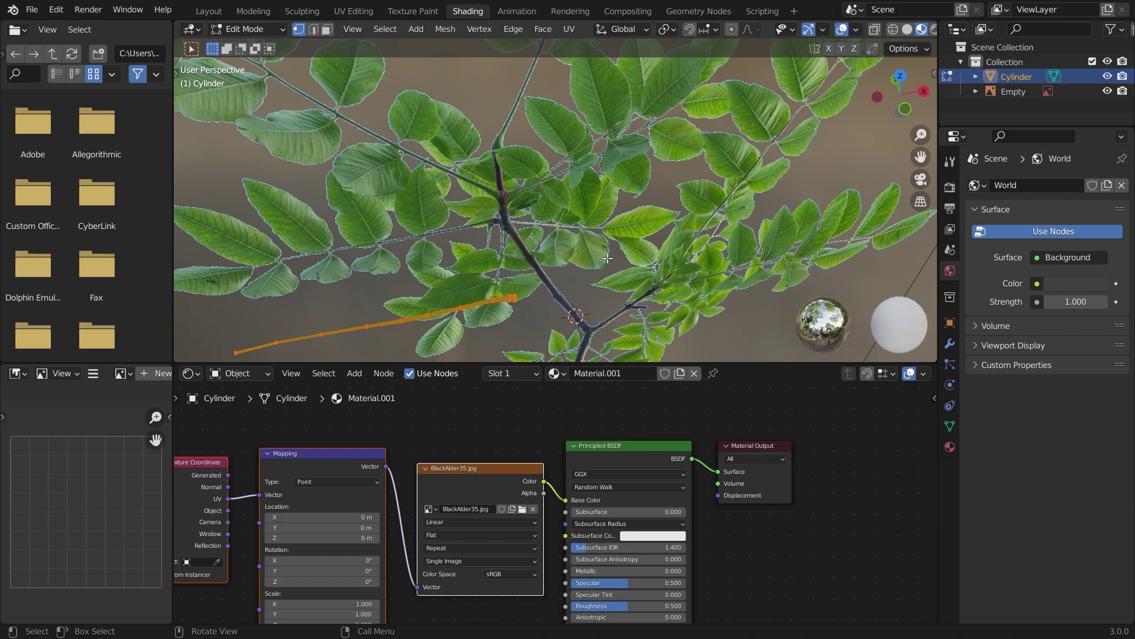
pyautogui.press('u')
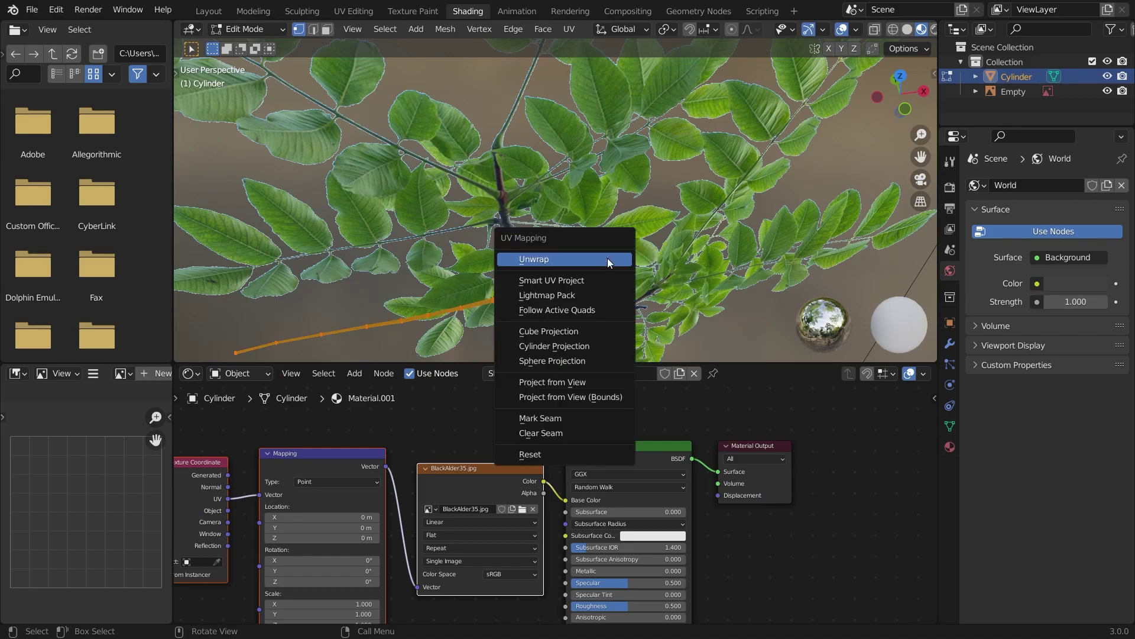
pyautogui.click(577, 286)
pyautogui.click(626, 403)
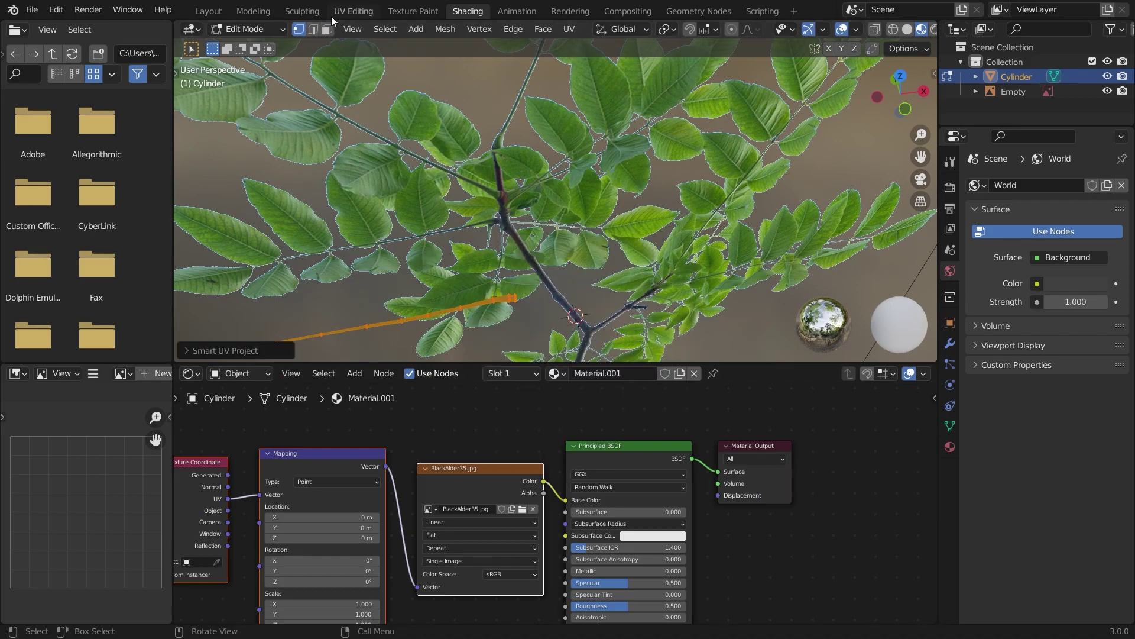
# Scale up all the branch's UV islands and center them over the bark image in the UV editor
pyautogui.click(361, 15)
pyautogui.scroll(-7, 329, 307)
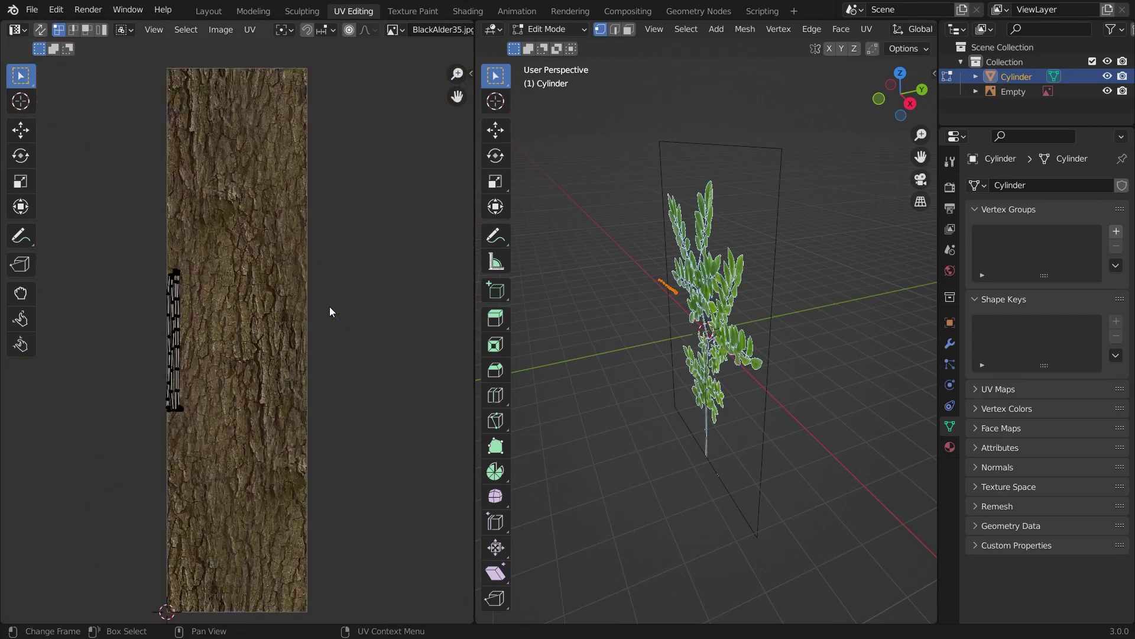
pyautogui.press('a')
pyautogui.press('s')
pyautogui.click(43, 504)
pyautogui.press('g')
pyautogui.click(322, 414)
pyautogui.press('s')
pyautogui.click(344, 442)
# Isolate the branch in local view to check the bark, and rescale its UVs to refine the texture size
pyautogui.press('Tab')
pyautogui.scroll(5, 722, 413)
pyautogui.moveTo(722, 413); pyautogui.dragTo(804, 393, button='middle')
pyautogui.moveTo(566, 229); pyautogui.dragTo(700, 235, button='middle')
pyautogui.press('KP_Divide')
pyautogui.scroll(6, 701, 237)
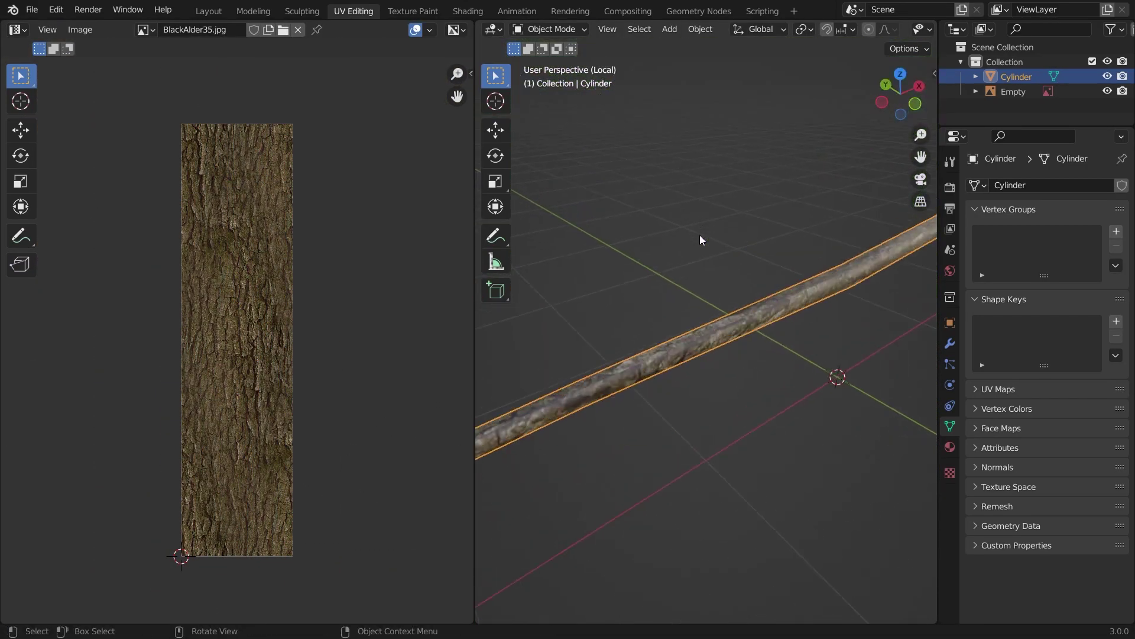
pyautogui.press('Tab')
pyautogui.press('s')
pyautogui.click(349, 449)
pyautogui.press('Tab')
pyautogui.keyDown('alt'); pyautogui.moveTo(667, 455); pyautogui.dragTo(680, 388); pyautogui.keyUp('alt')
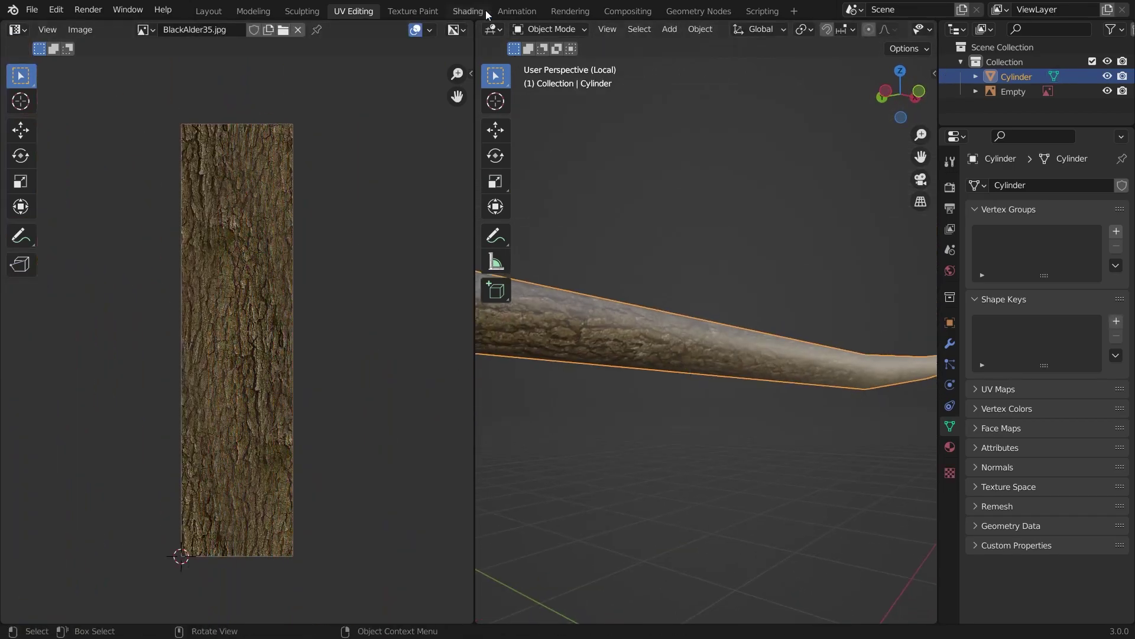
# Add a Bump node to the branch material beside the Principled BSDF
pyautogui.click(468, 11)
pyautogui.moveTo(592, 554)
pyautogui.keyDown('alt'); pyautogui.mouseDown()
pyautogui.moveTo(612, 429)
pyautogui.moveTo(637, 407)
pyautogui.mouseUp(); pyautogui.keyUp('alt')
pyautogui.hotkey('shift', 'a')
pyautogui.click(586, 441)
pyautogui.write('b')
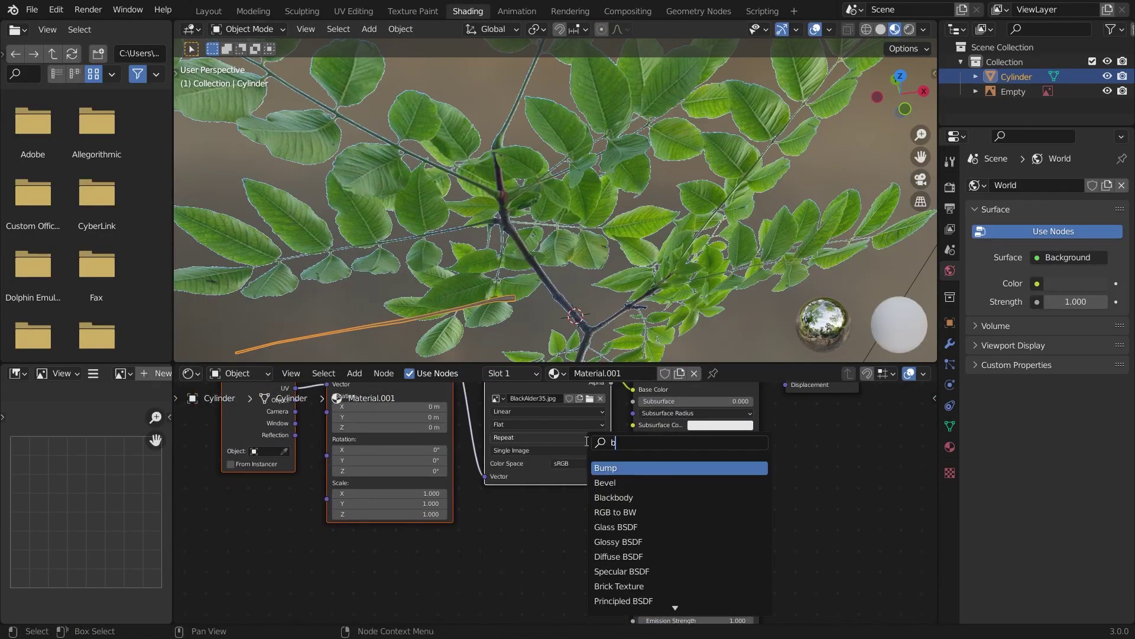
pyautogui.click(646, 466)
pyautogui.click(601, 521)
pyautogui.keyDown('alt'); pyautogui.moveTo(601, 521); pyautogui.dragTo(661, 479); pyautogui.keyUp('alt')
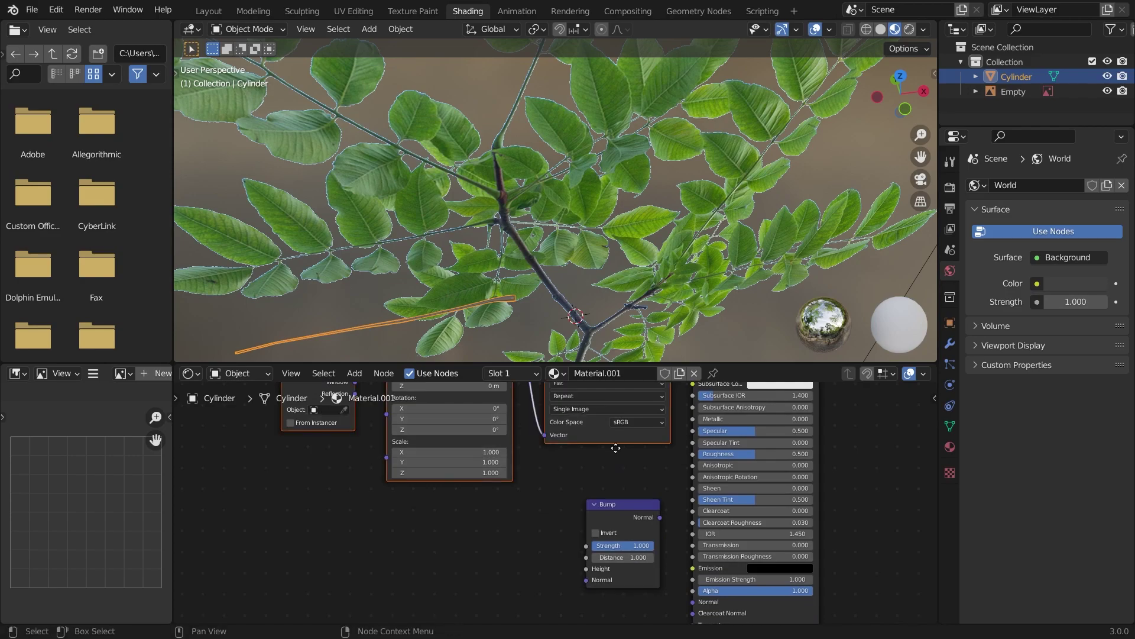
# Connect the Bump node's output to the shader's Normal input and the bark image's color to the bump Height
pyautogui.press('g')
pyautogui.click(382, 548)
pyautogui.keyDown('alt'); pyautogui.moveTo(453, 497); pyautogui.dragTo(484, 462); pyautogui.keyUp('alt')
pyautogui.moveTo(465, 388); pyautogui.dragTo(502, 429)
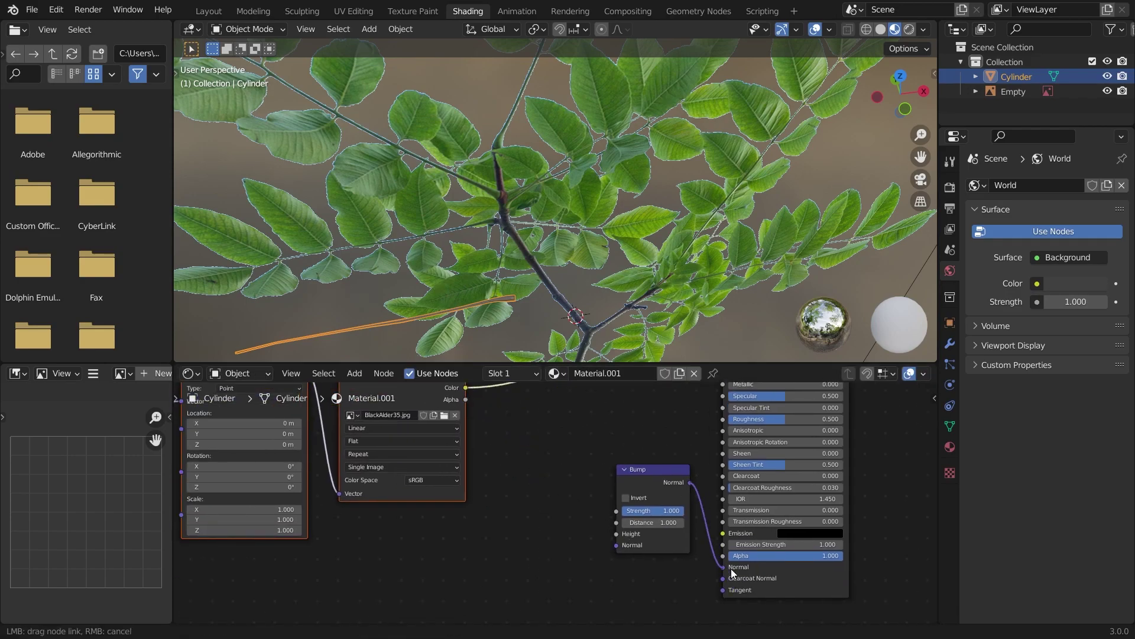
pyautogui.moveTo(458, 390); pyautogui.dragTo(616, 533)
# Isolate the branch in the shading viewport and lower the bump strength to 0.193
pyautogui.press('KP_Divide')
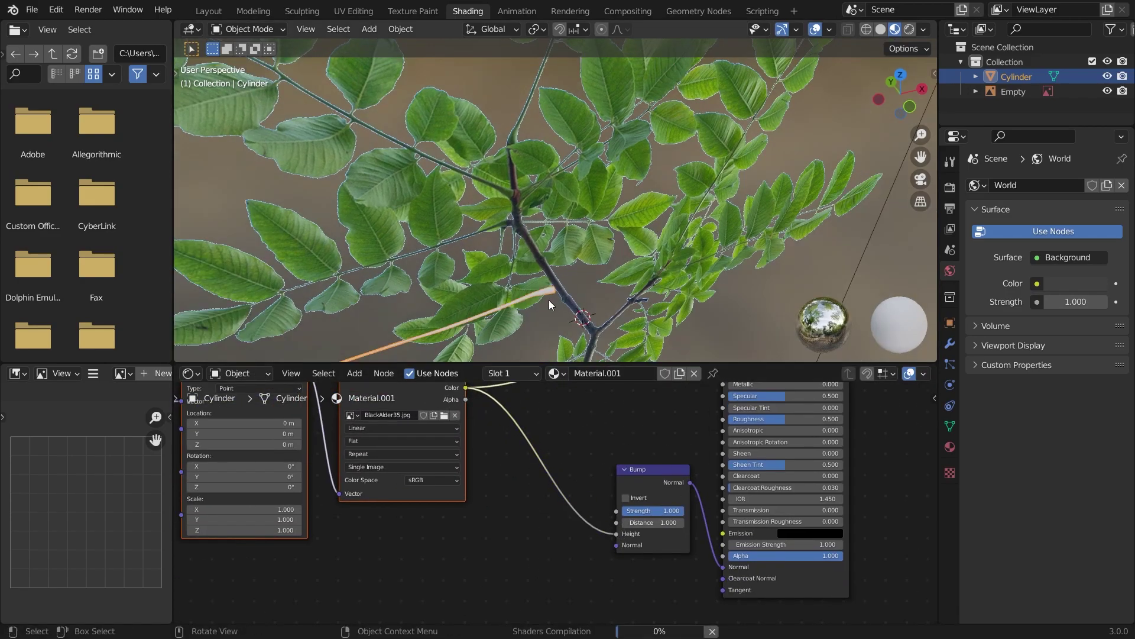
pyautogui.scroll(20, 549, 300)
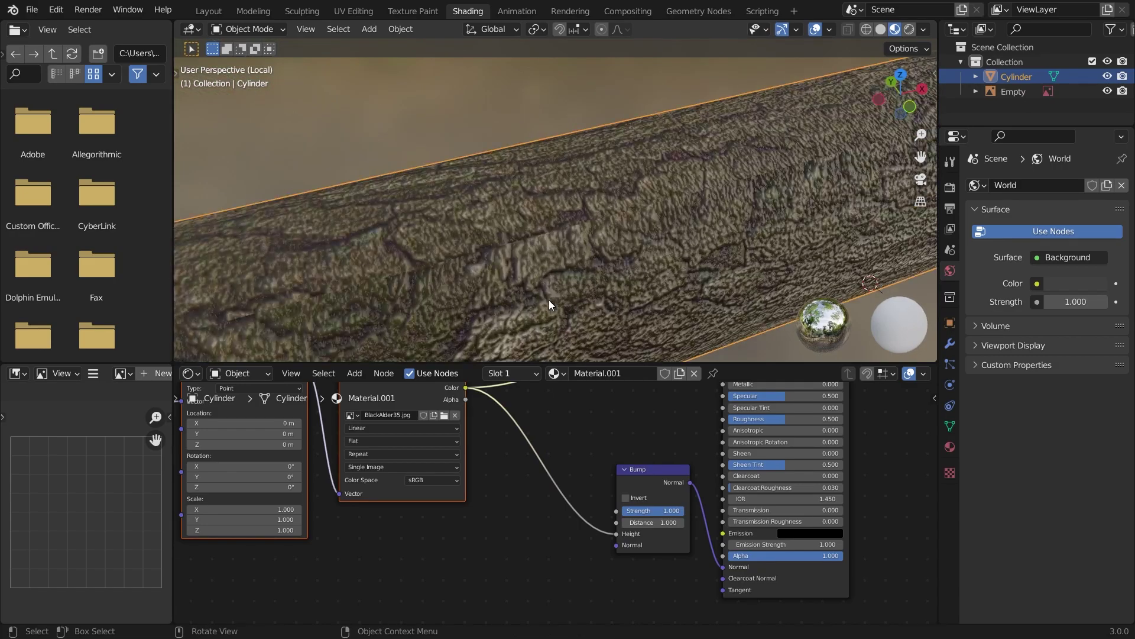
pyautogui.moveTo(659, 508); pyautogui.dragTo(608, 510)
# Insert a ColorRamp between the bark image's color and the bump Height, and set its black stop to position 0.152
pyautogui.hotkey('shift', 'a')
pyautogui.click(500, 458)
pyautogui.write('co')
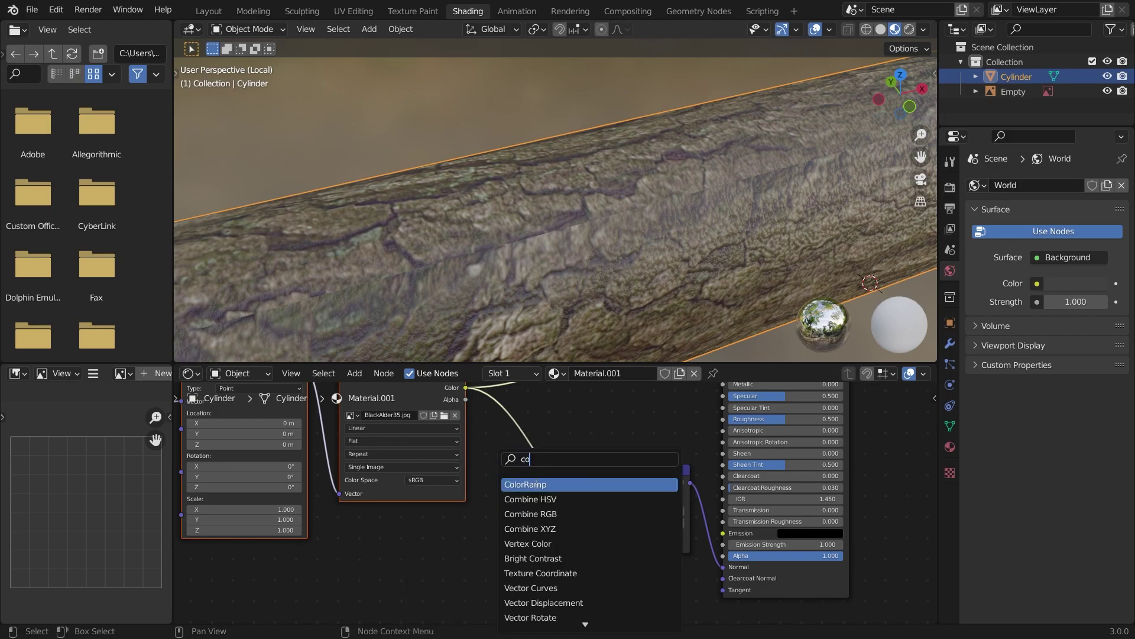
pyautogui.press('Return')
pyautogui.click(534, 467)
pyautogui.moveTo(595, 401); pyautogui.dragTo(593, 418)
pyautogui.moveTo(516, 476); pyautogui.dragTo(537, 476)
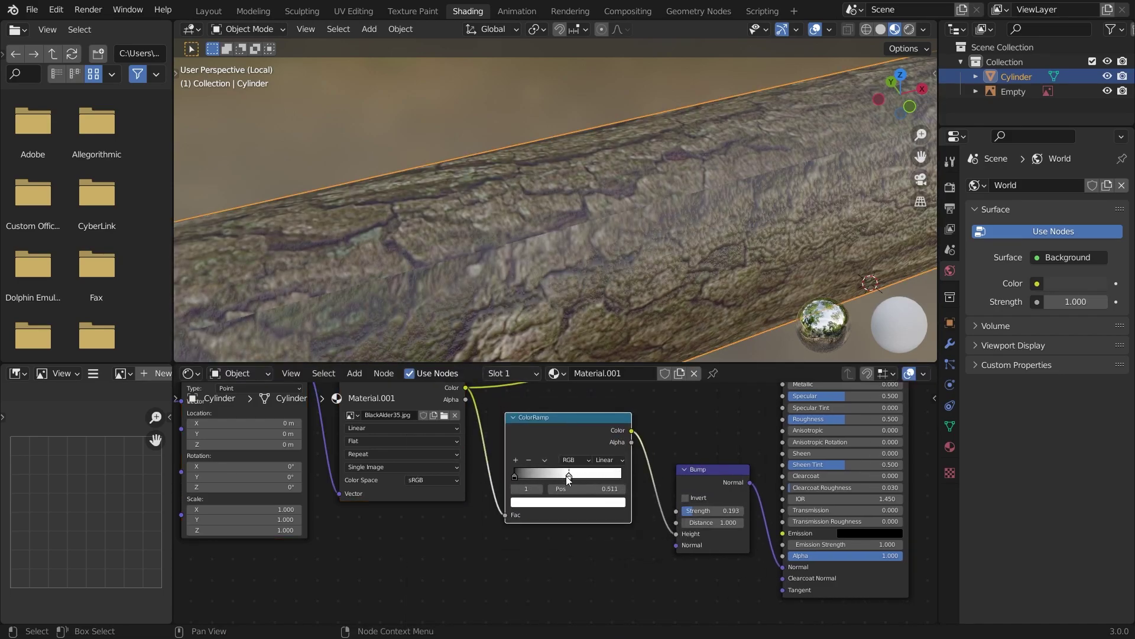
pyautogui.moveTo(514, 476); pyautogui.dragTo(531, 476)
# Duplicate the ColorRamp and connect the copy's color output to the Principled BSDF's Roughness
pyautogui.moveTo(592, 450); pyautogui.dragTo(539, 550, button='middle')
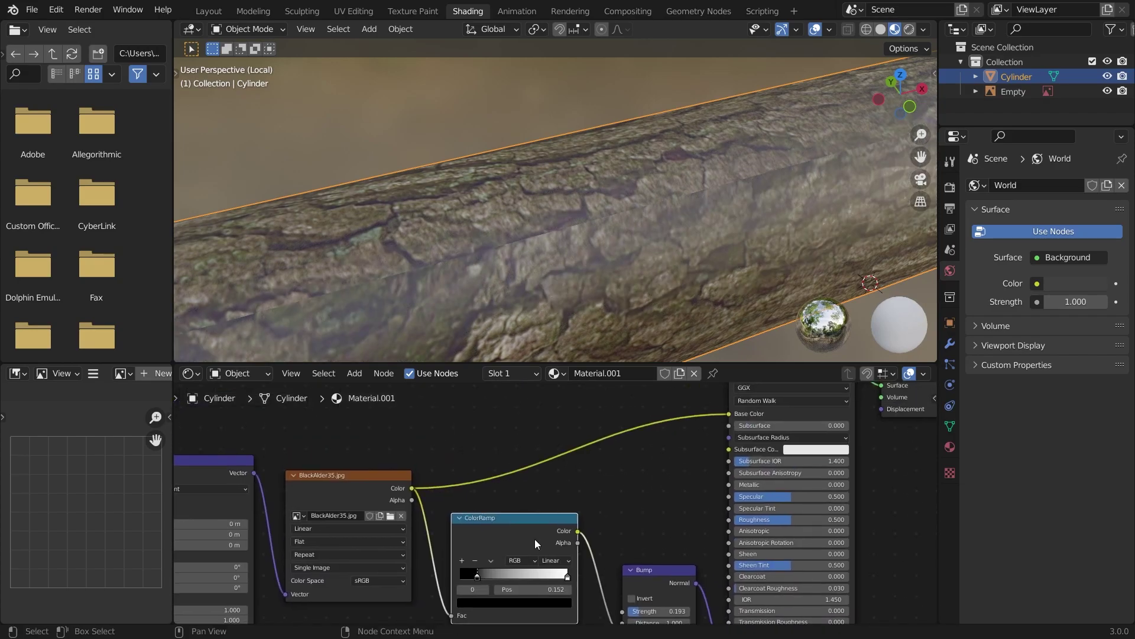
pyautogui.hotkey('shift', 'd')
pyautogui.click(654, 463)
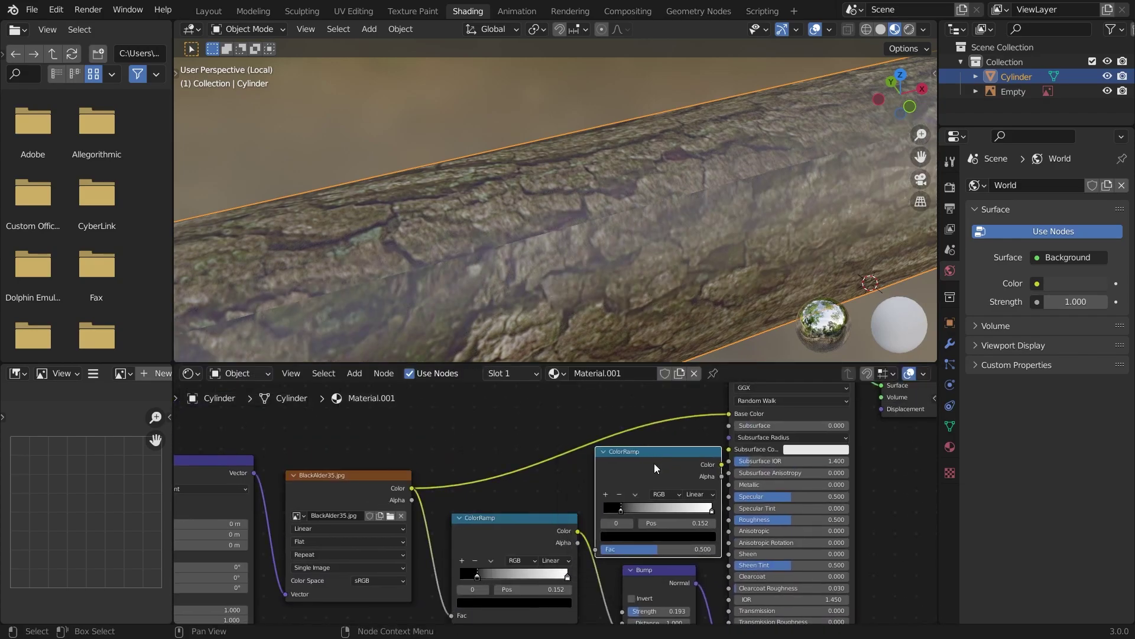
pyautogui.moveTo(731, 520); pyautogui.dragTo(729, 519)
pyautogui.moveTo(719, 464); pyautogui.dragTo(733, 520)
# Feed the bark image's color into the duplicated ColorRamp and link the image directly to Base Color
pyautogui.moveTo(376, 479); pyautogui.dragTo(324, 442)
pyautogui.moveTo(527, 446); pyautogui.dragTo(526, 412)
pyautogui.moveTo(569, 441); pyautogui.dragTo(568, 442, button='middle')
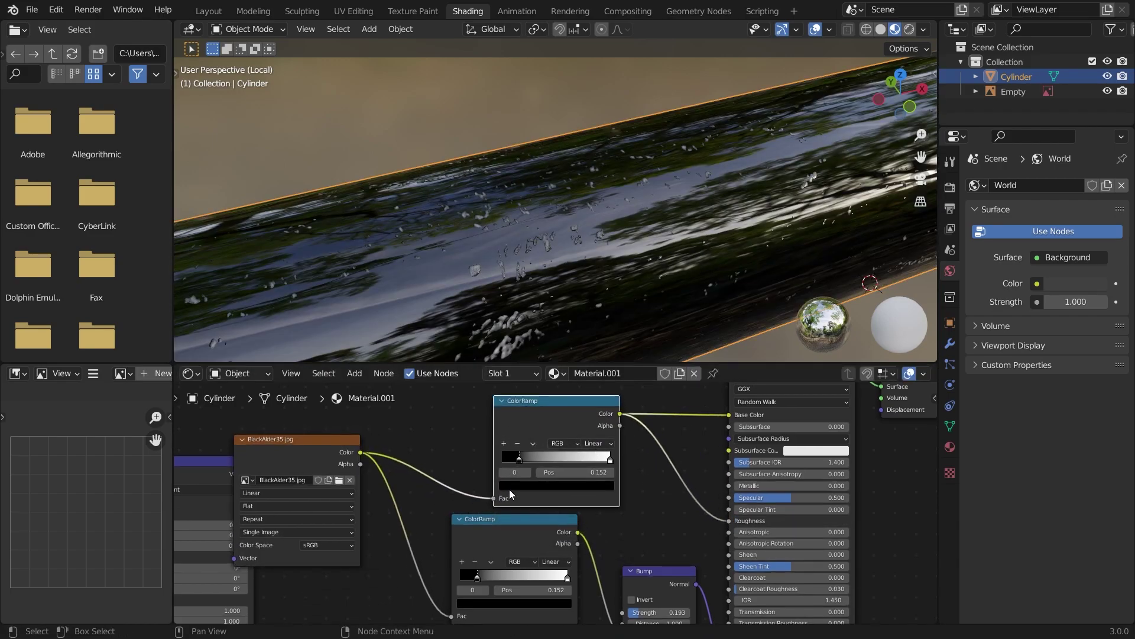
pyautogui.moveTo(363, 456); pyautogui.dragTo(733, 416)
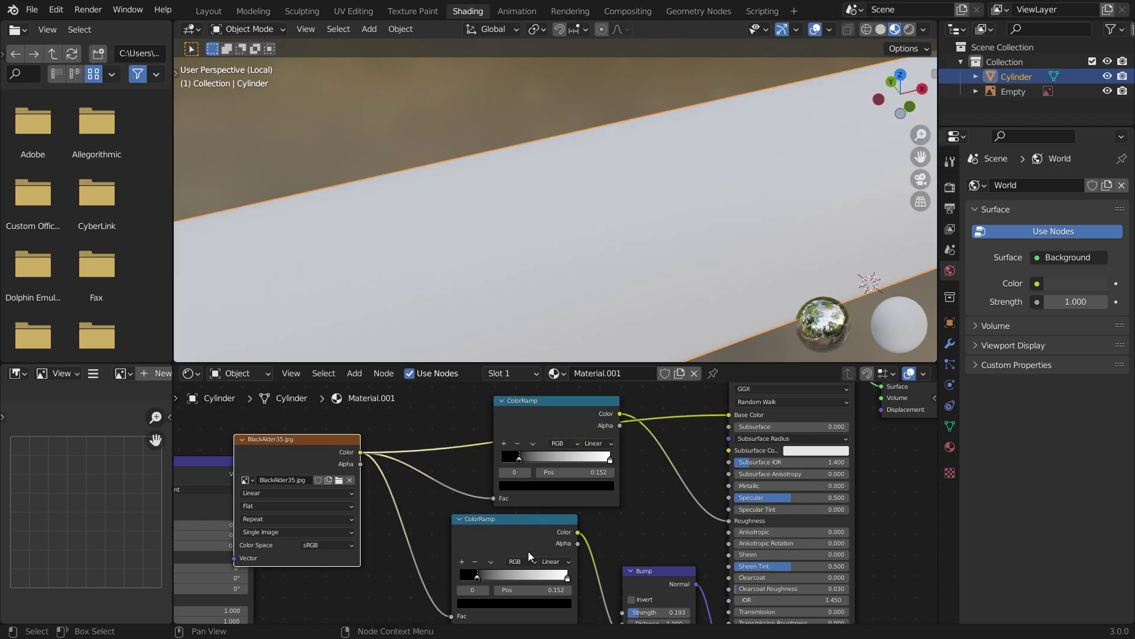
# Rearrange the node layout, placing the bump nodes lower and the roughness ColorRamp below the Base Color link
pyautogui.moveTo(438, 513); pyautogui.dragTo(636, 592)
pyautogui.moveTo(627, 551); pyautogui.dragTo(621, 438, button='middle')
pyautogui.press('g')
pyautogui.click(615, 528)
pyautogui.moveTo(569, 385); pyautogui.dragTo(566, 505, button='middle')
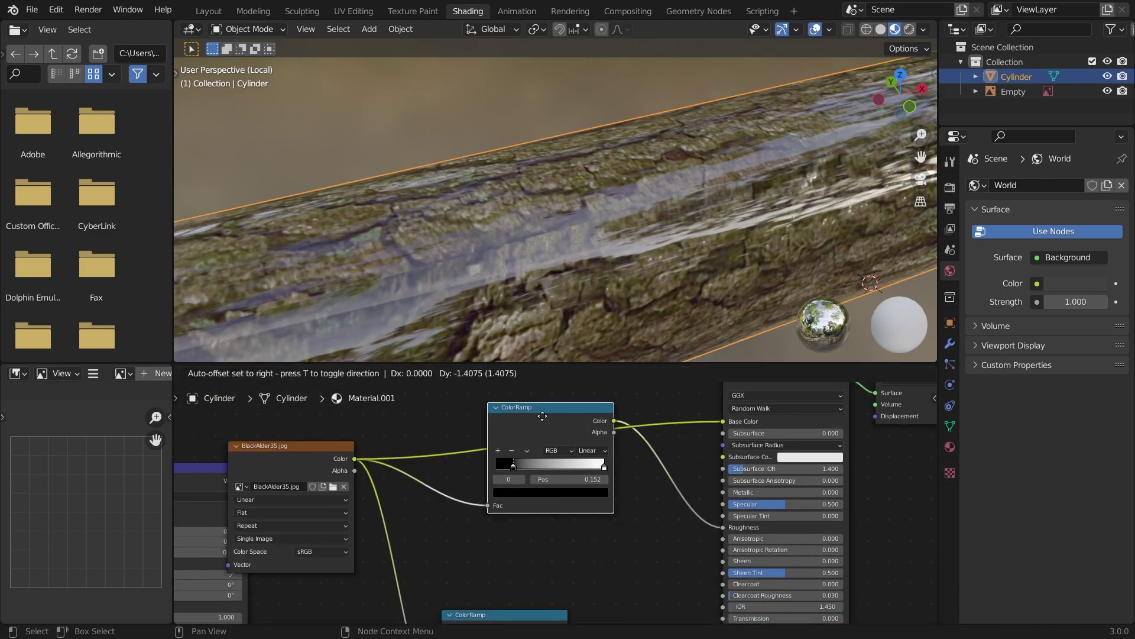
pyautogui.moveTo(543, 407); pyautogui.dragTo(548, 462)
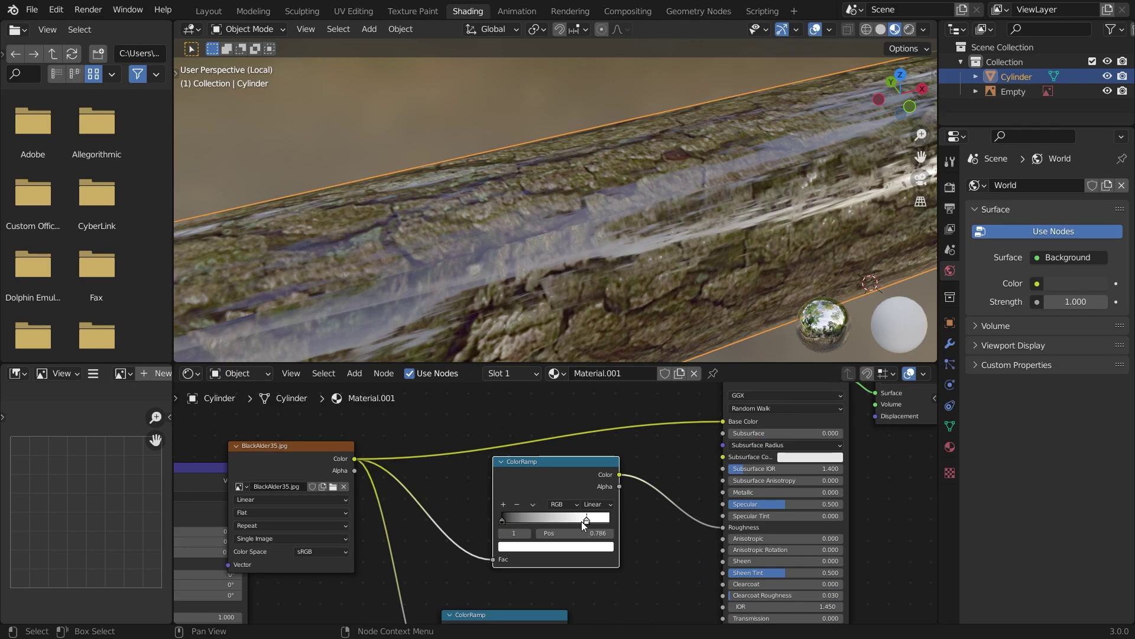
# Reduce the bark's shine by moving the roughness ColorRamp's white stop to the very start of the gradient
pyautogui.scroll(-8, 619, 264)
pyautogui.moveTo(618, 265); pyautogui.dragTo(745, 198, button='middle')
pyautogui.moveTo(566, 518); pyautogui.dragTo(612, 521)
pyautogui.moveTo(506, 520)
pyautogui.mouseDown()
pyautogui.moveTo(530, 520)
pyautogui.moveTo(502, 520)
pyautogui.mouseUp()
pyautogui.moveTo(593, 519); pyautogui.dragTo(495, 521)
pyautogui.moveTo(455, 227); pyautogui.dragTo(456, 399, button='middle')
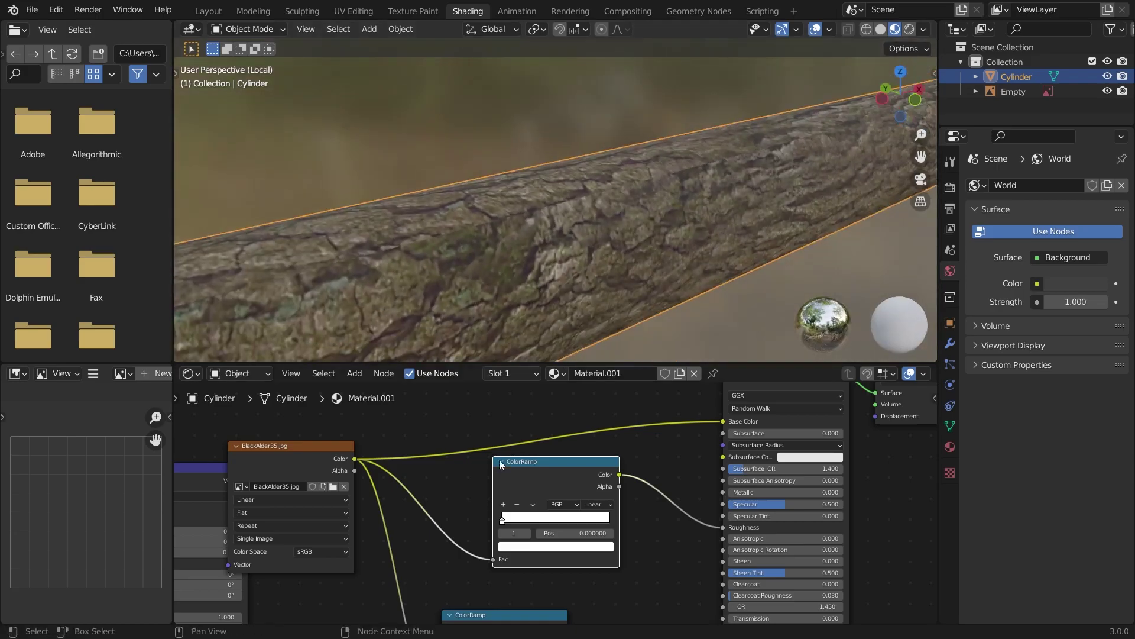
pyautogui.moveTo(503, 520); pyautogui.dragTo(507, 521)
# Examine the whole bark-textured branch from other angles and distances
pyautogui.moveTo(519, 237); pyautogui.dragTo(324, 236, button='middle')
pyautogui.scroll(-10, 503, 200)
pyautogui.scroll(-8, 503, 199)
pyautogui.click(490, 246)
pyautogui.click(628, 286)
pyautogui.scroll(5, 628, 287)
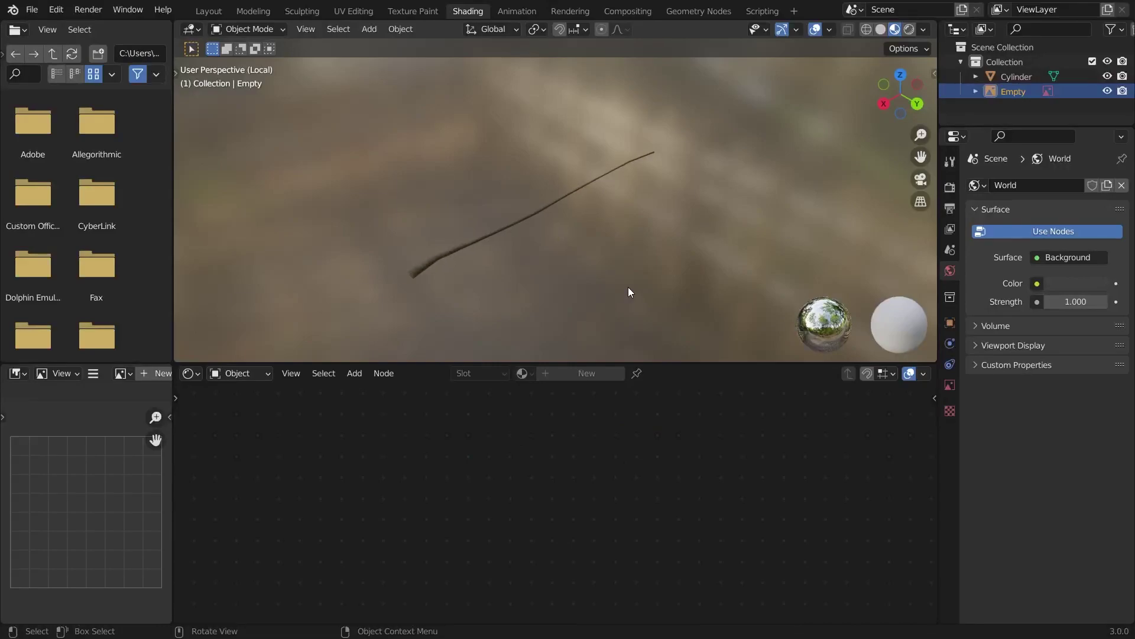
pyautogui.keyDown('alt'); pyautogui.moveTo(628, 286); pyautogui.dragTo(624, 265); pyautogui.keyUp('alt')
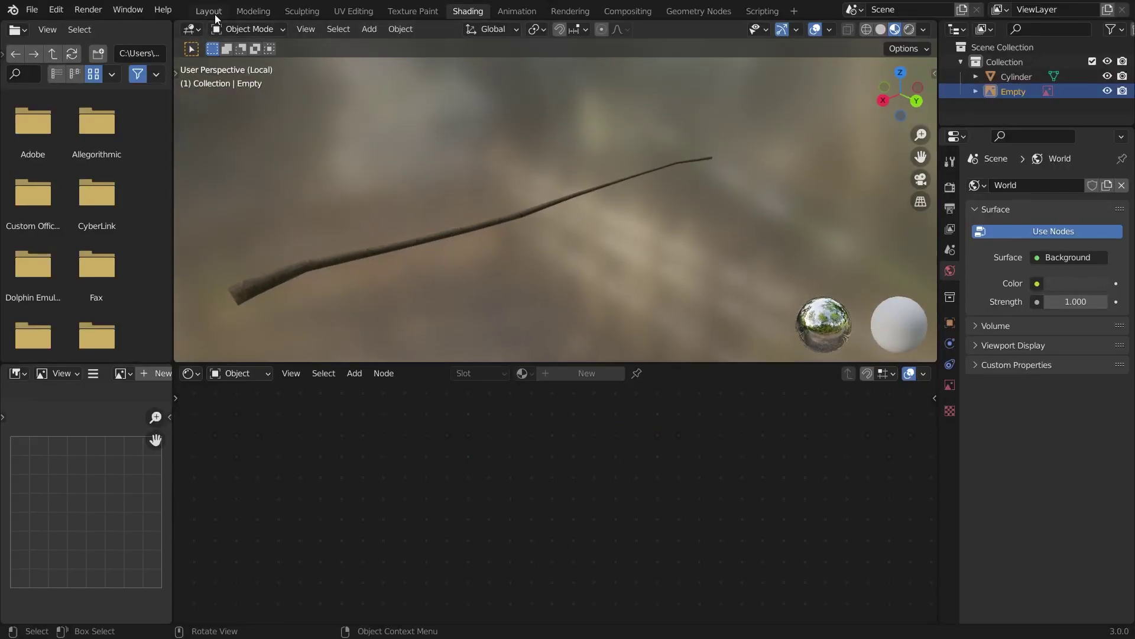
# Return to the Layout workspace and rename the cylinder object as Tree semibranch
pyautogui.click(212, 11)
pyautogui.doubleClick(1013, 77)
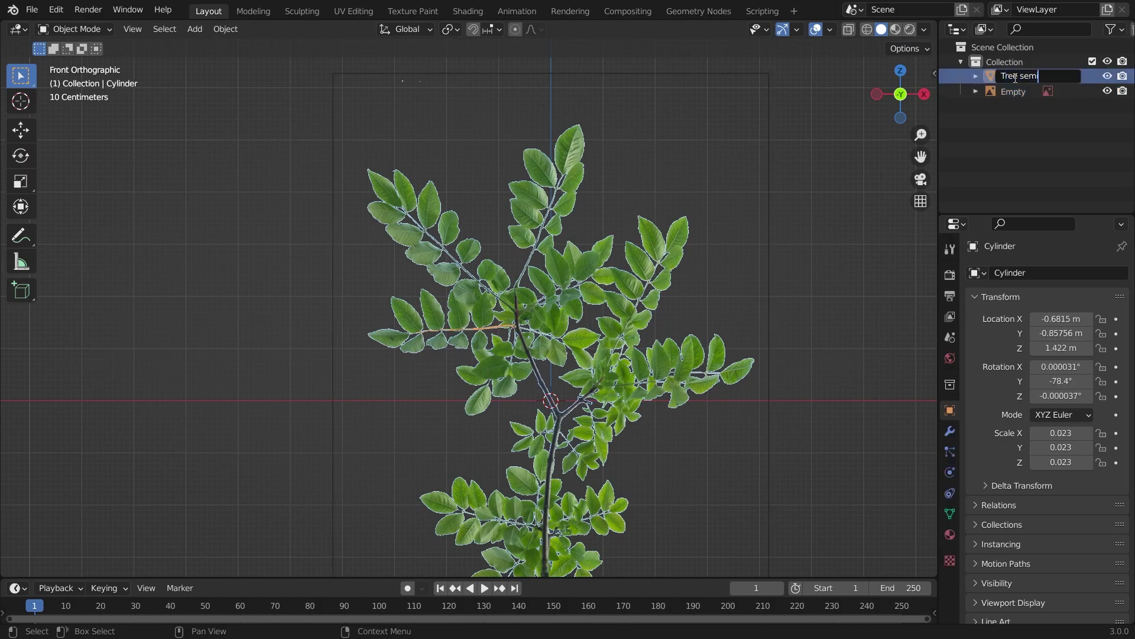
pyautogui.write('Tree semibranch')
pyautogui.press('Return')
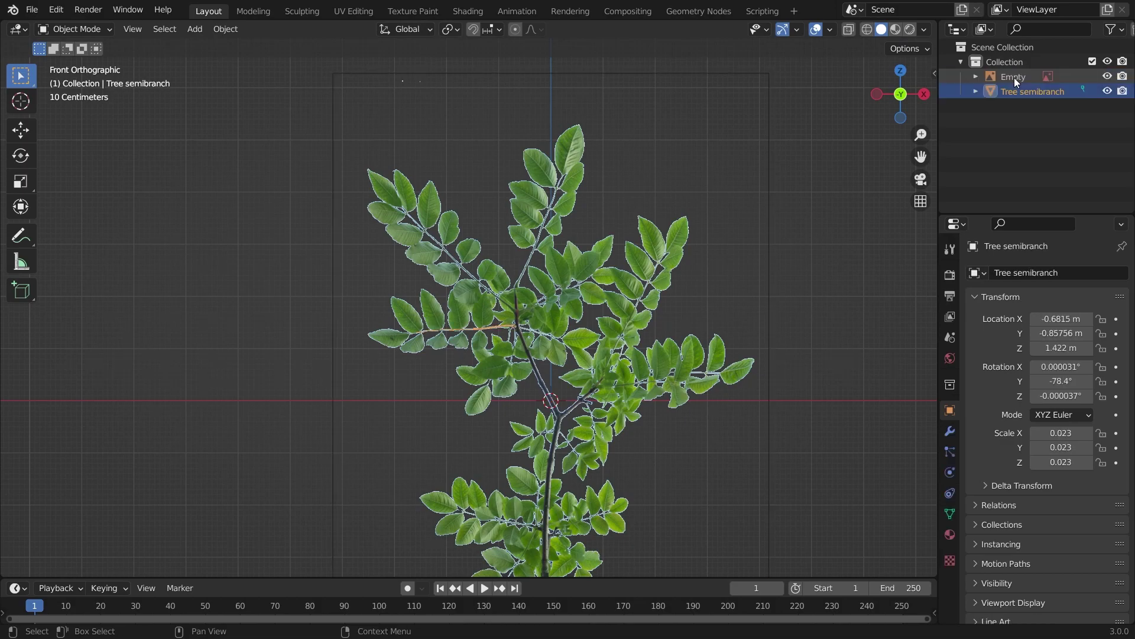
# Rename the Tree semibranch object as Tree semi branch
pyautogui.moveTo(791, 223); pyautogui.dragTo(917, 185, button='middle')
pyautogui.doubleClick(1035, 92)
pyautogui.click(1037, 93)
pyautogui.press('Return')
# Rename the Empty holding the leaf image as reference and its collection as twig
pyautogui.moveTo(648, 362); pyautogui.dragTo(542, 345, button='middle')
pyautogui.press('KP_1')
pyautogui.moveTo(290, 228); pyautogui.dragTo(695, 432)
pyautogui.click(1014, 76)
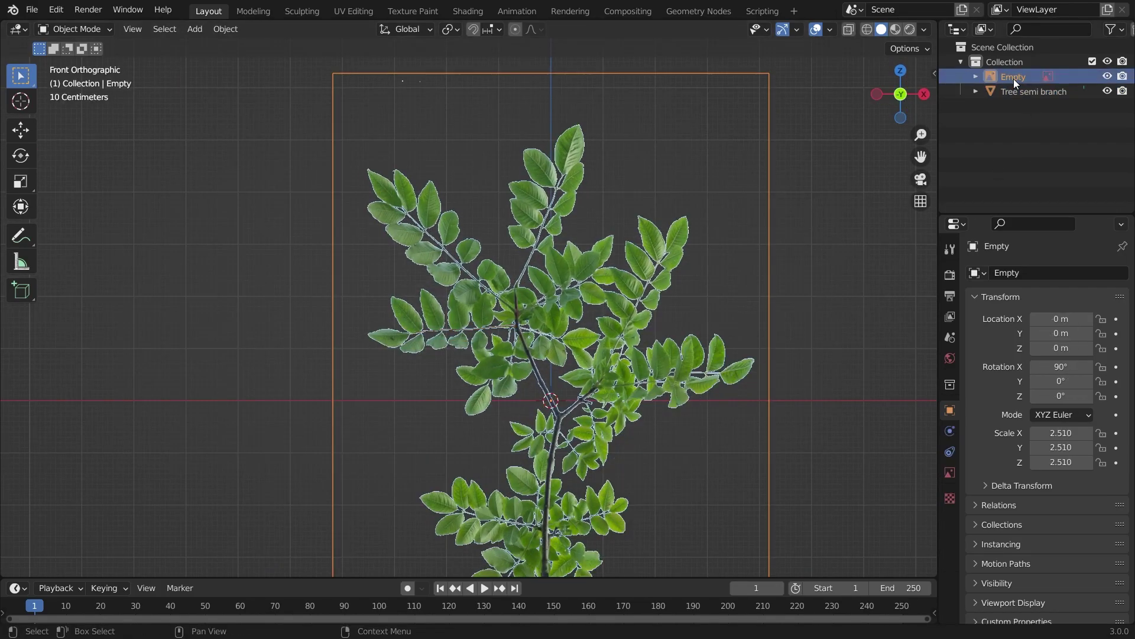
pyautogui.press('Return')
pyautogui.doubleClick(1005, 62)
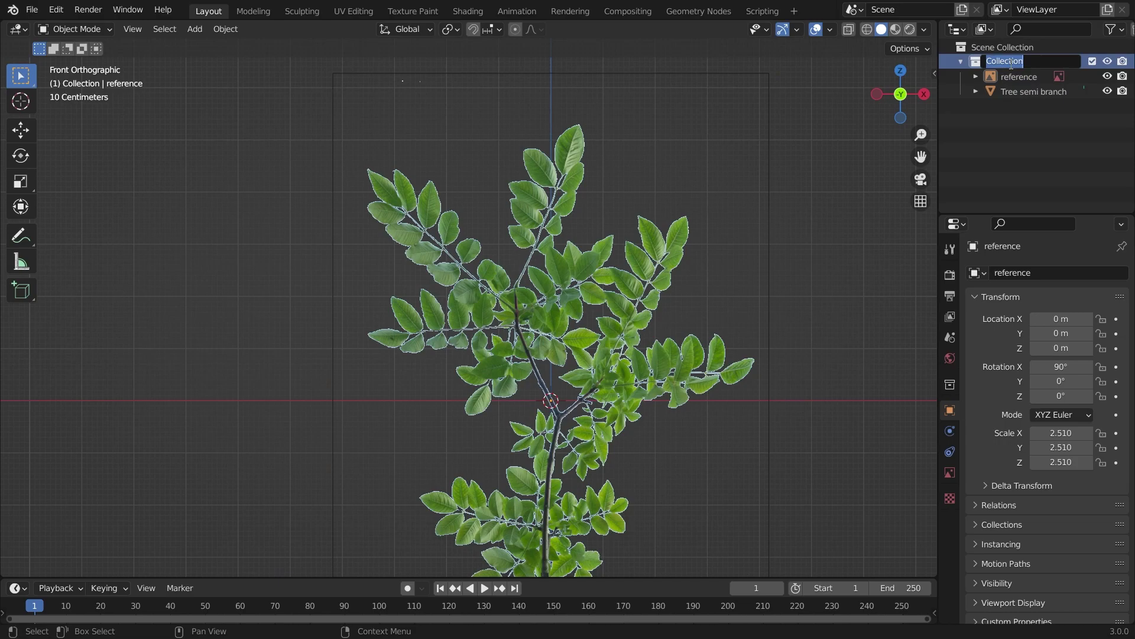
pyautogui.press('Return')
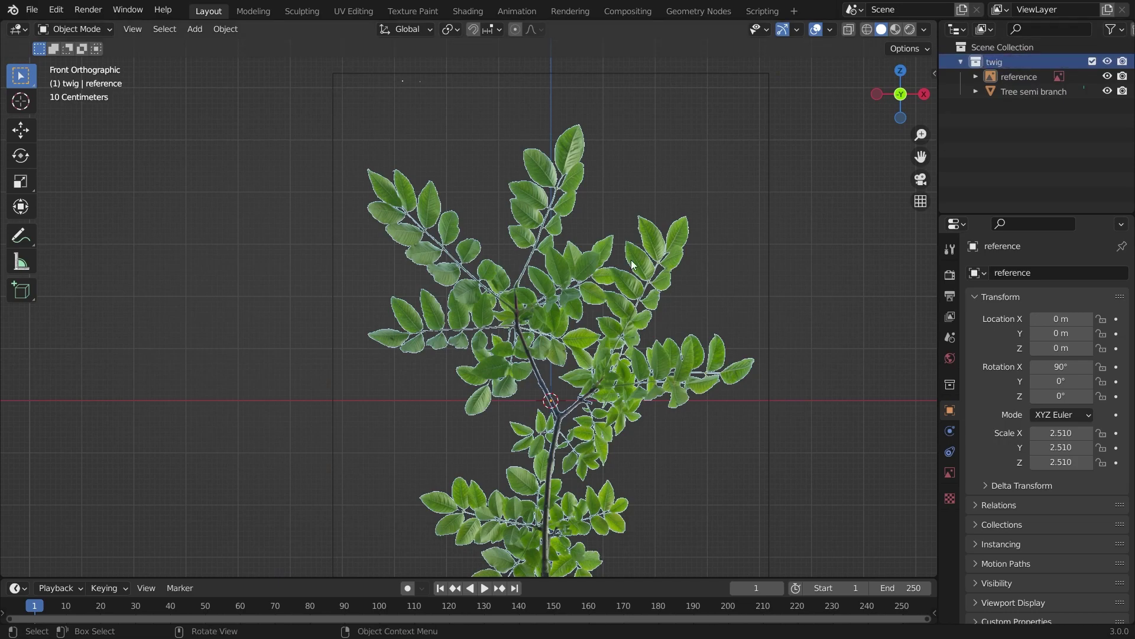
# Search the add-ons in Preferences for image to check the Import Images as Planes add-on
pyautogui.click(62, 12)
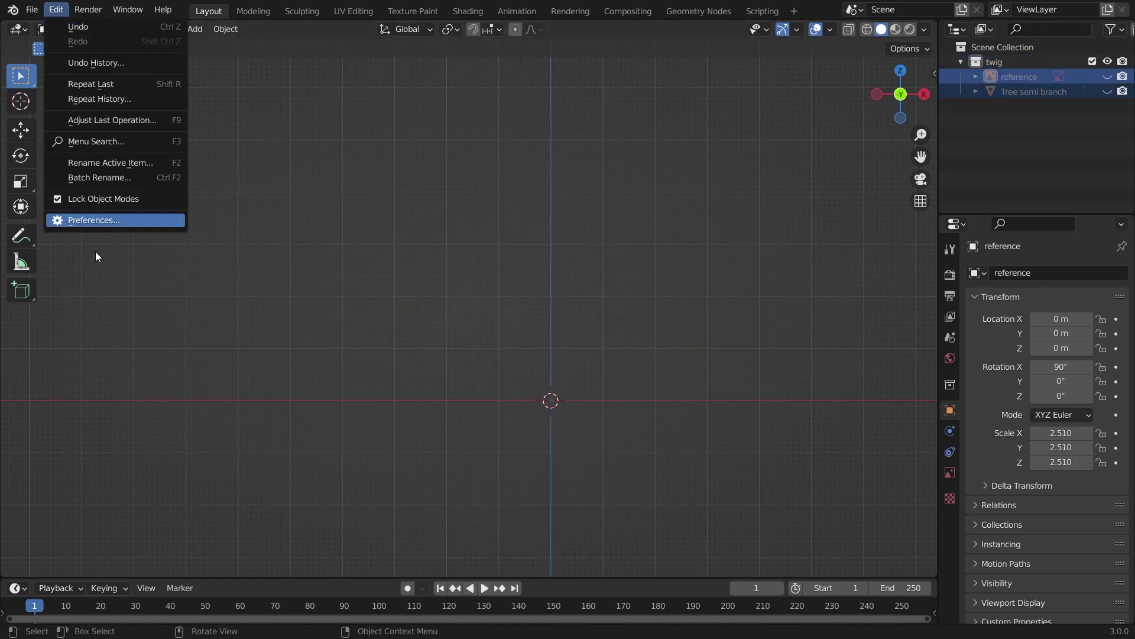
pyautogui.click(96, 221)
pyautogui.write('iamge')
pyautogui.press('BackSpace')
pyautogui.press('BackSpace')
pyautogui.press('BackSpace')
pyautogui.press('BackSpace')
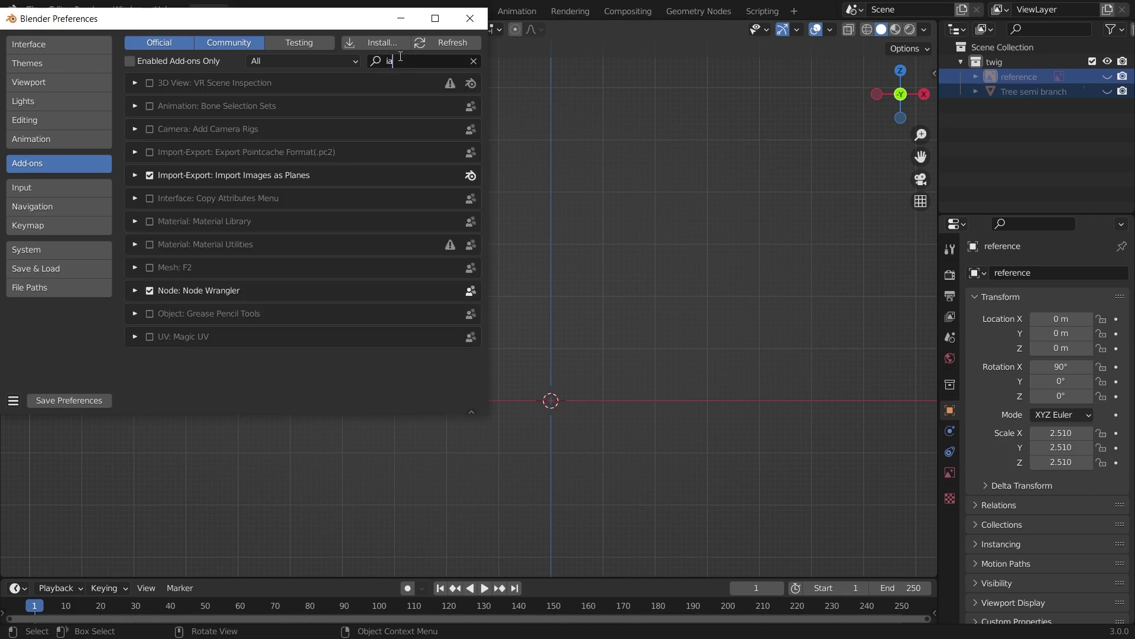
pyautogui.write('mage')
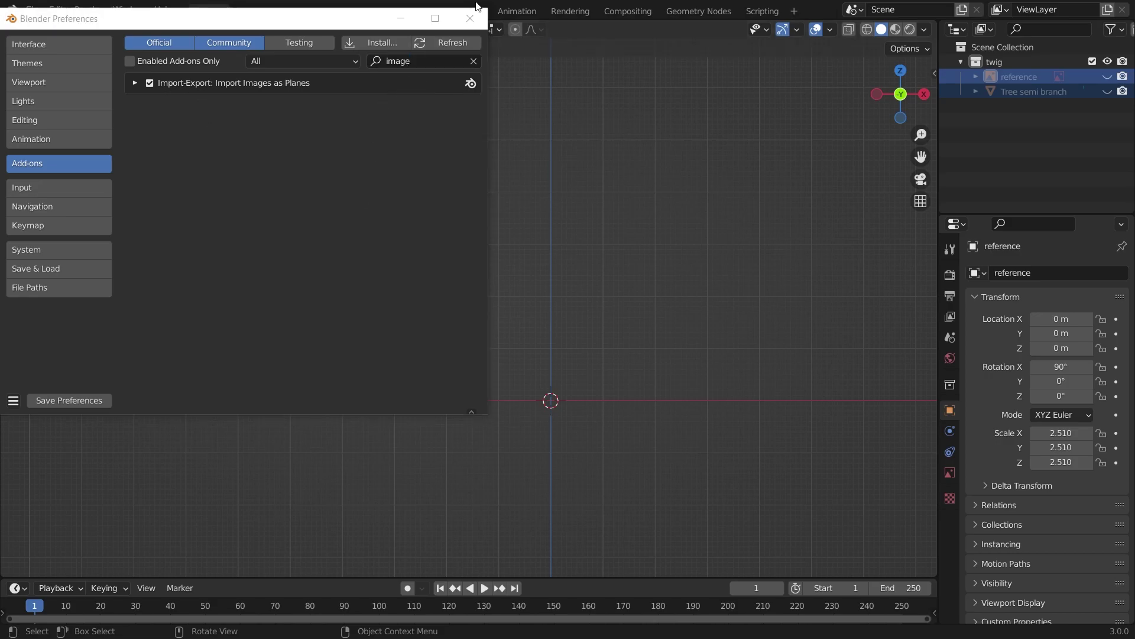
pyautogui.click(471, 16)
# Import LeafSet014_1K_Color.jpg as an image plane
pyautogui.hotkey('shift', 'a')
pyautogui.moveTo(427, 424)
pyautogui.click(526, 445)
pyautogui.click(146, 519)
pyautogui.doubleClick(502, 218)
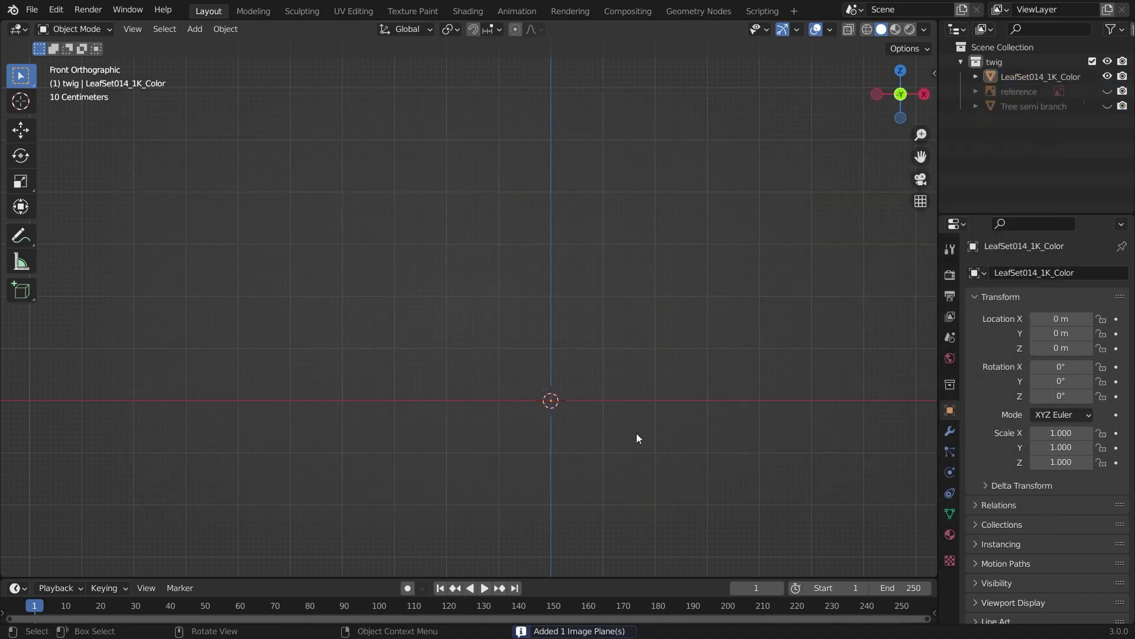
# Scale the leaf image plane up to about 3.36 and rotate it 90° about the X axis
pyautogui.press('s')
pyautogui.click(670, 441)
pyautogui.write('rx90')
pyautogui.press('Return')
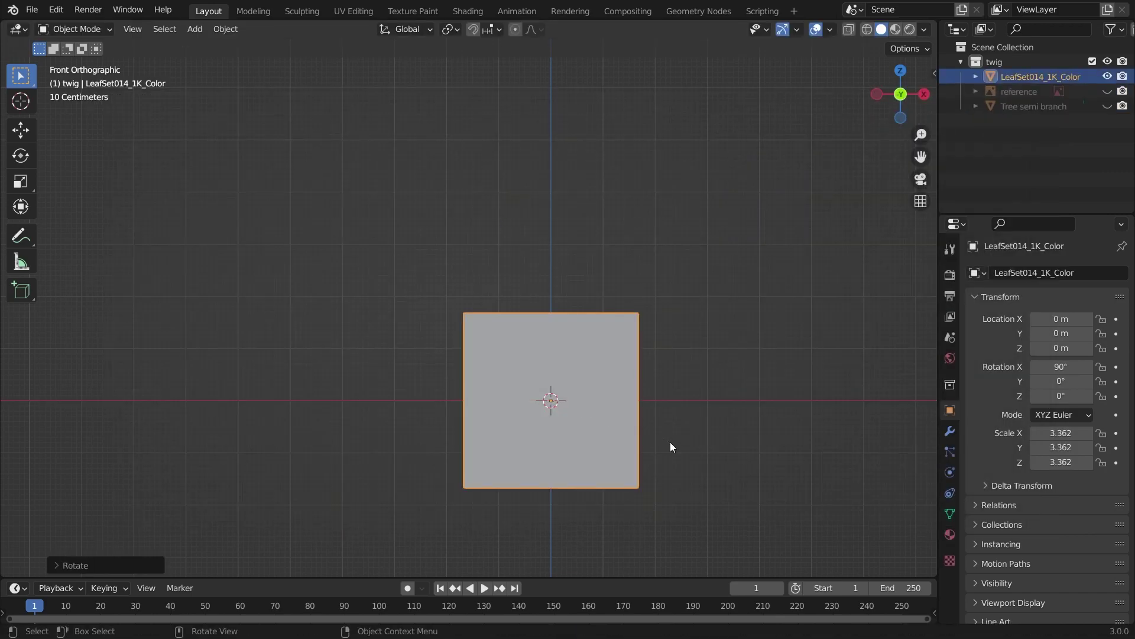
pyautogui.click(896, 29)
pyautogui.click(756, 296)
pyautogui.click(883, 29)
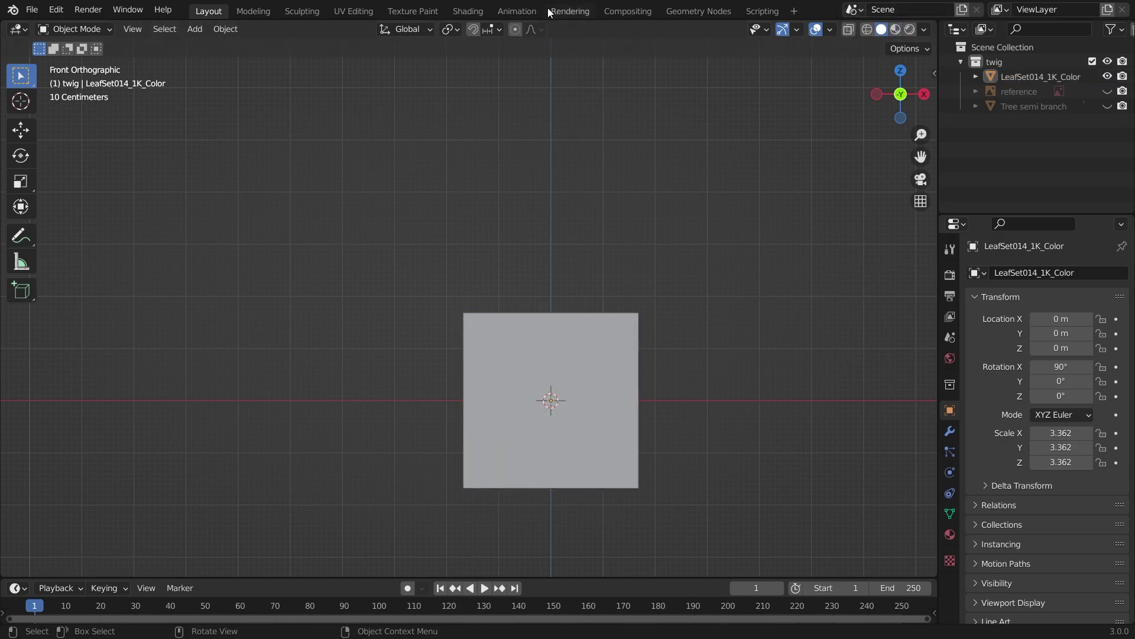
# Open the Shading workspace for the leaf plane and move the image texture node away from the Principled BSDF
pyautogui.click(484, 13)
pyautogui.press('KP_Divide')
pyautogui.moveTo(540, 552); pyautogui.dragTo(499, 612, button='middle')
pyautogui.moveTo(545, 432); pyautogui.dragTo(356, 444)
pyautogui.moveTo(688, 478); pyautogui.dragTo(542, 478, button='middle')
# Insert two Mix Shader nodes in a row between the Principled BSDF and the Material Output
pyautogui.hotkey('shift', 'a')
pyautogui.click(559, 427)
pyautogui.write('mi')
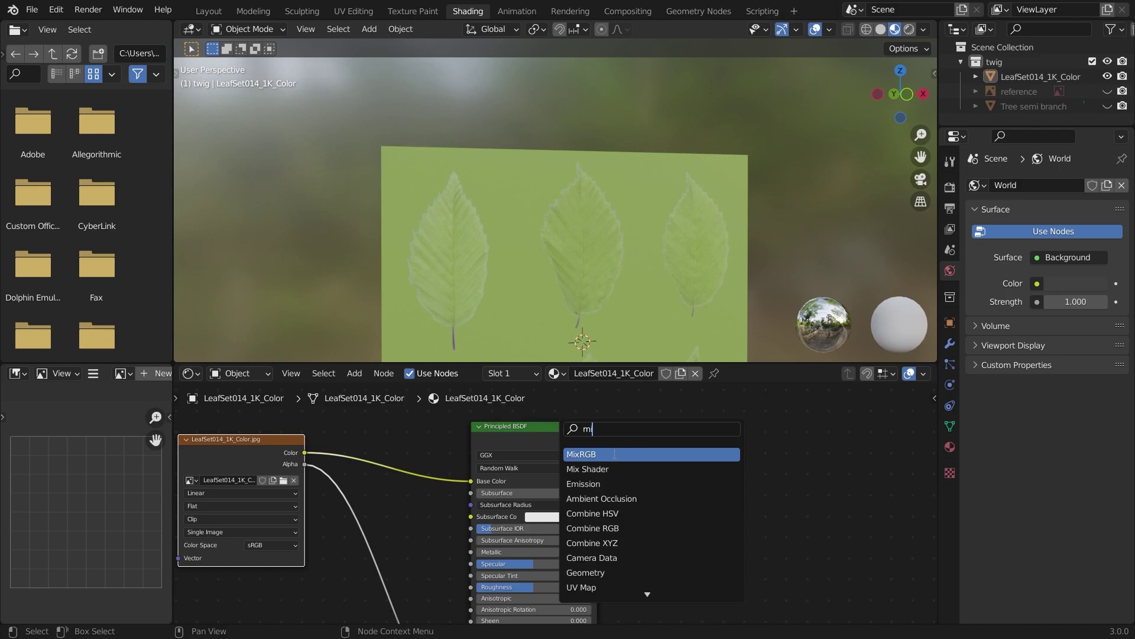
pyautogui.click(612, 468)
pyautogui.click(661, 461)
pyautogui.moveTo(693, 445); pyautogui.dragTo(536, 464, button='middle')
pyautogui.hotkey('shift', 'a')
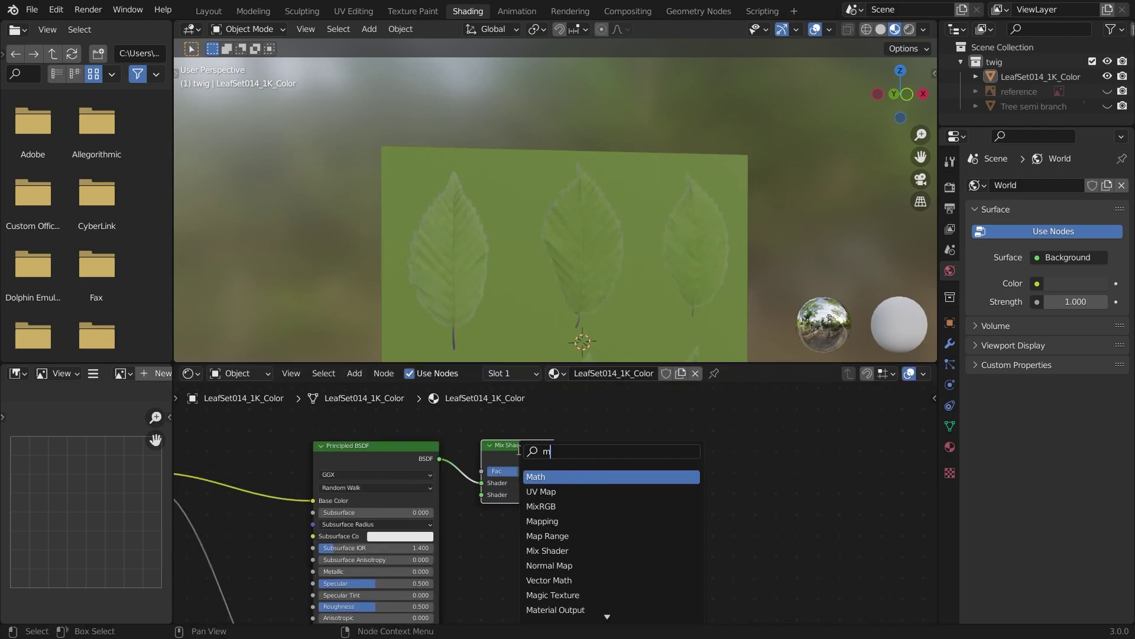
pyautogui.click(572, 492)
pyautogui.click(651, 447)
# Add Translucent BSDF and Transparent BSDF nodes, and link the Transparent BSDF into the second Mix Shader's free shader input
pyautogui.hotkey('shift', 'a')
pyautogui.click(512, 471)
pyautogui.write('tra')
pyautogui.click(562, 491)
pyautogui.click(532, 551)
pyautogui.hotkey('shift', 'a')
pyautogui.click(558, 468)
pyautogui.write('tra')
pyautogui.click(594, 498)
pyautogui.click(640, 564)
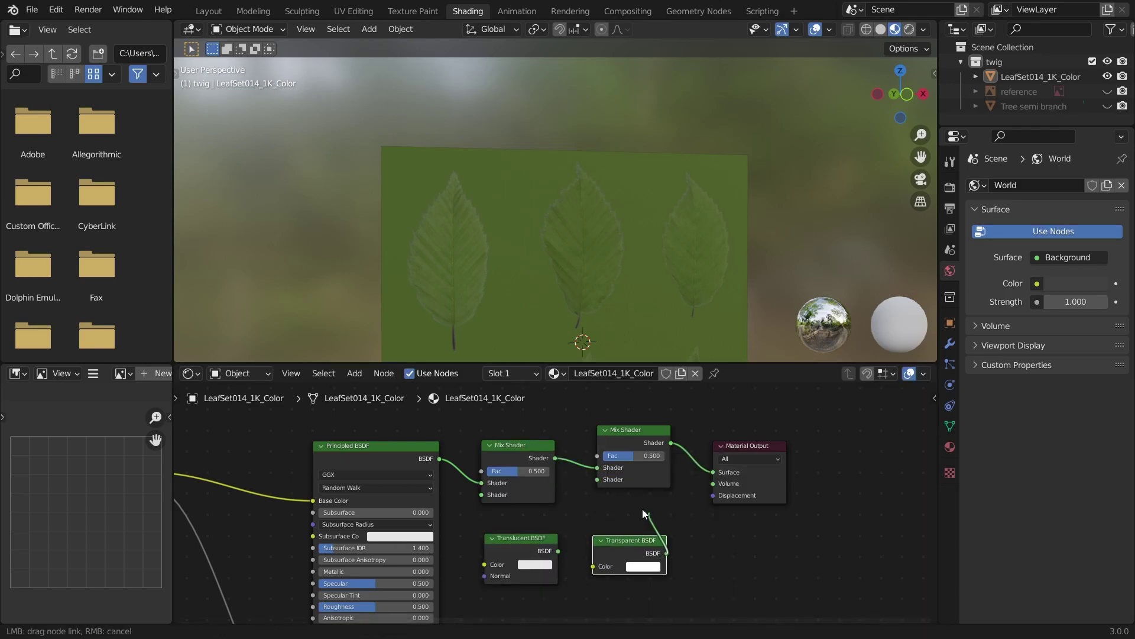
pyautogui.moveTo(667, 553); pyautogui.dragTo(597, 479)
# Duplicate the color texture node, load LeafSet014_1K_Opacity.jpg into it and link its Color to the second Mix Shader's Fac
pyautogui.moveTo(249, 503); pyautogui.dragTo(351, 520, button='middle')
pyautogui.click(290, 437)
pyautogui.hotkey('shift', 'd')
pyautogui.click(656, 606)
pyautogui.moveTo(655, 609); pyautogui.dragTo(633, 440, button='middle')
pyautogui.click(576, 472)
pyautogui.click(867, 220)
pyautogui.doubleClick(867, 220)
pyautogui.moveTo(750, 534); pyautogui.dragTo(745, 536)
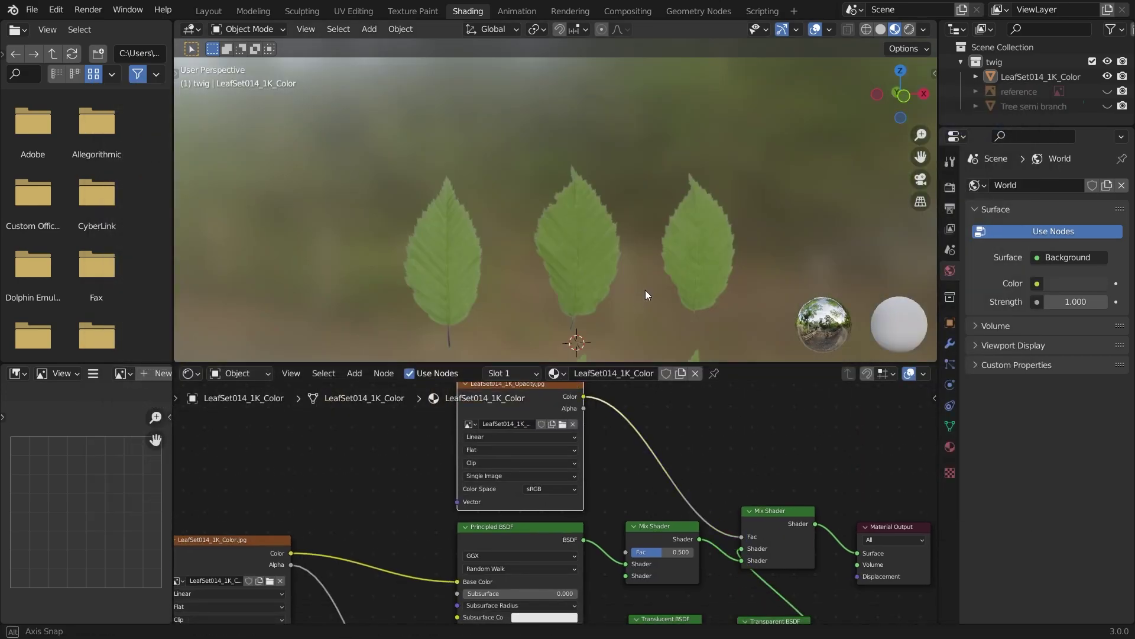
# Link the Translucent BSDF into the first Mix Shader and feed its Color from the leaf color texture
pyautogui.moveTo(651, 622); pyautogui.dragTo(678, 534, button='middle')
pyautogui.moveTo(662, 481); pyautogui.dragTo(658, 480)
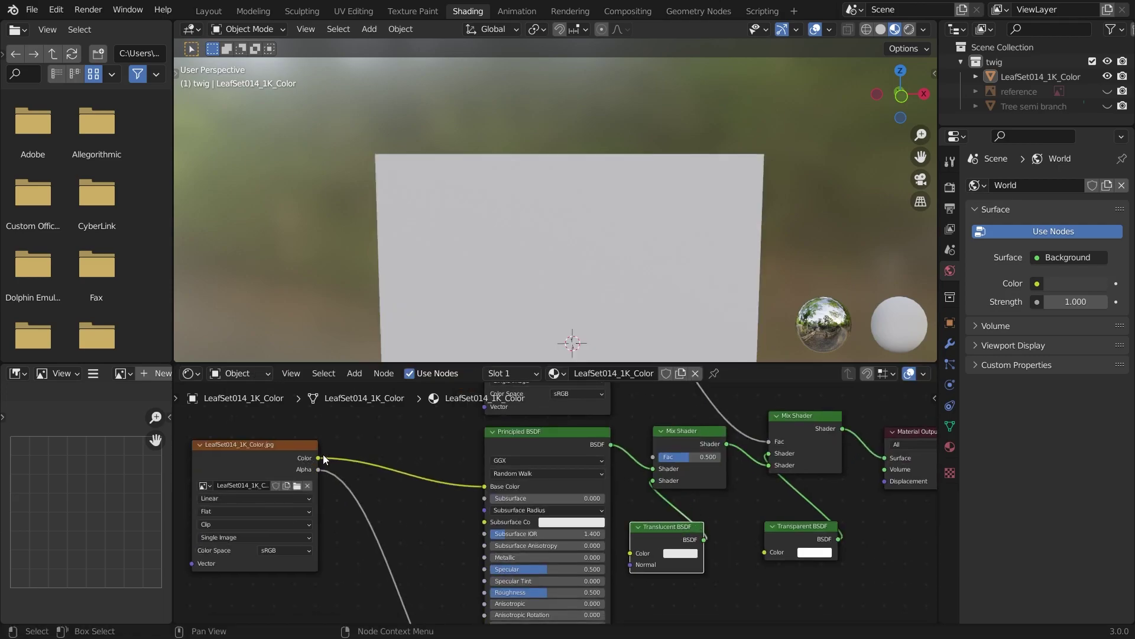
pyautogui.moveTo(630, 553); pyautogui.dragTo(326, 456)
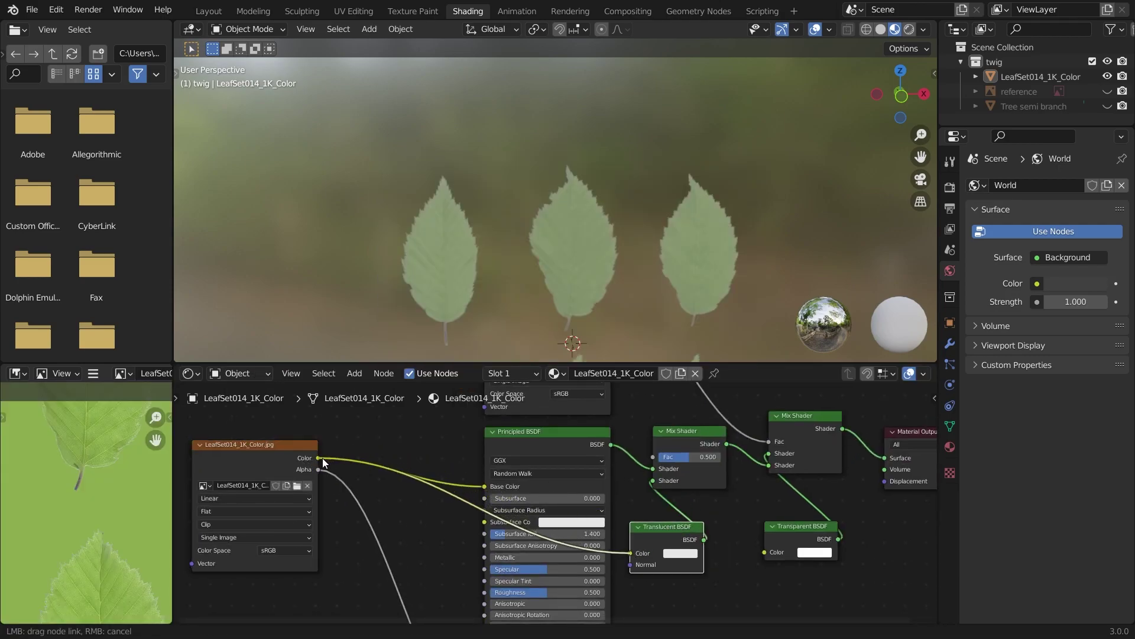
# Duplicate the leaf color texture node below the original and load LeafSet014_1K_Roughness.jpg into the copy
pyautogui.hotkey('shift', 'd')
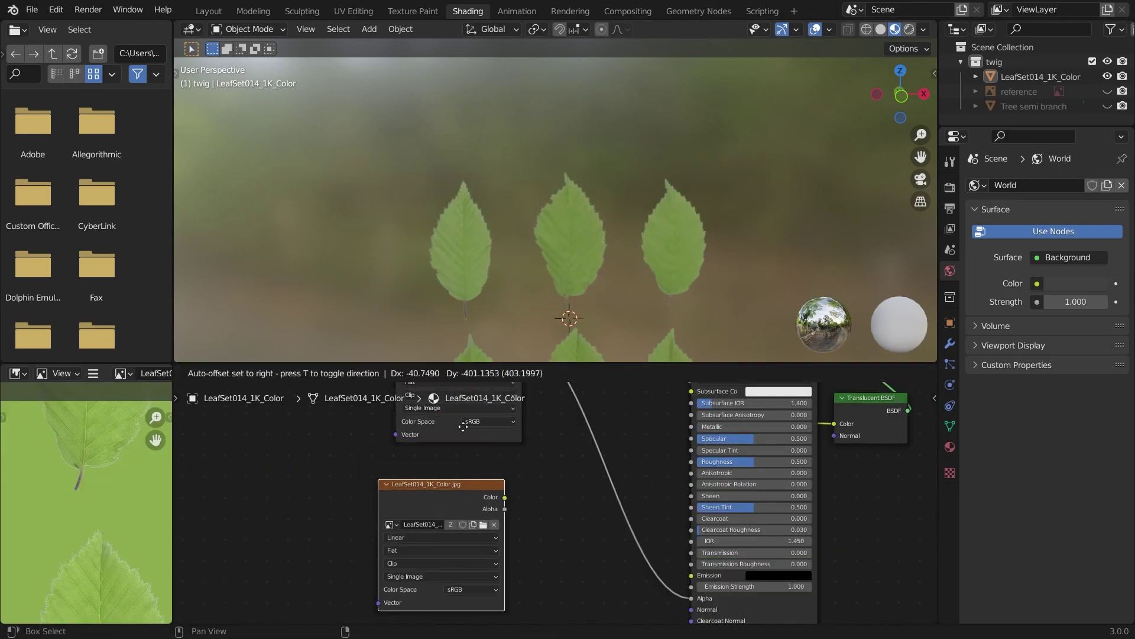
pyautogui.click(461, 532)
pyautogui.click(462, 528)
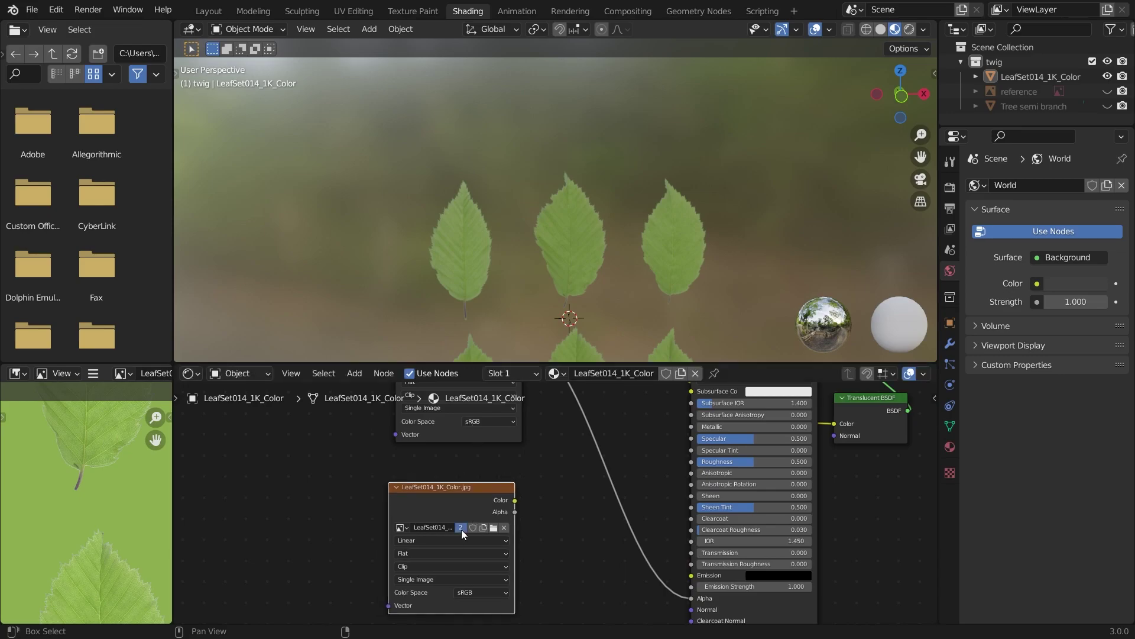
pyautogui.click(493, 528)
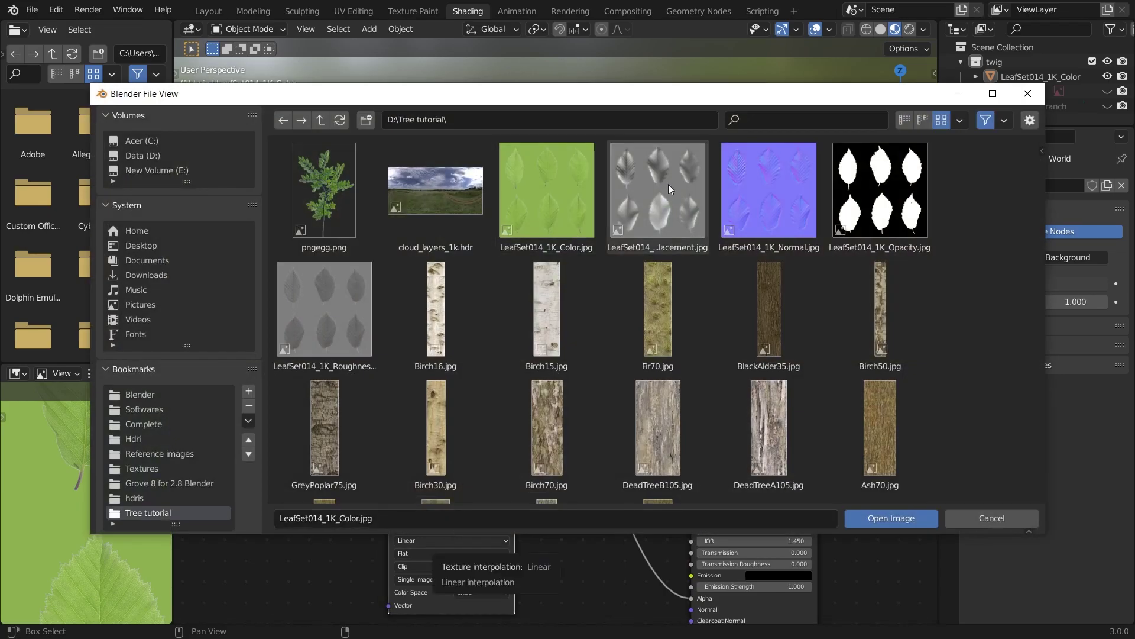
pyautogui.doubleClick(324, 318)
# Add a ColorRamp after the roughness texture and link it to the Principled BSDF's Roughness
pyautogui.hotkey('shift', 'a')
pyautogui.click(451, 472)
pyautogui.write('co')
pyautogui.click(502, 484)
pyautogui.click(525, 487)
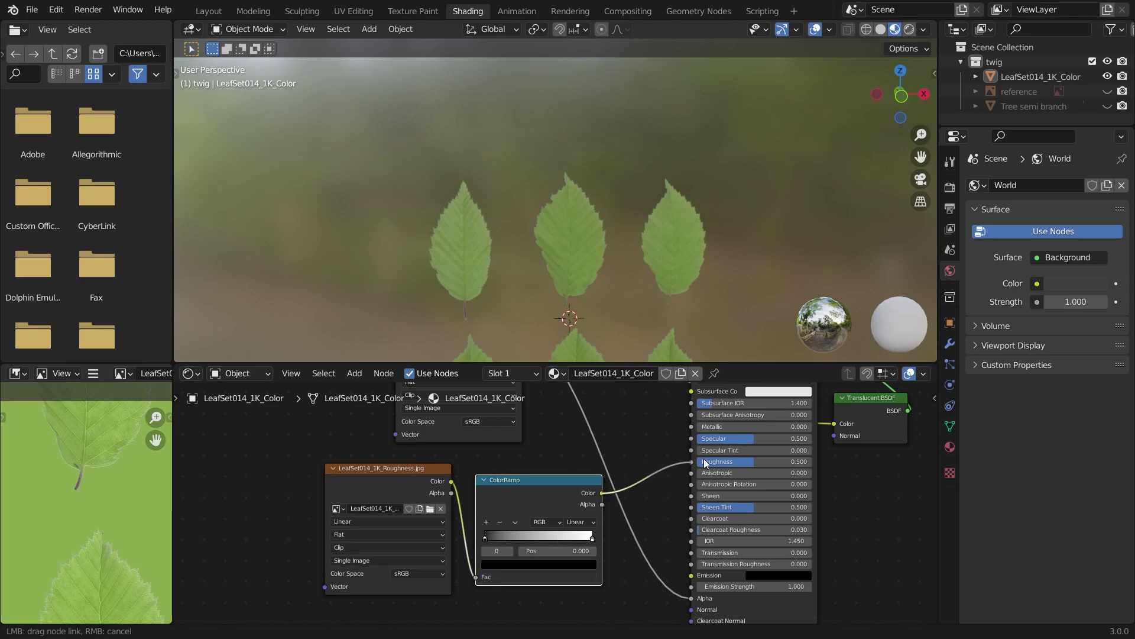
pyautogui.moveTo(704, 458); pyautogui.dragTo(702, 461)
# Duplicate the roughness texture node and place the copy below it
pyautogui.moveTo(608, 578); pyautogui.dragTo(653, 503, button='middle')
pyautogui.click(437, 410)
pyautogui.moveTo(485, 489); pyautogui.dragTo(498, 415, button='middle')
pyautogui.hotkey('shift', 'd')
pyautogui.moveTo(485, 523); pyautogui.dragTo(499, 573)
# Add a Normal Map node between the duplicated texture's Color and the Principled BSDF's Normal input
pyautogui.hotkey('shift', 'a')
pyautogui.click(575, 463)
pyautogui.write('no')
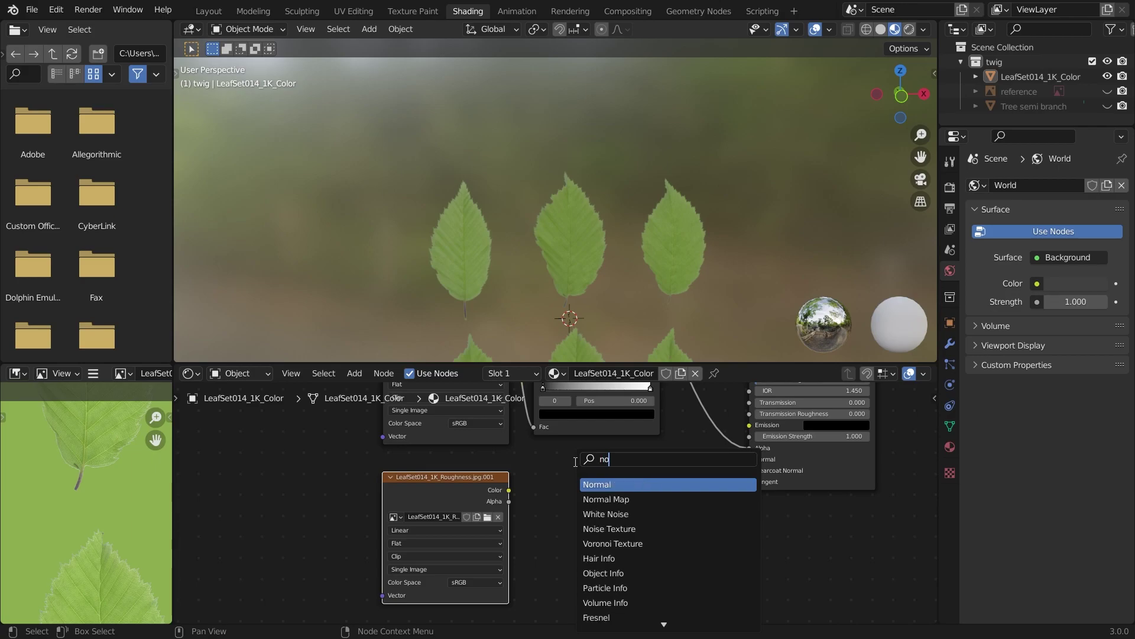
pyautogui.click(617, 499)
pyautogui.moveTo(747, 461); pyautogui.dragTo(748, 460)
pyautogui.moveTo(570, 525); pyautogui.dragTo(570, 525)
# Load LeafSet014_1K_Normal.jpg into the texture node feeding the Normal Map
pyautogui.click(488, 517)
pyautogui.click(761, 197)
pyautogui.click(893, 514)
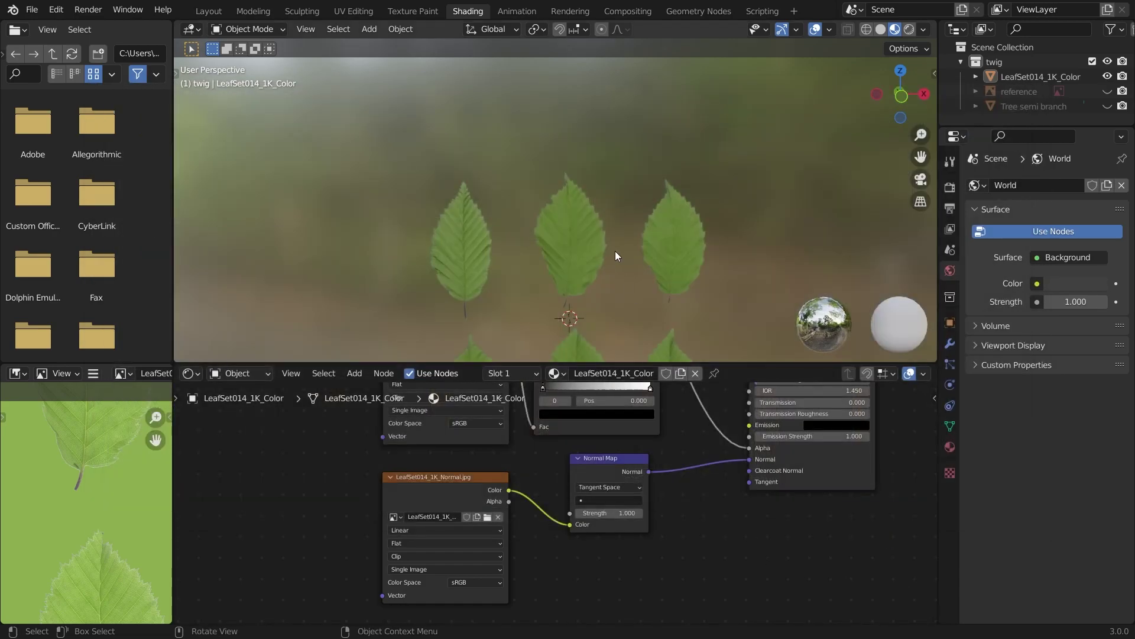
# Set the Normal Map strength to 0.100 and inspect the leaves from another angle
pyautogui.scroll(3, 546, 256)
pyautogui.moveTo(545, 257); pyautogui.dragTo(615, 260, button='middle')
pyautogui.moveTo(610, 513); pyautogui.dragTo(571, 513)
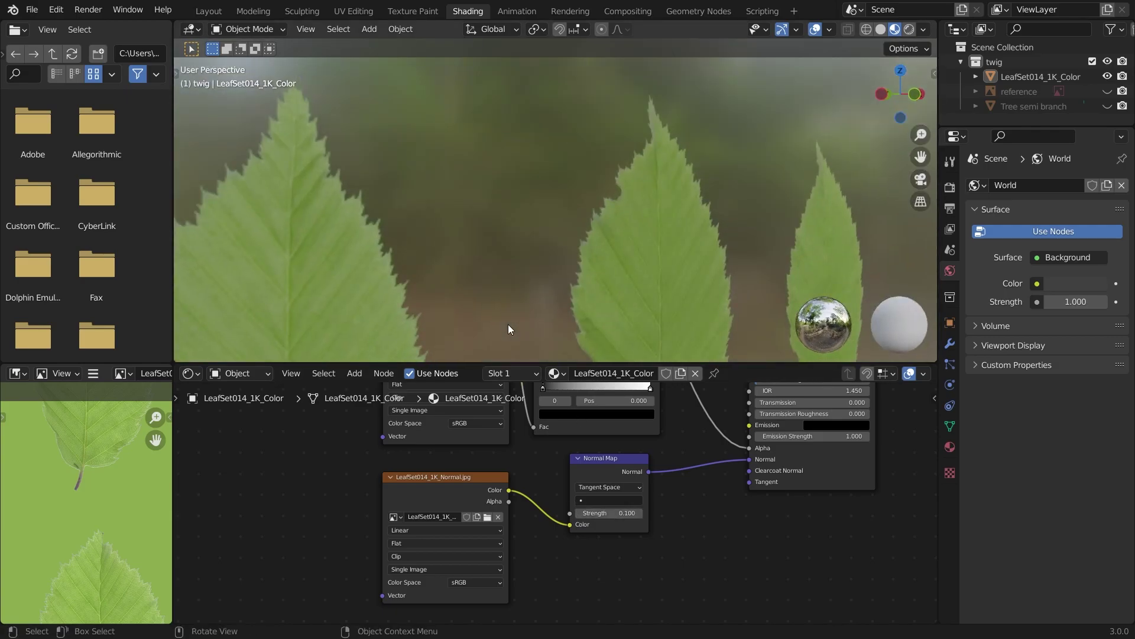
pyautogui.moveTo(509, 324); pyautogui.dragTo(263, 336, button='middle')
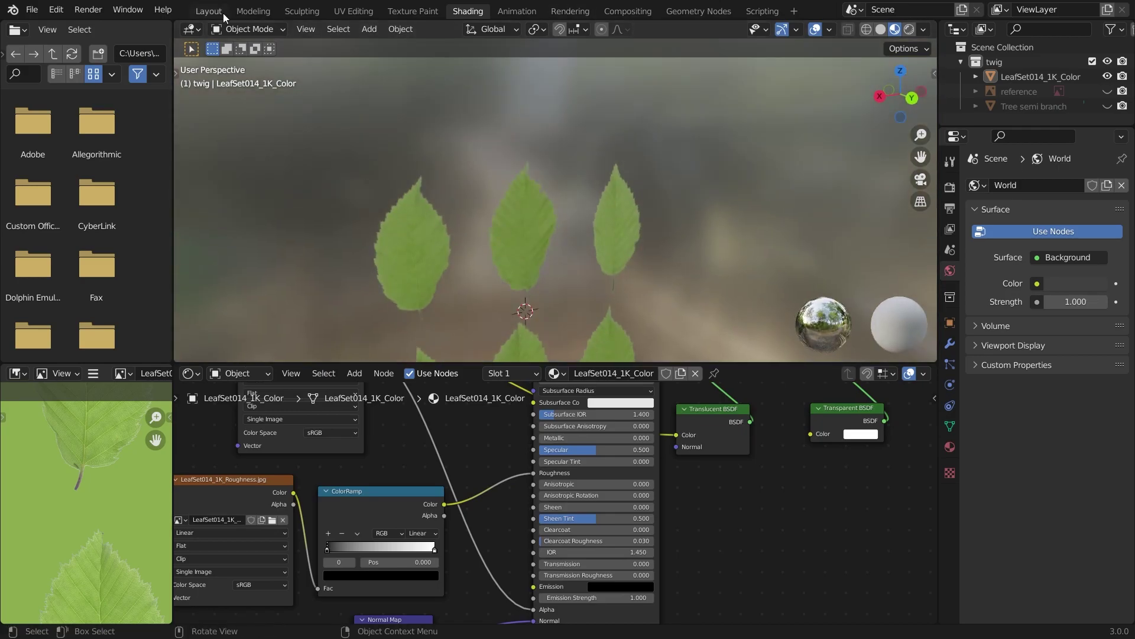
# Return to the Layout workspace and rename the leaf image plane as Leaf
pyautogui.click(220, 10)
pyautogui.doubleClick(1049, 76)
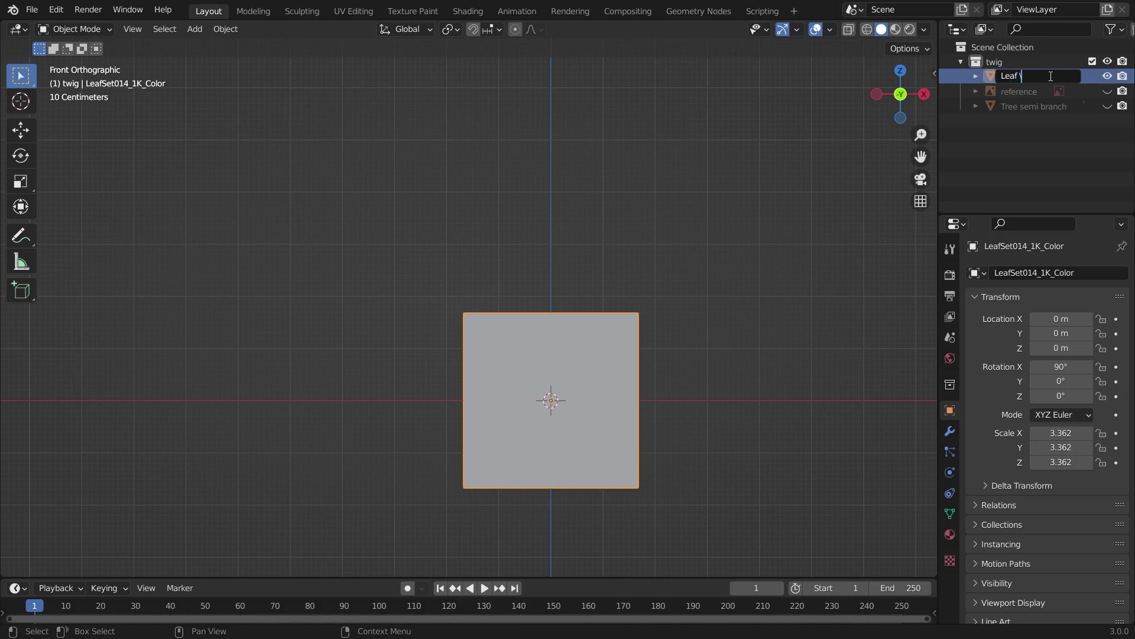
pyautogui.press('Return')
# In Edit Mode with material preview, cut the plane between the leaves with two vertical loop cuts and one horizontal
pyautogui.scroll(2, 867, 186)
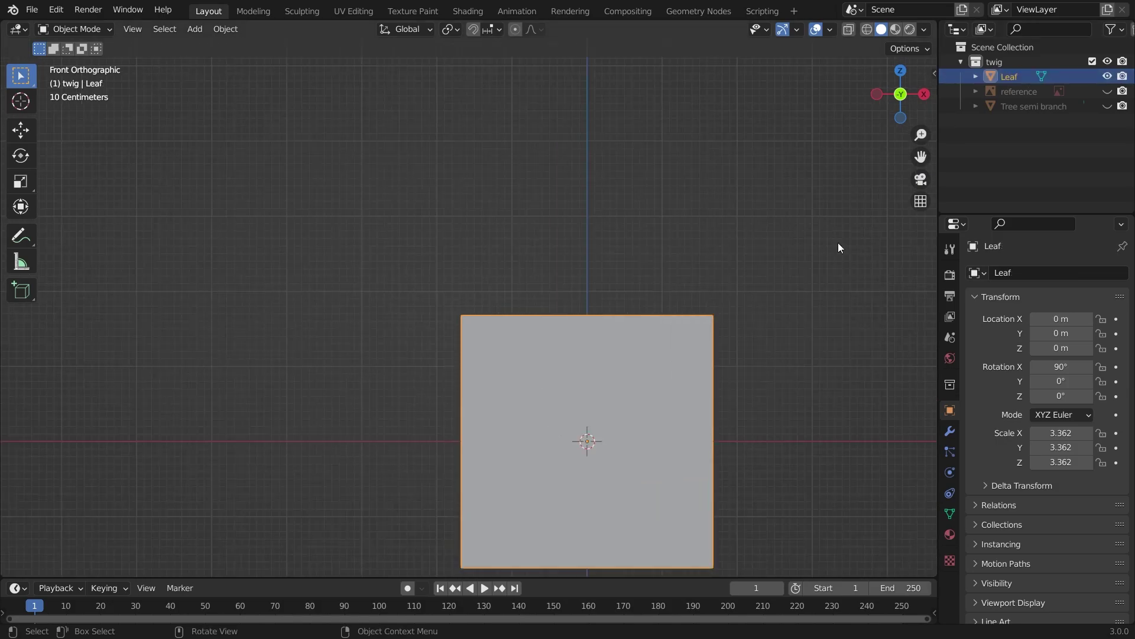
pyautogui.press('Tab')
pyautogui.click(897, 29)
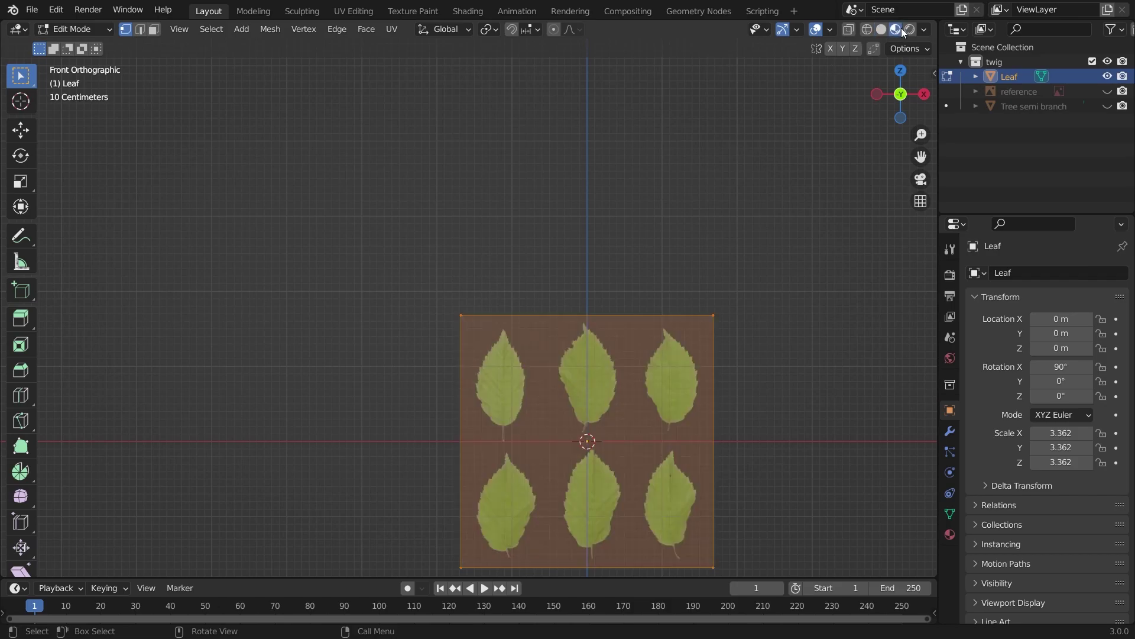
pyautogui.hotkey('ctrl', 'r')
pyautogui.click(588, 556)
pyautogui.click(551, 556)
pyautogui.hotkey('ctrl', 'r')
pyautogui.click(633, 558)
pyautogui.click(638, 558)
pyautogui.hotkey('ctrl', 'r')
pyautogui.click(631, 452)
pyautogui.click(631, 451)
# Separate the three upper leaf faces into individual objects
pyautogui.moveTo(420, 287); pyautogui.dragTo(576, 472)
pyautogui.press('p')
pyautogui.click(570, 451)
pyautogui.press('3')
pyautogui.click(607, 404)
pyautogui.press('p')
pyautogui.click(606, 405)
pyautogui.click(673, 402)
pyautogui.press('p')
pyautogui.press('s')
# Separate the lower-row left and middle leaf faces into their own objects
pyautogui.click(520, 497)
pyautogui.press('p')
pyautogui.press('s')
pyautogui.click(609, 502)
pyautogui.press('p')
pyautogui.press('s')
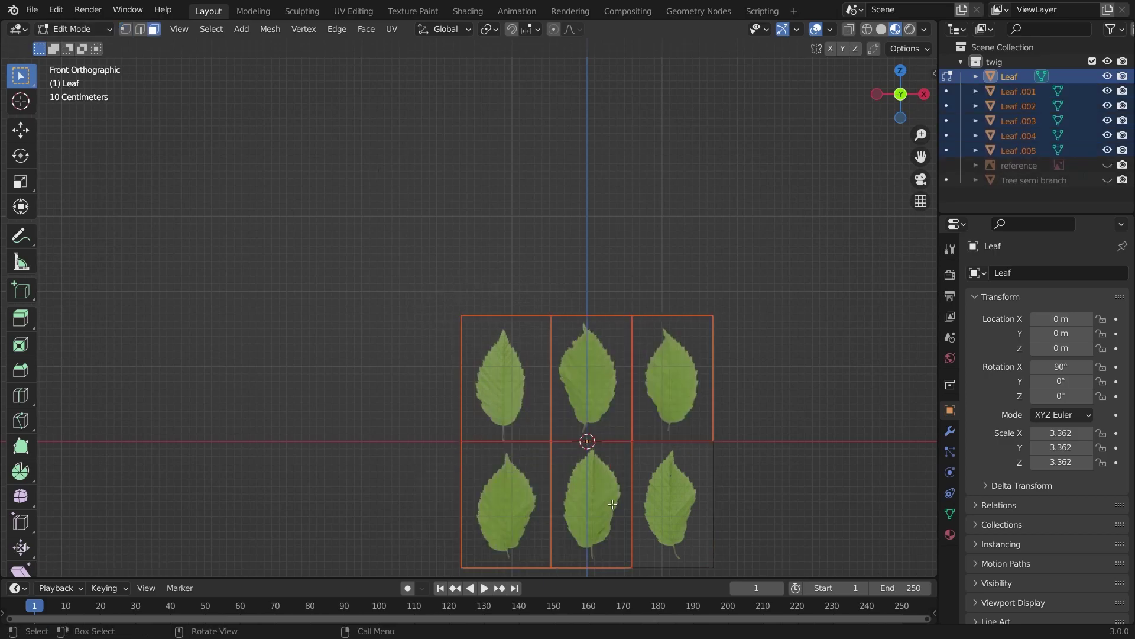
# Return to Object Mode and set the origins of all six leaf planes to their geometry
pyautogui.press('Tab')
pyautogui.click(737, 501)
pyautogui.keyDown('shift'); pyautogui.scroll(-4, 737, 501); pyautogui.keyUp('shift')
pyautogui.press('a')
pyautogui.rightClick(559, 378)
pyautogui.moveTo(559, 377)
pyautogui.click(680, 420)
# Move all six leaf meshes up about 0.6 m along Z in Edit Mode so the origins sit near the stems
pyautogui.press('g')
pyautogui.press('z')
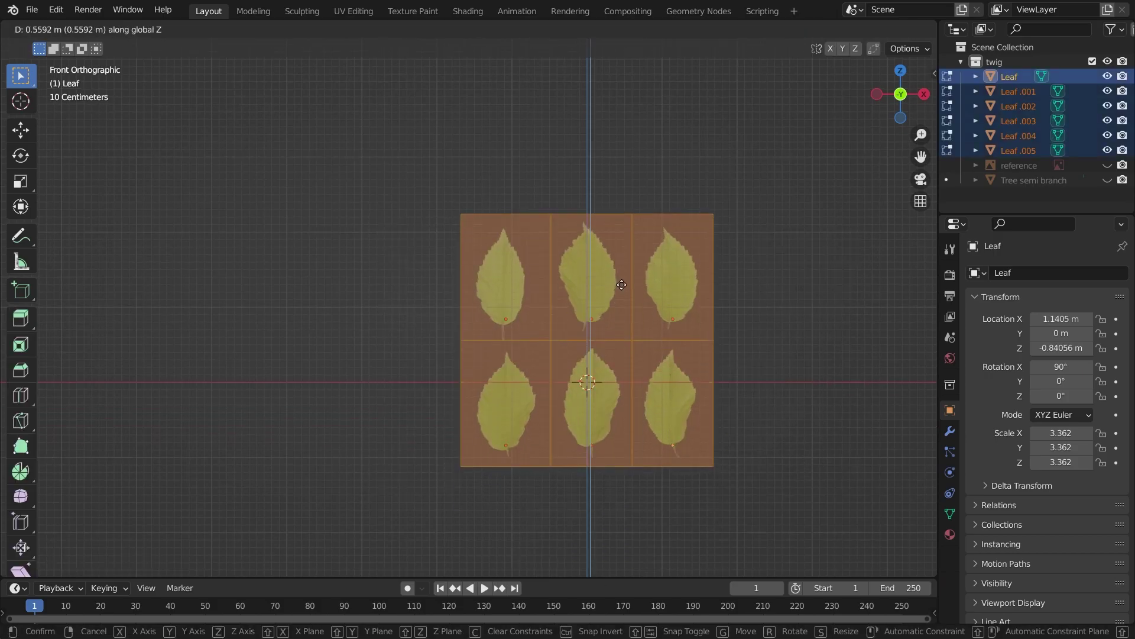
pyautogui.click(621, 278)
# Nudge each leaf's face individually so the base of its stem meets that leaf's origin point
pyautogui.click(548, 430)
pyautogui.press('g')
pyautogui.click(546, 432)
pyautogui.click(604, 288)
pyautogui.press('g')
pyautogui.click(613, 288)
pyautogui.click(695, 293)
pyautogui.press('g')
pyautogui.click(700, 291)
pyautogui.click(477, 297)
pyautogui.press('g')
pyautogui.click(481, 289)
pyautogui.click(698, 414)
pyautogui.click(582, 425)
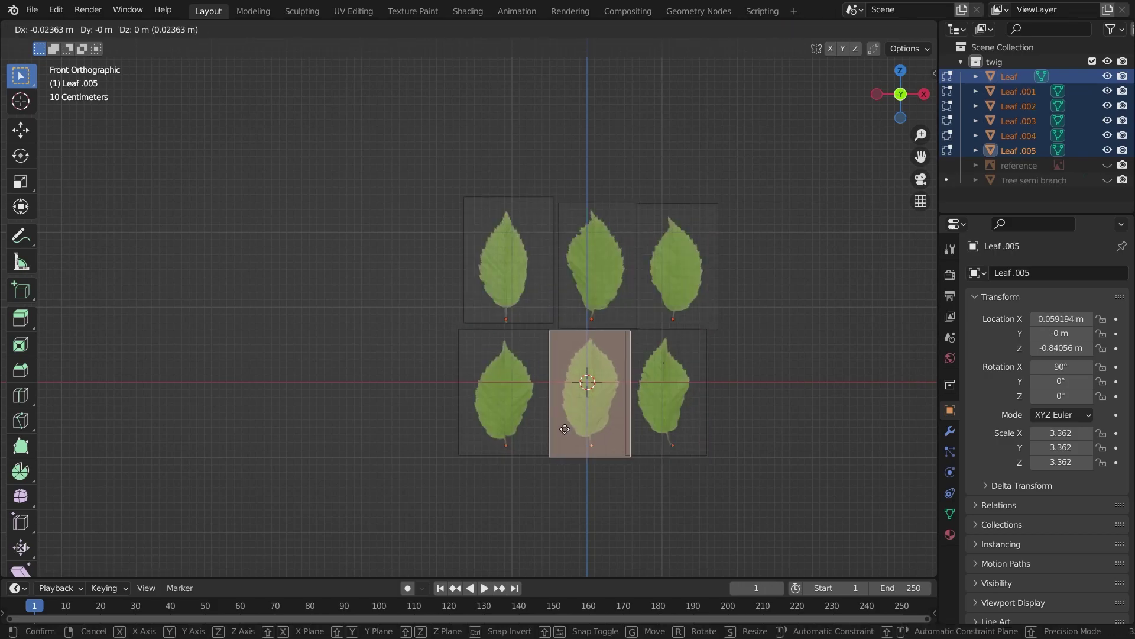
# Leave Edit Mode, deselect all the leaf planes and view them from an angle
pyautogui.press('Tab')
pyautogui.click(645, 384)
pyautogui.press('a')
pyautogui.click(786, 405)
pyautogui.moveTo(786, 406); pyautogui.dragTo(863, 400, button='middle')
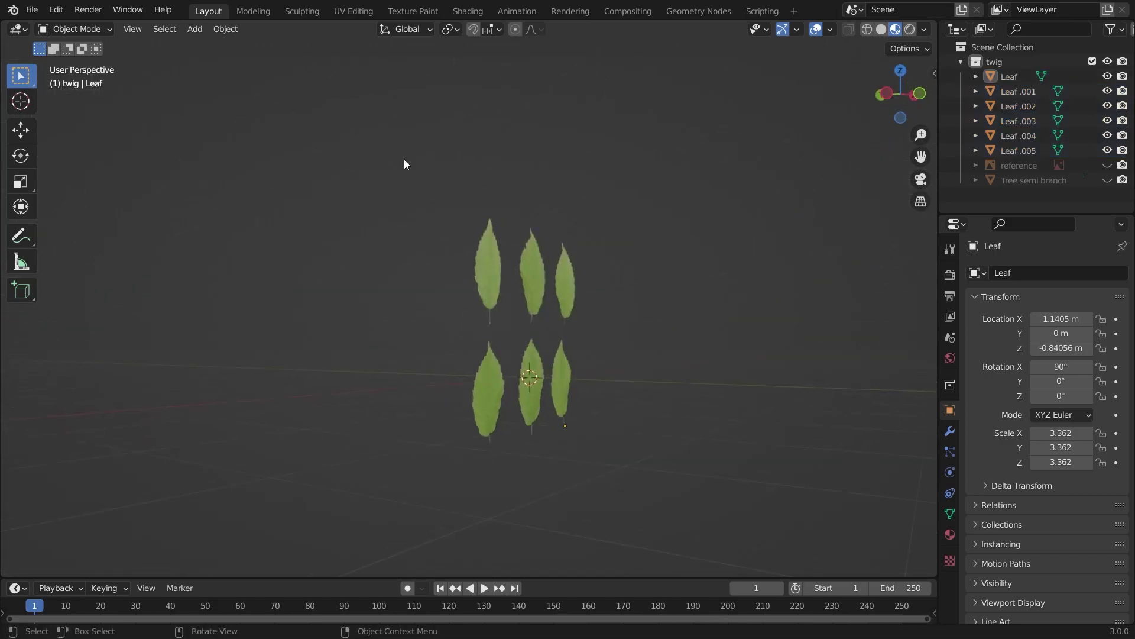
# Select all six leaf planes, enter Edit Mode and subdivide their faces
pyautogui.press('a')
pyautogui.press('Tab')
pyautogui.press('a')
pyautogui.rightClick(601, 271)
pyautogui.click(600, 271)
# In vertex mode, select the centre vertices of the leaves and move them along Y to bend the planes
pyautogui.press('1')
pyautogui.moveTo(601, 271); pyautogui.dragTo(640, 272, button='middle')
pyautogui.click(640, 272)
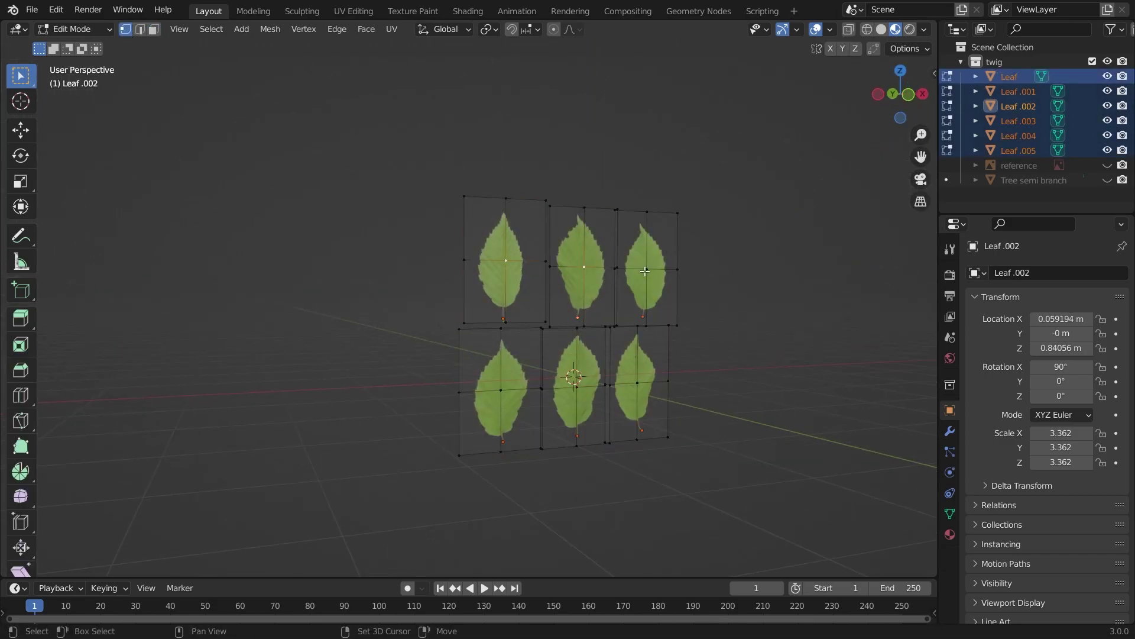
pyautogui.click(554, 29)
pyautogui.moveTo(580, 248); pyautogui.dragTo(616, 314, button='middle')
pyautogui.press('g')
pyautogui.press('y')
pyautogui.click(616, 377)
# Refine the leaf curvature by moving the selected vertices again, finishing with a Y-axis move in the side view
pyautogui.press('g')
pyautogui.click(597, 316)
pyautogui.press('KP_3')
pyautogui.press('g')
pyautogui.press('y')
pyautogui.click(605, 314)
pyautogui.moveTo(605, 314); pyautogui.dragTo(260, 398, button='middle')
# Return to Object Mode and shade the bent leaf planes smooth
pyautogui.press('Tab')
pyautogui.rightClick(568, 225)
pyautogui.click(665, 389)
# In front view, select all six leaf planes and move them to the positive X side of the world origin
pyautogui.moveTo(665, 389); pyautogui.dragTo(505, 421, button='middle')
pyautogui.press('KP_1')
pyautogui.moveTo(383, 271); pyautogui.dragTo(733, 408)
pyautogui.press('g')
pyautogui.click(876, 360)
# Unhide the tree semi branch and the reference image, and deselect the leaves
pyautogui.click(1107, 180)
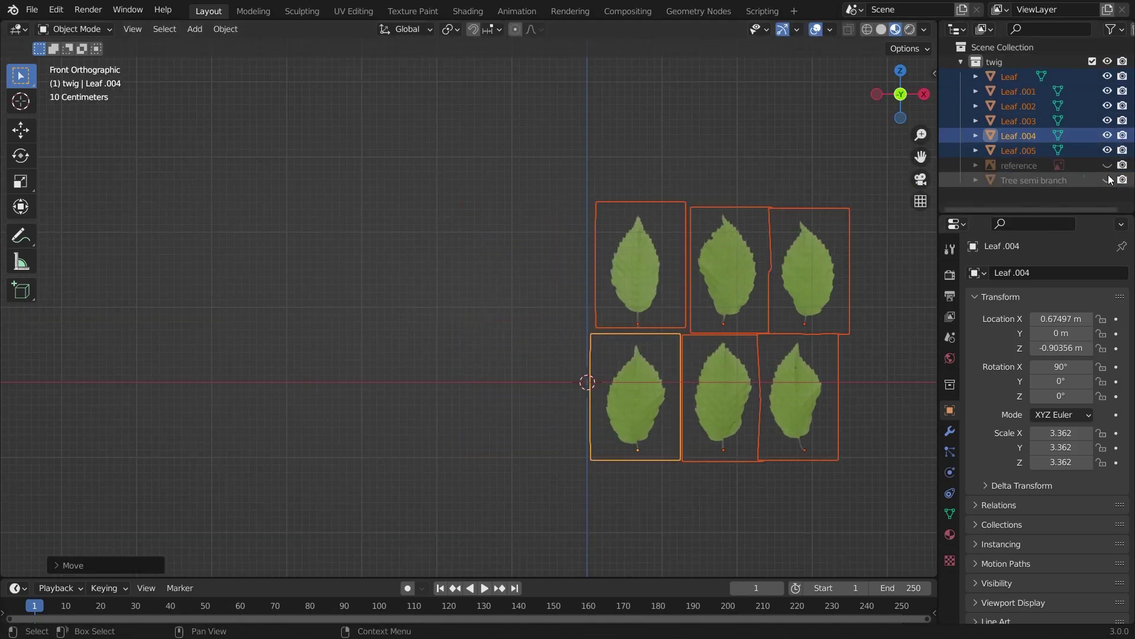
pyautogui.click(523, 255)
pyautogui.click(1109, 166)
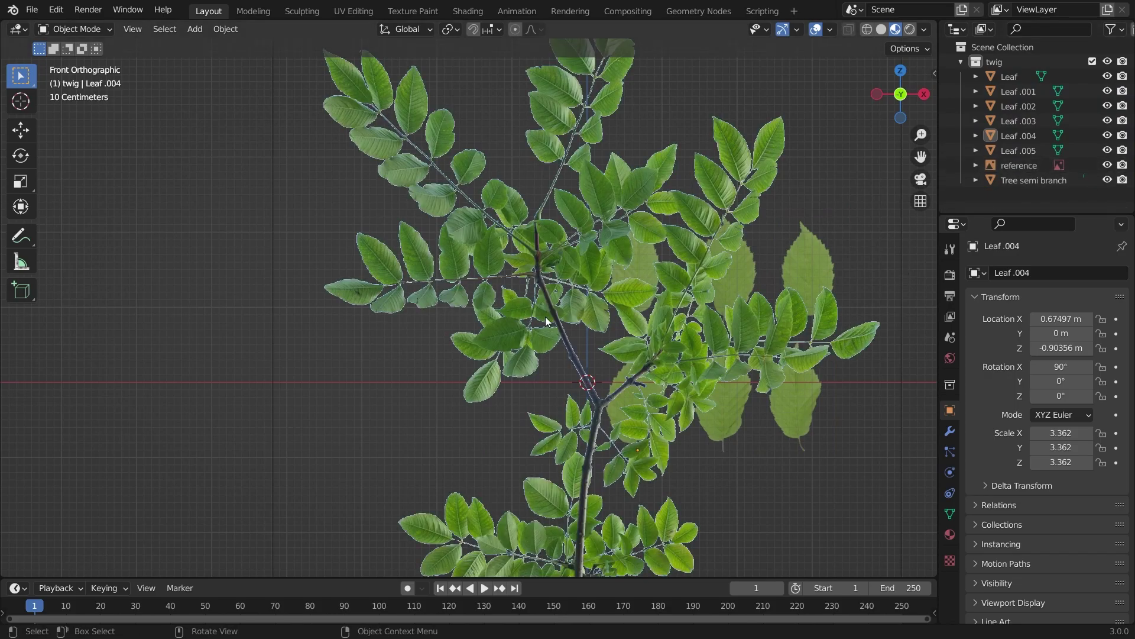
# Switch to Solid shading, select all six leaf planes and scale them down to about 1.3
pyautogui.click(882, 29)
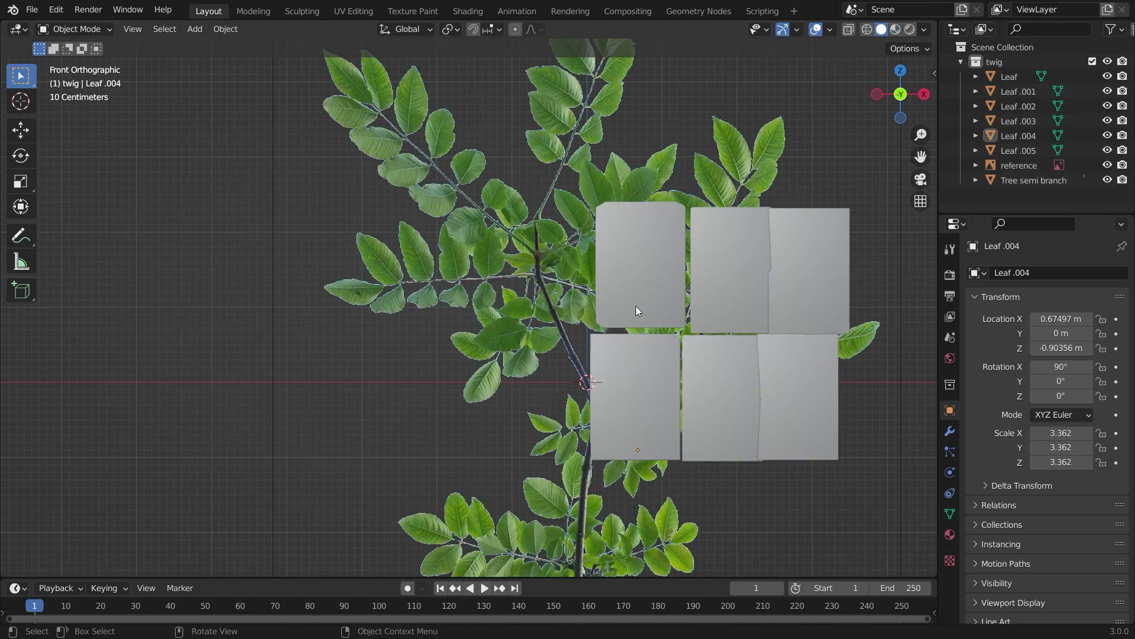
pyautogui.keyDown('shift'); pyautogui.click(707, 293); pyautogui.keyUp('shift')
pyautogui.keyDown('shift'); pyautogui.click(721, 385); pyautogui.keyUp('shift')
pyautogui.keyDown('shift'); pyautogui.click(651, 381); pyautogui.keyUp('shift')
pyautogui.keyDown('shift'); pyautogui.click(787, 306); pyautogui.keyUp('shift')
pyautogui.keyDown('shift'); pyautogui.click(766, 404); pyautogui.keyUp('shift')
pyautogui.press('s')
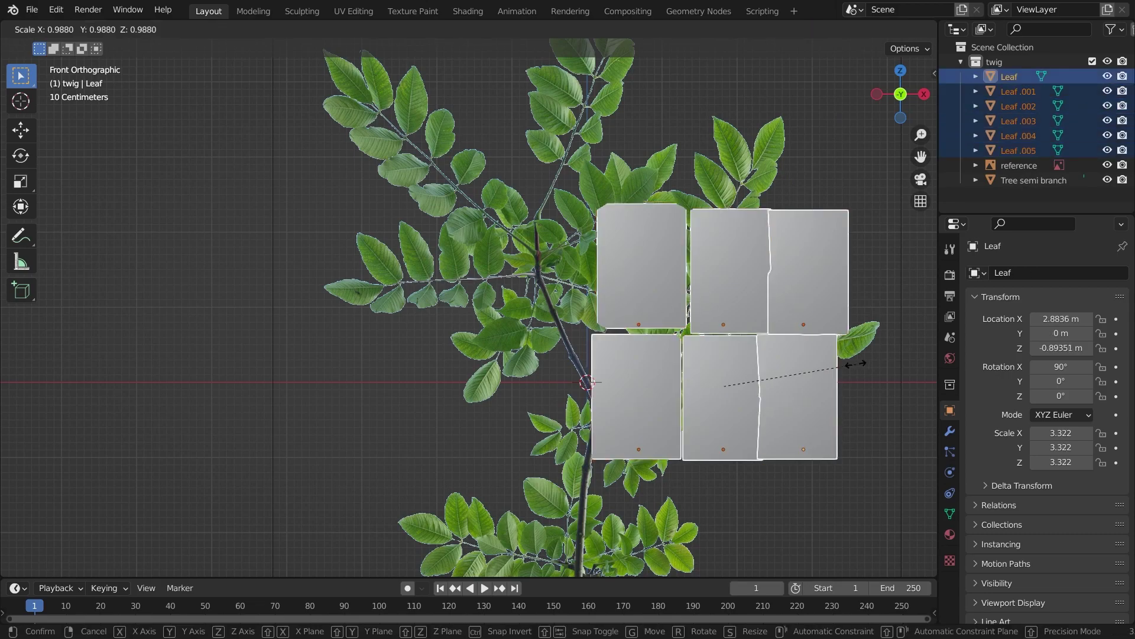
pyautogui.click(771, 366)
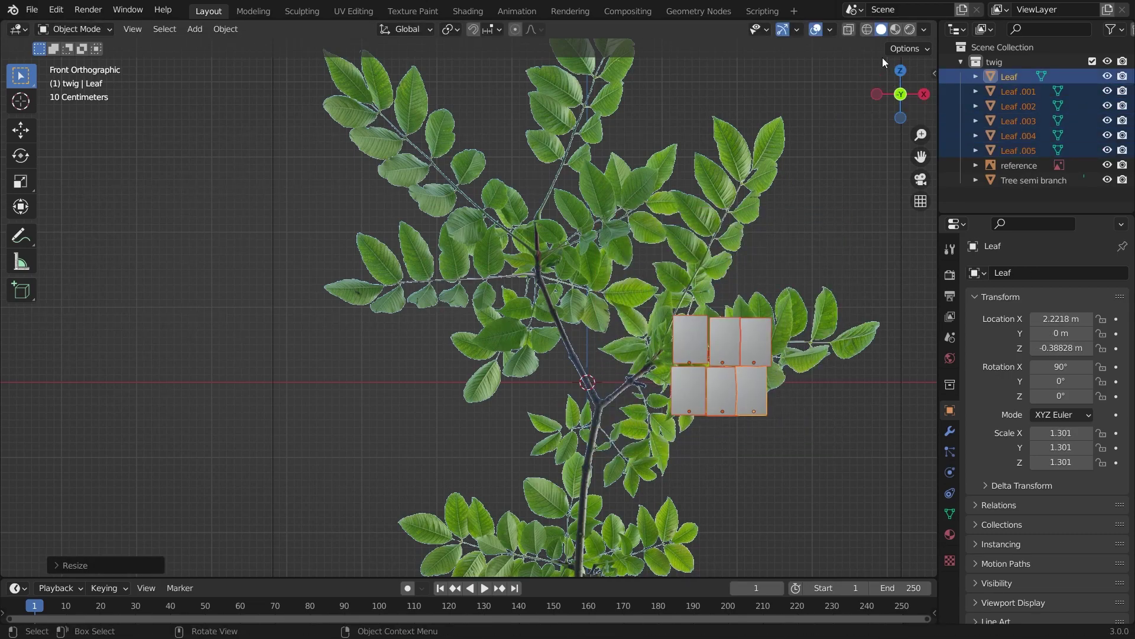
# Move the leaf group beside the semi branch and enlarge the leaves to a scale of about 1.62
pyautogui.click(895, 30)
pyautogui.press('g')
pyautogui.click(732, 300)
pyautogui.moveTo(732, 300); pyautogui.dragTo(566, 361, button='middle')
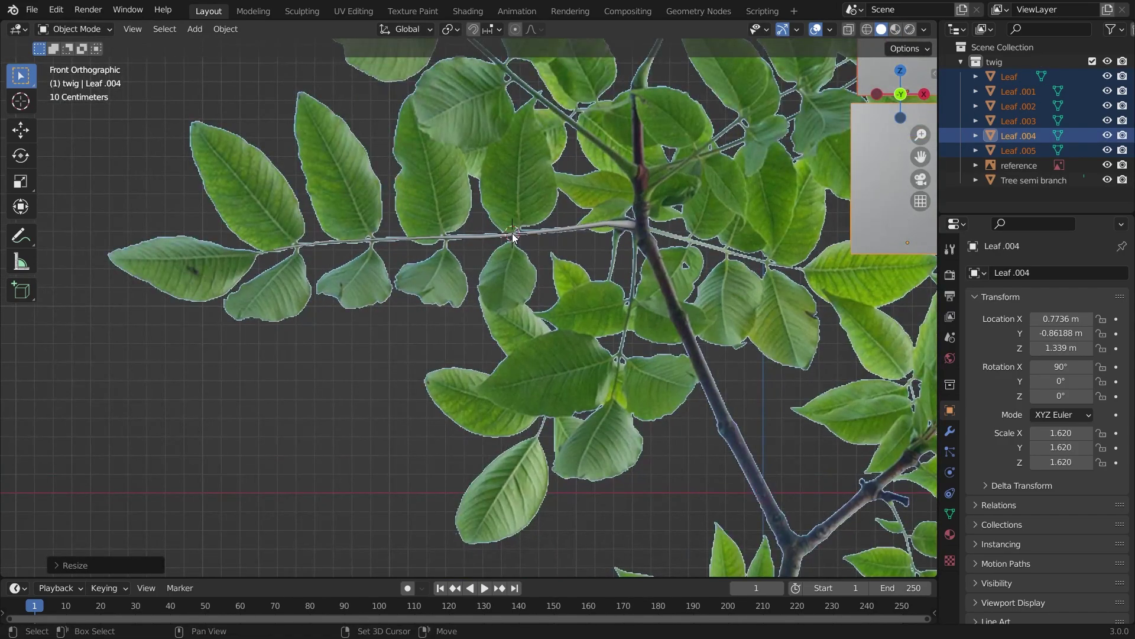
# Snap Leaf .004 to the 3D cursor on the semi branch and scale it to about 1.54
pyautogui.click(880, 184)
pyautogui.hotkey('shift', 's')
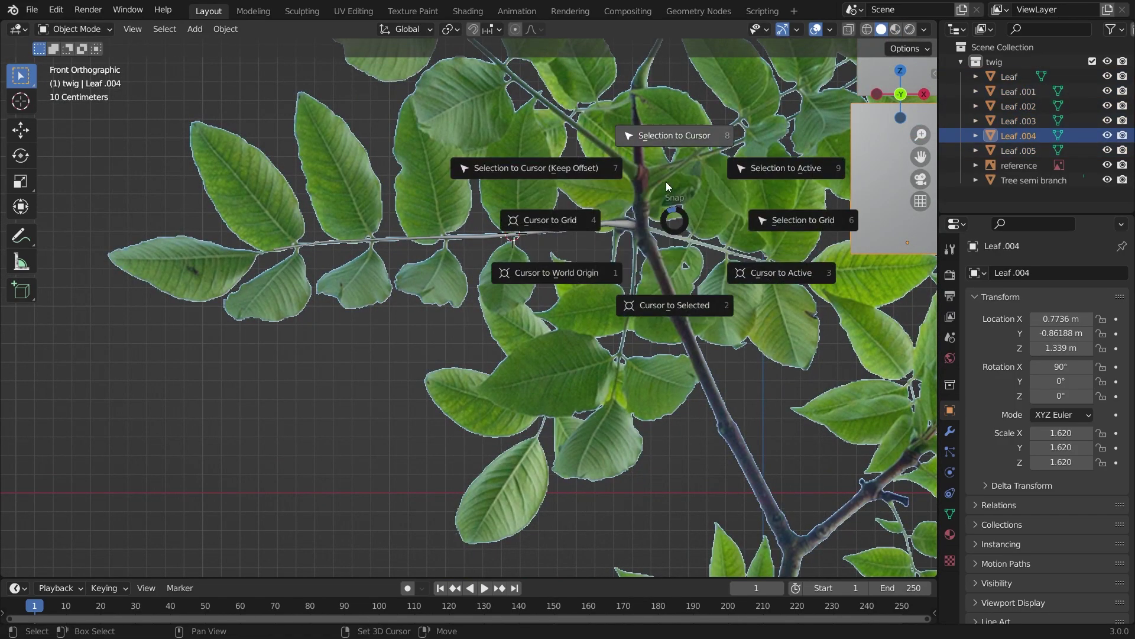
pyautogui.click(665, 176)
pyautogui.press('s')
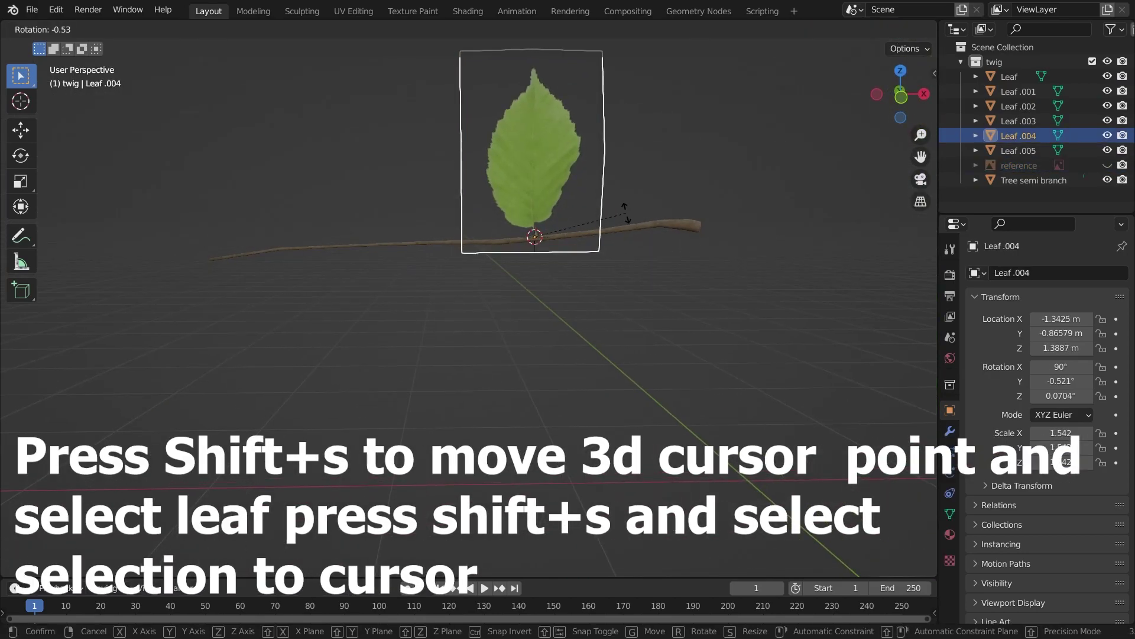
# Place the 3D cursor at the thin tip of the branch, snap Leaf .005 there and rotate it to point outward
pyautogui.scroll(-3, 598, 285)
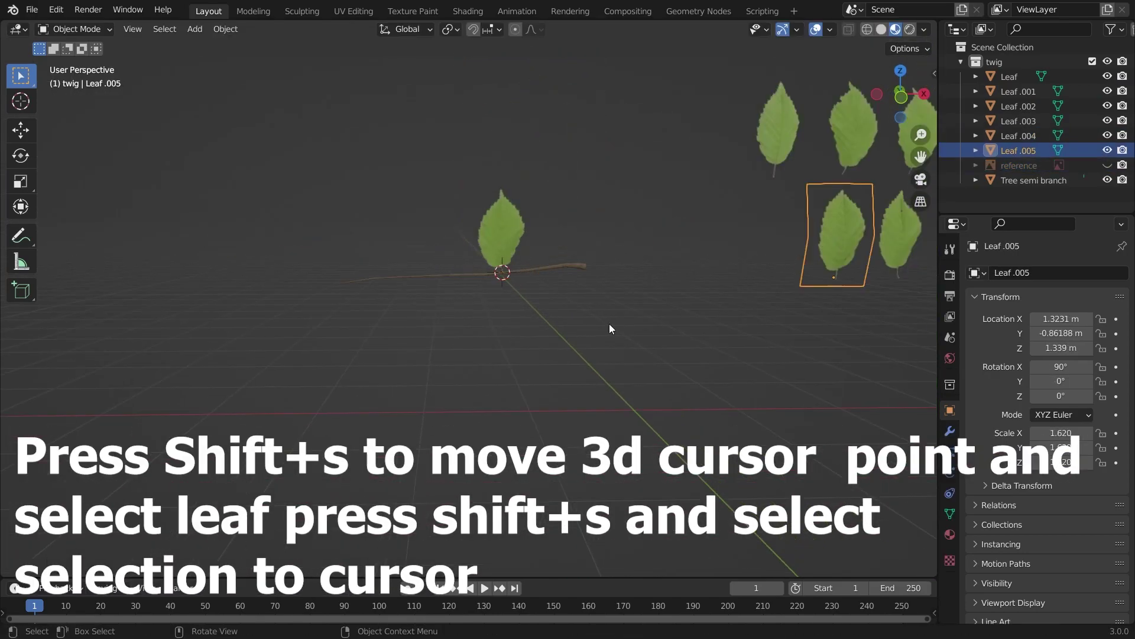
pyautogui.keyDown('shift'); pyautogui.rightClick(339, 283); pyautogui.keyUp('shift')
pyautogui.hotkey('shift', 's')
pyautogui.click(338, 207)
pyautogui.press('r')
pyautogui.click(385, 262)
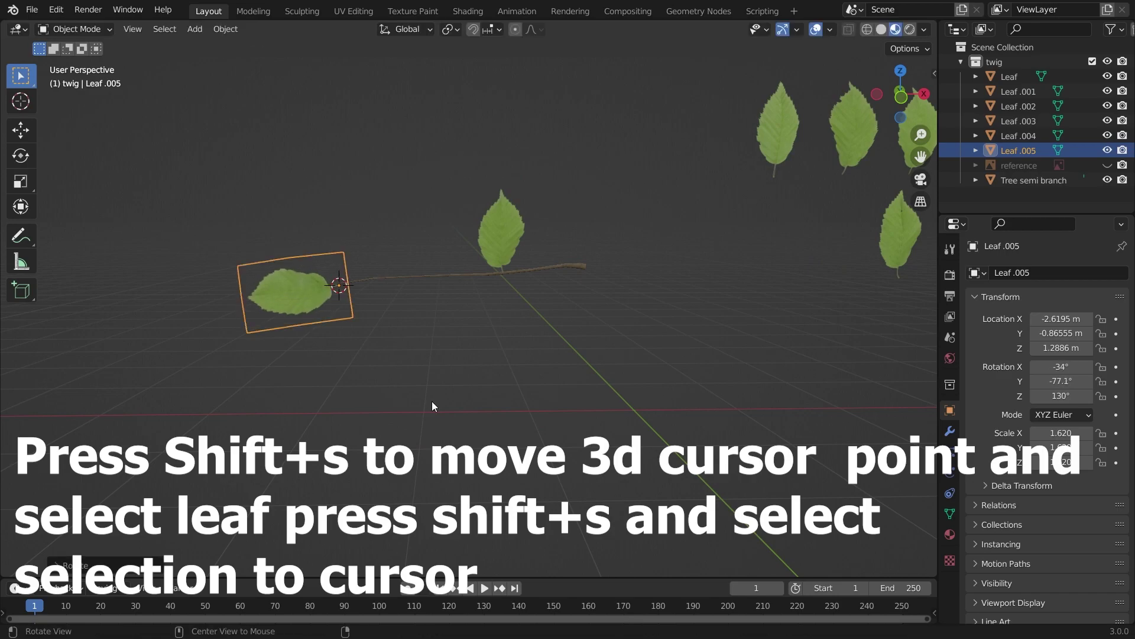
# Turn the tip leaf, Leaf .005, about the Y axis so it faces naturally along the branch
pyautogui.moveTo(480, 407); pyautogui.dragTo(524, 359, button='middle')
pyautogui.press('r')
pyautogui.press('y')
pyautogui.click(536, 313)
pyautogui.moveTo(536, 313); pyautogui.dragTo(481, 370, button='middle')
# Tilt Leaf .004 about the X axis to a rotation of about 64°
pyautogui.click(494, 234)
pyautogui.moveTo(466, 316); pyautogui.dragTo(335, 329, button='middle')
pyautogui.press('r')
pyautogui.press('x')
pyautogui.click(432, 374)
pyautogui.press('KP_3')
pyautogui.moveTo(408, 316); pyautogui.dragTo(535, 328, button='middle')
# Attach Leaf .001 to the branch near the tip leaf and tilt it about the X axis
pyautogui.click(791, 123)
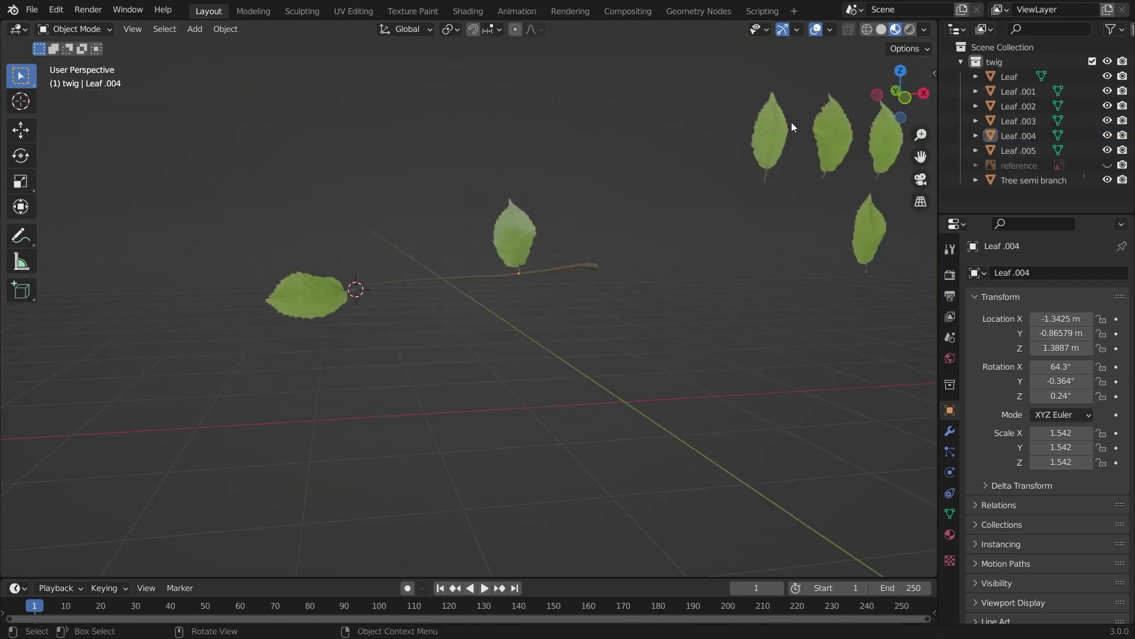
pyautogui.press('r')
pyautogui.press('x')
pyautogui.keyDown('alt'); pyautogui.moveTo(498, 355); pyautogui.dragTo(475, 374); pyautogui.keyUp('alt')
pyautogui.click(612, 340)
pyautogui.click(393, 332)
pyautogui.click(458, 265)
# Snap Leaf .002 to the base of Leaf .001, rotate it to about 176° on Y and scale it to about 1.44
pyautogui.click(763, 151)
pyautogui.hotkey('shift', 's')
pyautogui.click(464, 218)
pyautogui.press('r')
pyautogui.press('x')
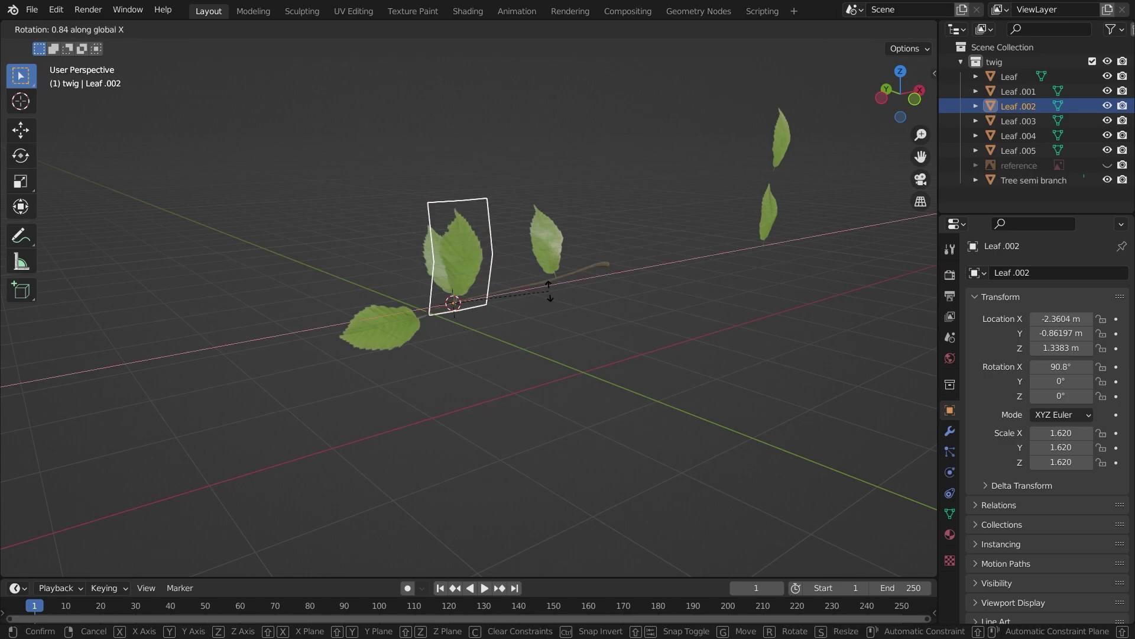
pyautogui.rightClick(545, 366)
pyautogui.press('r')
pyautogui.press('y')
pyautogui.click(348, 217)
pyautogui.press('s')
pyautogui.click(359, 228)
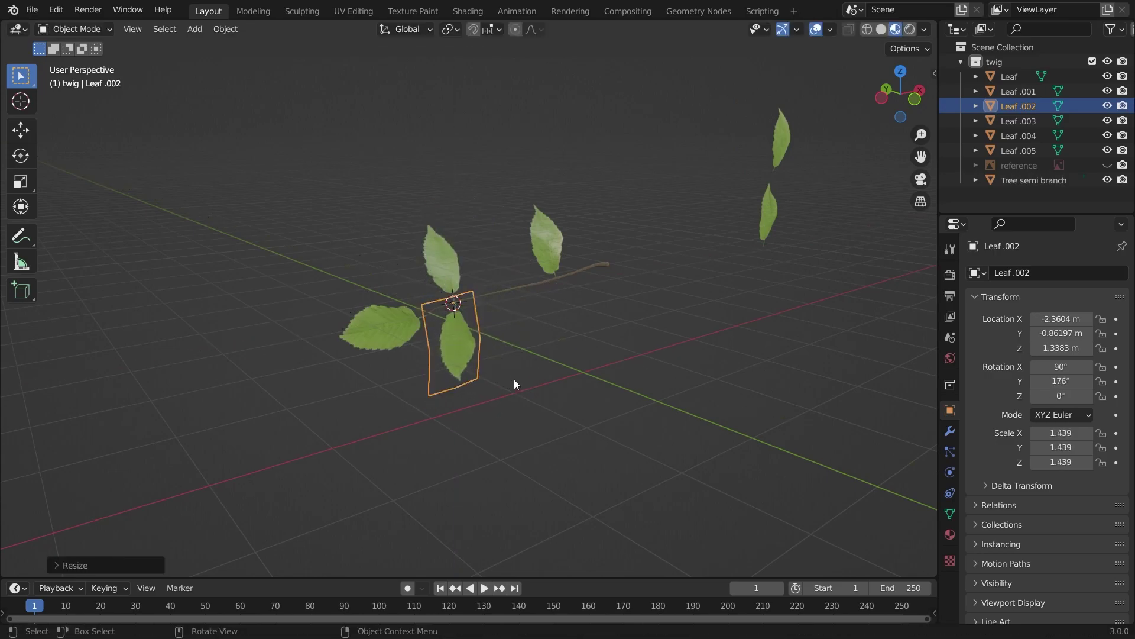
# Tilt the hanging Leaf .002 about the X axis
pyautogui.moveTo(513, 379); pyautogui.dragTo(599, 373, button='middle')
pyautogui.press('r')
pyautogui.press('x')
pyautogui.click(593, 383)
# Snap the object Leaf onto the branch between the two upright leaves and tilt it about the X axis
pyautogui.keyDown('alt'); pyautogui.moveTo(591, 384); pyautogui.dragTo(499, 383); pyautogui.keyUp('alt')
pyautogui.click(876, 237)
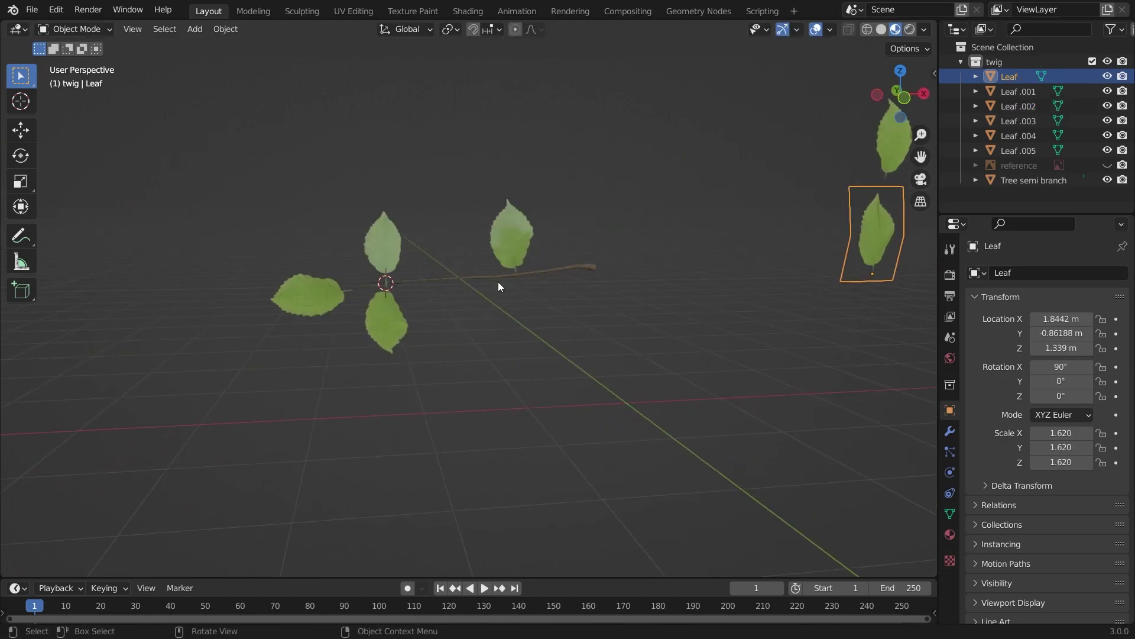
pyautogui.click(448, 223)
pyautogui.moveTo(497, 290)
pyautogui.mouseDown(button='middle')
pyautogui.moveTo(589, 291)
pyautogui.moveTo(494, 286)
pyautogui.moveTo(498, 276)
pyautogui.mouseUp(button='middle')
pyautogui.press('r')
pyautogui.press('x')
pyautogui.click(584, 241)
# Rotate the newly placed middle leaf about the Z and Y axes to vary its direction
pyautogui.press('r')
pyautogui.press('z')
pyautogui.click(551, 273)
pyautogui.press('r')
pyautogui.press('y')
pyautogui.click(543, 316)
# Try to snap Leaf .003 onto the branch and tilt it about the X axis
pyautogui.click(874, 164)
pyautogui.hotkey('shift', 's')
pyautogui.click(470, 224)
pyautogui.press('r')
pyautogui.press('x')
pyautogui.click(480, 259)
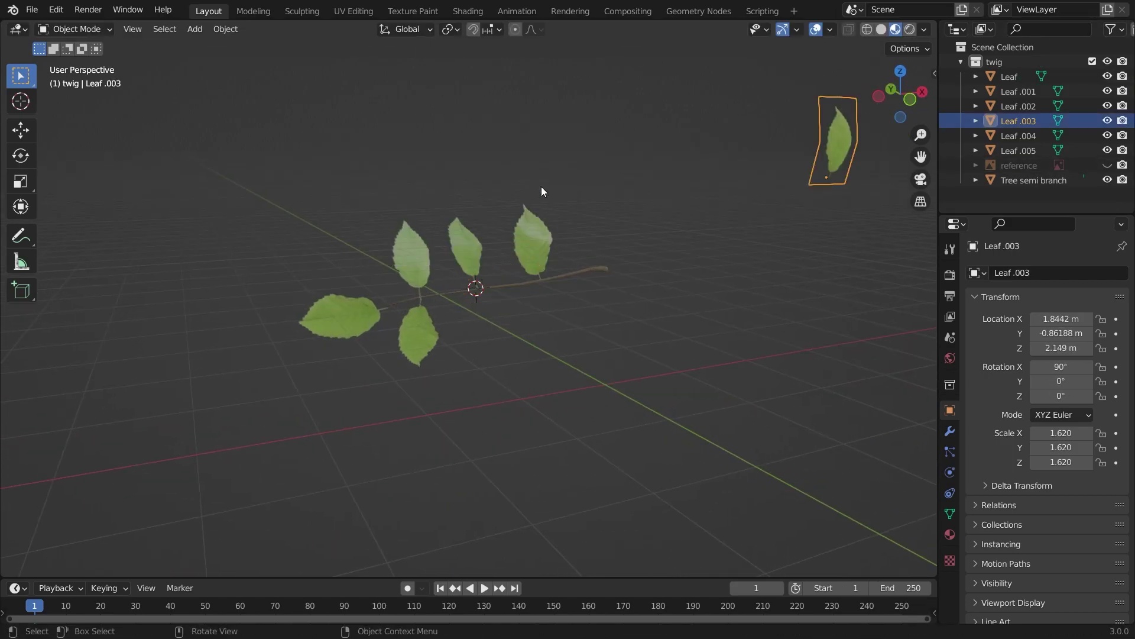
# Snap Leaf .003 to the 3D cursor, rotate it 180° about Z and turn it about X to roughly 3°
pyautogui.hotkey('shift', 's')
pyautogui.click(537, 80)
pyautogui.write('rz180')
pyautogui.press('Return')
pyautogui.press('r')
pyautogui.press('x')
pyautogui.click(527, 462)
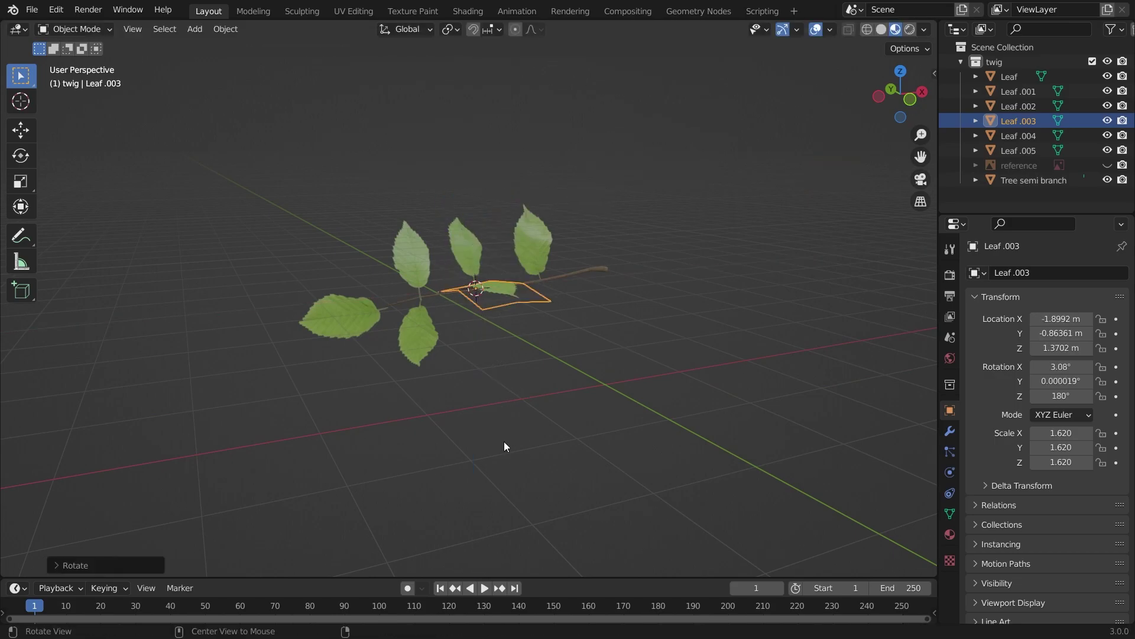
# Rotate Leaf .003 further about X to about -112° so it hangs below the branch
pyautogui.moveTo(527, 461); pyautogui.dragTo(677, 345, button='middle')
pyautogui.press('r')
pyautogui.press('x')
pyautogui.click(515, 290)
pyautogui.moveTo(516, 290); pyautogui.dragTo(369, 366, button='middle')
# Select the pair of leaves nearest the tip leaf, Leaf .001 and Leaf .002, and scale both down
pyautogui.click(512, 264)
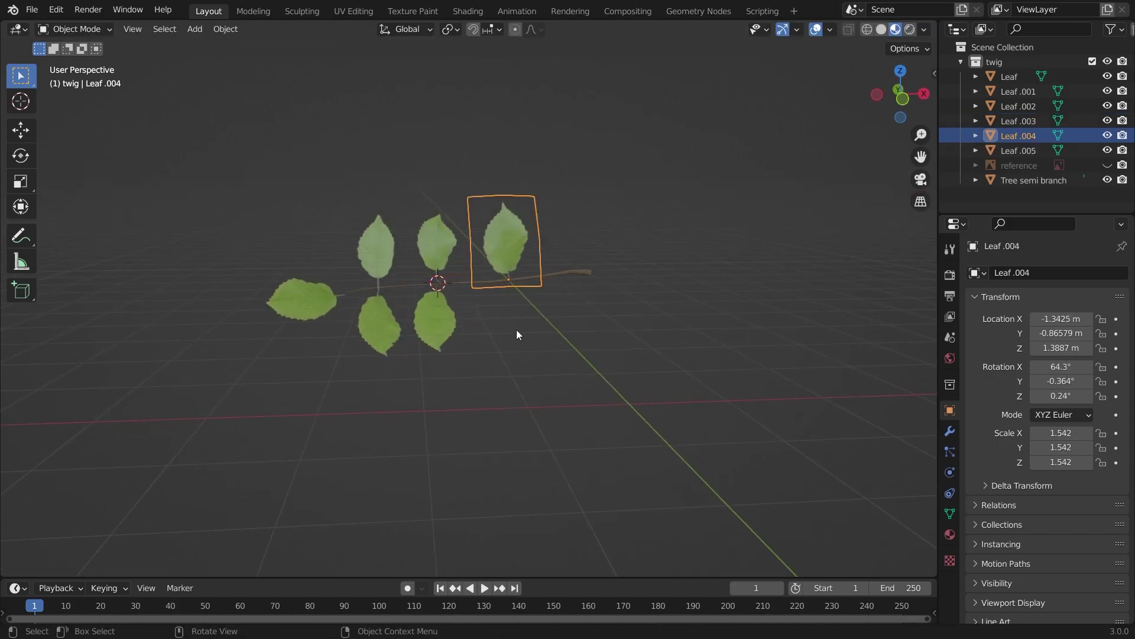
pyautogui.moveTo(318, 302); pyautogui.dragTo(338, 301, button='middle')
pyautogui.click(385, 243)
pyautogui.keyDown('shift'); pyautogui.click(384, 319); pyautogui.keyUp('shift')
pyautogui.press('s')
pyautogui.click(451, 350)
# Scale the tip leaf, Leaf .005, to about 1.24 and move its stem onto the end of the branch
pyautogui.click(313, 297)
pyautogui.press('s')
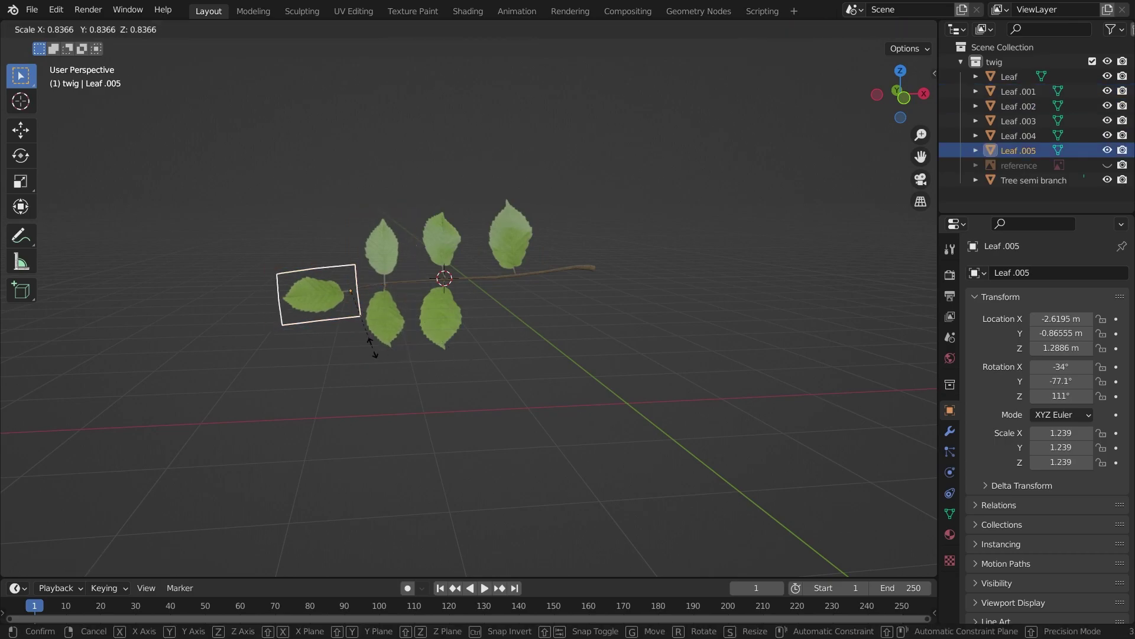
pyautogui.click(375, 354)
pyautogui.moveTo(459, 372); pyautogui.dragTo(494, 375, button='middle')
pyautogui.scroll(5, 494, 375)
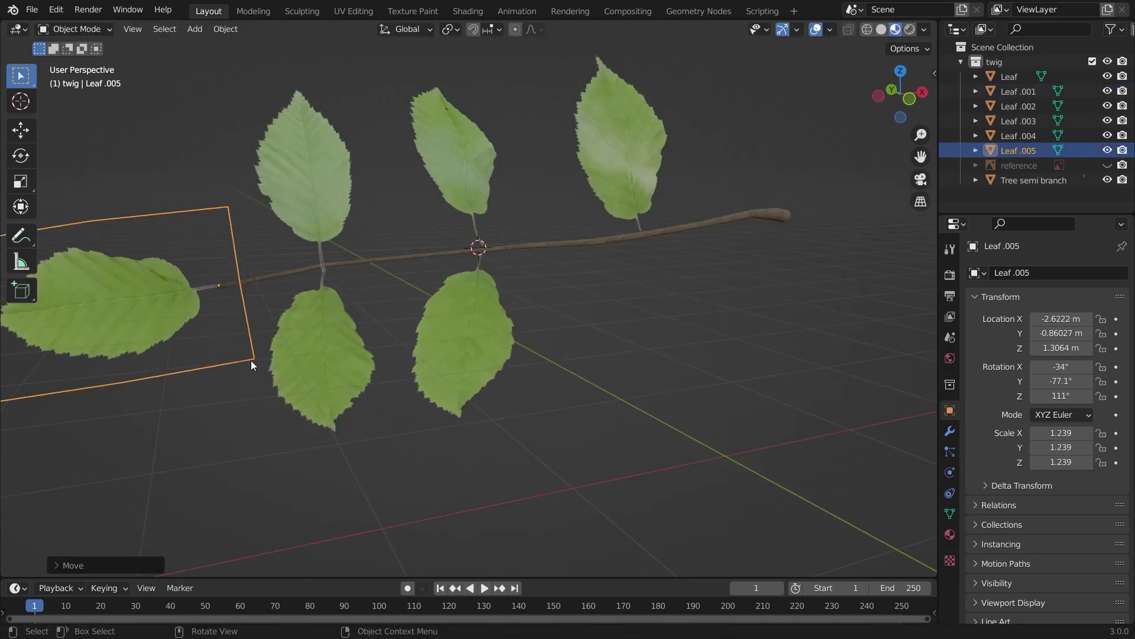
pyautogui.click(340, 262)
pyautogui.click(339, 261)
pyautogui.moveTo(340, 261); pyautogui.dragTo(586, 243, button='middle')
pyautogui.click(616, 182)
pyautogui.click(487, 349)
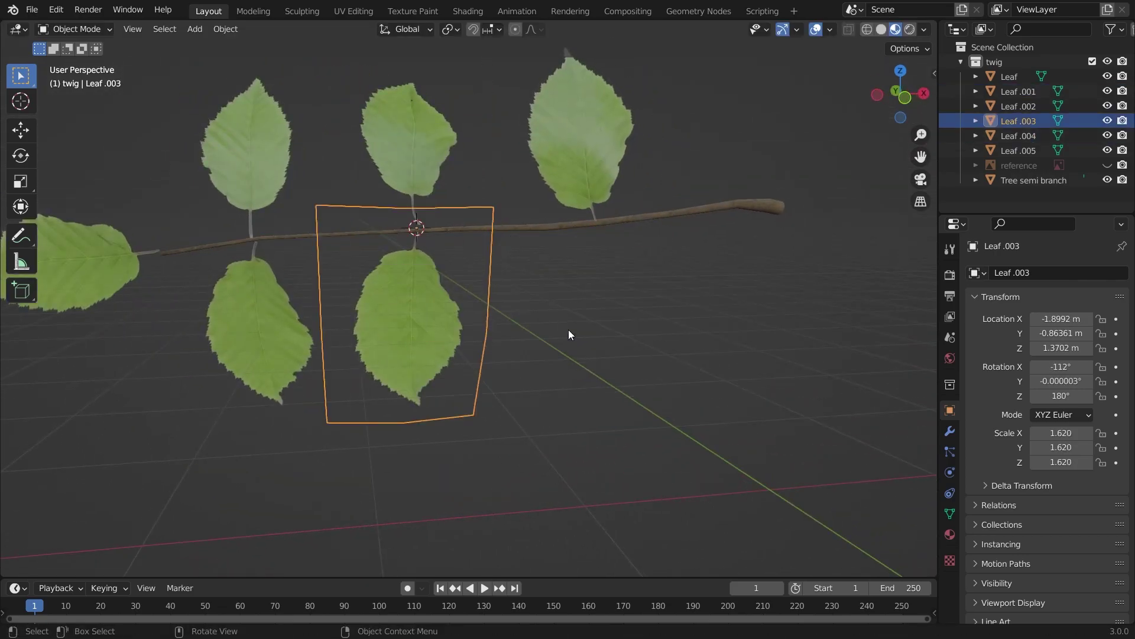
# Duplicate the tip leaf and snap the copy to the 3D cursor placed at the base of Leaf .004
pyautogui.click(301, 324)
pyautogui.hotkey('shift', 'd')
pyautogui.rightClick(301, 321)
pyautogui.keyDown('shift'); pyautogui.rightClick(593, 220); pyautogui.keyUp('shift')
pyautogui.hotkey('shift', 's')
pyautogui.click(590, 156)
# Rotate the copied leaf about Y to hang opposite Leaf .004, and scale it to about 1.29
pyautogui.press('r')
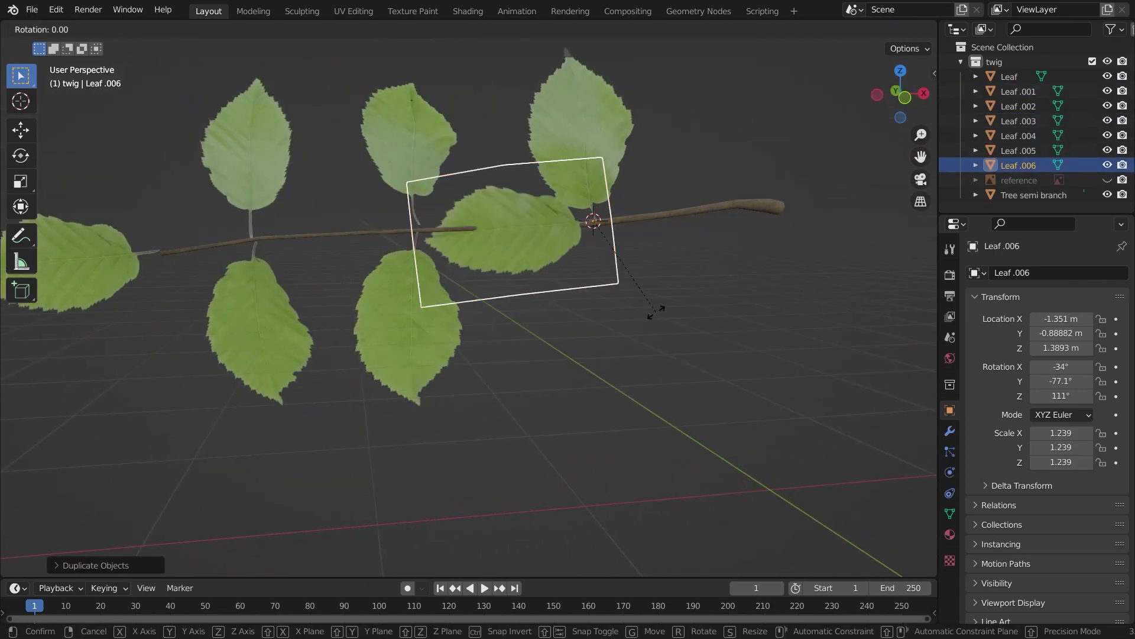
pyautogui.press('y')
pyautogui.click(645, 194)
pyautogui.press('s')
pyautogui.click(691, 256)
pyautogui.click(764, 338)
# Tilt the upright Leaf .004 further about the X axis
pyautogui.scroll(-5, 764, 339)
pyautogui.moveTo(618, 309); pyautogui.dragTo(462, 275, button='middle')
pyautogui.click(409, 228)
pyautogui.press('r')
pyautogui.press('x')
pyautogui.click(454, 297)
# Tilt the copied hanging leaf about the X axis and deselect it
pyautogui.click(380, 310)
pyautogui.keyDown('alt'); pyautogui.moveTo(381, 311); pyautogui.dragTo(552, 330); pyautogui.keyUp('alt')
pyautogui.press('r')
pyautogui.press('x')
pyautogui.click(502, 314)
pyautogui.click(506, 315)
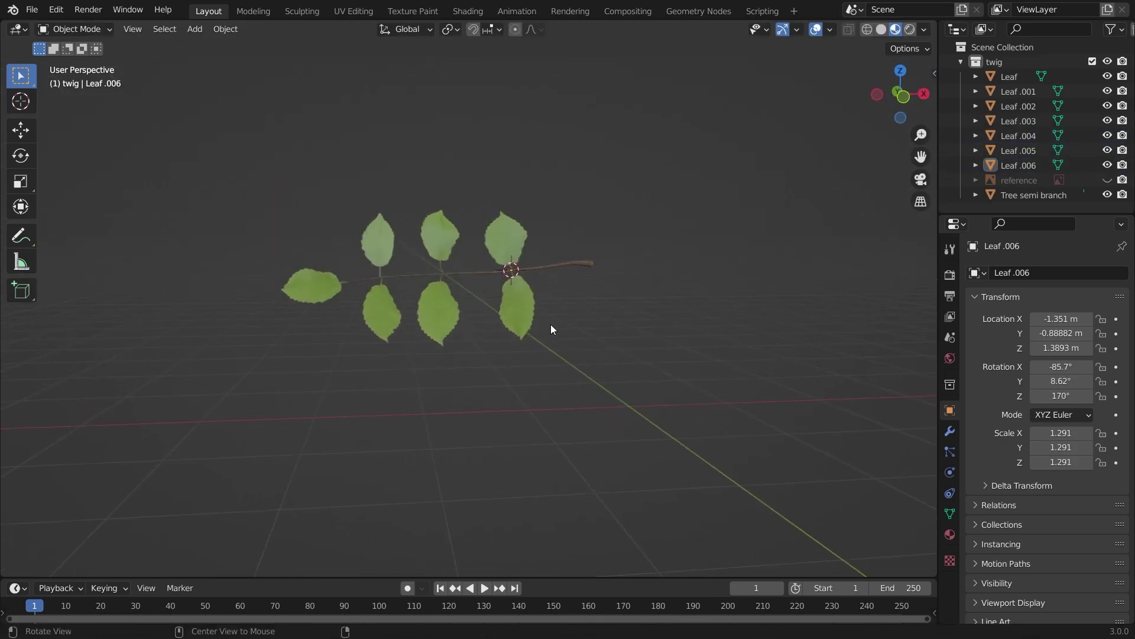
# Parent all the leaves to the Tree semi branch as the parent object and deselect everything
pyautogui.click(881, 29)
pyautogui.press('a')
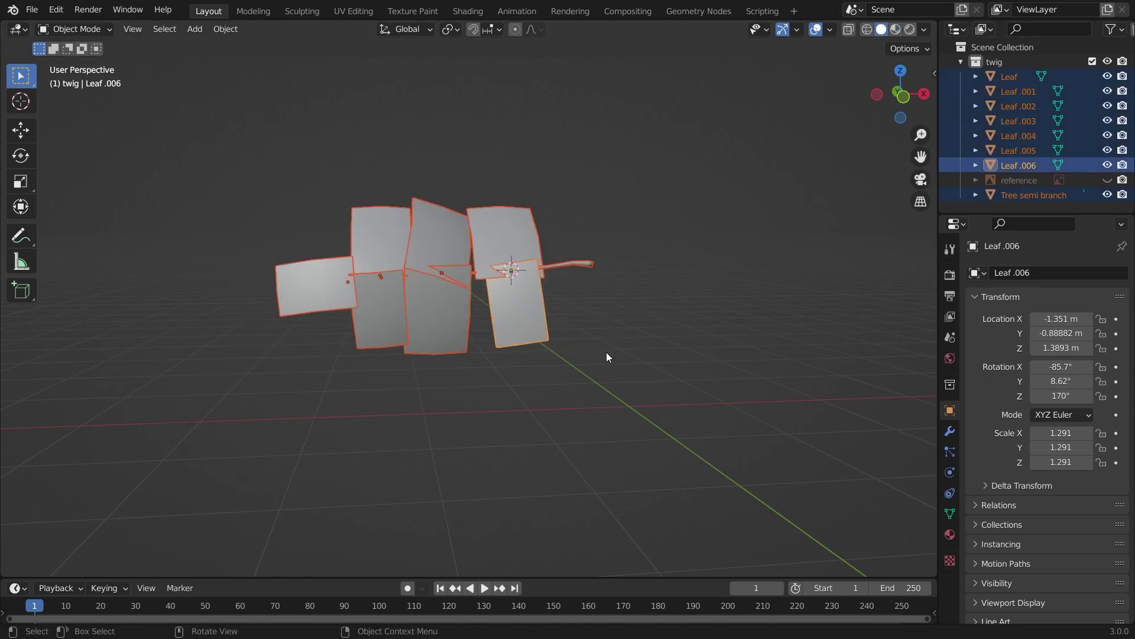
pyautogui.keyDown('shift'); pyautogui.click(587, 263); pyautogui.keyUp('shift')
pyautogui.hotkey('ctrl', 'p')
pyautogui.click(591, 275)
pyautogui.hotkey('alt', 'a')
# With rendered shading, set the World color to an Environment Texture using cloud_layers_1k.hdr from the Tree tutorial folder
pyautogui.click(909, 30)
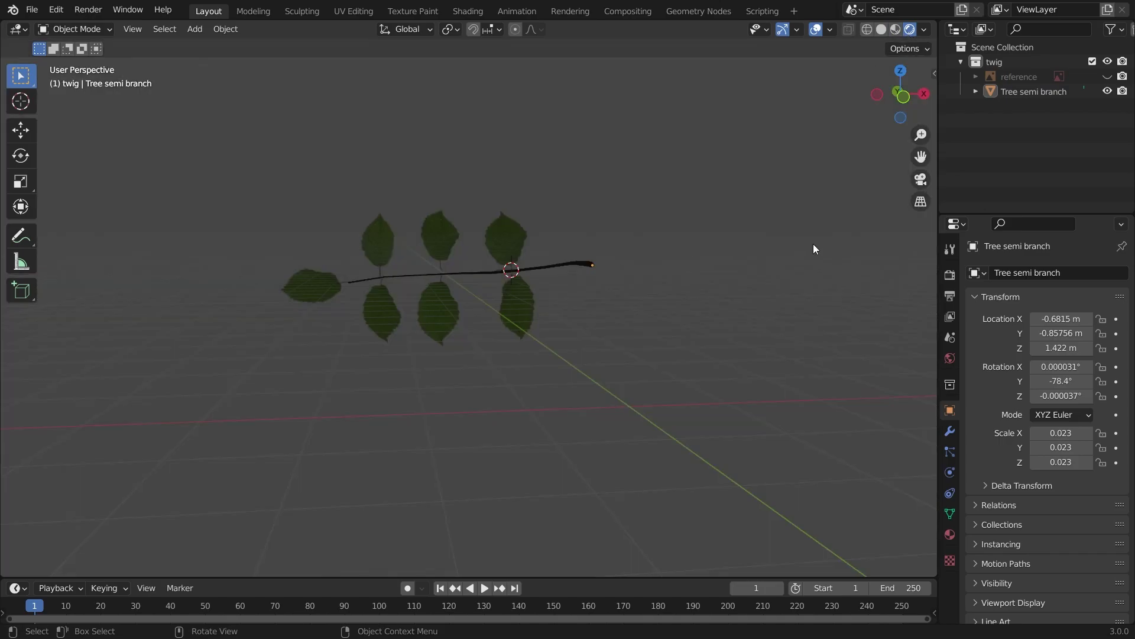
pyautogui.click(949, 359)
pyautogui.click(1036, 370)
pyautogui.click(785, 438)
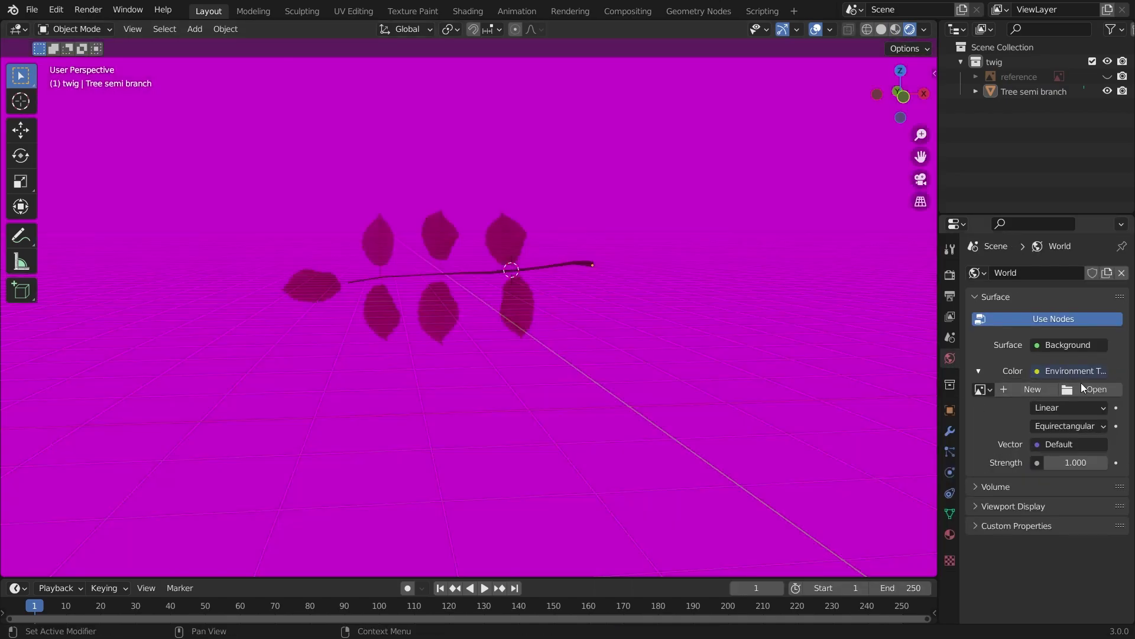
pyautogui.click(1091, 390)
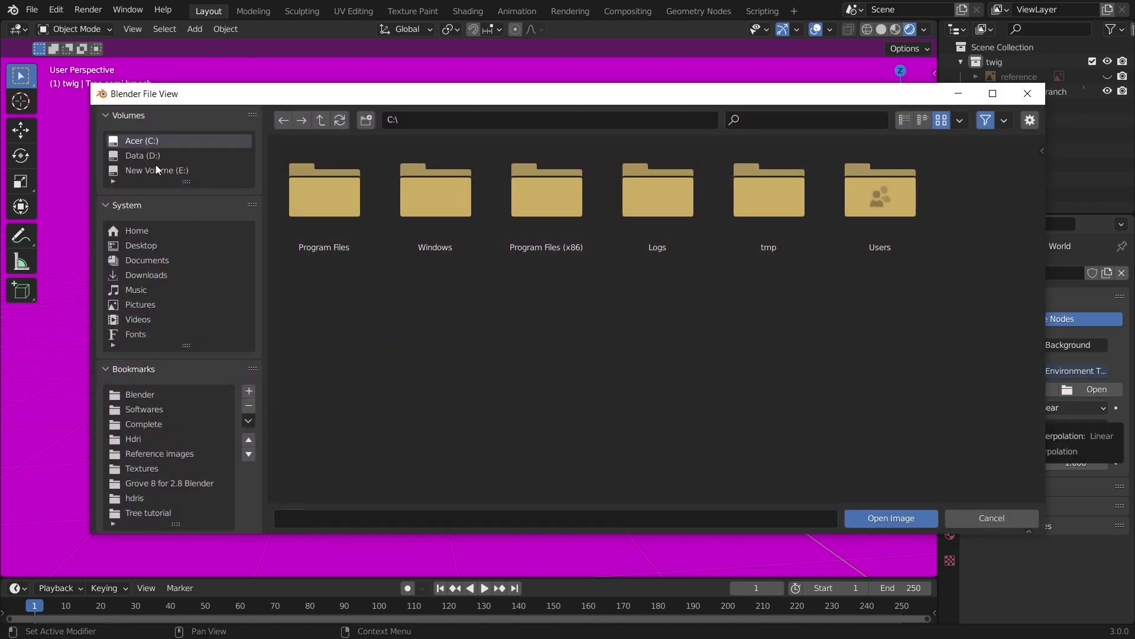
pyautogui.click(155, 512)
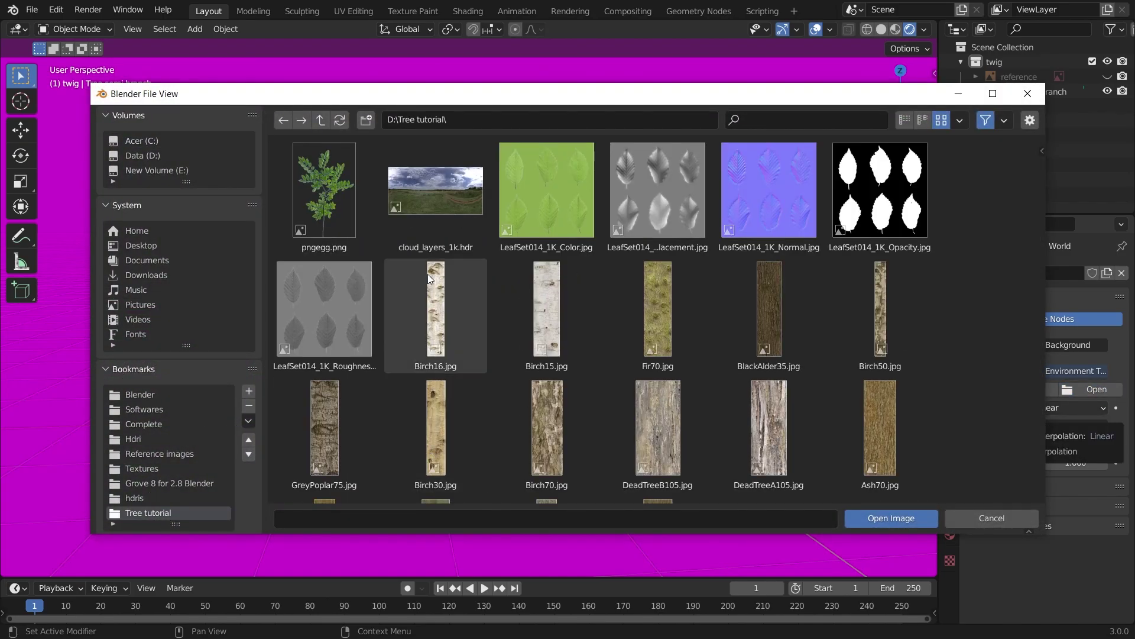
pyautogui.doubleClick(435, 197)
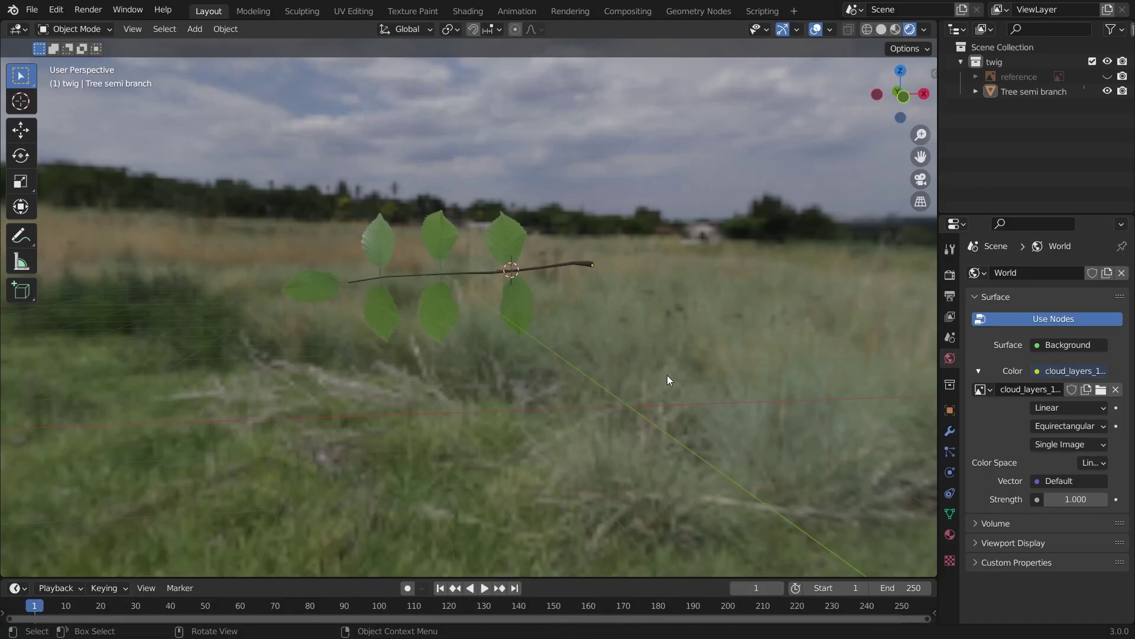
# Set the render engine to Cycles with GPU Compute as device, and inspect the rendered leaves up close
pyautogui.scroll(5, 667, 379)
pyautogui.click(949, 273)
pyautogui.click(1071, 274)
pyautogui.click(1058, 322)
pyautogui.click(1083, 310)
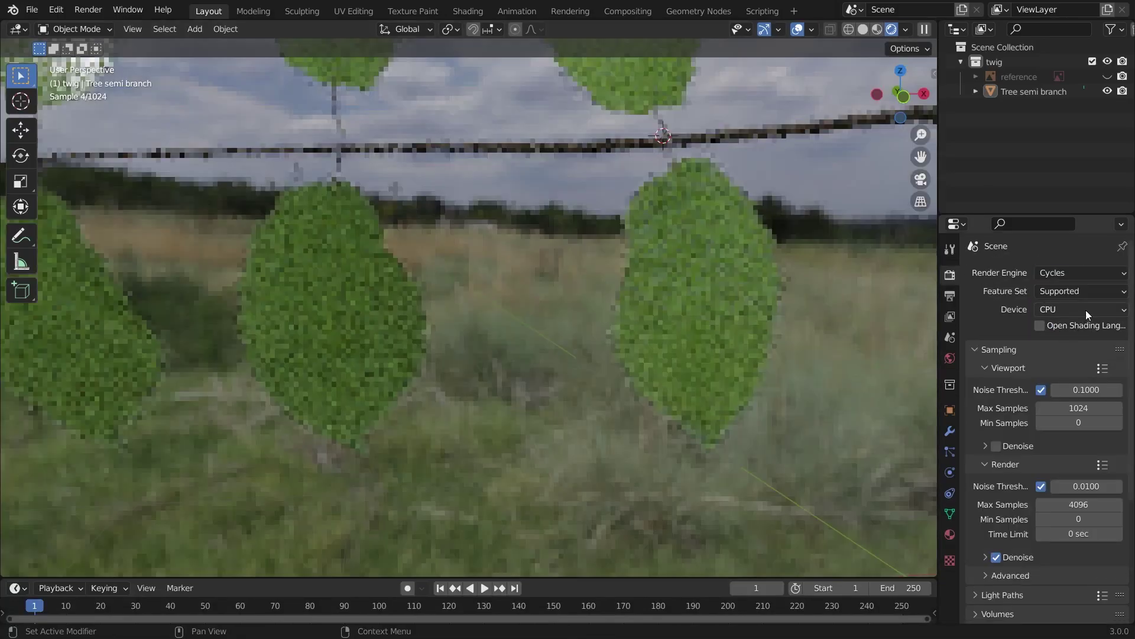
pyautogui.press('Return')
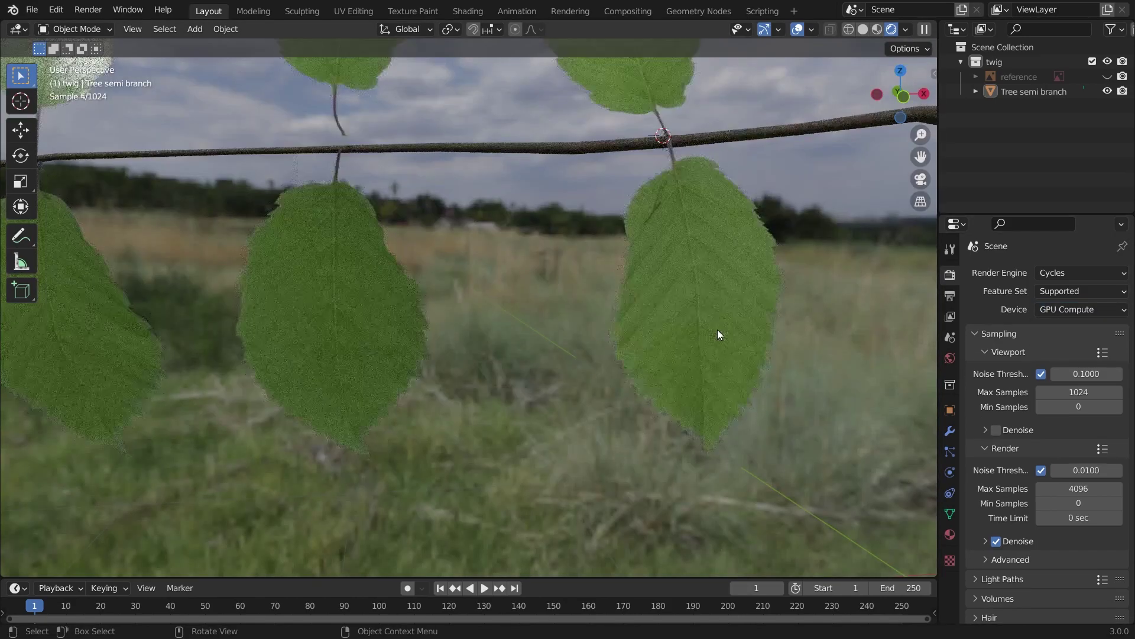
pyautogui.scroll(-6, 706, 445)
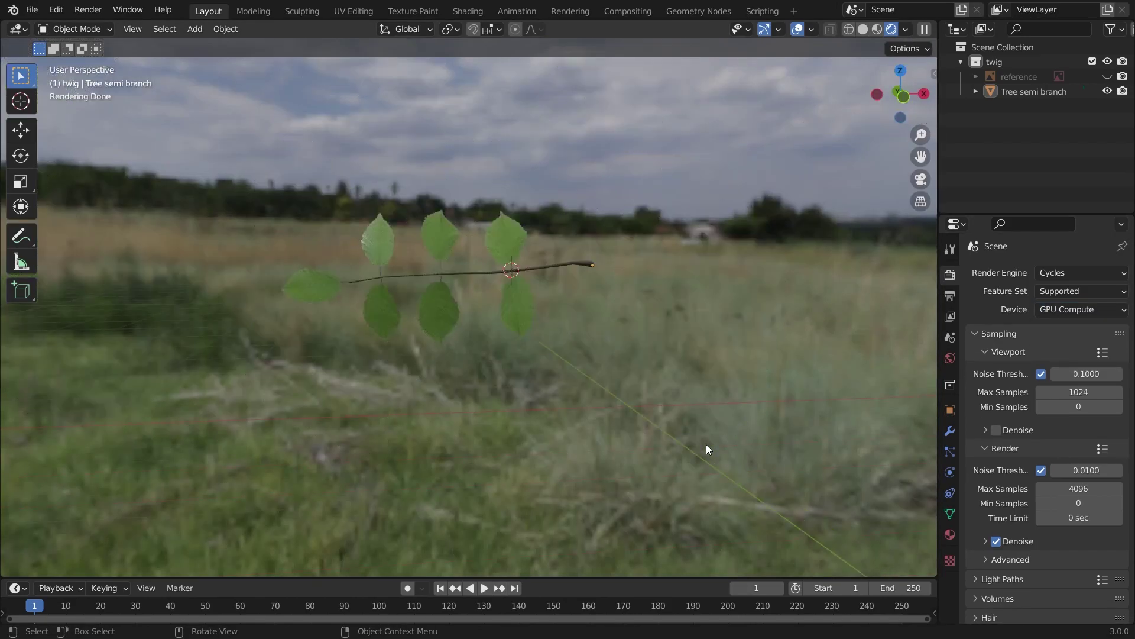
pyautogui.scroll(4, 706, 444)
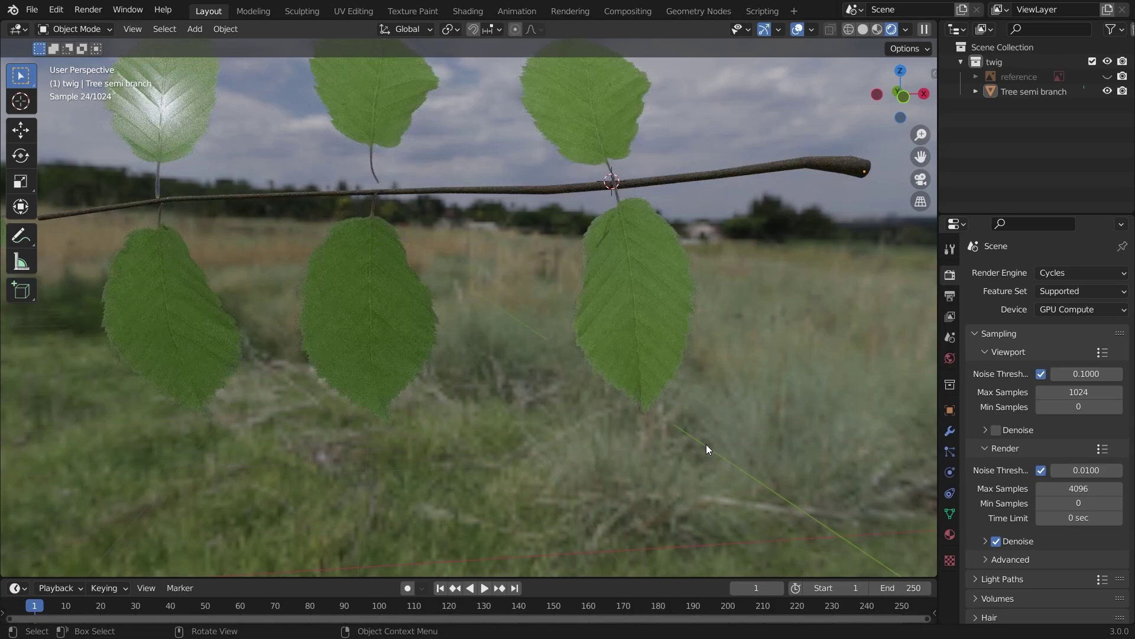
pyautogui.scroll(-3, 706, 445)
# Return to solid shading in the front view, show the reference image and hide the Tree semi branch
pyautogui.click(863, 29)
pyautogui.press('KP_1')
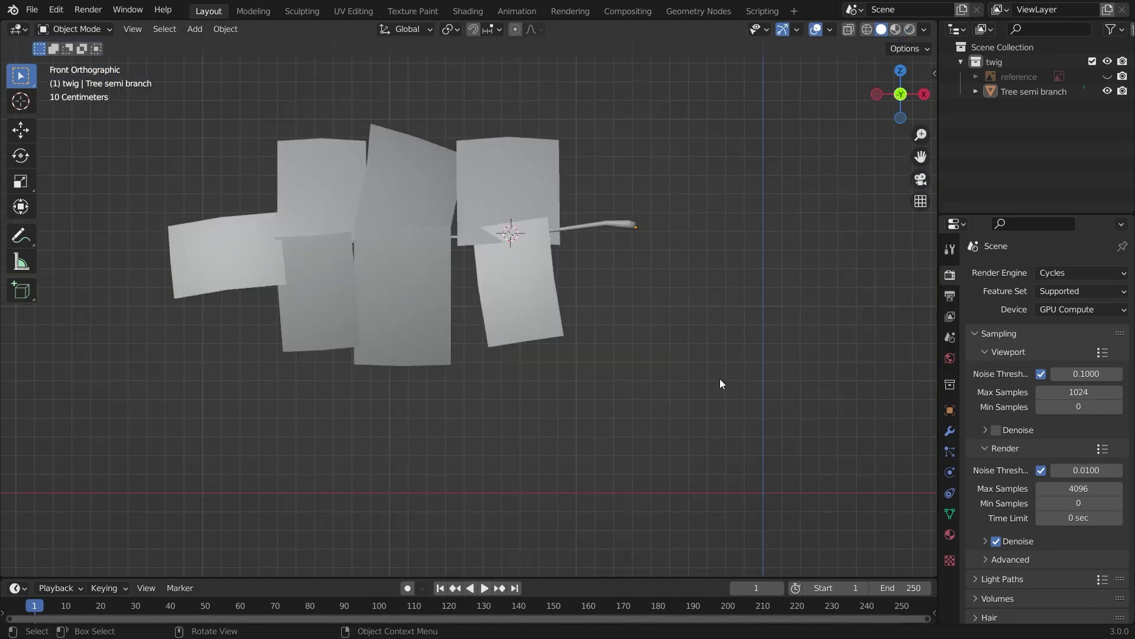
pyautogui.click(1107, 76)
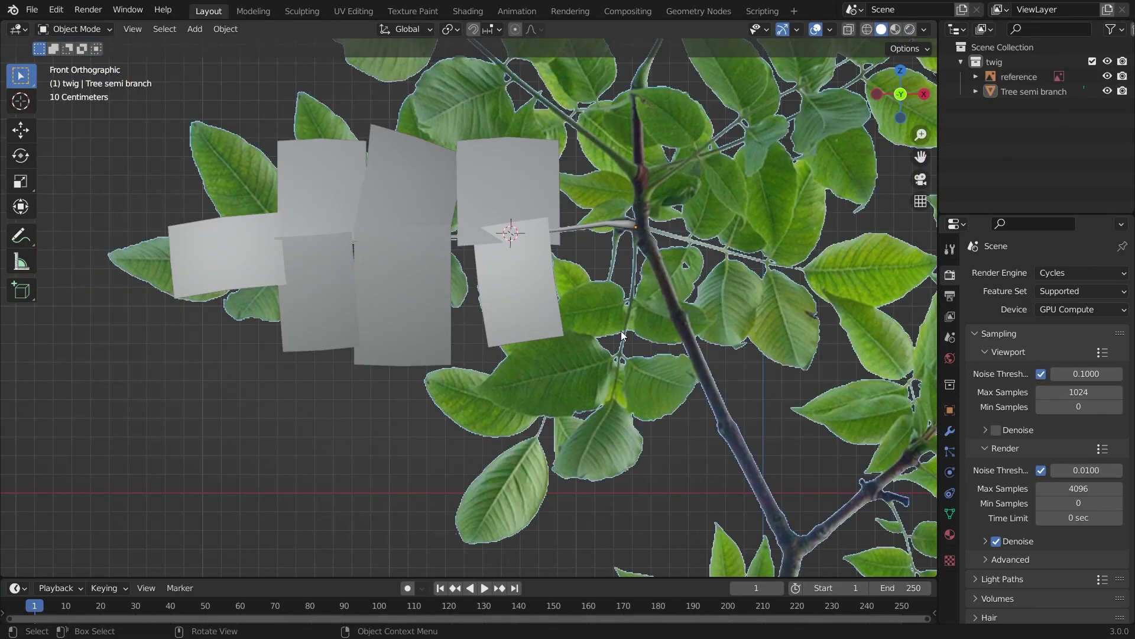
pyautogui.scroll(-1, 622, 335)
pyautogui.scroll(-4, 548, 370)
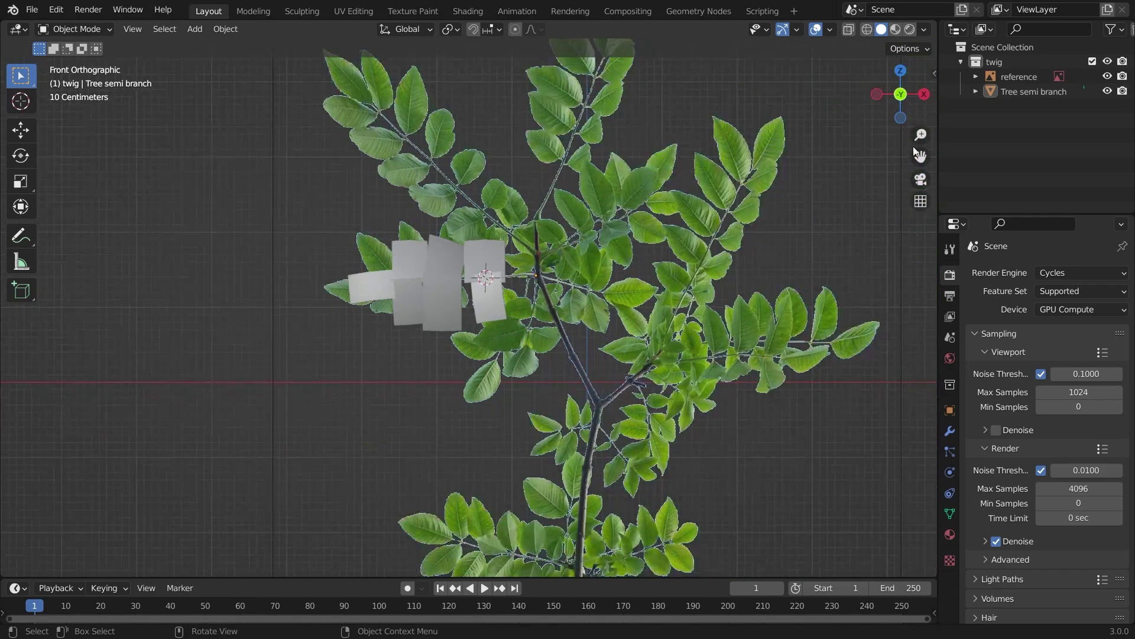
pyautogui.click(1108, 91)
# Add a cylinder mesh and snap it to the 3D cursor near the lower end of the reference stem
pyautogui.scroll(-3, 534, 322)
pyautogui.press('KP_8')
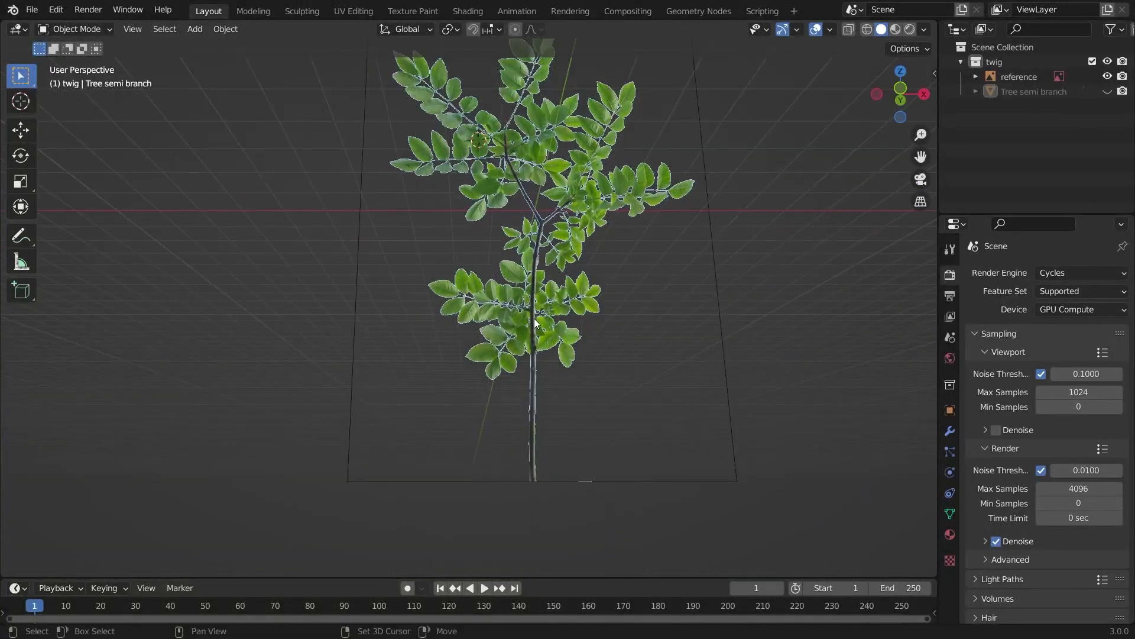
pyautogui.hotkey('shift', 'a')
pyautogui.moveTo(534, 319)
pyautogui.click(606, 393)
pyautogui.press('KP_1')
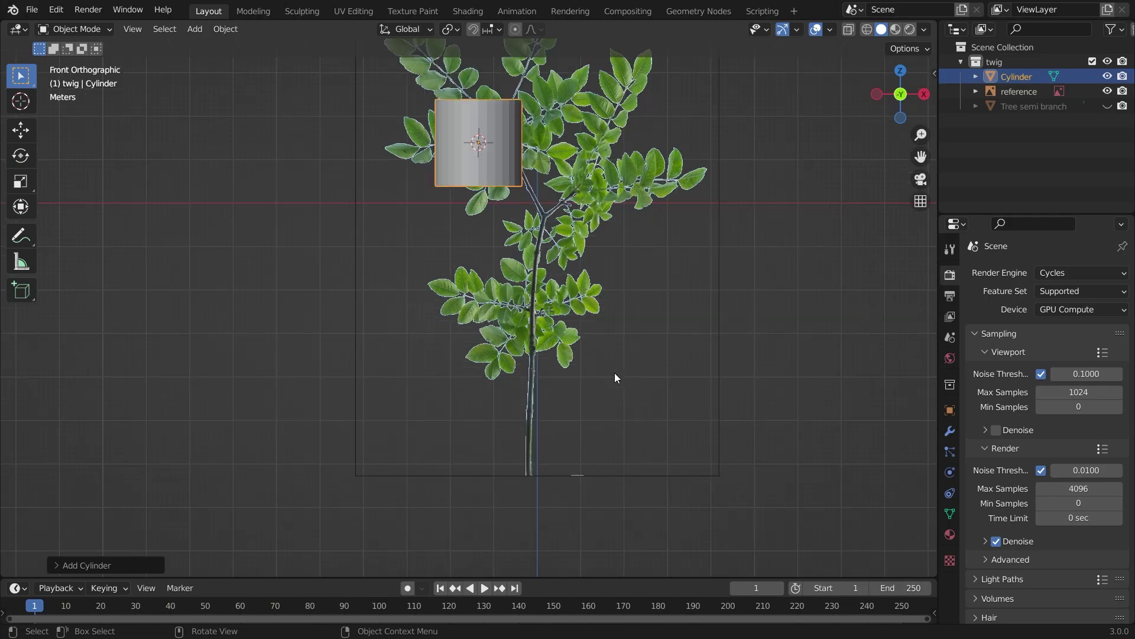
pyautogui.hotkey('shift', 's')
pyautogui.click(532, 365)
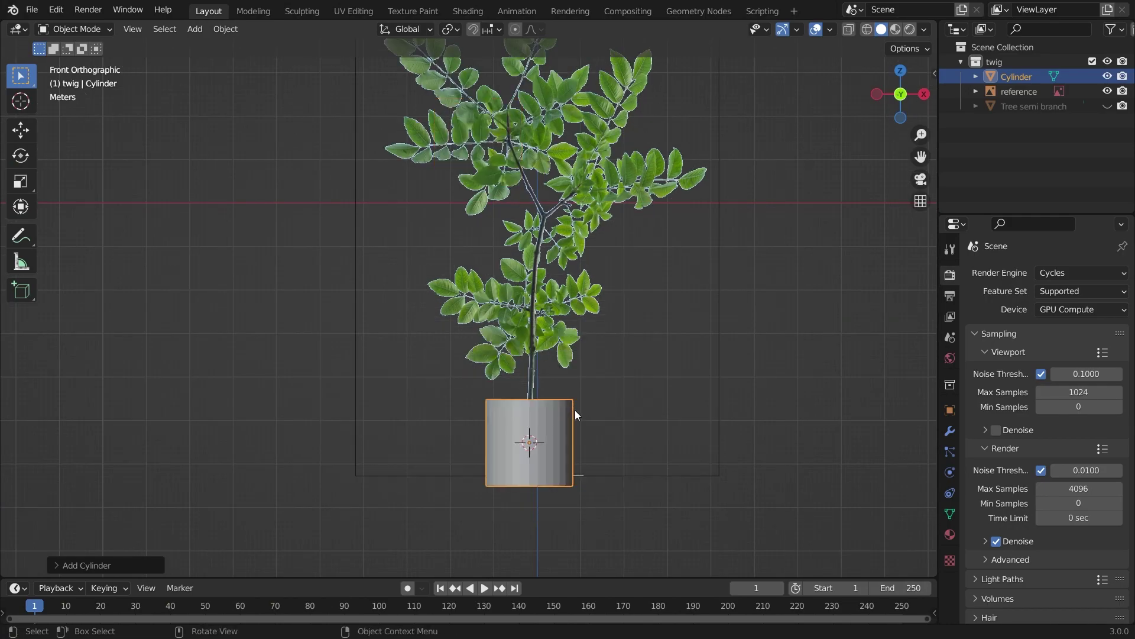
# Raise the cylinder's mesh along Z in Edit Mode so that its origin sits at the cylinder's base
pyautogui.press('Tab')
pyautogui.press('g')
pyautogui.press('z')
pyautogui.click(587, 403)
pyautogui.press('Tab')
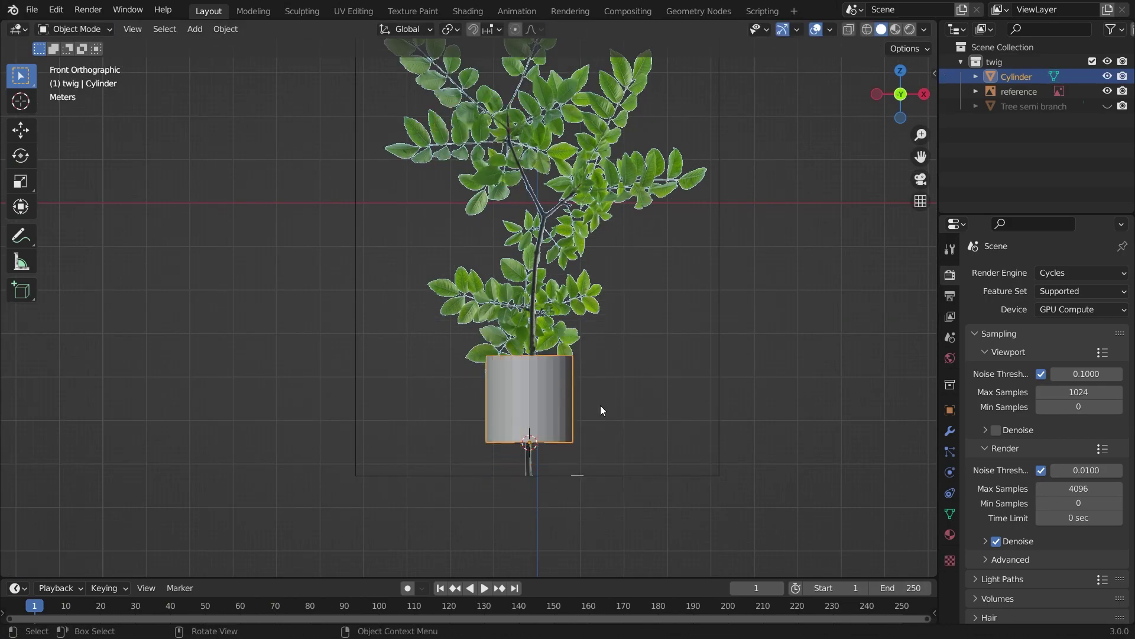
# Scale the cylinder down to the reference stem's thickness and position it over the stem
pyautogui.press('s')
pyautogui.click(530, 441)
pyautogui.scroll(3, 668, 508)
pyautogui.press('g')
pyautogui.click(665, 463)
# Extend the cylinder's upper end along the lower stem in Edit Mode, fitting its position and thickness to the reference
pyautogui.press('Tab')
pyautogui.press('g')
pyautogui.rightClick(597, 480)
pyautogui.press('g')
pyautogui.click(586, 426)
pyautogui.press('s')
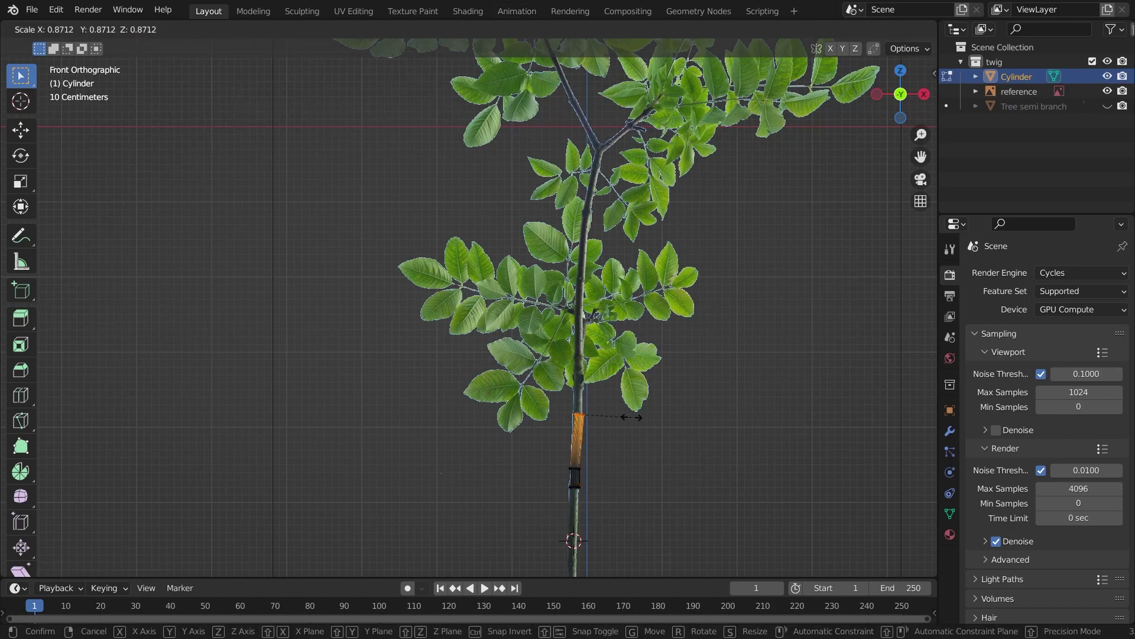
pyautogui.click(629, 416)
pyautogui.press('g')
pyautogui.click(626, 412)
pyautogui.press('s')
pyautogui.click(614, 417)
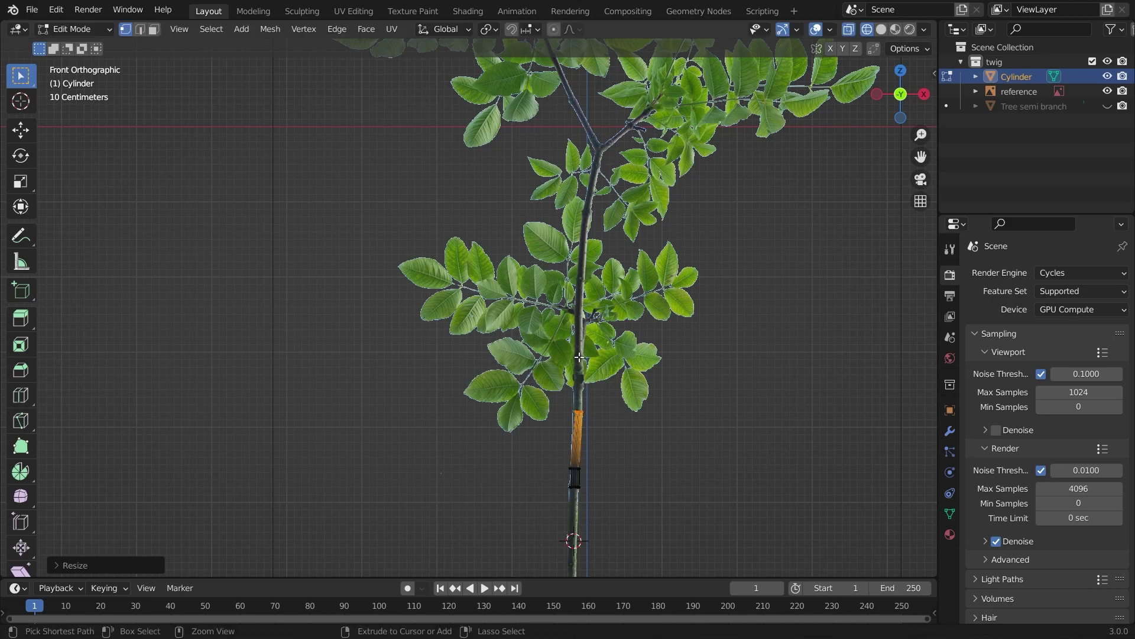
# Extrude the stem upward in sections to the fork, tapering each new end and rotating the last one to follow the bend
pyautogui.press('s')
pyautogui.click(641, 360)
pyautogui.press('s')
pyautogui.click(631, 303)
pyautogui.press('s')
pyautogui.click(597, 194)
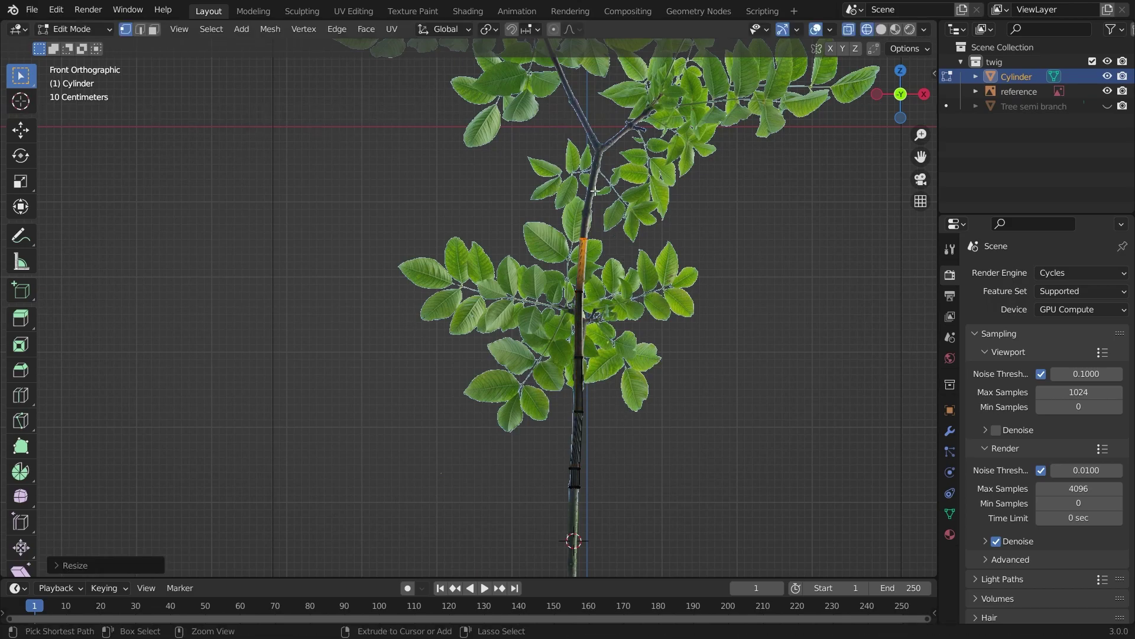
pyautogui.press('s')
pyautogui.click(619, 175)
pyautogui.press('r')
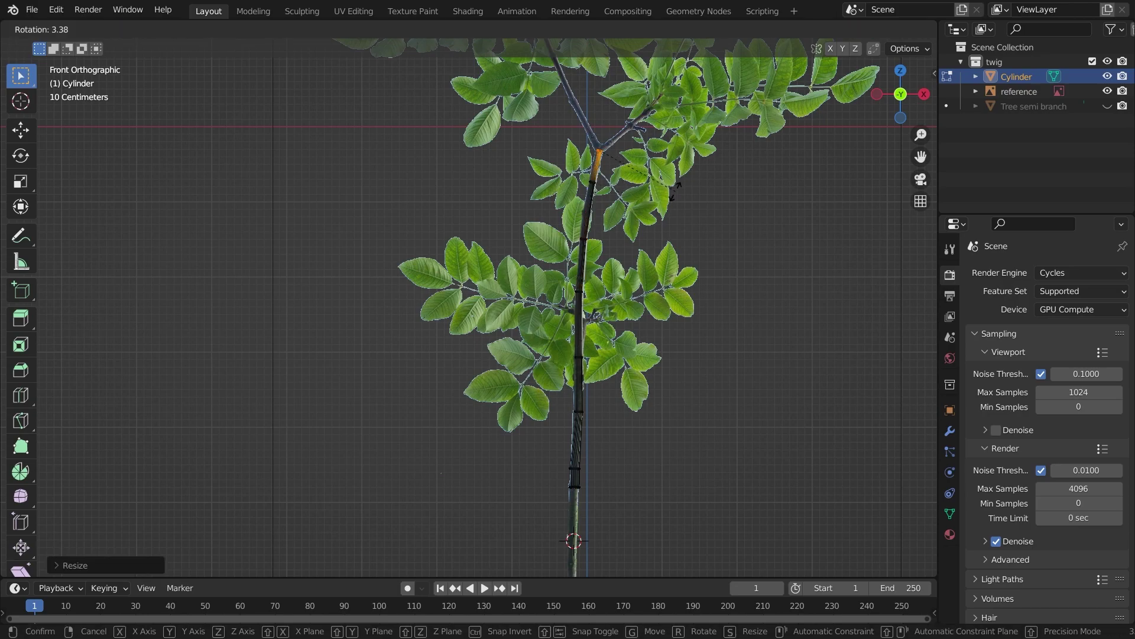
pyautogui.click(641, 217)
# Extrude the stem from the fork along the right branch of the reference, narrowing it towards the tip
pyautogui.keyDown('ctrl'); pyautogui.rightClick(630, 128); pyautogui.keyUp('ctrl')
pyautogui.press('s')
pyautogui.click(655, 204)
pyautogui.keyDown('shift'); pyautogui.scroll(14, 662, 245); pyautogui.keyUp('shift')
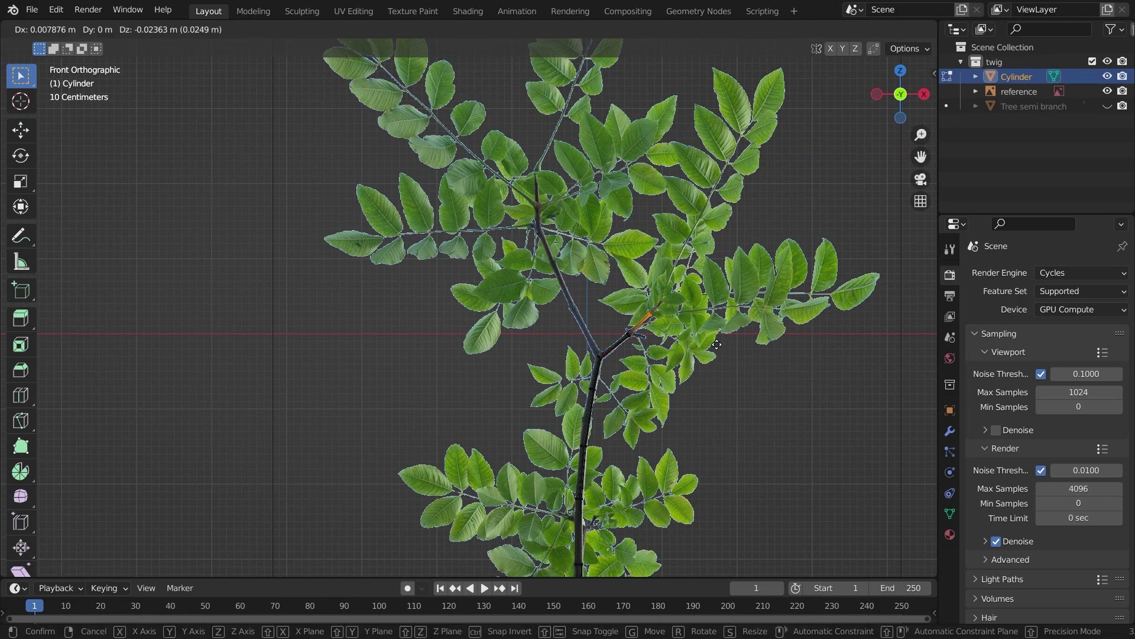
pyautogui.rightClick(716, 344)
pyautogui.press('s')
pyautogui.click(680, 373)
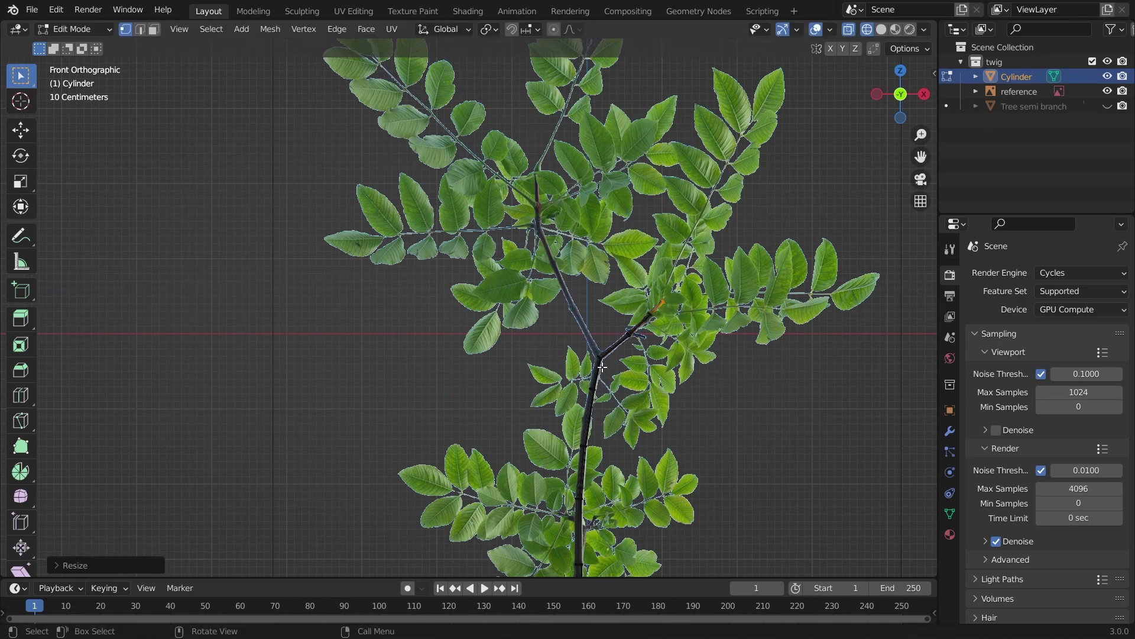
# Duplicate the right branch section, then rotate and move the copy onto the left branch of the fork
pyautogui.press('r')
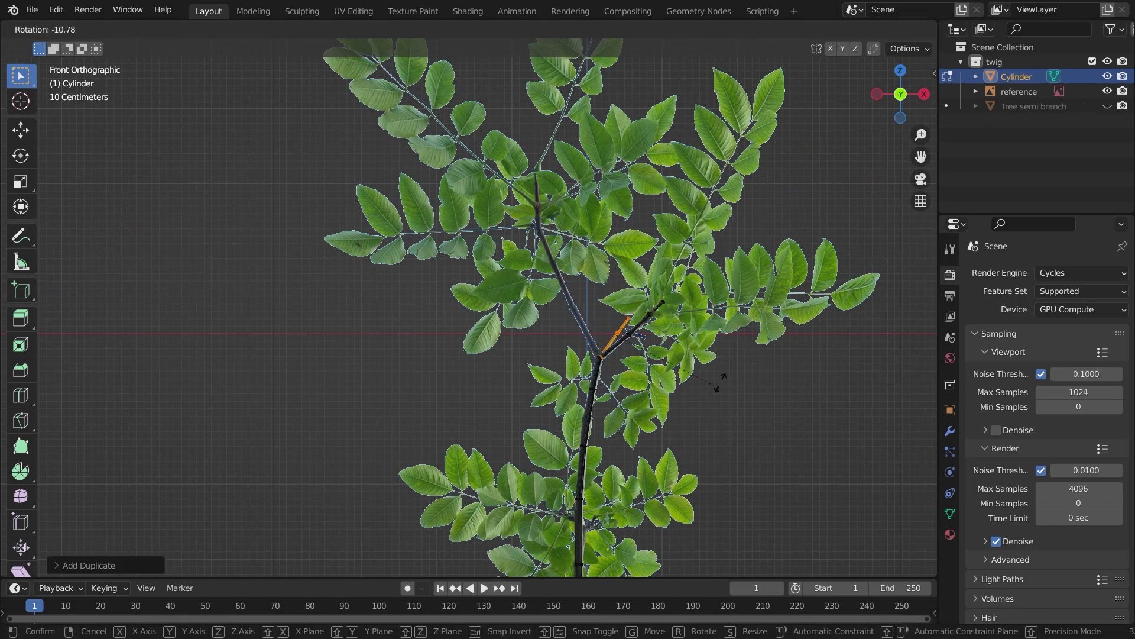
pyautogui.click(632, 312)
pyautogui.press('g')
pyautogui.click(686, 420)
pyautogui.press('r')
pyautogui.click(693, 446)
pyautogui.press('g')
pyautogui.click(699, 443)
# Shift the copied left branch so that its base meets the fork
pyautogui.scroll(8, 698, 443)
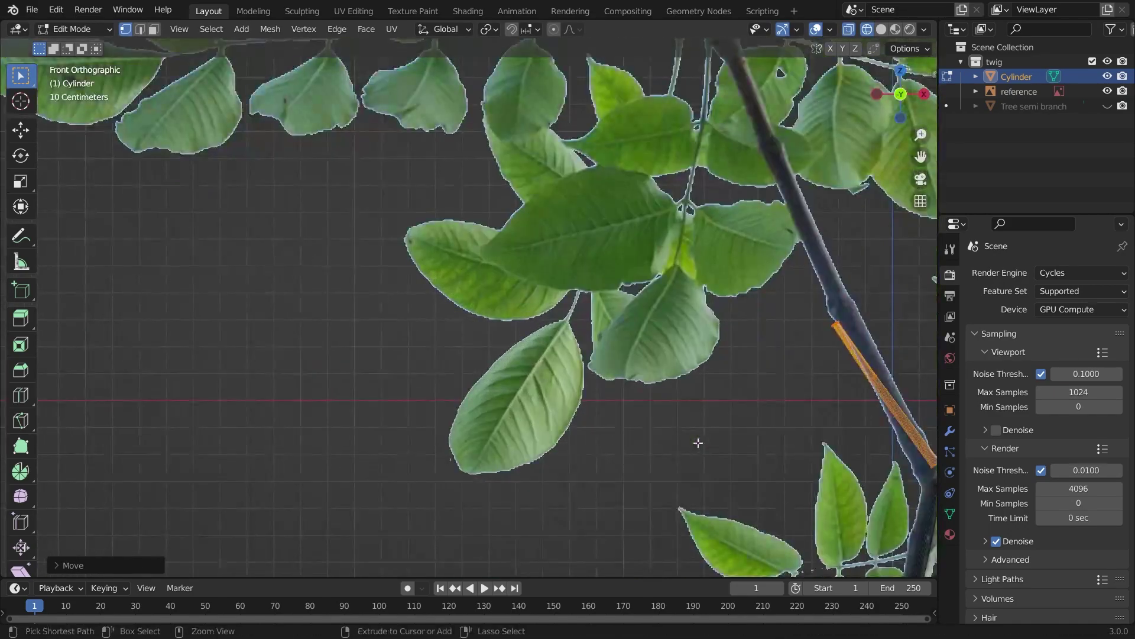
pyautogui.scroll(-4, 698, 442)
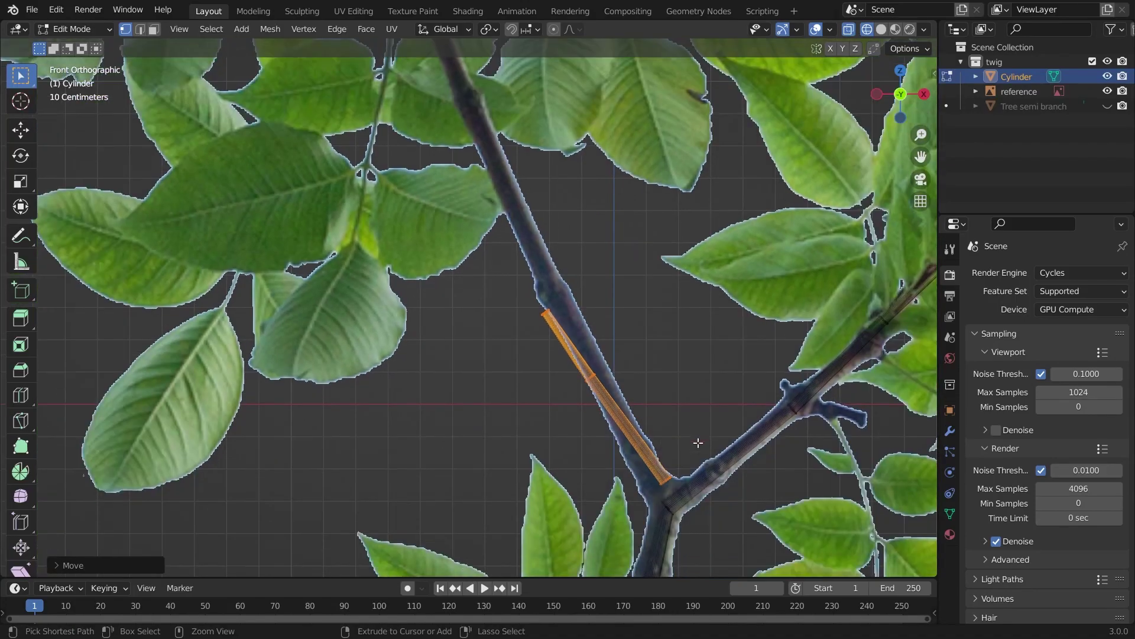
pyautogui.scroll(5, 698, 443)
pyautogui.press('g')
pyautogui.click(815, 500)
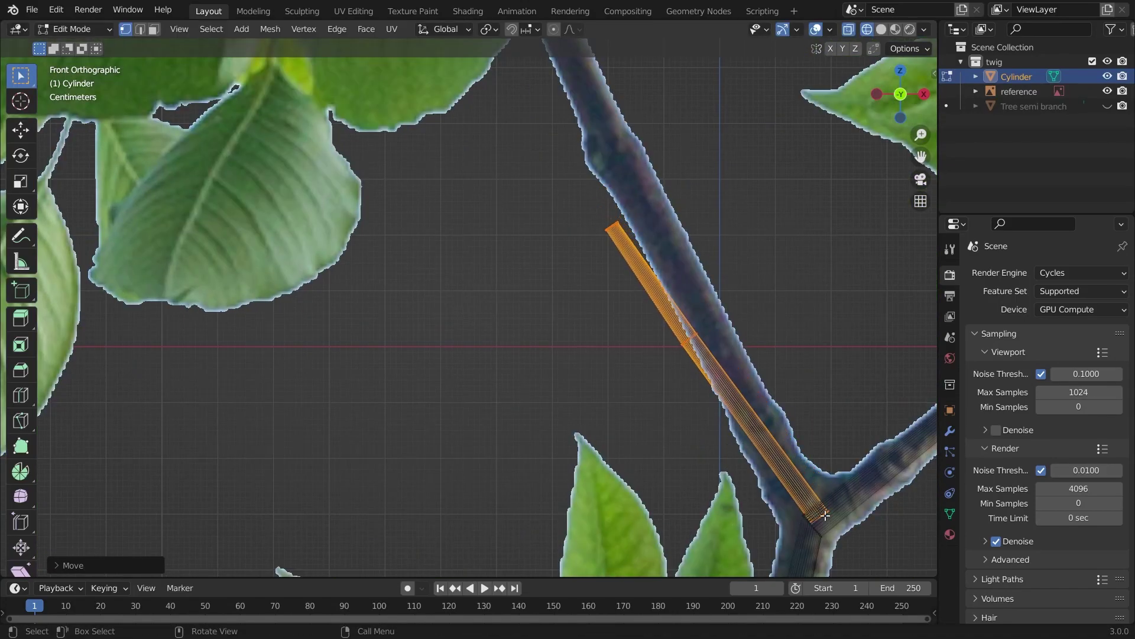
# Enlarge the base edge loop of the left branch to the reference width and move it into the fork
pyautogui.press('Tab')
pyautogui.press('l')
pyautogui.click(730, 348)
pyautogui.keyDown('alt'); pyautogui.click(814, 477); pyautogui.keyUp('alt')
pyautogui.press('s')
pyautogui.click(832, 471)
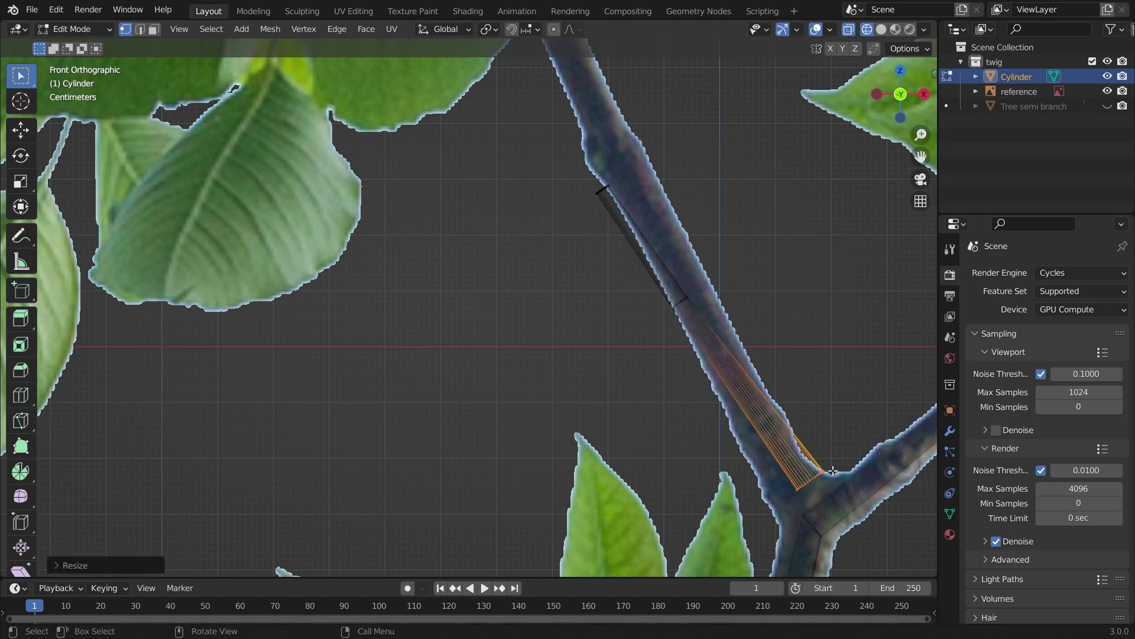
pyautogui.click(833, 470)
pyautogui.press('g')
pyautogui.click(842, 507)
# Move, rotate and scale the upper rings of the left branch to line up with the reference
pyautogui.moveTo(499, 134); pyautogui.dragTo(754, 353)
pyautogui.press('g')
pyautogui.click(770, 351)
pyautogui.press('r')
pyautogui.click(763, 360)
pyautogui.moveTo(602, 148); pyautogui.dragTo(782, 357)
pyautogui.press('s')
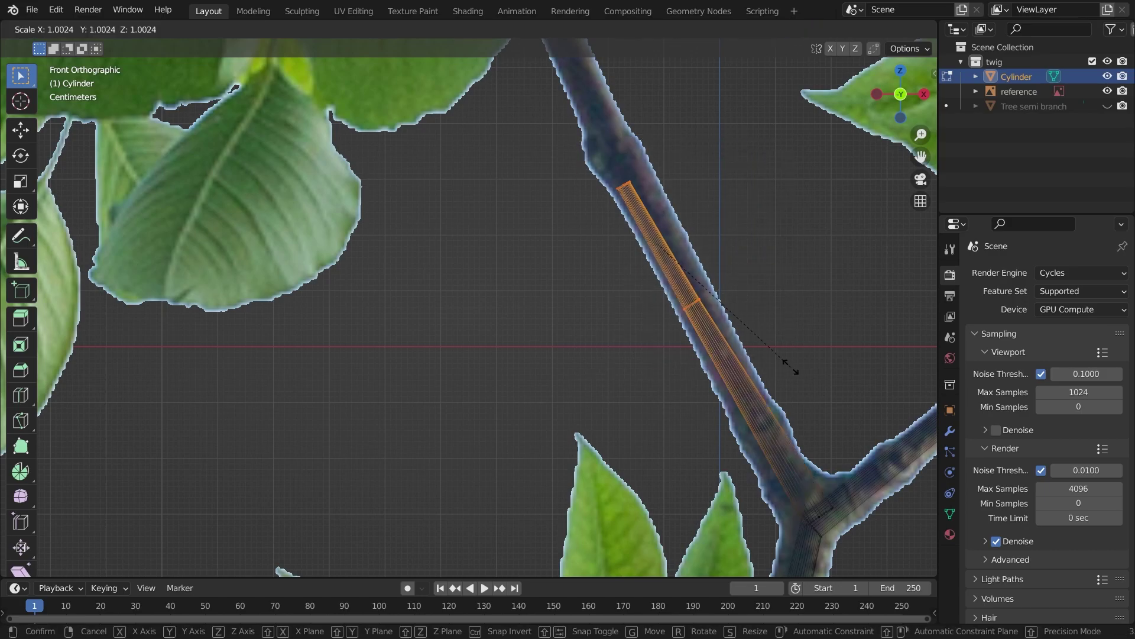
pyautogui.click(818, 370)
pyautogui.press('g')
pyautogui.click(826, 375)
# Extend the left branch upward along the reference towards its upper junction, tapering each new end
pyautogui.scroll(-5, 708, 400)
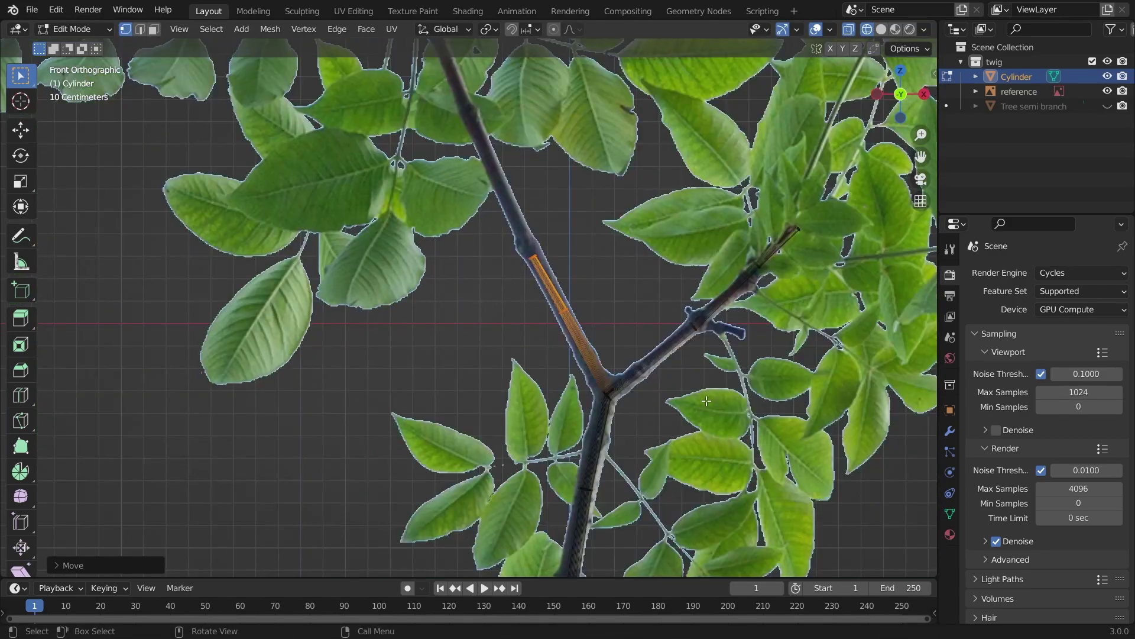
pyautogui.scroll(-5, 561, 272)
pyautogui.click(565, 273)
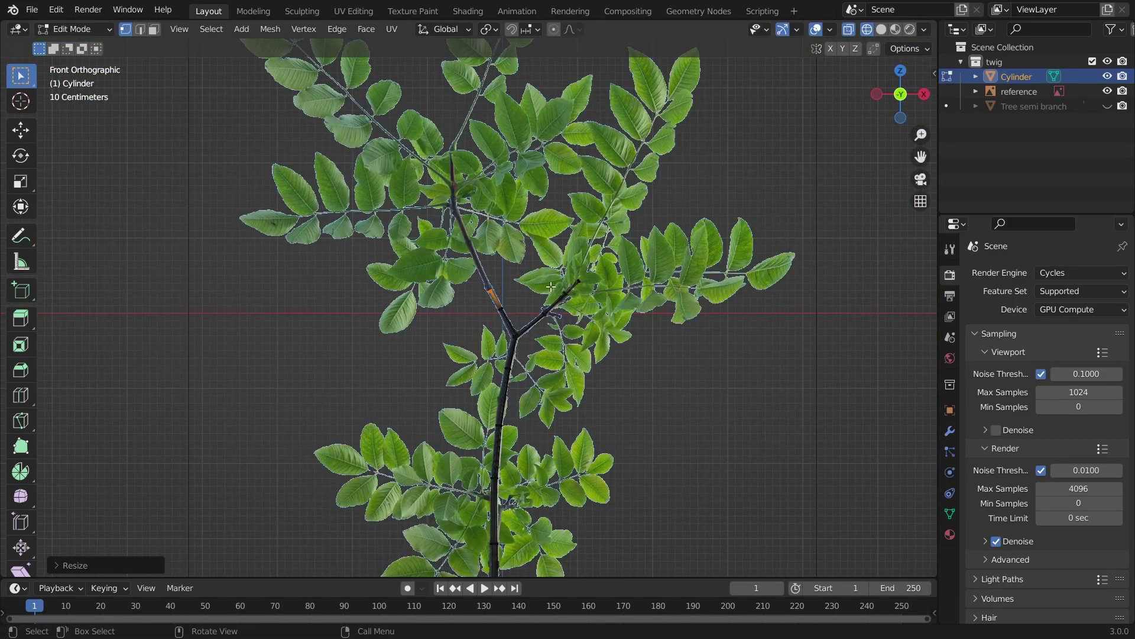
pyautogui.press('s')
pyautogui.click(455, 224)
pyautogui.keyDown('ctrl'); pyautogui.moveTo(452, 196); pyautogui.dragTo(460, 194, button='right'); pyautogui.keyUp('ctrl')
pyautogui.press('s')
pyautogui.click(469, 237)
# Resize and nudge the rings along the left branch to match the reference thickness, and leave Edit Mode
pyautogui.press('s')
pyautogui.moveTo(474, 255)
pyautogui.keyDown('ctrl'); pyautogui.mouseDown(button='right')
pyautogui.moveTo(502, 274)
pyautogui.moveTo(524, 315)
pyautogui.mouseUp(button='right'); pyautogui.keyUp('ctrl')
pyautogui.click(531, 264)
pyautogui.press('g')
pyautogui.click(531, 265)
pyautogui.press('s')
pyautogui.click(532, 288)
pyautogui.press('s')
pyautogui.click(535, 311)
pyautogui.press('Tab')
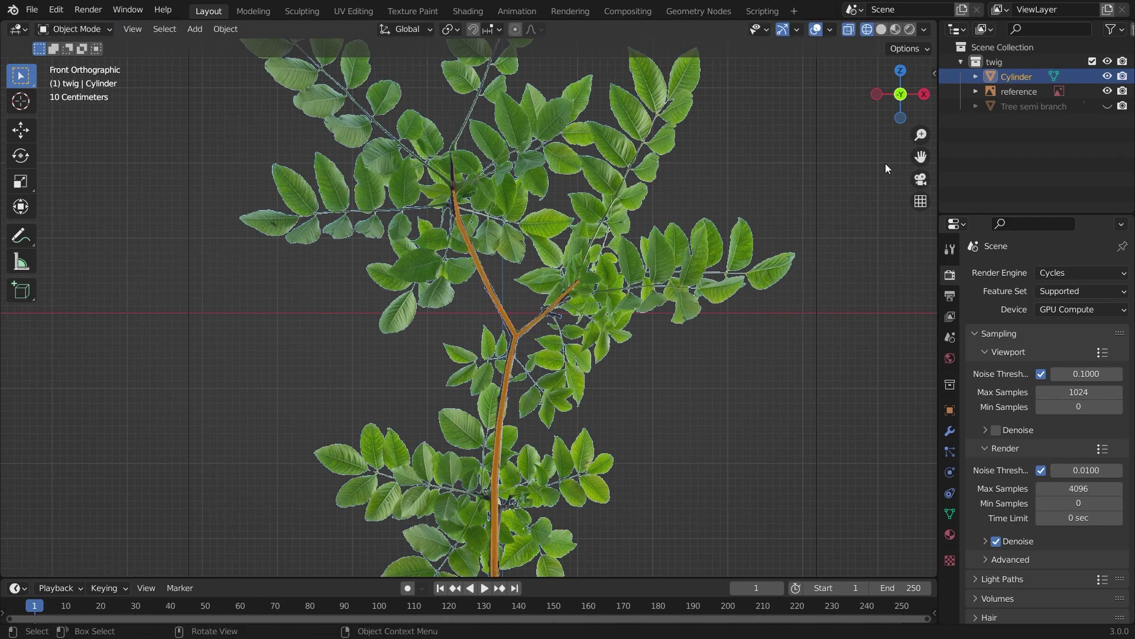
# Move the finished stem along the global Y axis in front of the reference image, and deselect it in the front view
pyautogui.moveTo(651, 296); pyautogui.dragTo(450, 414, button='middle')
pyautogui.press('g')
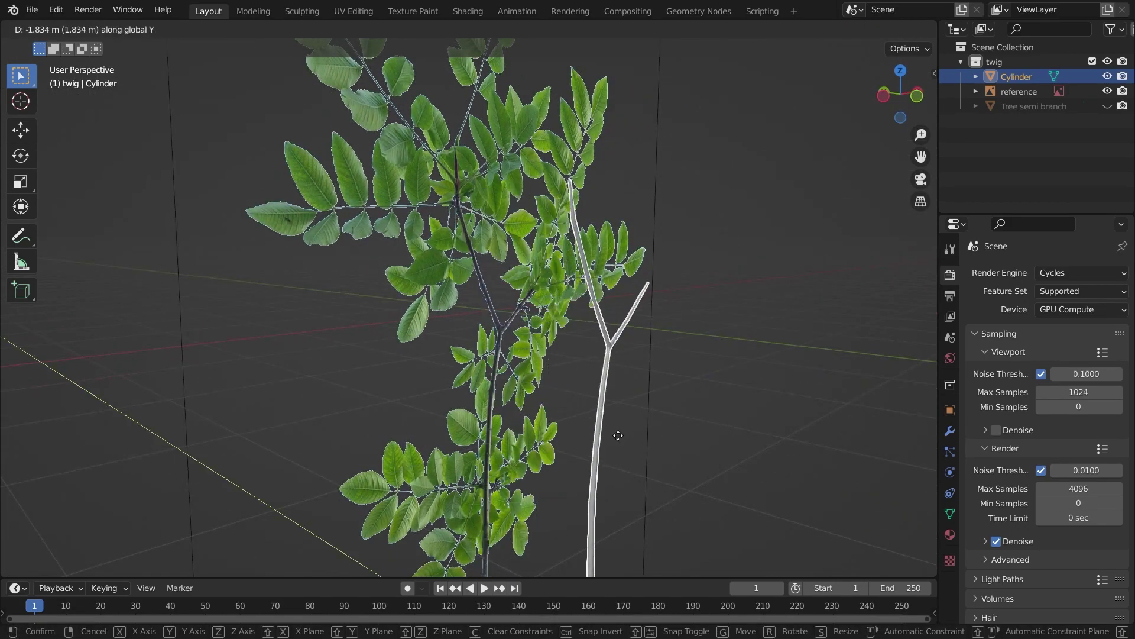
pyautogui.click(604, 419)
pyautogui.moveTo(604, 420); pyautogui.dragTo(573, 347, button='middle')
pyautogui.press('KP_1')
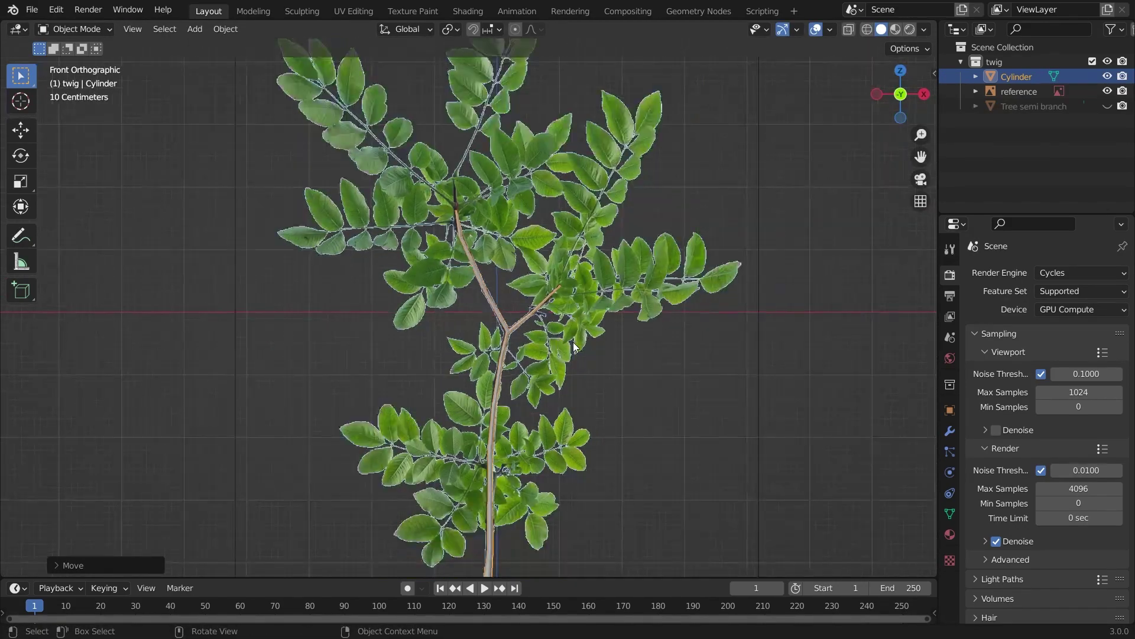
pyautogui.click(573, 347)
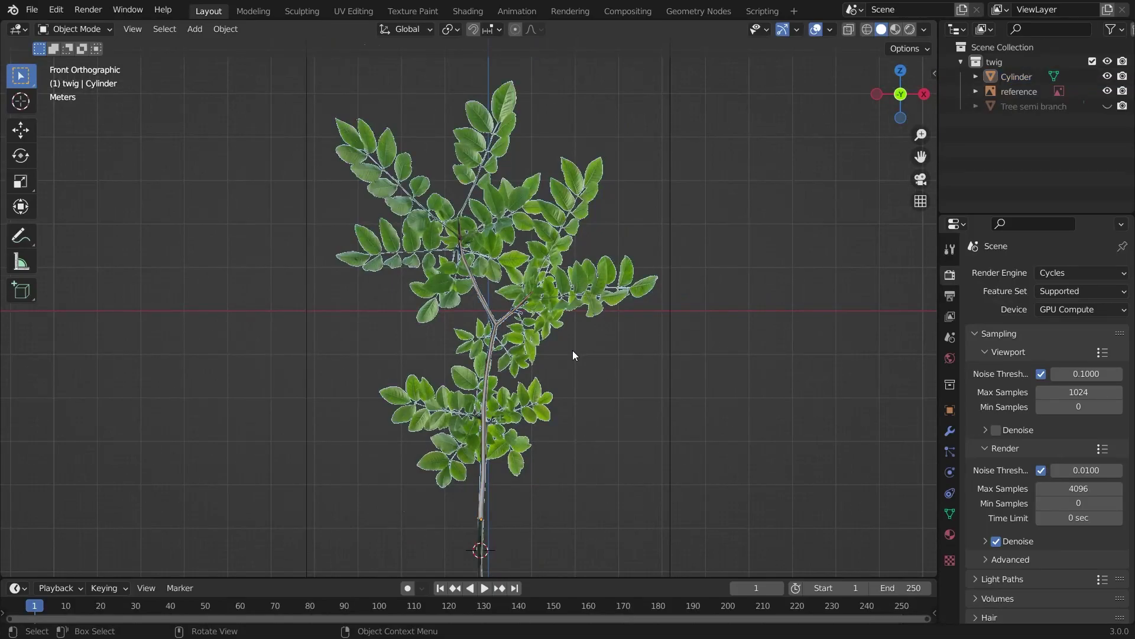
# Hide the reference image and make the leafy twig visible beside the stem
pyautogui.click(579, 263)
pyautogui.press('h')
pyautogui.click(1107, 105)
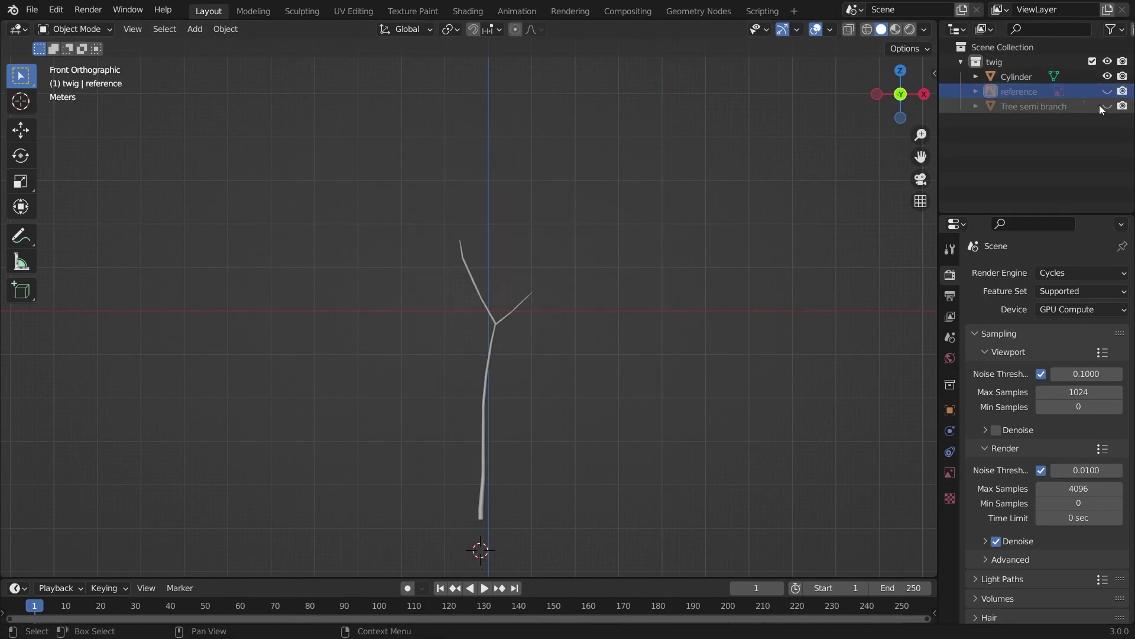
# Isolate the twig in local view and shift a leaf plane vertex along global Y with smooth proportional editing in Edit Mode
pyautogui.click(393, 254)
pyautogui.moveTo(399, 384); pyautogui.dragTo(561, 308, button='middle')
pyautogui.press('/')
pyautogui.press('Tab')
pyautogui.click(517, 302)
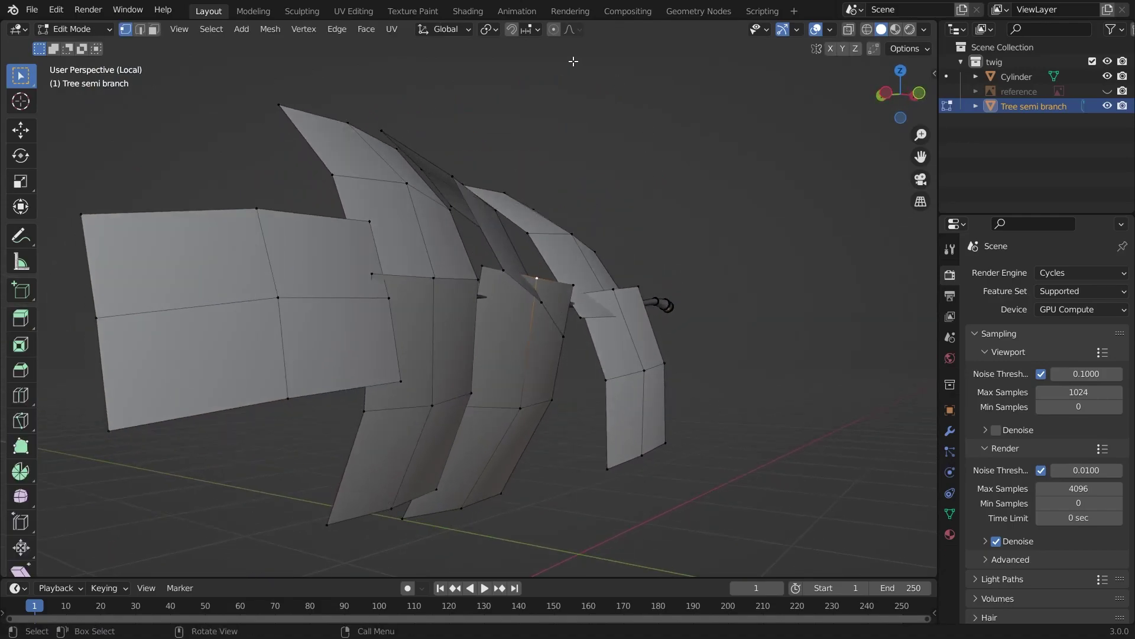
pyautogui.moveTo(559, 195); pyautogui.dragTo(569, 197, button='middle')
pyautogui.scroll(-5, 568, 197)
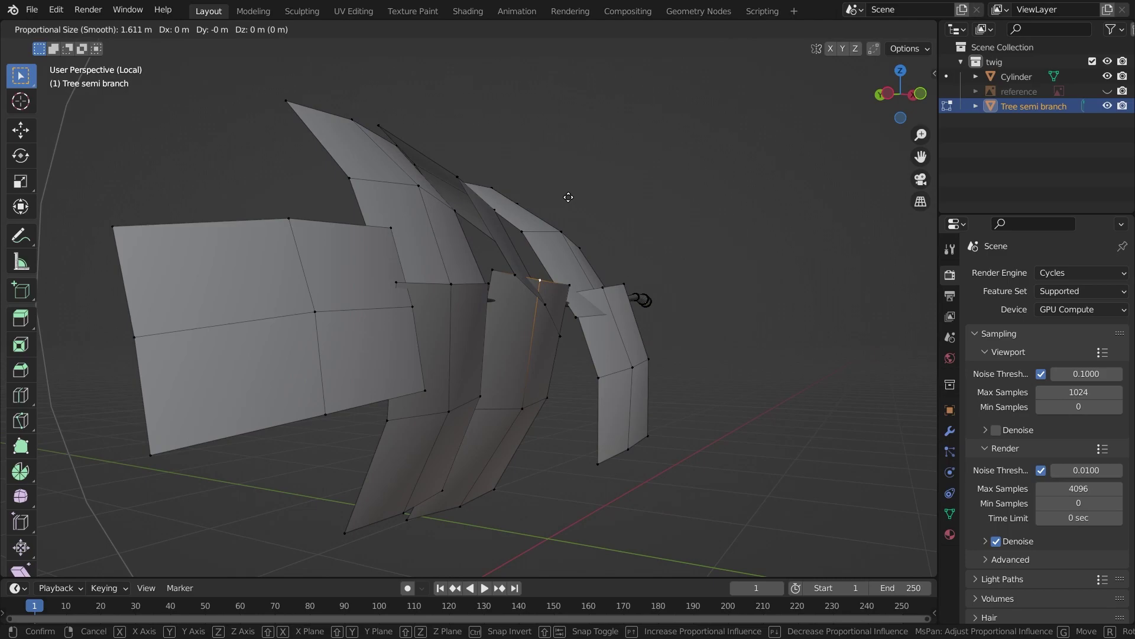
pyautogui.press('y')
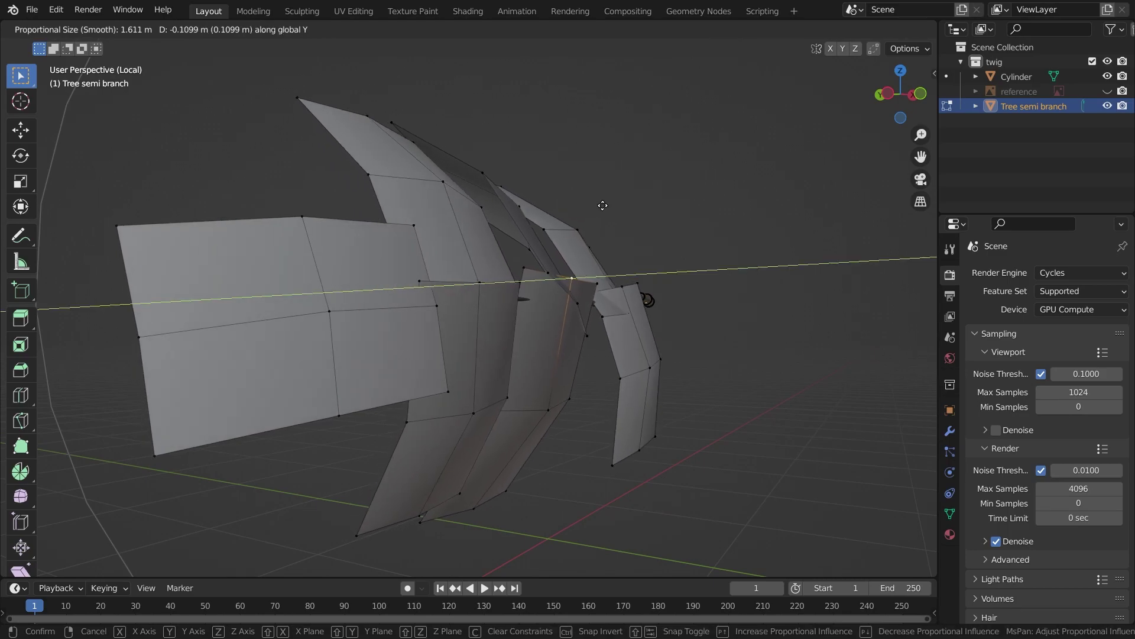
pyautogui.click(634, 213)
pyautogui.press('Tab')
# Inspect the bent twig from several angles in Material Preview and Rendered shading, and return to Solid shading
pyautogui.moveTo(623, 258)
pyautogui.mouseDown(button='middle')
pyautogui.moveTo(577, 300)
pyautogui.moveTo(671, 321)
pyautogui.mouseUp(button='middle')
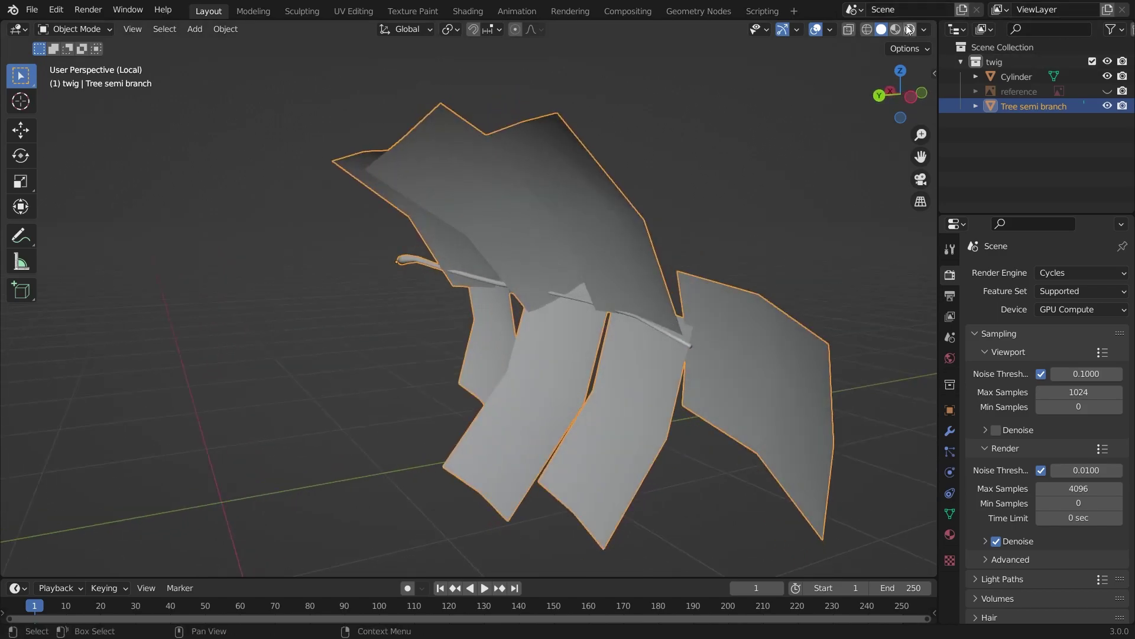
pyautogui.click(895, 30)
pyautogui.click(910, 29)
pyautogui.moveTo(769, 137)
pyautogui.mouseDown(button='middle')
pyautogui.moveTo(713, 171)
pyautogui.moveTo(599, 165)
pyautogui.mouseUp(button='middle')
pyautogui.click(712, 172)
pyautogui.scroll(-3, 659, 265)
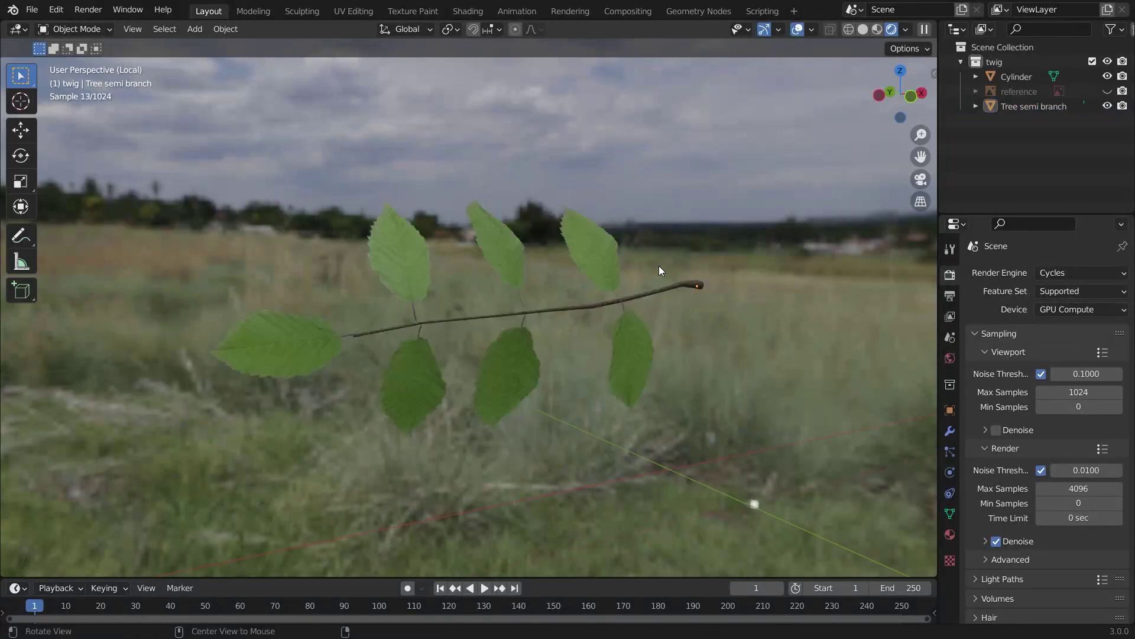
pyautogui.moveTo(658, 229); pyautogui.dragTo(645, 278, button='middle')
pyautogui.click(863, 30)
pyautogui.moveTo(710, 219); pyautogui.dragTo(675, 321, button='middle')
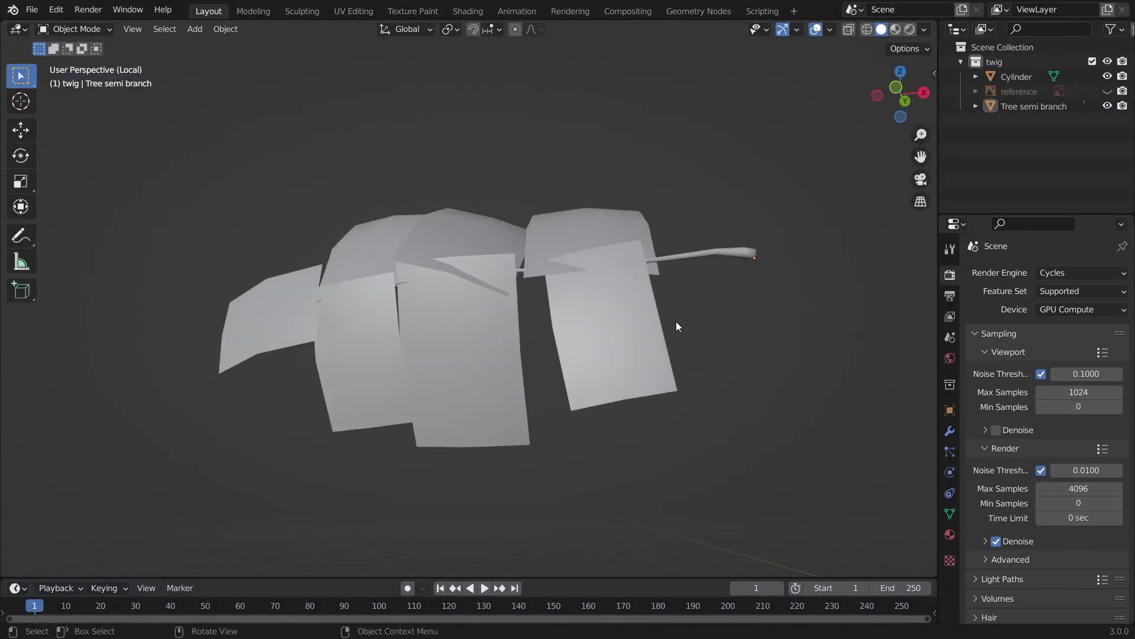
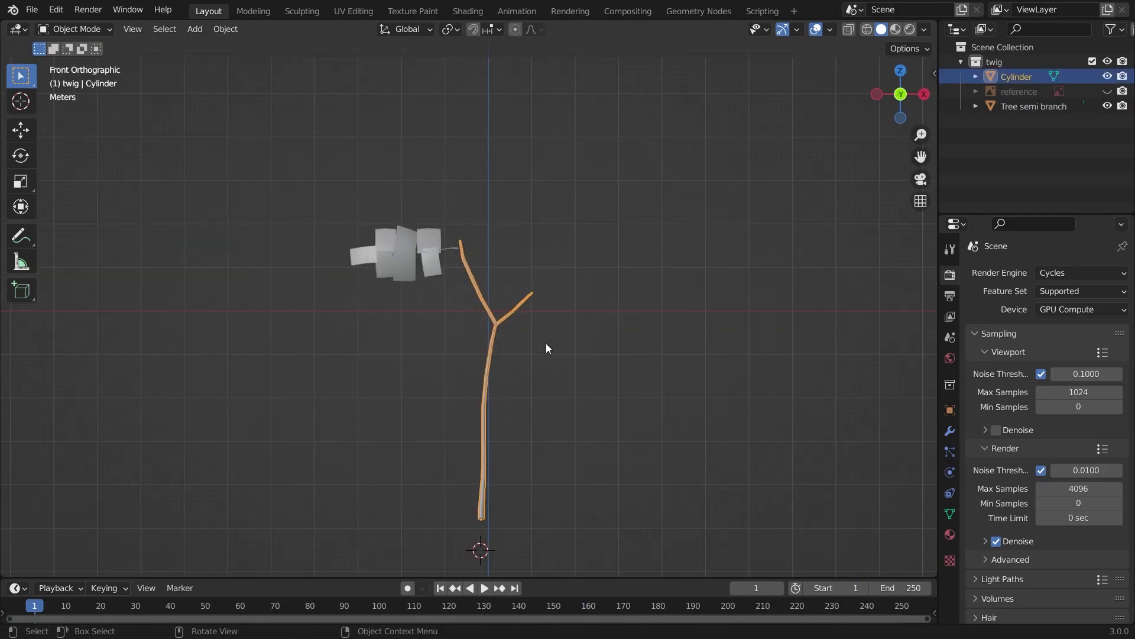
# Assign the existing bark material Material.001 to the forked stem
pyautogui.click(950, 534)
pyautogui.click(977, 336)
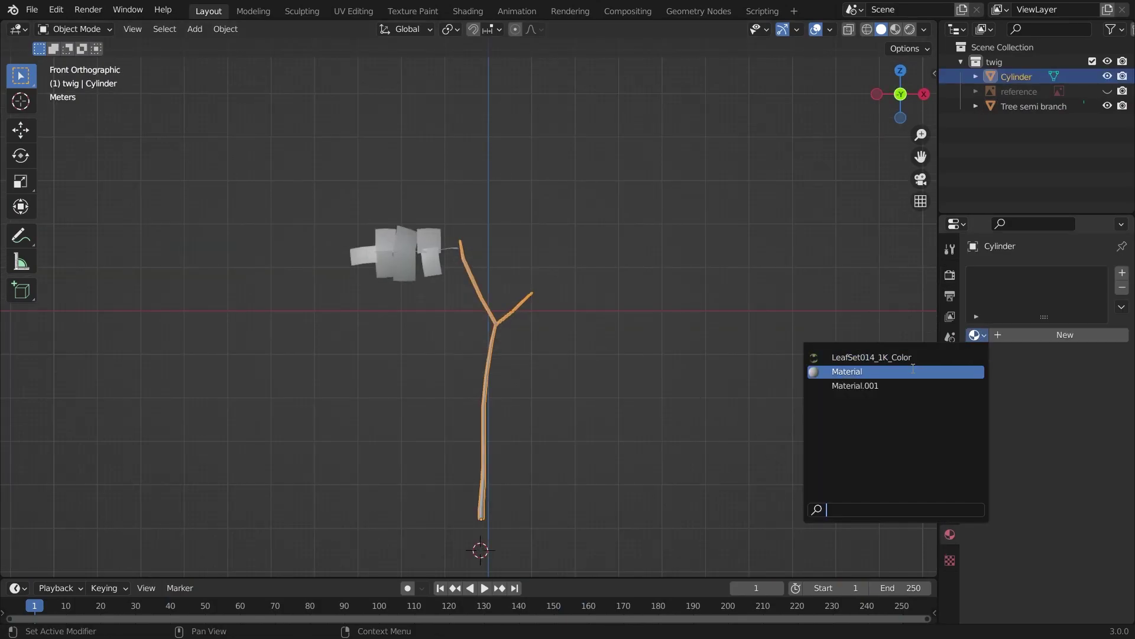
pyautogui.click(863, 385)
# Unwrap the stem with Smart UV Project and scale its UV layout in the UV Editing workspace
pyautogui.press('Tab')
pyautogui.press('u')
pyautogui.click(640, 371)
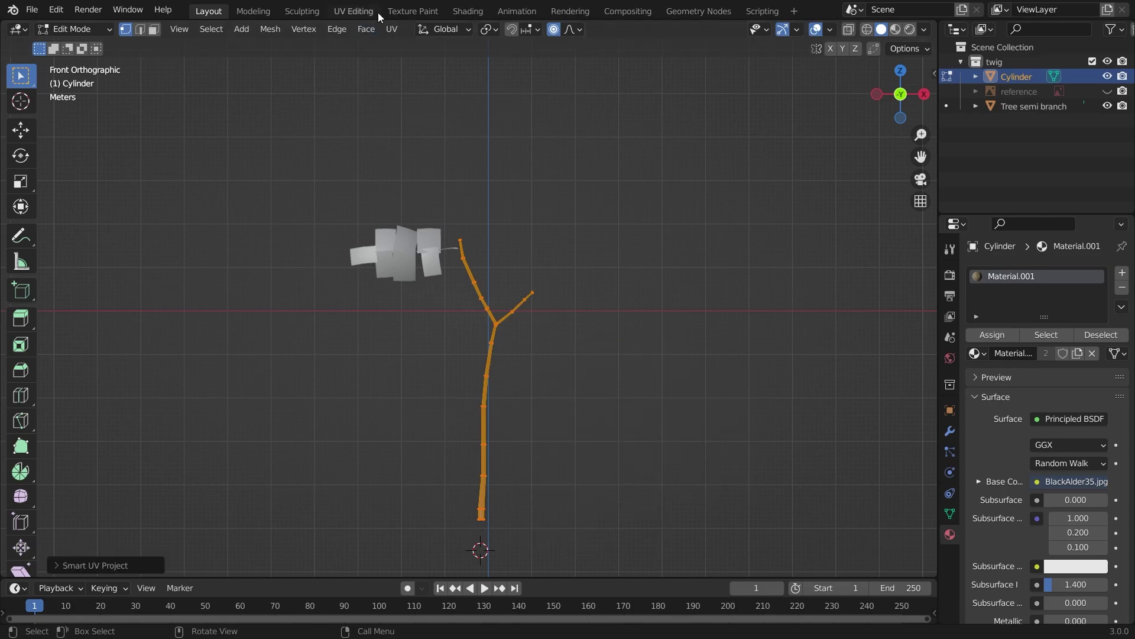
pyautogui.click(354, 11)
pyautogui.press('s')
pyautogui.click(757, 357)
# Check the bark texture on the stem up close, deselect it and return to the Layout workspace
pyautogui.press('Tab')
pyautogui.press('KP_Divide')
pyautogui.press('KP_Divide')
pyautogui.moveTo(755, 367); pyautogui.dragTo(692, 331, button='middle')
pyautogui.scroll(-5, 692, 331)
pyautogui.scroll(-8, 692, 332)
pyautogui.hotkey('alt', 'a')
pyautogui.click(208, 11)
# Move the leafy twig so its base meets the upper junction of the stem's left branch
pyautogui.click(405, 240)
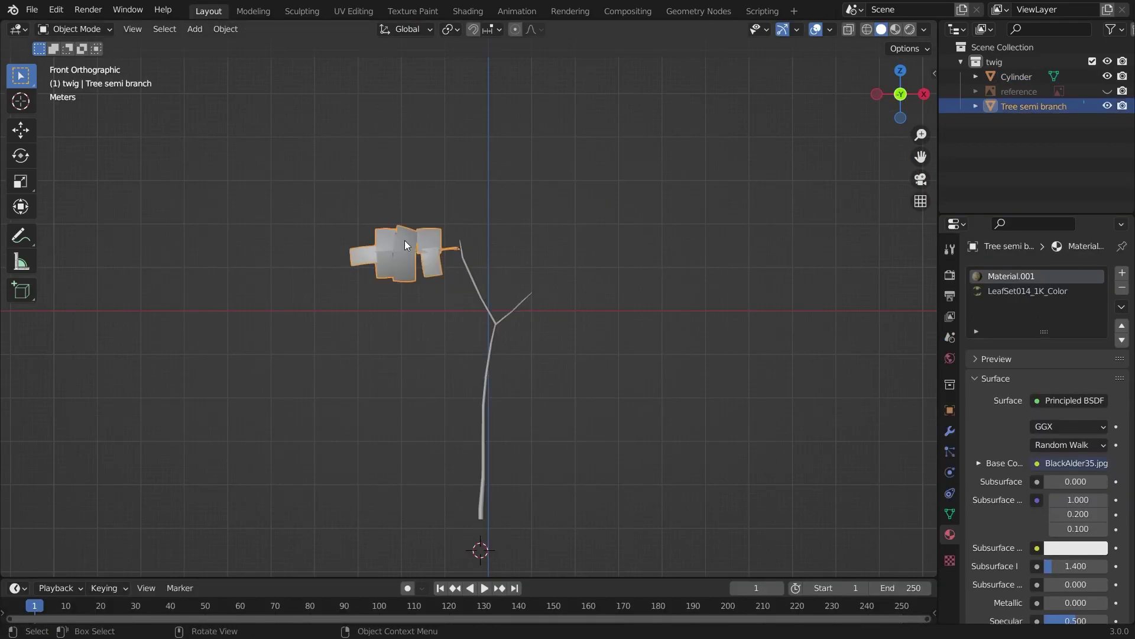
pyautogui.scroll(5, 473, 290)
pyautogui.hotkey('shift', 'd')
pyautogui.click(530, 269)
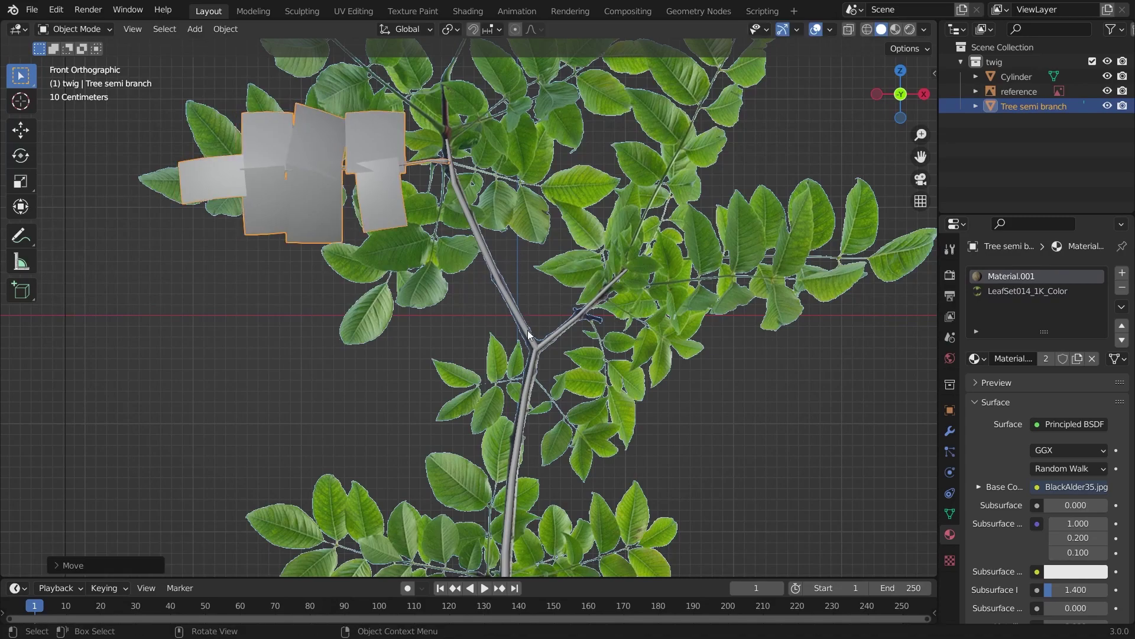
# Duplicate the twig and rotate the copy upright at the left branch's upper end, turning it about its vertical axis
pyautogui.press('r')
pyautogui.click(367, 371)
pyautogui.keyDown('shift'); pyautogui.moveTo(553, 68); pyautogui.dragTo(605, 388, button='middle'); pyautogui.keyUp('shift')
pyautogui.click(546, 400)
pyautogui.press('KP_1')
pyautogui.press('r')
pyautogui.click(601, 379)
pyautogui.press('r')
pyautogui.press('z')
pyautogui.click(696, 403)
# Tilt the upright twig about the global X axis and rescale both twigs on the left branch
pyautogui.click(643, 256)
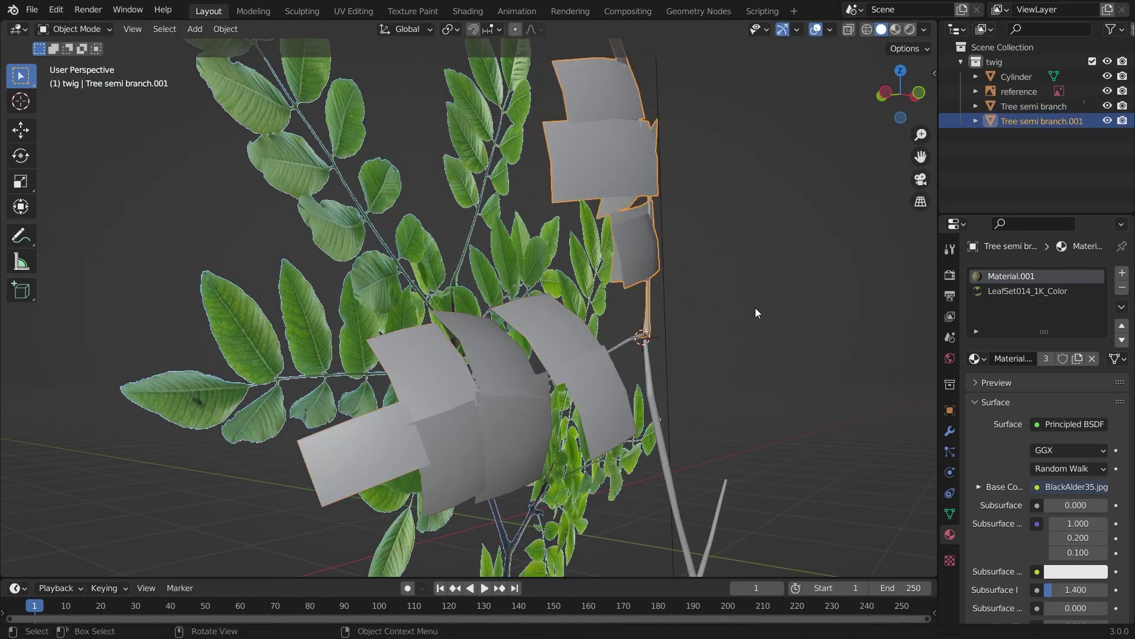
pyautogui.press('r')
pyautogui.press('x')
pyautogui.click(731, 272)
pyautogui.moveTo(730, 272); pyautogui.dragTo(654, 360, button='middle')
pyautogui.press('s')
pyautogui.click(401, 403)
pyautogui.press('s')
pyautogui.click(379, 408)
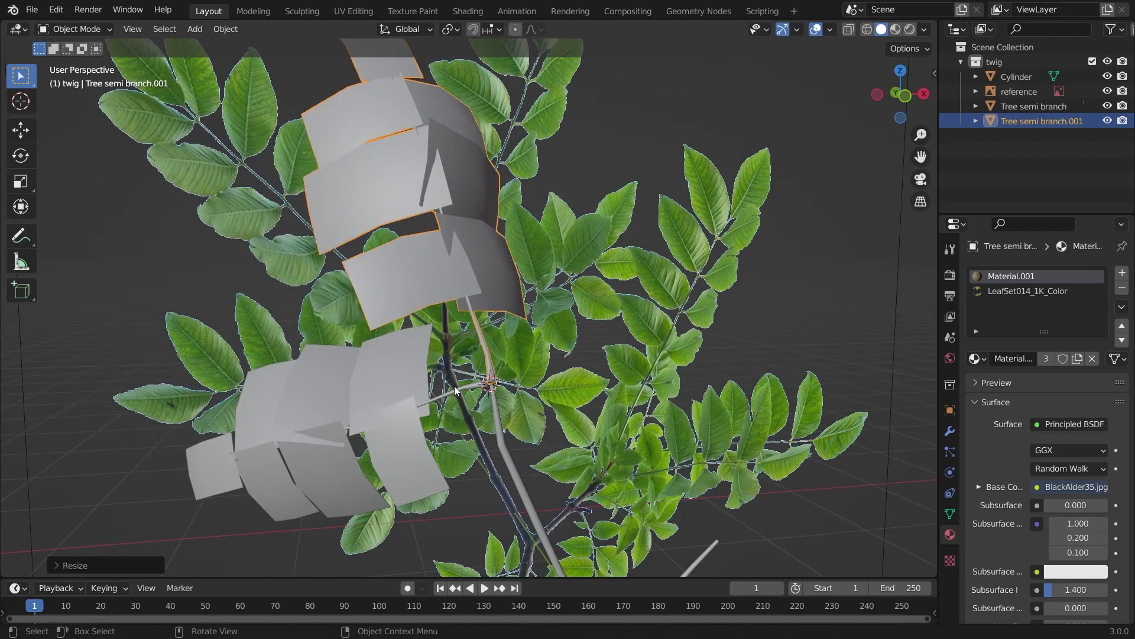
pyautogui.click(385, 414)
pyautogui.press('s')
# Duplicate the left-pointing twig in place and rotate the copy about global Z and X to form a third twig
pyautogui.hotkey('shift', 'd')
pyautogui.rightClick(530, 347)
pyautogui.press('r')
pyautogui.press('y')
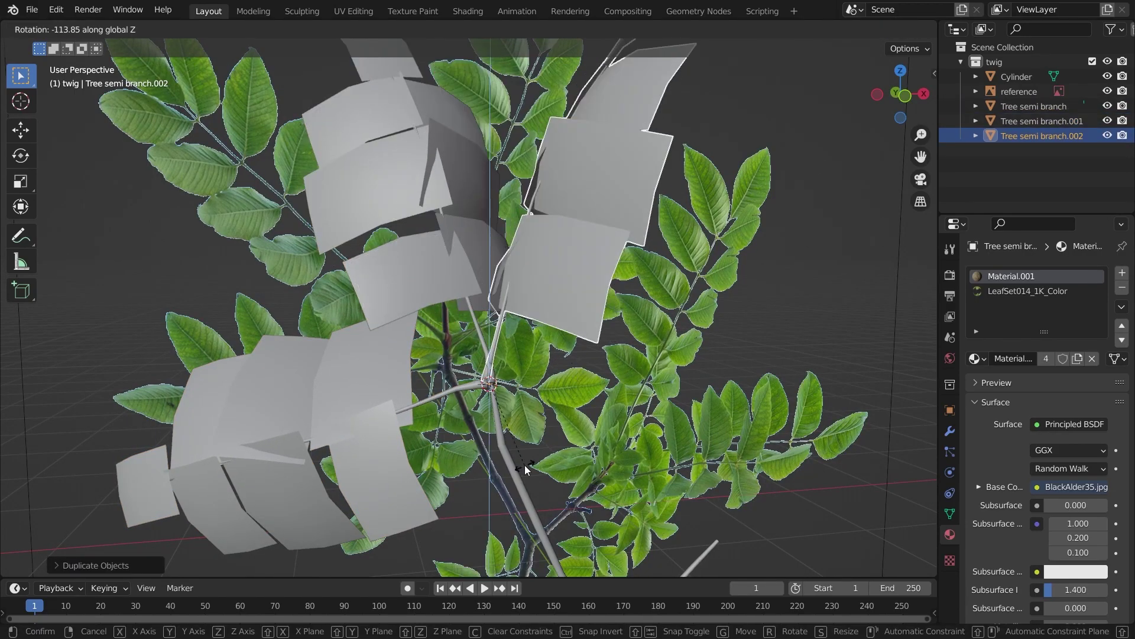
pyautogui.click(555, 407)
pyautogui.moveTo(554, 407); pyautogui.dragTo(403, 407, button='middle')
pyautogui.press('r')
pyautogui.press('x')
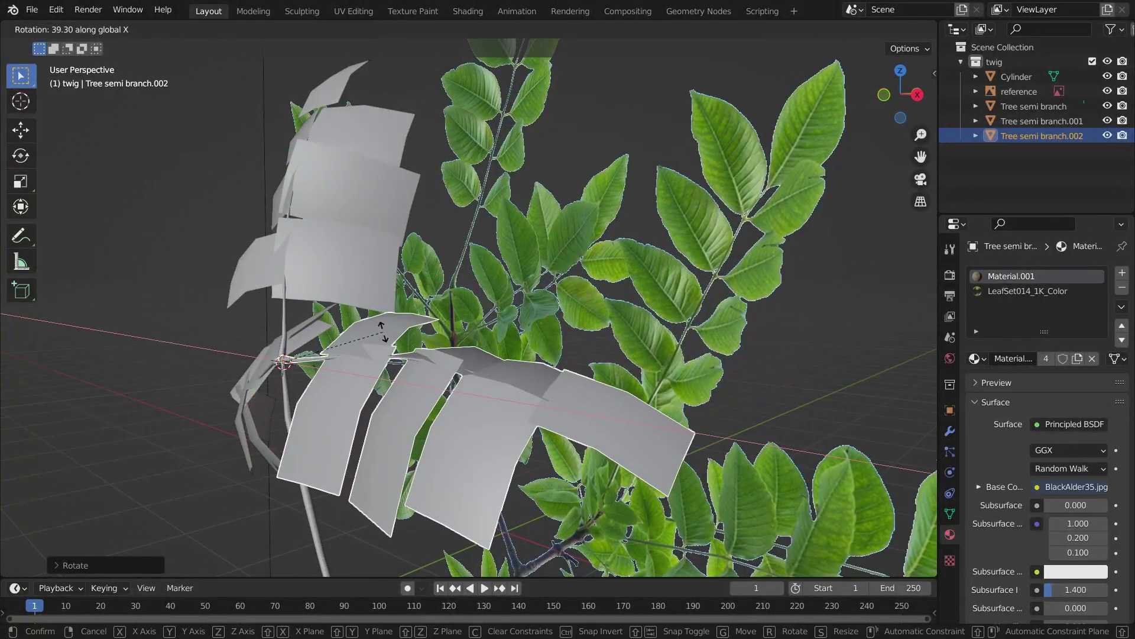
pyautogui.click(326, 318)
pyautogui.moveTo(325, 318); pyautogui.dragTo(714, 206, button='middle')
# Examine the three-twig cluster in Material Preview and Rendered shading, and return to Solid shading
pyautogui.click(367, 396)
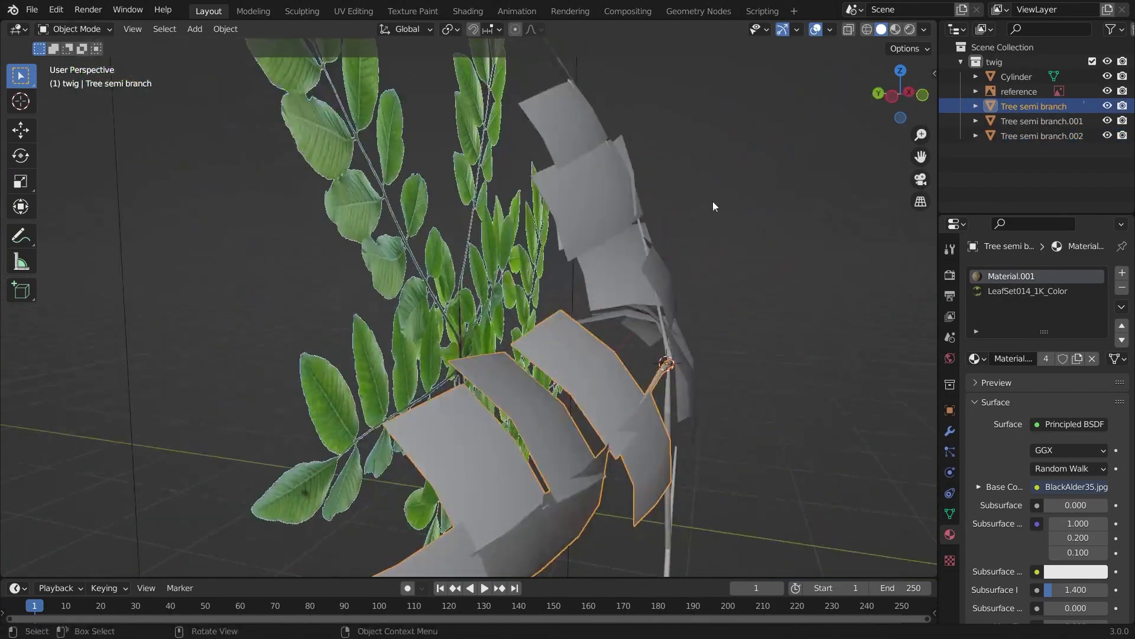
pyautogui.click(895, 32)
pyautogui.keyDown('alt'); pyautogui.moveTo(793, 196); pyautogui.dragTo(638, 219); pyautogui.keyUp('alt')
pyautogui.click(910, 30)
pyautogui.click(847, 278)
pyautogui.moveTo(847, 278)
pyautogui.keyDown('alt'); pyautogui.mouseDown()
pyautogui.moveTo(361, 350)
pyautogui.moveTo(402, 290)
pyautogui.mouseUp(); pyautogui.keyUp('alt')
pyautogui.scroll(-5, 729, 301)
pyautogui.click(863, 29)
# Hide the reference image and resize the three left branch twigs together
pyautogui.click(537, 327)
pyautogui.press('h')
pyautogui.keyDown('alt'); pyautogui.moveTo(537, 329); pyautogui.dragTo(572, 354); pyautogui.keyUp('alt')
pyautogui.press('KP_1')
pyautogui.click(527, 341)
pyautogui.keyDown('shift'); pyautogui.click(431, 336); pyautogui.keyUp('shift')
pyautogui.keyDown('shift'); pyautogui.click(443, 278); pyautogui.keyUp('shift')
pyautogui.press('s')
pyautogui.click(535, 293)
# Duplicate the three twigs, rotate the copies and move them to the end of the right branch
pyautogui.keyDown('shift'); pyautogui.click(450, 287); pyautogui.keyUp('shift')
pyautogui.keyDown('shift'); pyautogui.click(423, 340); pyautogui.keyUp('shift')
pyautogui.hotkey('shift', 'd')
pyautogui.press('r')
pyautogui.press('g')
pyautogui.click(577, 418)
pyautogui.moveTo(578, 418); pyautogui.dragTo(519, 345, button='middle')
# Rescale the copied cluster on the right branch and rotate it about the global Y axis
pyautogui.press('s')
pyautogui.click(495, 393)
pyautogui.press('r')
pyautogui.press('y')
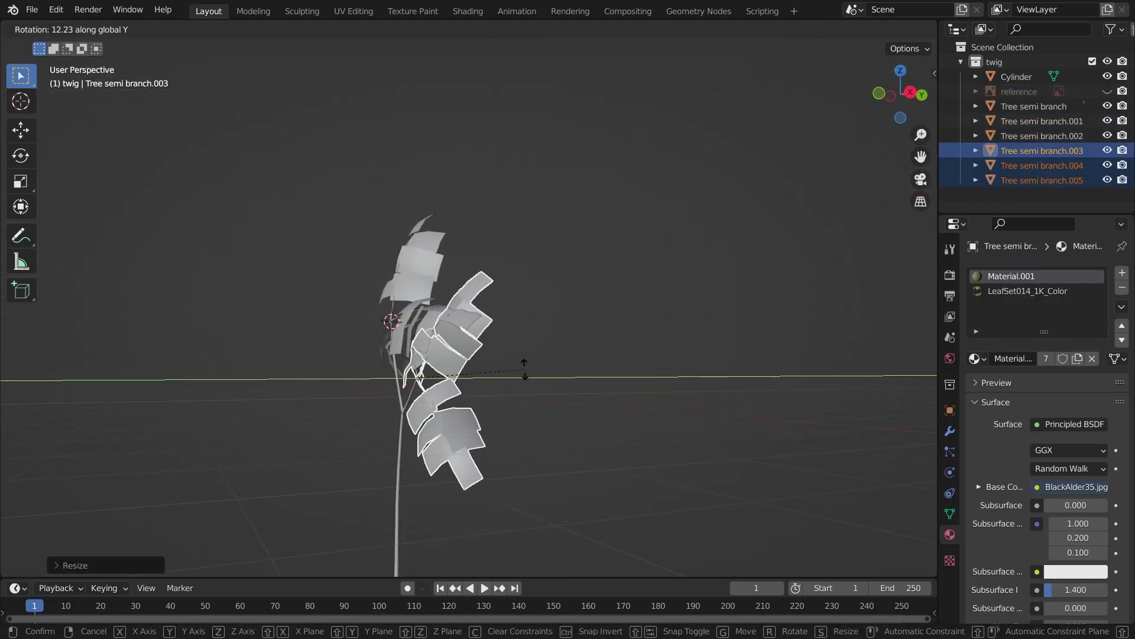
pyautogui.click(523, 376)
pyautogui.click(490, 400)
pyautogui.moveTo(490, 400); pyautogui.dragTo(591, 367, button='middle')
# Switch to Material Preview, select the two lower right branch twigs and place the 3D cursor on the stem below the fork
pyautogui.click(895, 30)
pyautogui.moveTo(591, 313); pyautogui.dragTo(556, 372, button='middle')
pyautogui.press('KP_1')
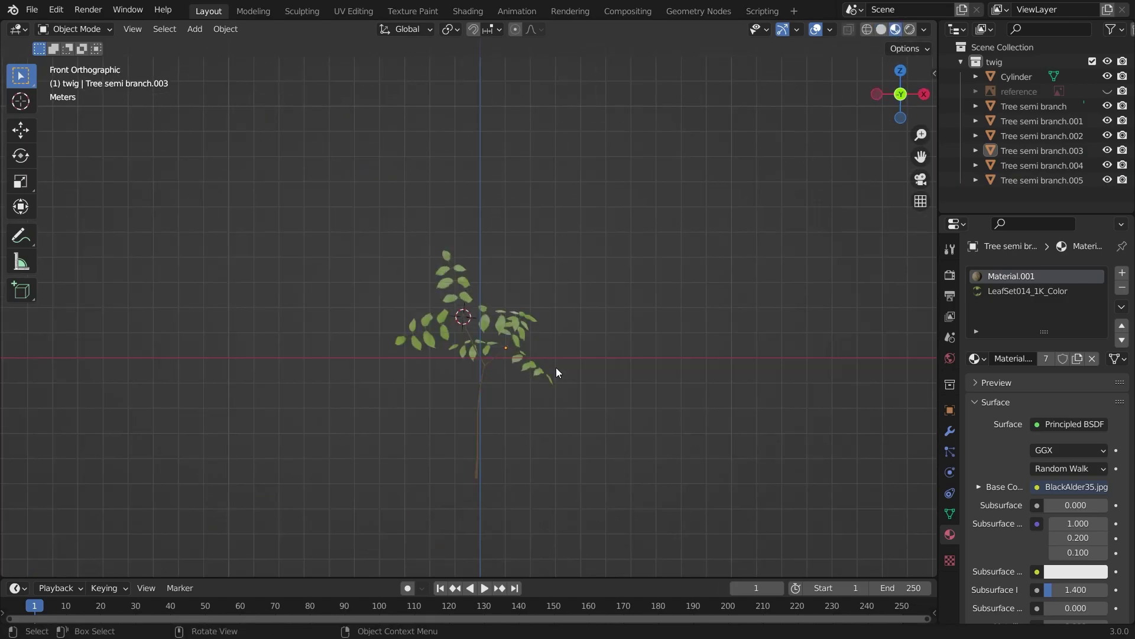
pyautogui.scroll(4, 556, 370)
pyautogui.click(536, 408)
pyautogui.keyDown('shift'); pyautogui.click(568, 449); pyautogui.keyUp('shift')
pyautogui.keyDown('shift'); pyautogui.rightClick(492, 510); pyautogui.keyUp('shift')
pyautogui.keyDown('shift'); pyautogui.rightClick(495, 512); pyautogui.keyUp('shift')
pyautogui.hotkey('shift', 's')
pyautogui.hotkey('ctrl', 'z')
pyautogui.hotkey('ctrl', 'z')
pyautogui.hotkey('ctrl', 'z')
pyautogui.hotkey('ctrl', 'shift', 'z')
pyautogui.hotkey('ctrl', 'shift', 'z')
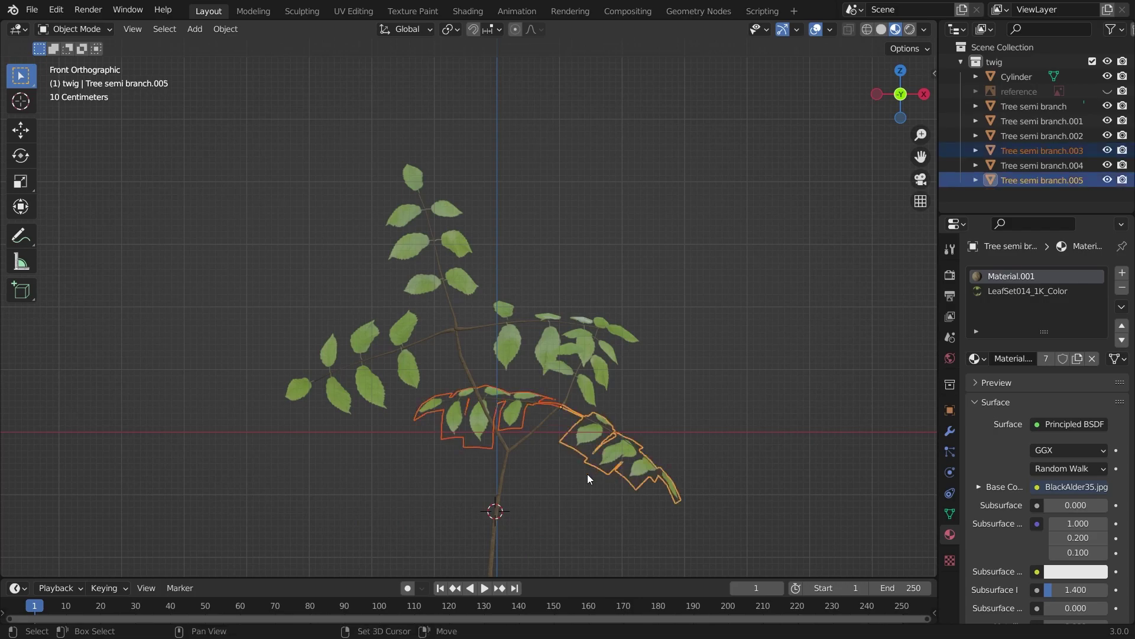
# Duplicate the two selected twigs onto the stem at the 3D cursor and orient them to either side
pyautogui.hotkey('shift', 'd')
pyautogui.click(612, 481)
pyautogui.press('r')
pyautogui.rightClick(590, 471)
pyautogui.moveTo(590, 471); pyautogui.dragTo(552, 513, button='middle')
pyautogui.press('KP_1')
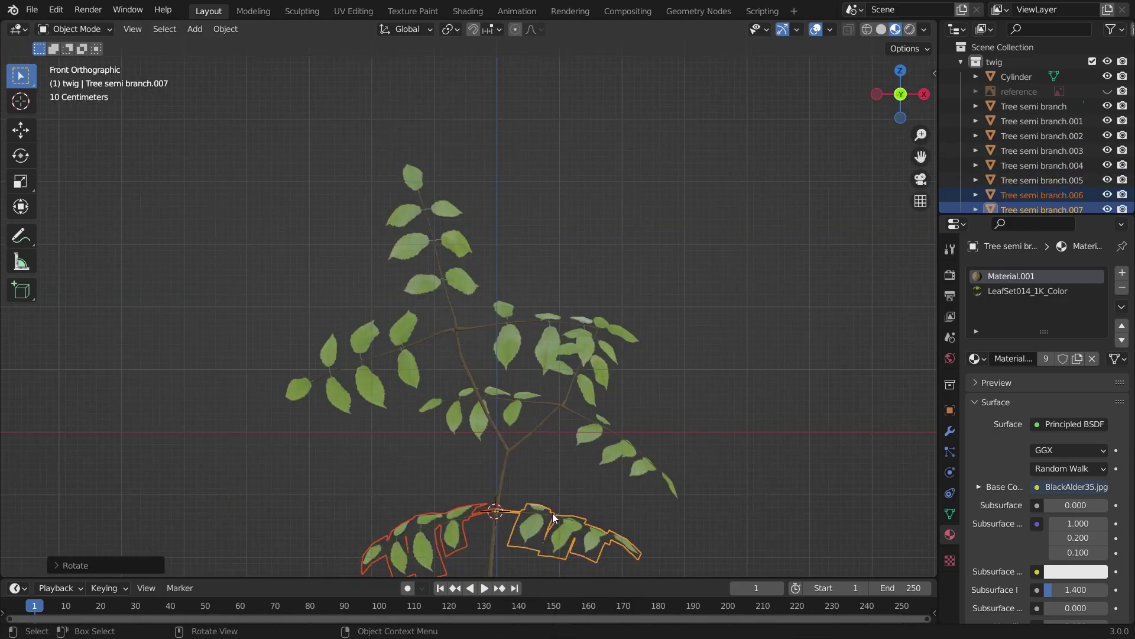
pyautogui.keyDown('shift'); pyautogui.scroll(-8, 553, 513); pyautogui.keyUp('shift')
pyautogui.scroll(2, 552, 512)
# Rotate the left twig of the new lower pair so it angles upward away from the stem
pyautogui.click(433, 444)
pyautogui.press('r')
pyautogui.press('y')
pyautogui.click(512, 488)
pyautogui.click(558, 457)
pyautogui.click(457, 445)
pyautogui.press('r')
pyautogui.click(458, 440)
# Rotate the right twig of the lower pair to spread sideways and nudge its base against the stem
pyautogui.click(615, 443)
pyautogui.press('r')
pyautogui.click(667, 449)
pyautogui.moveTo(666, 450); pyautogui.dragTo(526, 465, button='middle')
pyautogui.press('KP_1')
pyautogui.scroll(-2, 527, 465)
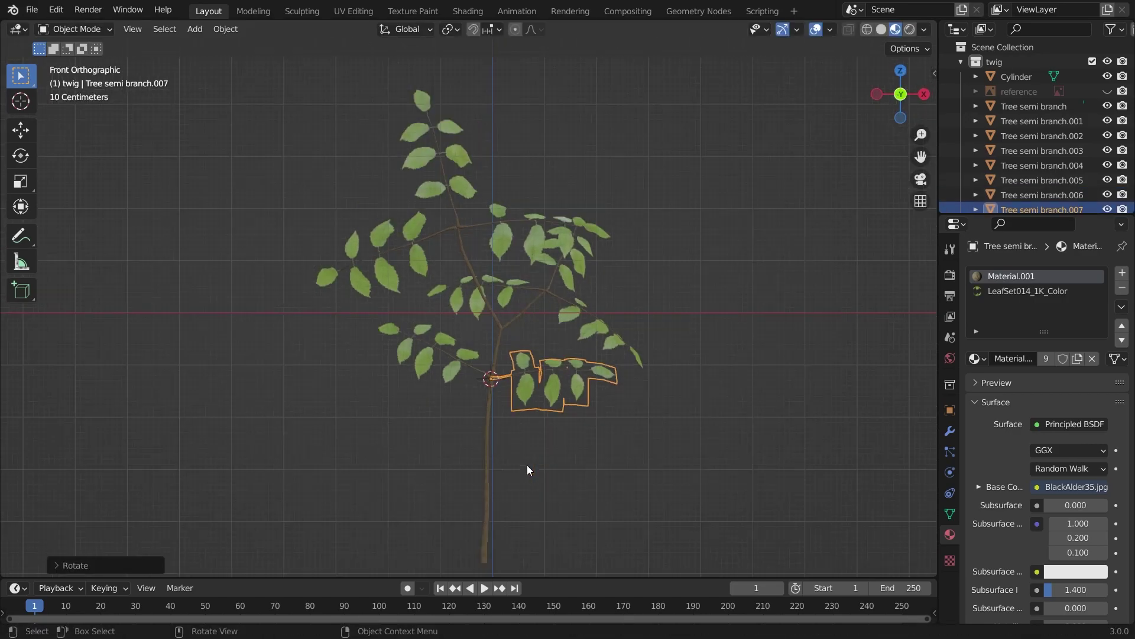
pyautogui.press('g')
pyautogui.click(569, 390)
# Duplicate the left twig farther down the stem at the 3D cursor and rotate the copy
pyautogui.click(453, 371)
pyautogui.keyDown('shift'); pyautogui.rightClick(486, 439); pyautogui.keyUp('shift')
pyautogui.hotkey('shift', 'd')
pyautogui.rightClick(462, 423)
pyautogui.hotkey('shift', 's')
pyautogui.press('8')
pyautogui.press('r')
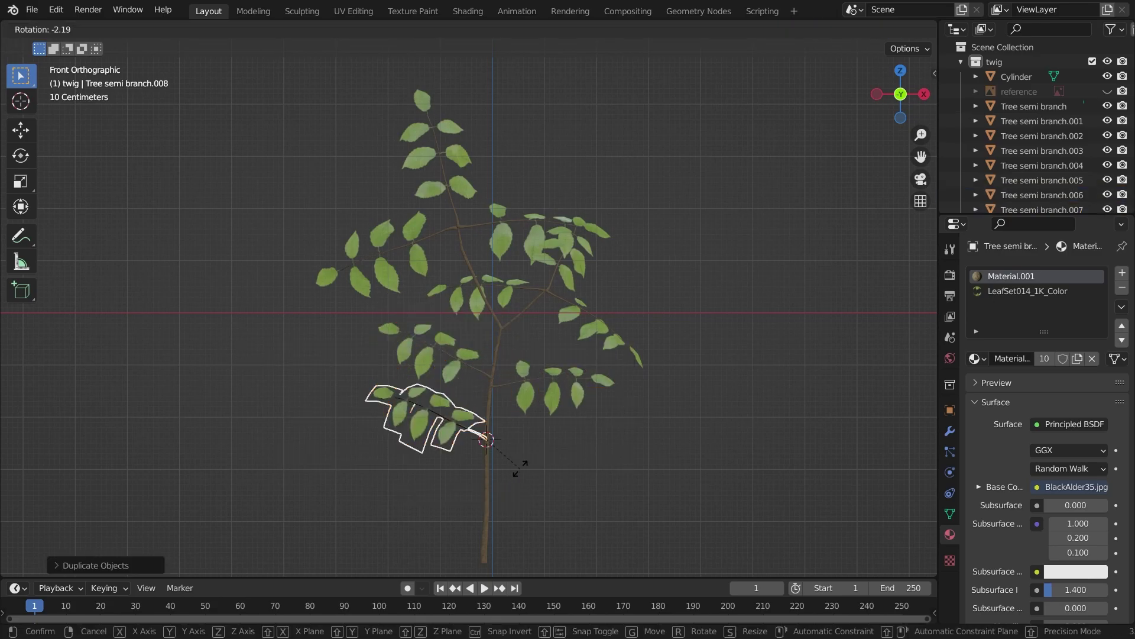
pyautogui.click(502, 445)
# Duplicate the lower right twig onto the right fork branch at the 3D cursor and rotate it downward
pyautogui.click(525, 398)
pyautogui.keyDown('shift'); pyautogui.rightClick(526, 306); pyautogui.keyUp('shift')
pyautogui.hotkey('shift', 'd')
pyautogui.rightClick(564, 313)
pyautogui.hotkey('shift', 's')
pyautogui.press('8')
pyautogui.press('r')
pyautogui.click(525, 448)
# Rotate the new fork twig about the Z axis to vary its direction around the branch
pyautogui.moveTo(526, 448); pyautogui.dragTo(340, 429, button='middle')
pyautogui.press('r')
pyautogui.press('z')
pyautogui.click(236, 417)
pyautogui.click(237, 417)
pyautogui.moveTo(236, 417); pyautogui.dragTo(404, 422, button='middle')
pyautogui.press('KP_1')
# Rotate the right twig just below the fork about the Z axis
pyautogui.keyDown('shift'); pyautogui.scroll(-5, 404, 418); pyautogui.keyUp('shift')
pyautogui.scroll(4, 404, 417)
pyautogui.click(658, 272)
pyautogui.press('r')
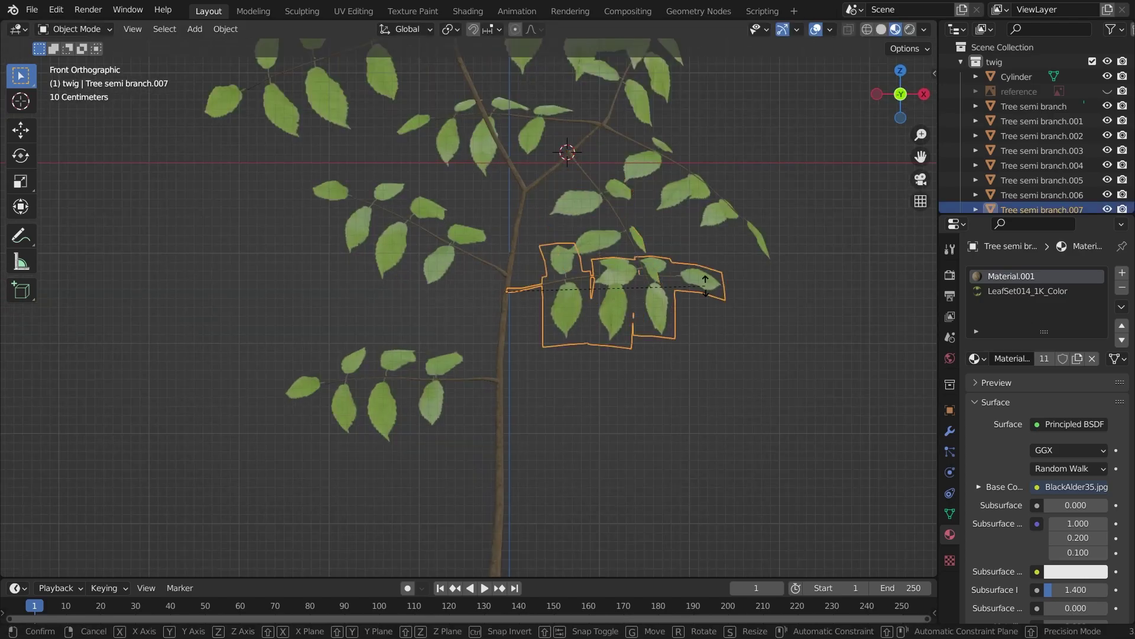
pyautogui.press('z')
pyautogui.click(645, 375)
pyautogui.click(512, 430)
# Rotate the lowest left twig to spread sideways from the stem
pyautogui.scroll(-3, 513, 430)
pyautogui.click(452, 361)
pyautogui.press('r')
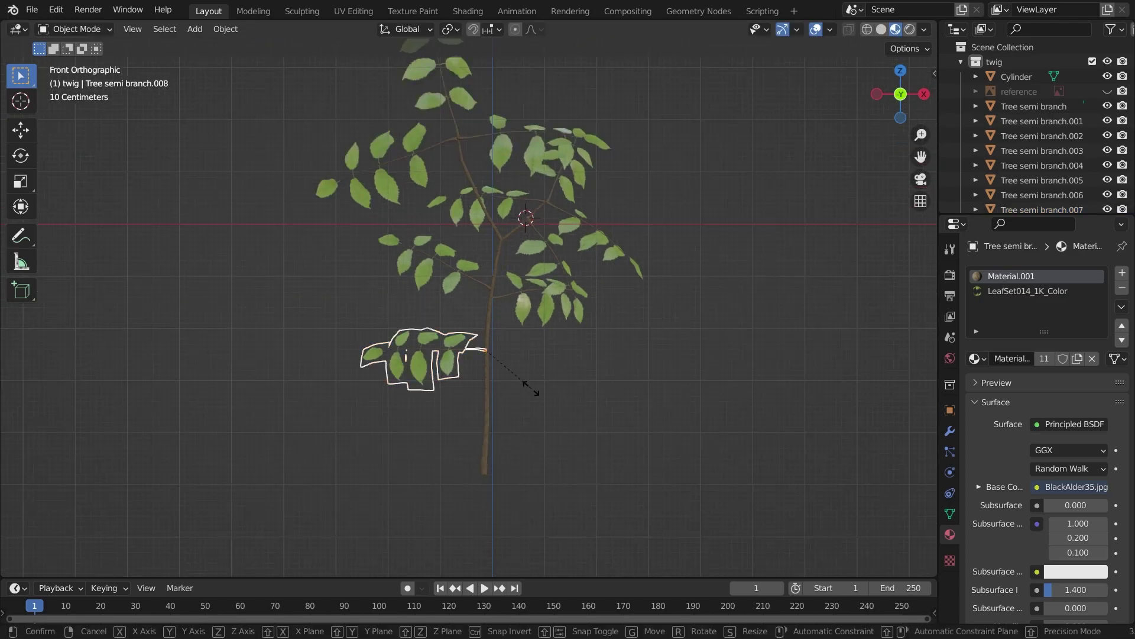
pyautogui.click(542, 398)
# Enlarge the left and right twigs just below the fork
pyautogui.click(424, 271)
pyautogui.press('s')
pyautogui.click(565, 329)
pyautogui.click(546, 308)
pyautogui.press('s')
pyautogui.click(562, 367)
# Duplicate the right twig onto the lower stem opposite the lowest left twig and rotate it upward
pyautogui.hotkey('shift', 'd')
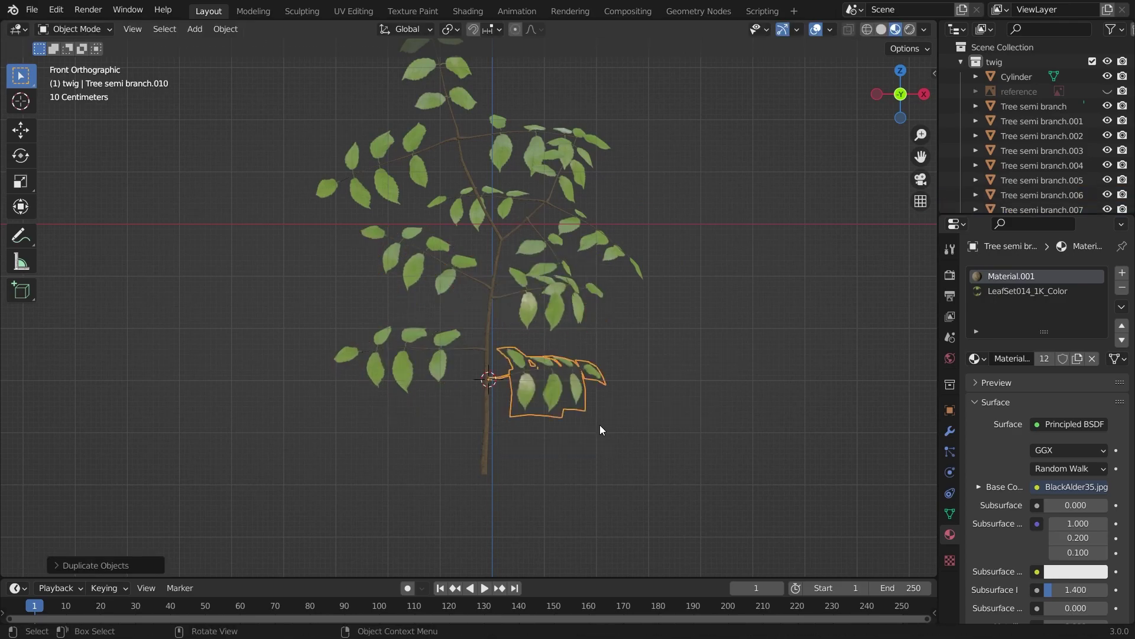
pyautogui.press('r')
pyautogui.click(516, 422)
pyautogui.click(519, 426)
# Duplicate the two lowest twigs onto the base of the stem at the 3D cursor
pyautogui.scroll(-2, 519, 421)
pyautogui.click(520, 353)
pyautogui.keyDown('shift'); pyautogui.click(448, 348); pyautogui.keyUp('shift')
pyautogui.hotkey('shift', 'd')
pyautogui.click(485, 397)
pyautogui.hotkey('shift', 's')
pyautogui.click(506, 381)
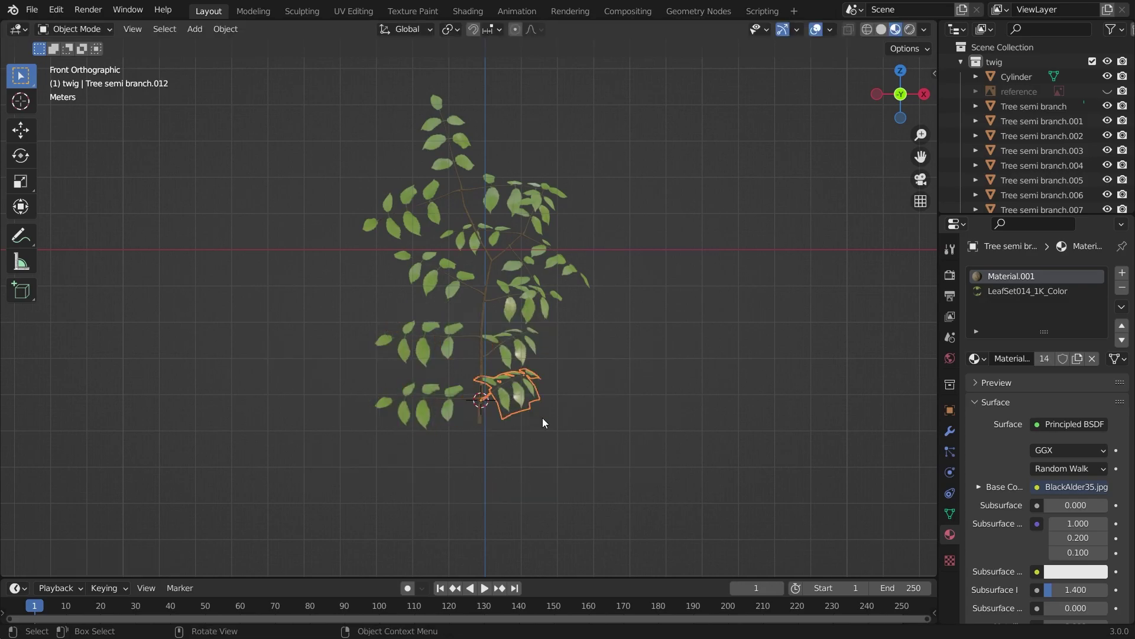
pyautogui.hotkey('ctrl', 'm')
pyautogui.rightClick(513, 417)
pyautogui.press('r')
pyautogui.press('z')
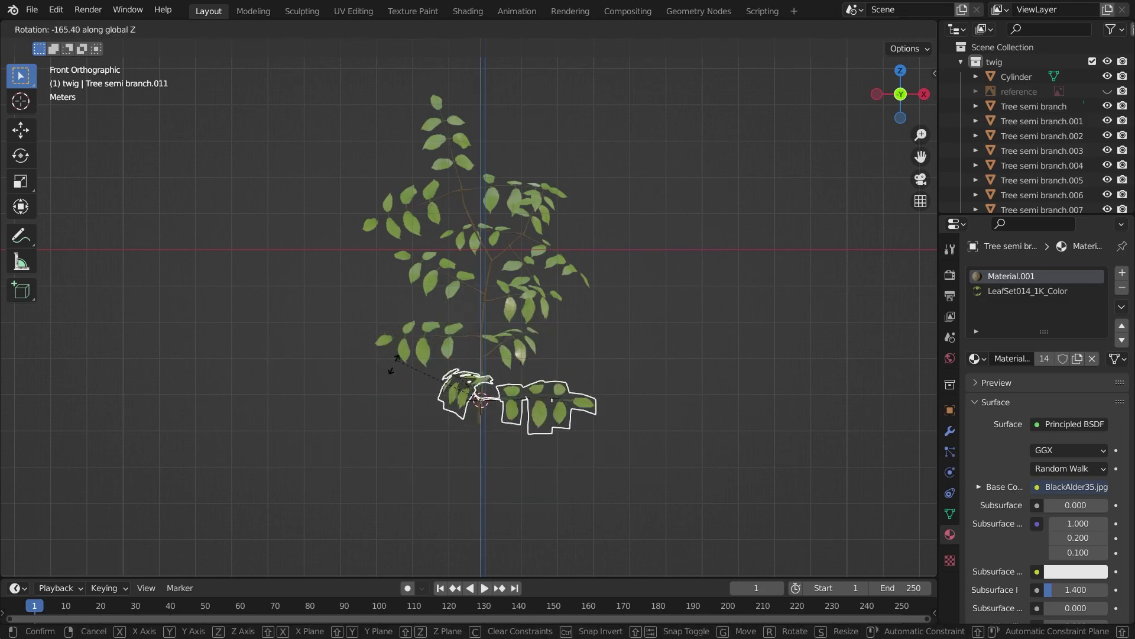
pyautogui.press('Escape')
# Rotate the twig pair at the stem's base 180 degrees about the Z axis
pyautogui.write('rz180')
pyautogui.press('Return')
pyautogui.keyDown('alt'); pyautogui.moveTo(588, 432); pyautogui.dragTo(423, 435); pyautogui.keyUp('alt')
pyautogui.write('rx180')
pyautogui.press('Return')
pyautogui.hotkey('ctrl', 'z')
# Rotate the twig pair at the stem's base about the Y axis
pyautogui.press('r')
pyautogui.press('y')
pyautogui.press('Return')
pyautogui.moveTo(423, 438); pyautogui.dragTo(876, 423, button='middle')
pyautogui.keyDown('alt'); pyautogui.moveTo(874, 418); pyautogui.dragTo(487, 409); pyautogui.keyUp('alt')
# Tilt one of the two base twigs about the X axis so its leaves hang naturally
pyautogui.click(403, 407)
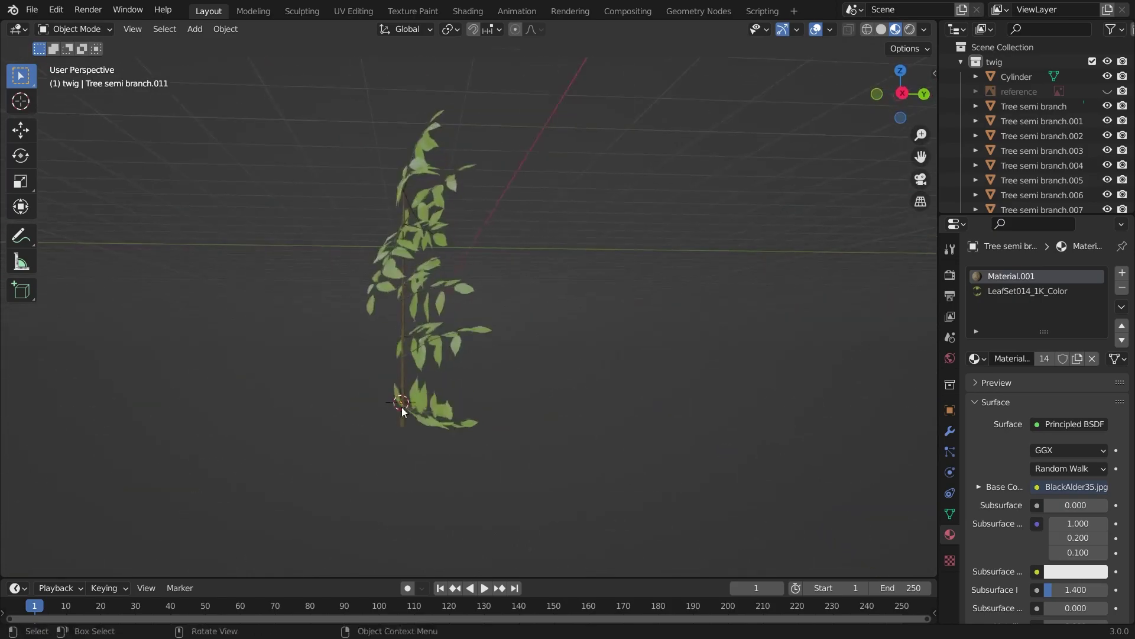
pyautogui.keyDown('alt'); pyautogui.moveTo(402, 406); pyautogui.dragTo(478, 434); pyautogui.keyUp('alt')
pyautogui.press('r')
pyautogui.press('x')
pyautogui.click(387, 469)
# Tilt the other base twig about the X axis to match its neighbour
pyautogui.keyDown('alt'); pyautogui.moveTo(386, 469); pyautogui.dragTo(454, 437); pyautogui.keyUp('alt')
pyautogui.click(458, 419)
pyautogui.press('r')
pyautogui.press('x')
pyautogui.click(529, 456)
# Move the lowest right twig along the Z axis to adjust its height on the stem
pyautogui.keyDown('alt'); pyautogui.moveTo(530, 456); pyautogui.dragTo(629, 357); pyautogui.keyUp('alt')
pyautogui.click(629, 357)
pyautogui.press('KP_1')
pyautogui.scroll(2, 629, 357)
pyautogui.click(579, 462)
pyautogui.press('g')
pyautogui.press('z')
pyautogui.click(586, 449)
pyautogui.click(687, 401)
# Join all the twigs into the stem object and rename the joined object Twig
pyautogui.scroll(-2, 687, 402)
pyautogui.press('a')
pyautogui.press('a')
pyautogui.moveTo(318, 91); pyautogui.dragTo(599, 434)
pyautogui.keyDown('shift'); pyautogui.click(483, 375); pyautogui.keyUp('shift')
pyautogui.hotkey('ctrl', 'j')
pyautogui.scroll(-2, 483, 374)
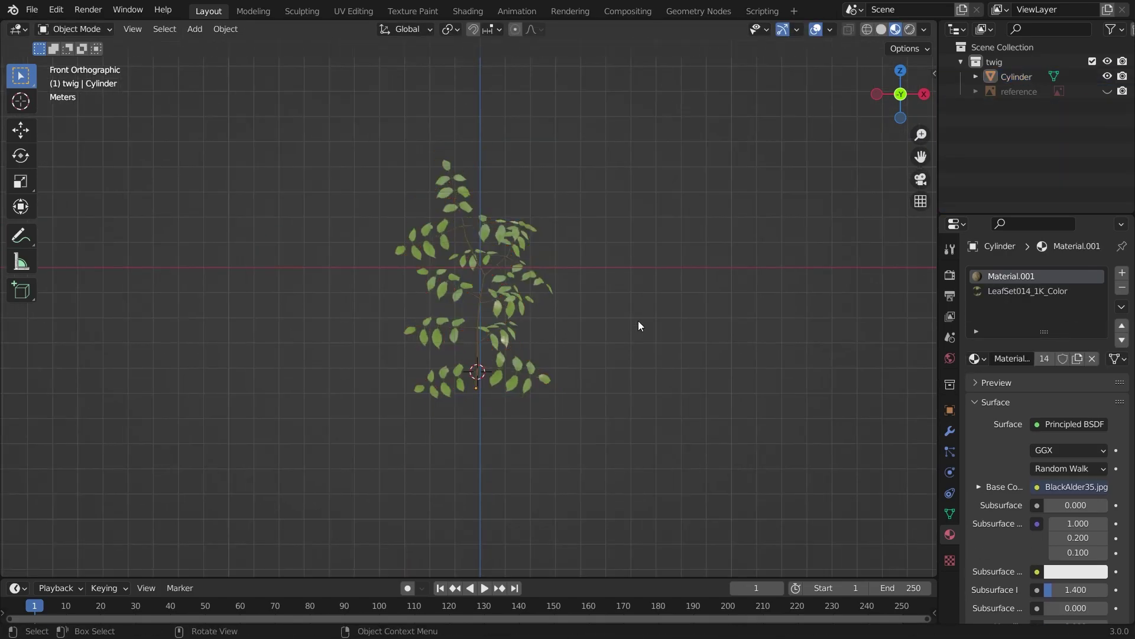
pyautogui.write('Twig')
pyautogui.press('Return')
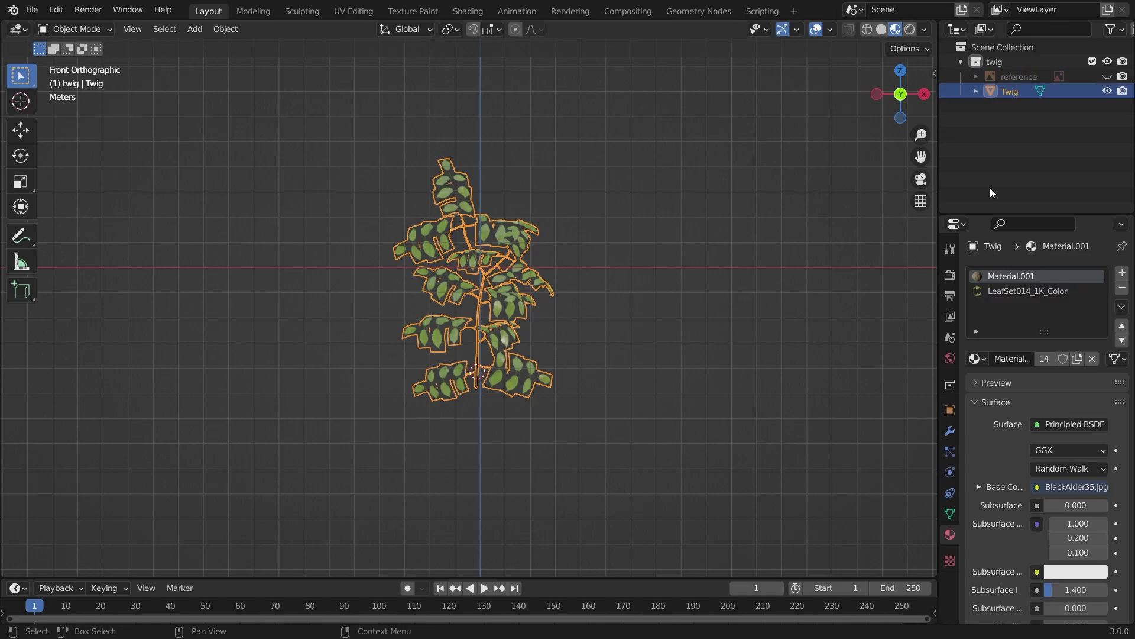
# Move the Twig object aside, away from the world origin
pyautogui.press('g')
pyautogui.click(277, 306)
pyautogui.click(332, 332)
# Bend the middle of the Twig's stem sideways in Edit Mode using smooth proportional editing
pyautogui.moveTo(332, 331); pyautogui.dragTo(468, 327, button='middle')
pyautogui.click(566, 305)
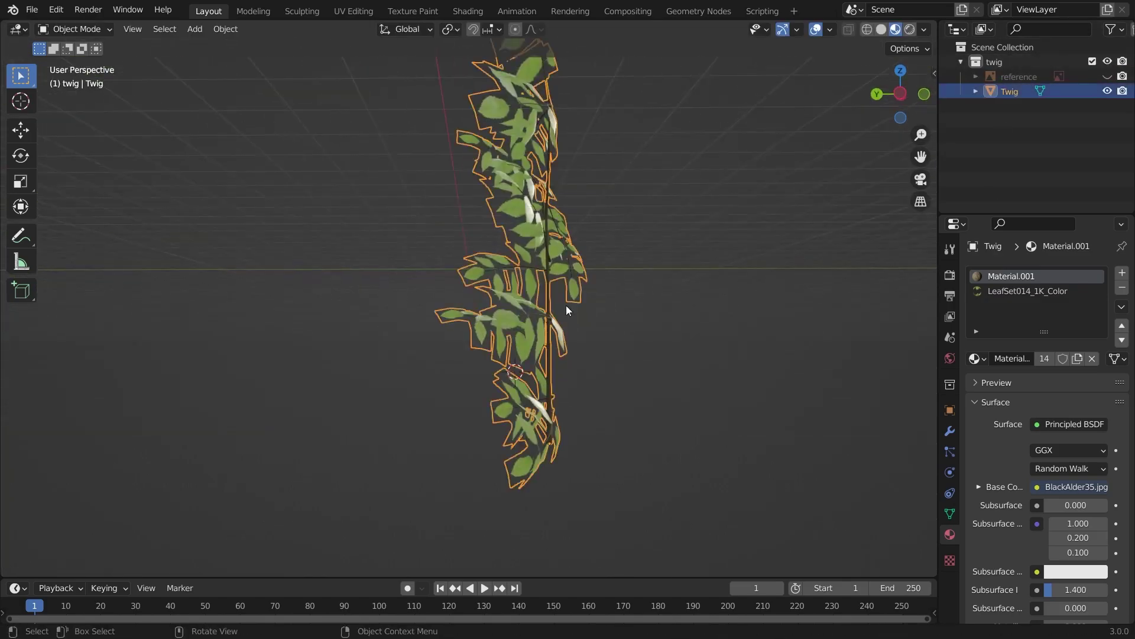
pyautogui.press('Tab')
pyautogui.scroll(-1, 558, 312)
pyautogui.press('g')
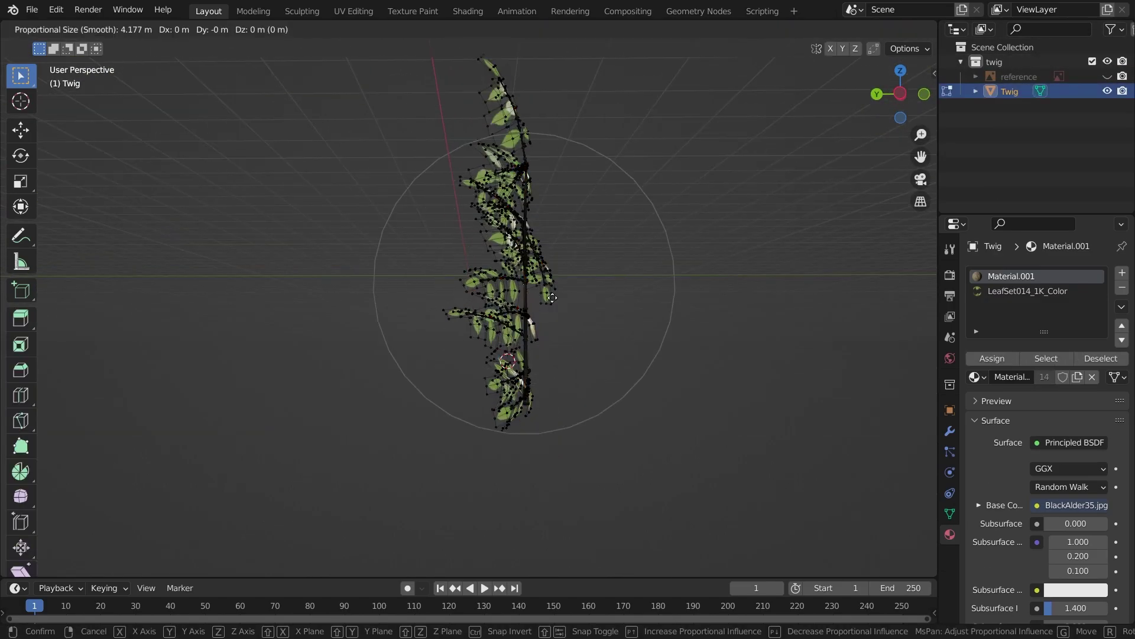
pyautogui.click(571, 297)
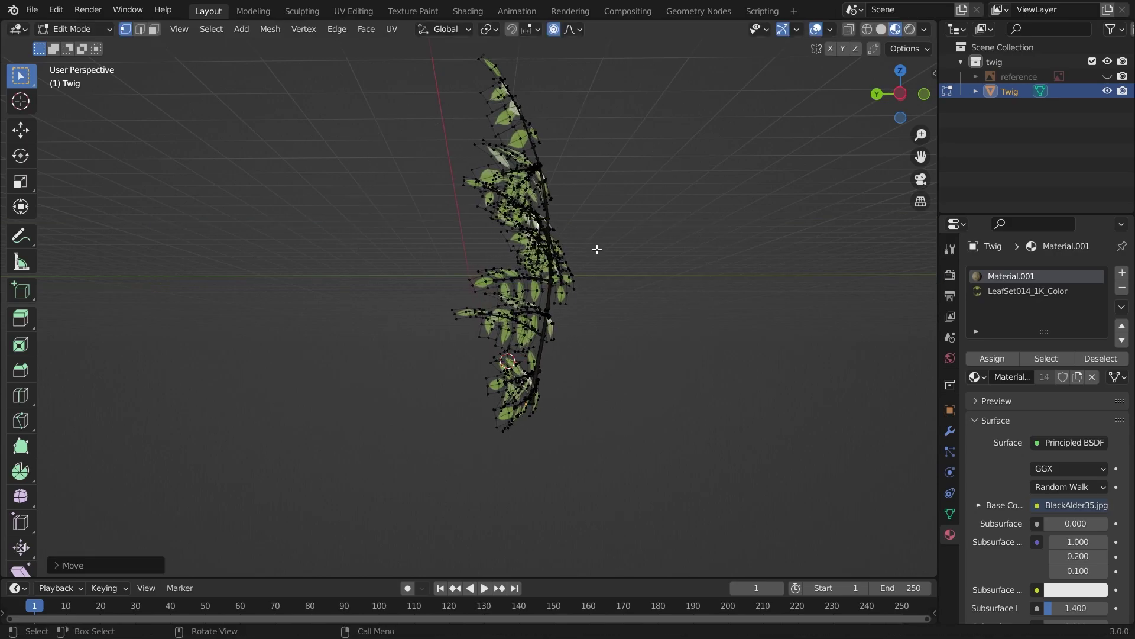
pyautogui.press('Tab')
# Scale down the whole Twig object in the front view
pyautogui.click(658, 309)
pyautogui.moveTo(659, 309); pyautogui.dragTo(507, 323, button='middle')
pyautogui.press('KP_1')
pyautogui.click(239, 331)
pyautogui.press('s')
pyautogui.click(480, 279)
# Place the 3D cursor at the world origin, switch to Solid shading and deselect the Twig
pyautogui.keyDown('shift'); pyautogui.rightClick(478, 274); pyautogui.keyUp('shift')
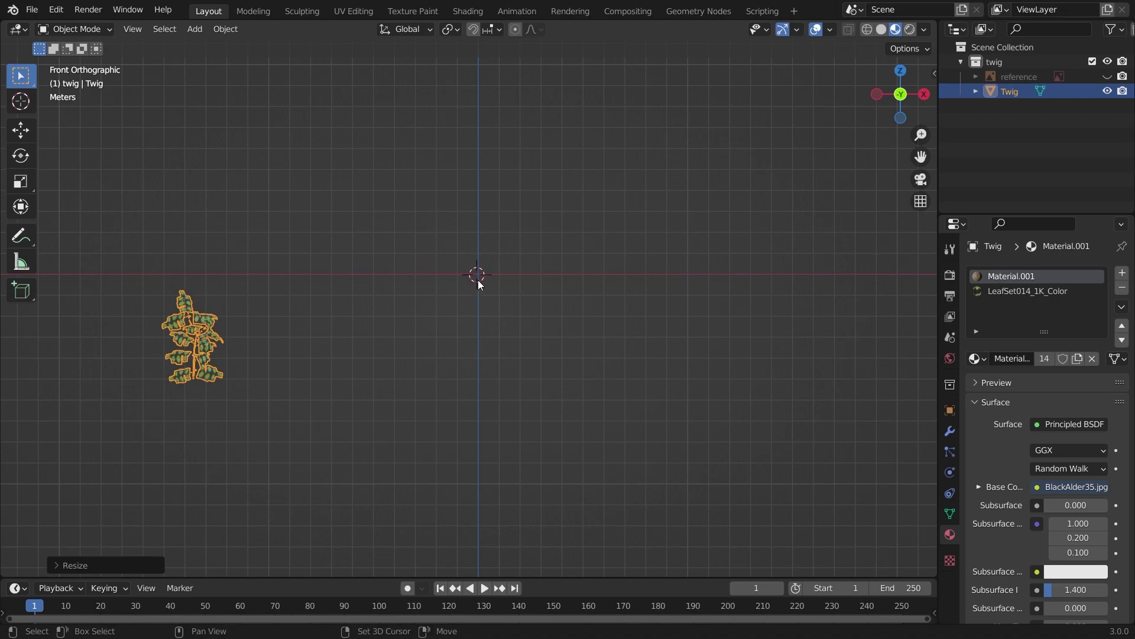
pyautogui.keyDown('shift'); pyautogui.rightClick(480, 275); pyautogui.keyUp('shift')
pyautogui.click(65, 8)
pyautogui.click(879, 29)
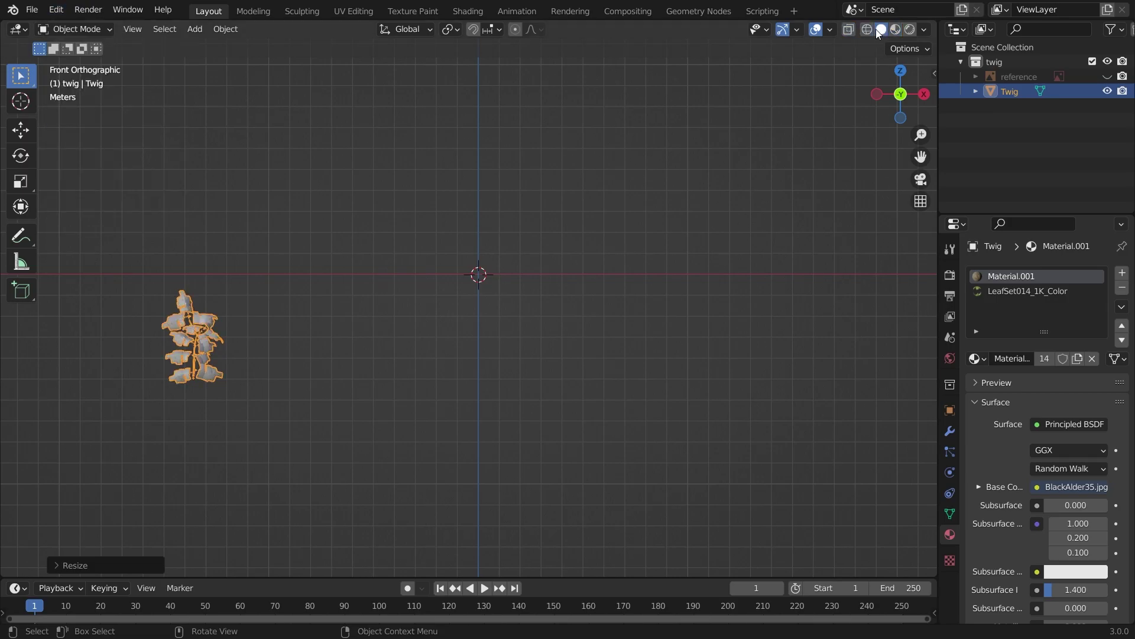
pyautogui.click(670, 170)
# Look up the Sapling Tree Gen add-on in the preferences to check whether it is enabled
pyautogui.click(93, 12)
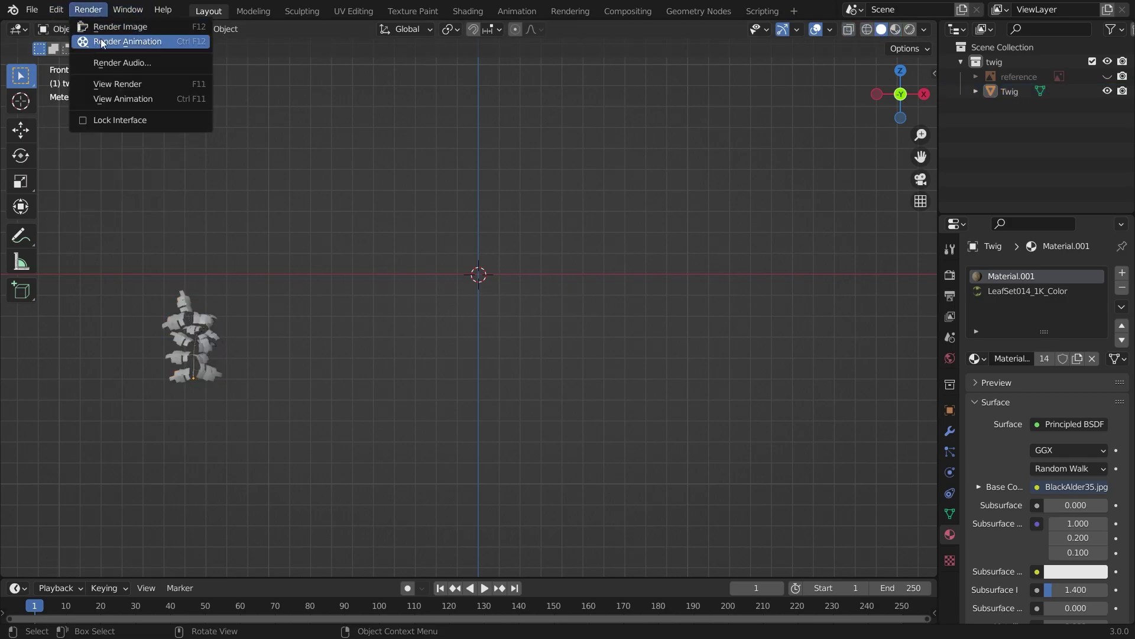
pyautogui.click(55, 10)
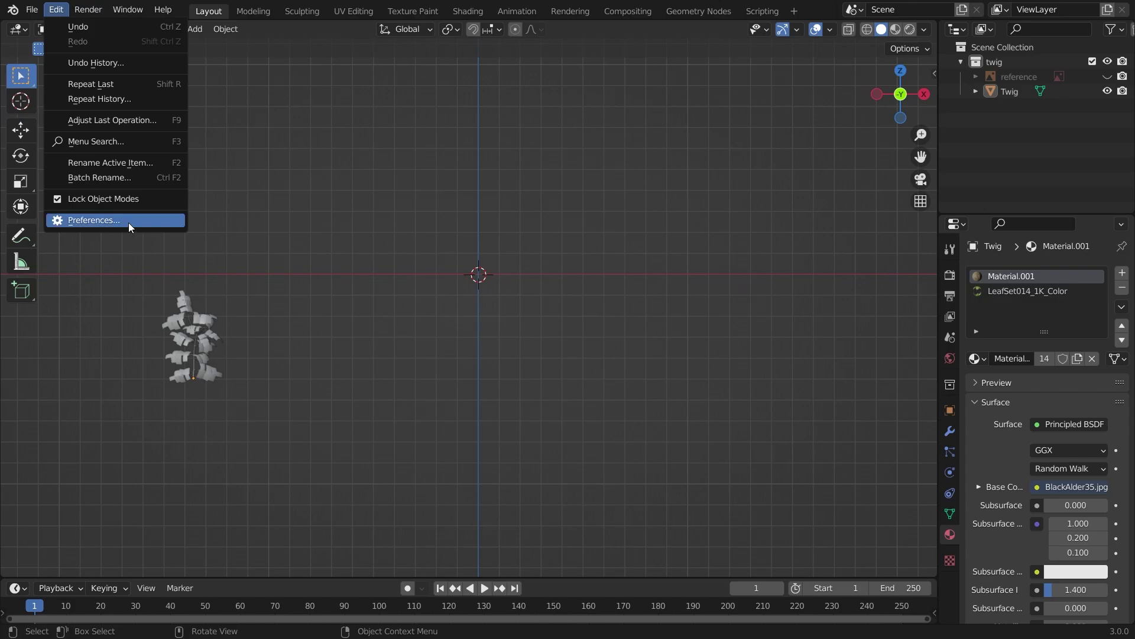
pyautogui.click(129, 221)
pyautogui.click(474, 63)
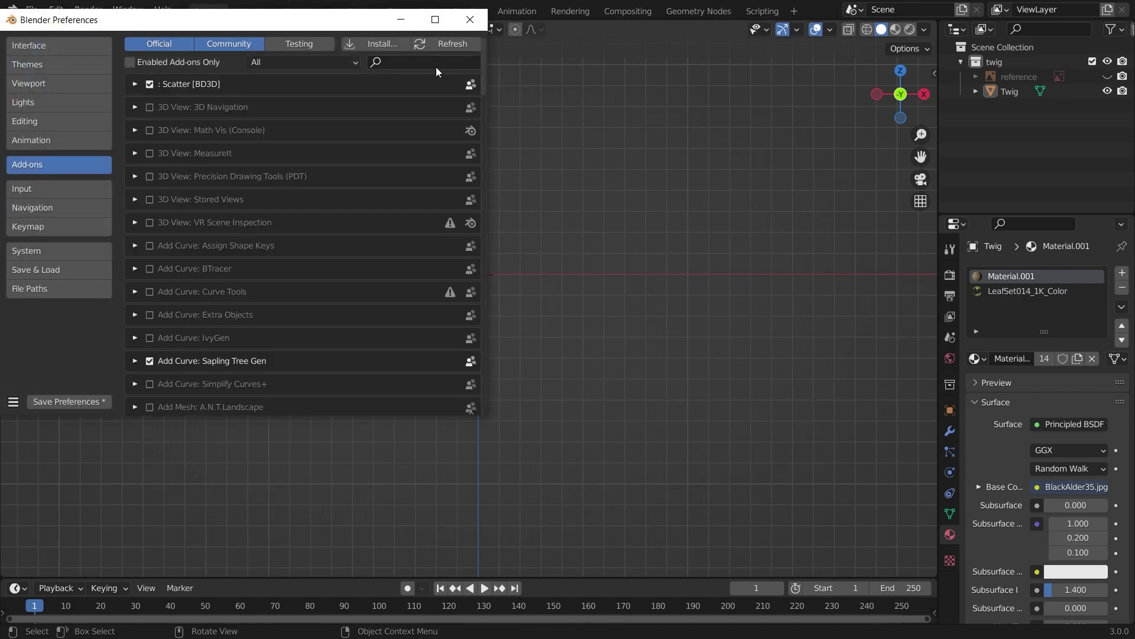
pyautogui.write('sap')
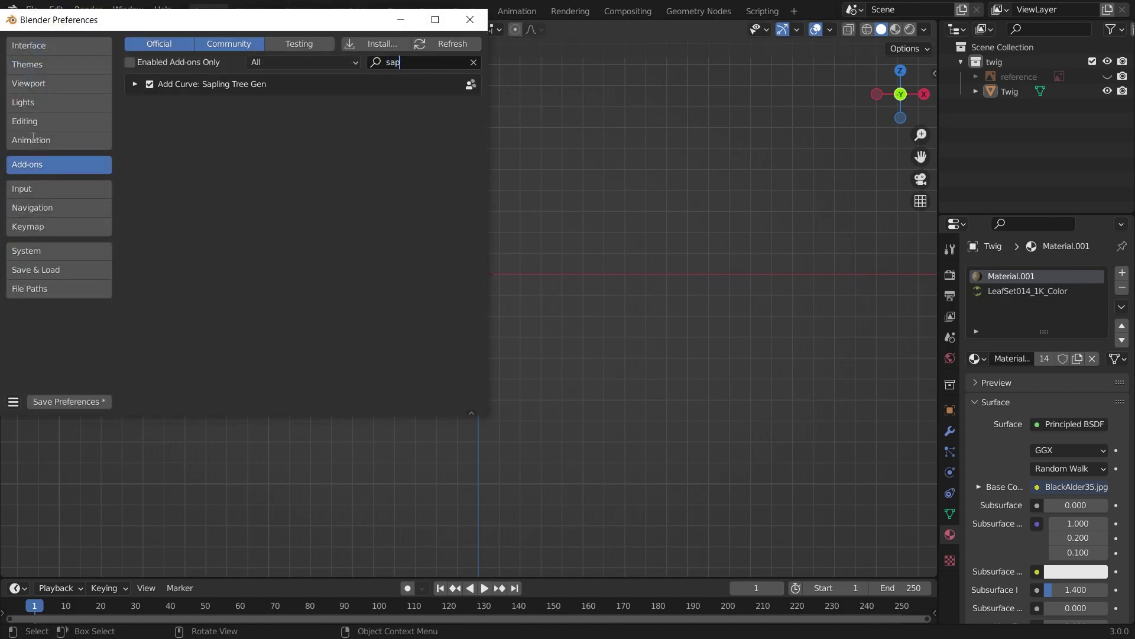
pyautogui.click(471, 19)
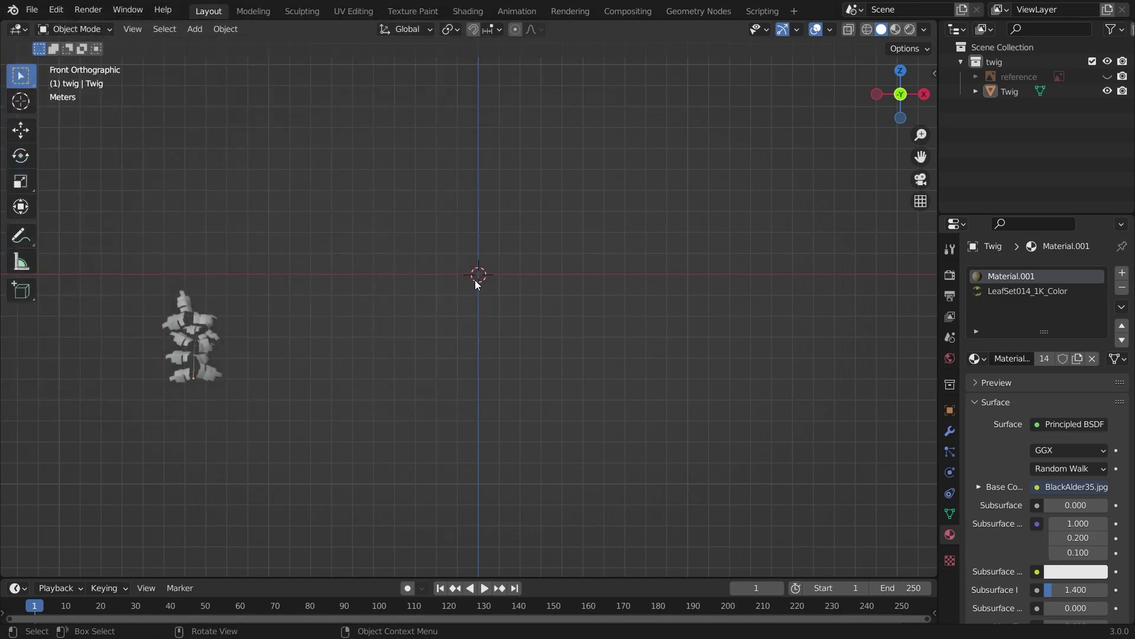
# Add a Sapling Tree Gen curve at the 3D cursor
pyautogui.hotkey('shift', 'a')
pyautogui.moveTo(443, 294)
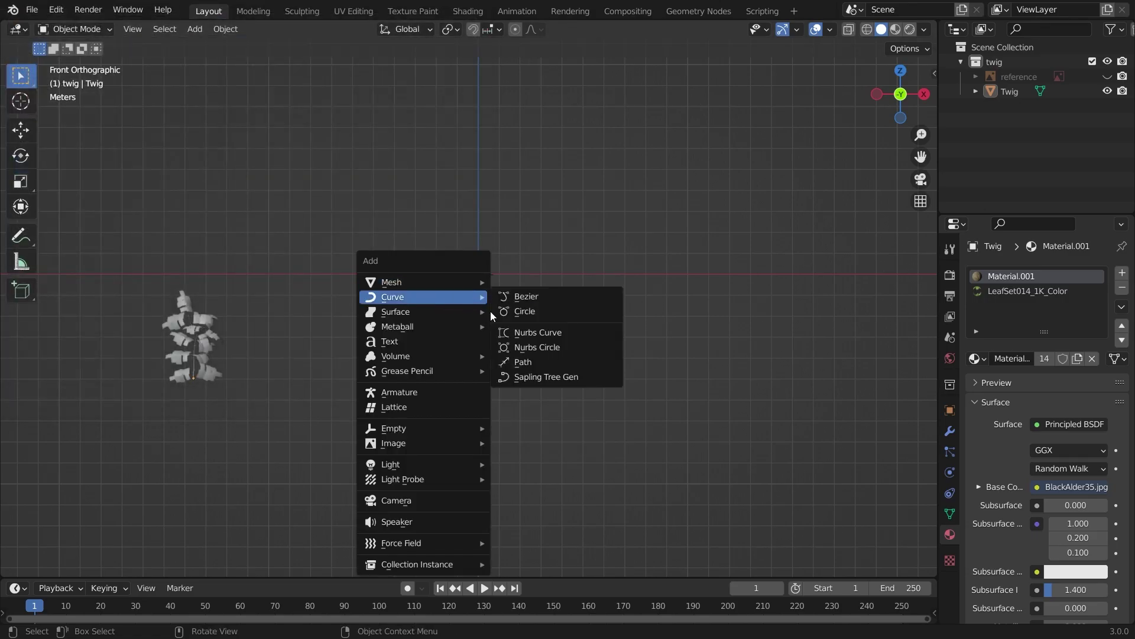
pyautogui.click(537, 377)
pyautogui.scroll(5, 548, 275)
pyautogui.press('ctrl+KP_8')
pyautogui.press('ctrl+KP_8')
pyautogui.press('ctrl+KP_8')
pyautogui.press('ctrl+KP_8')
pyautogui.press('ctrl+KP_8')
pyautogui.keyDown('ctrl'); pyautogui.scroll(5, 547, 275); pyautogui.keyUp('ctrl')
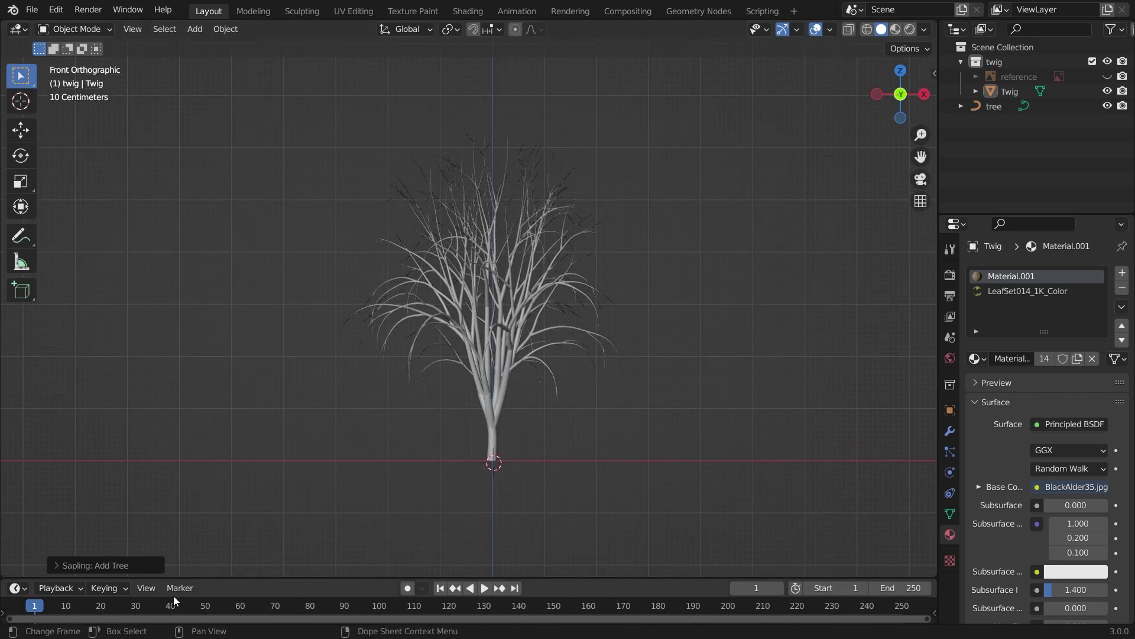
# Load the japanese_maple preset for the new sapling tree
pyautogui.click(139, 565)
pyautogui.click(133, 557)
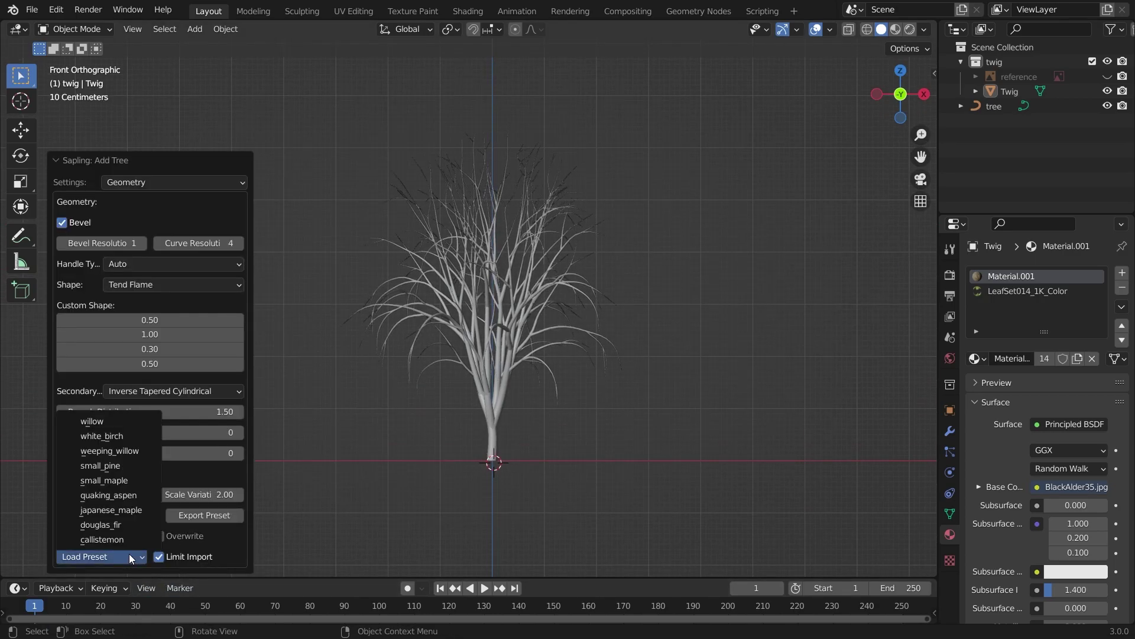
pyautogui.click(131, 506)
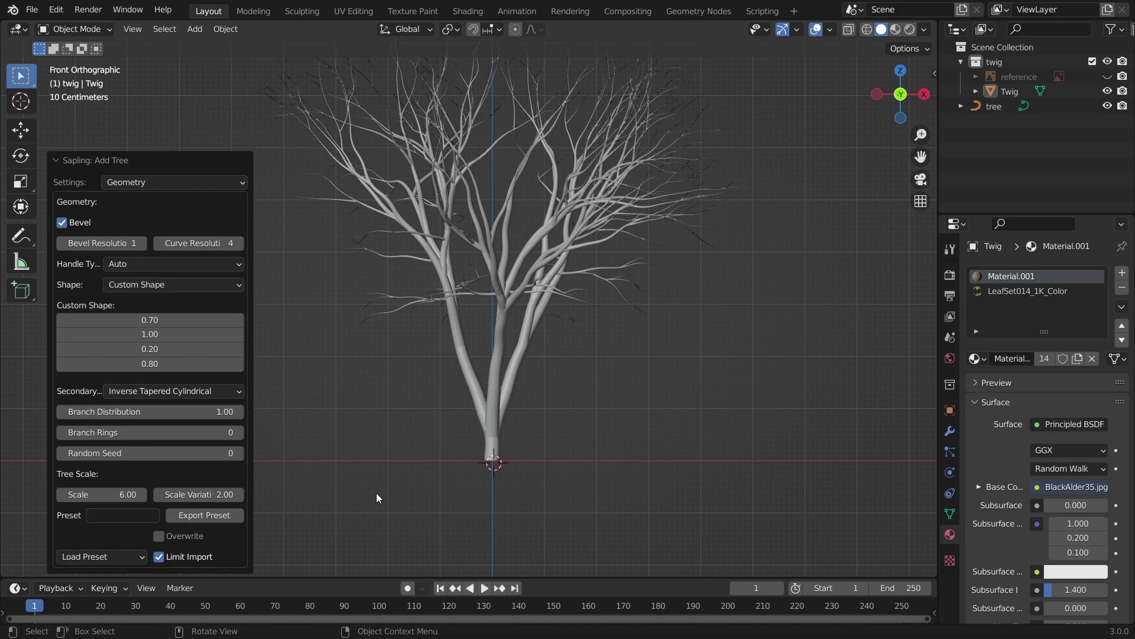
pyautogui.click(109, 164)
pyautogui.scroll(-4, 416, 266)
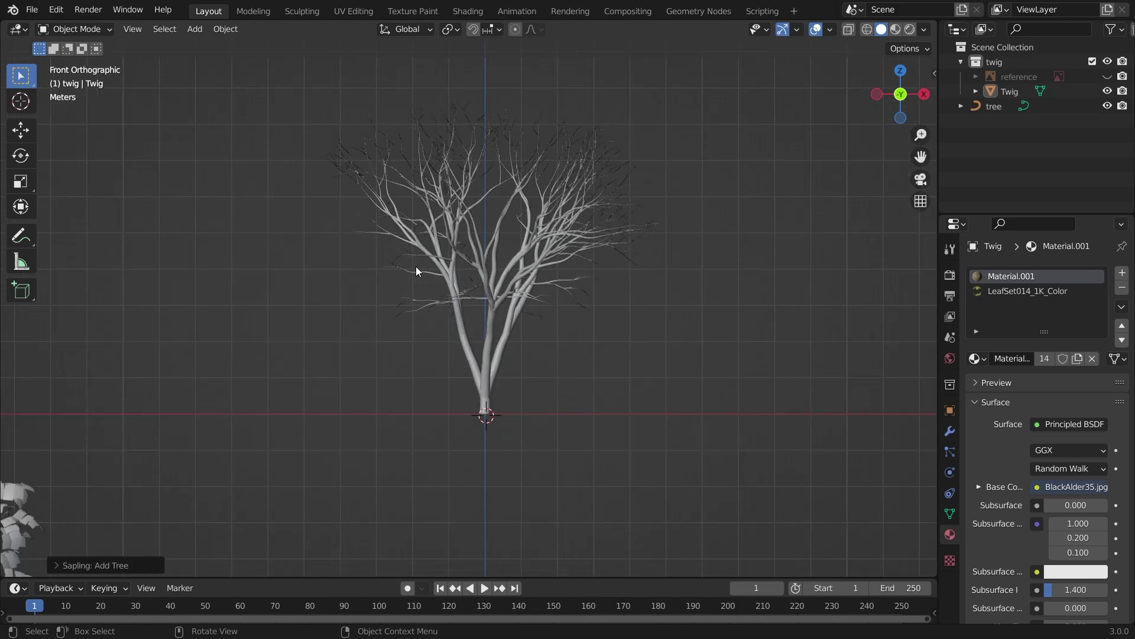
# Select the tree curve and convert it to a mesh
pyautogui.click(405, 137)
pyautogui.click(421, 28)
pyautogui.click(420, 28)
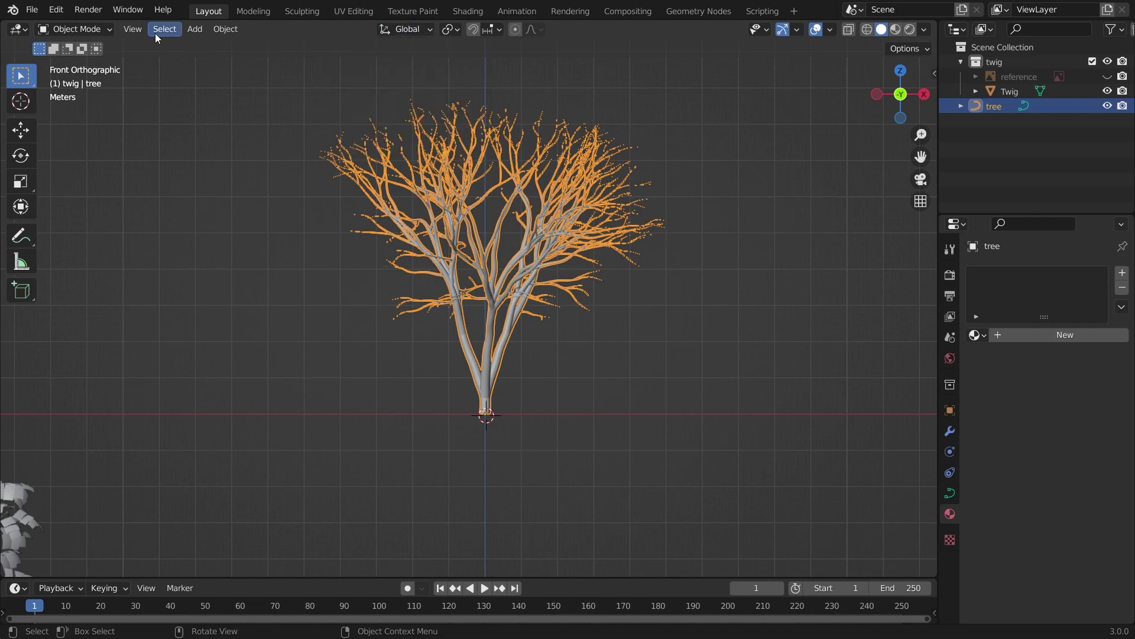
pyautogui.click(227, 29)
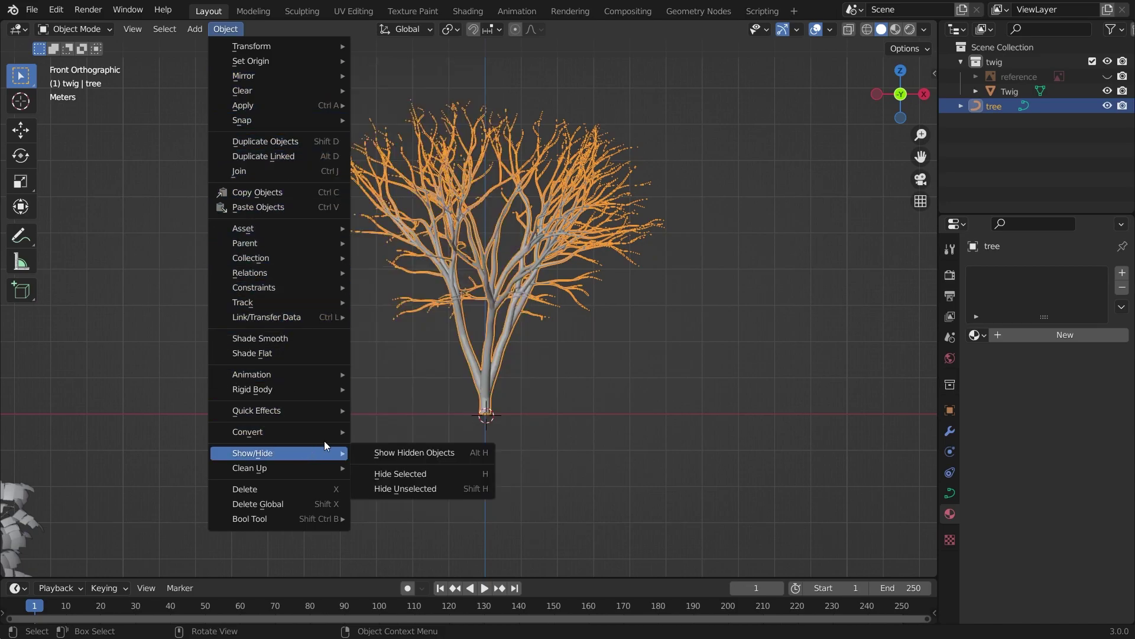
pyautogui.rightClick(445, 246)
pyautogui.moveTo(426, 307)
pyautogui.moveTo(440, 286)
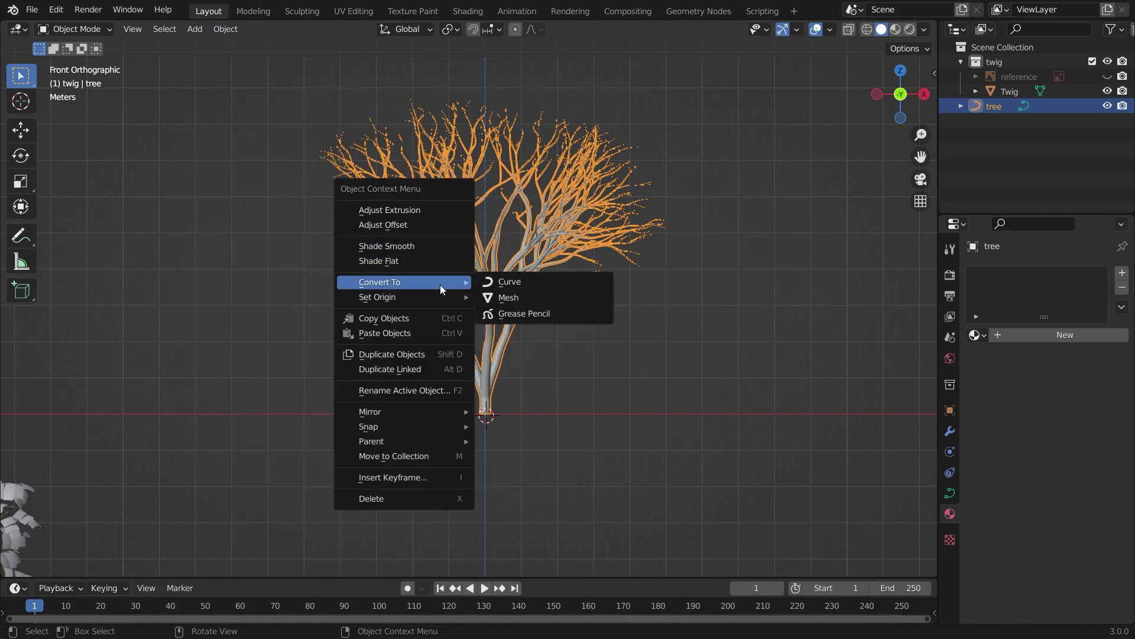
pyautogui.click(509, 294)
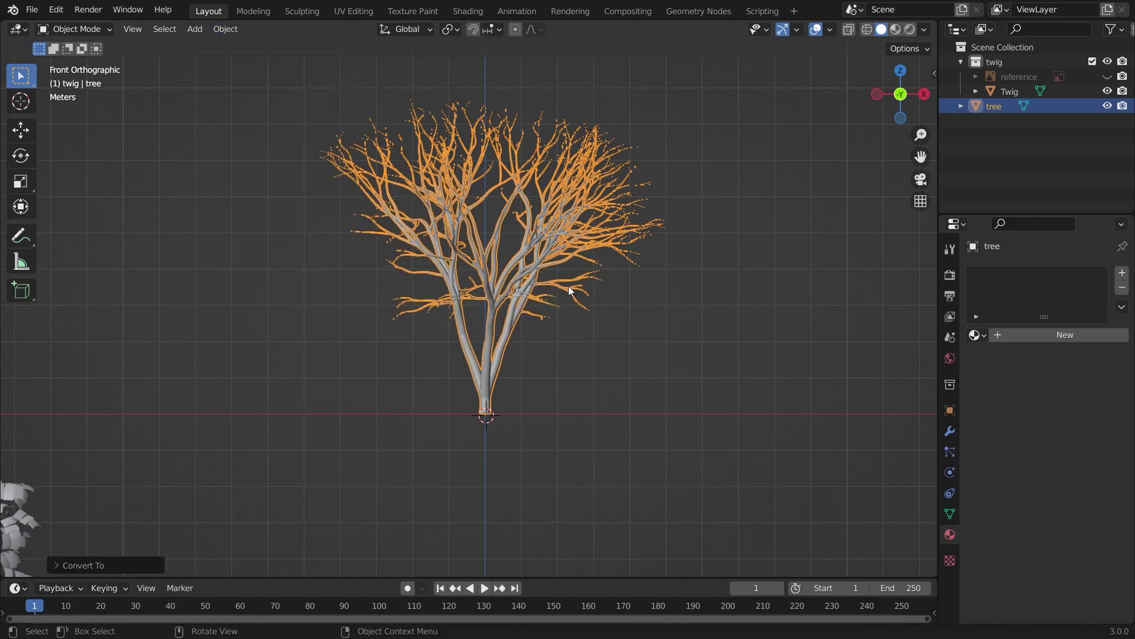
# Circle-select the tree's outer branch tips in wireframe Edit Mode, from the front and top views
pyautogui.press('Tab')
pyautogui.press('z')
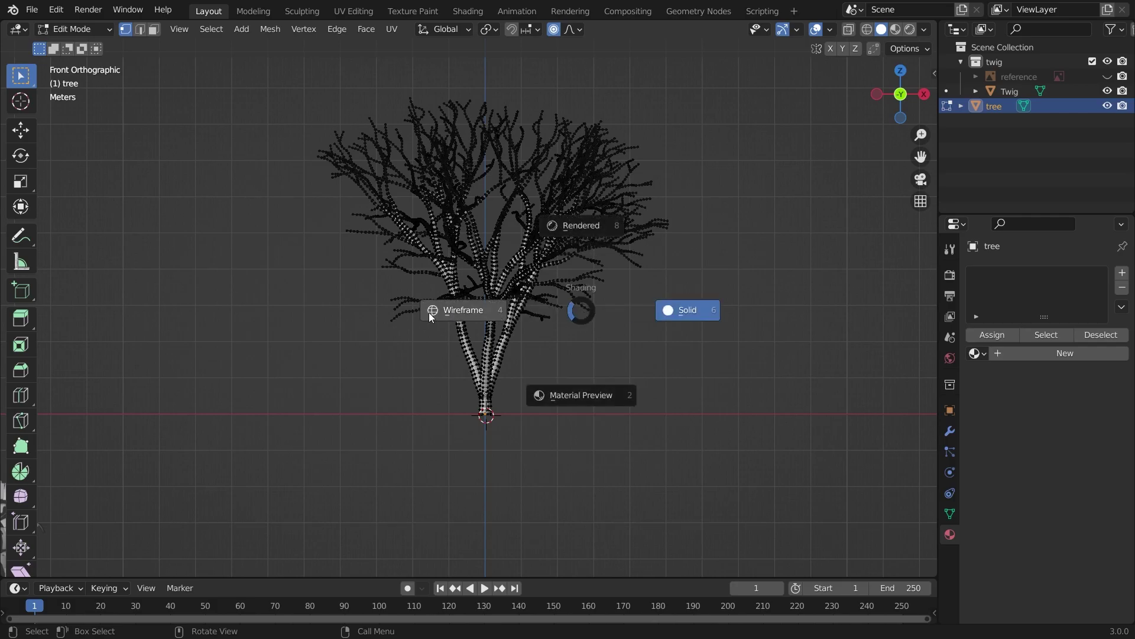
pyautogui.click(436, 314)
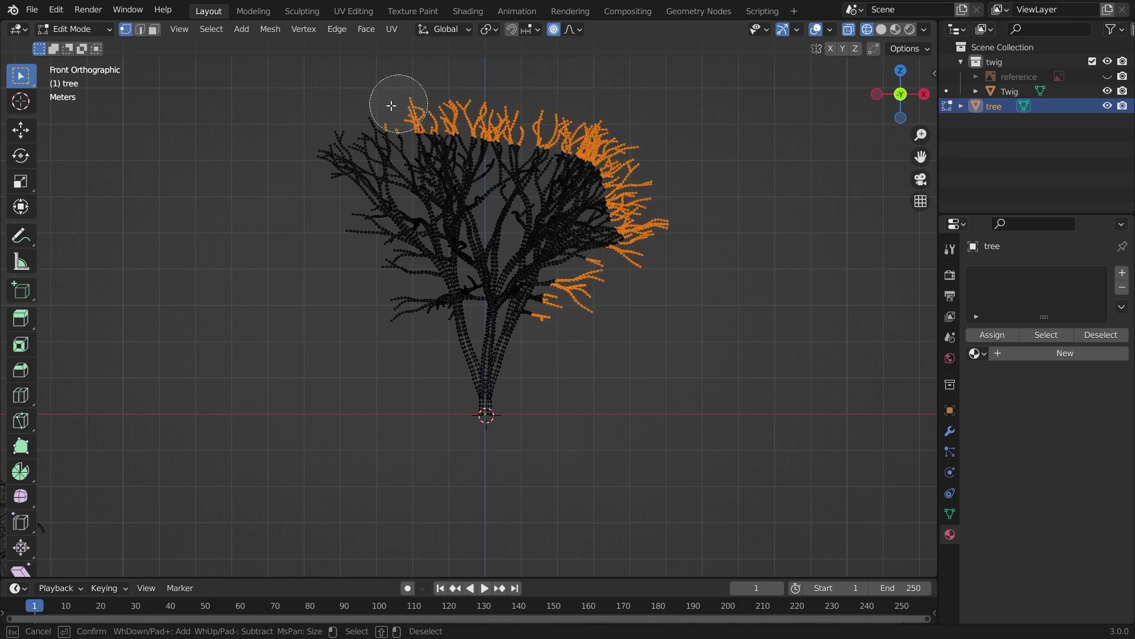
pyautogui.moveTo(391, 105); pyautogui.dragTo(373, 235)
pyautogui.press('KP_7')
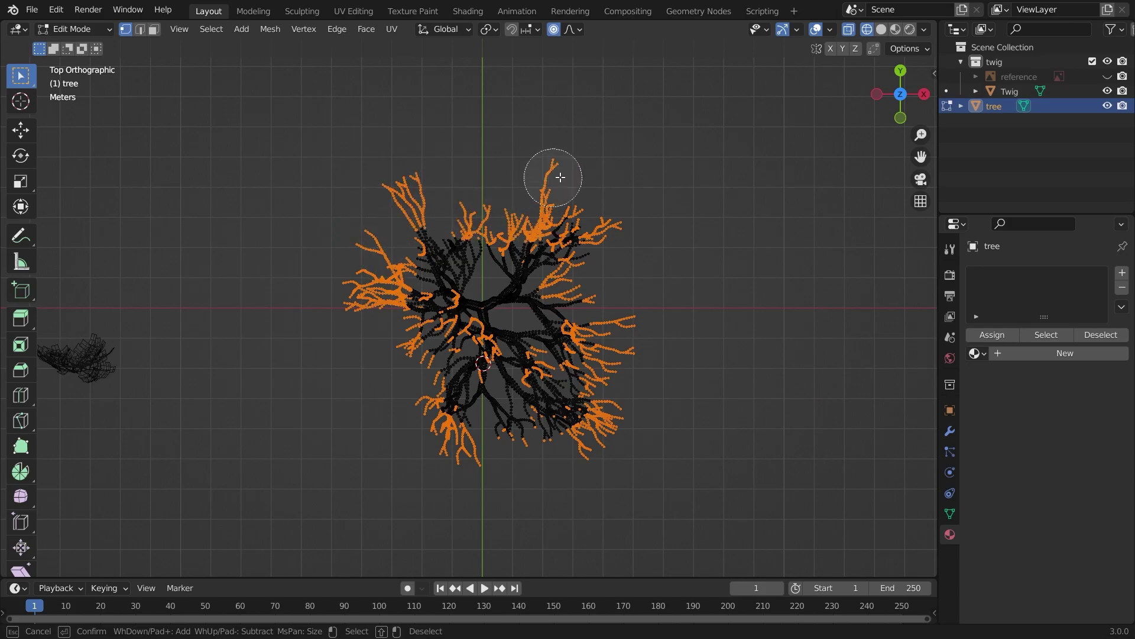
# Create a vertex group named twig for the tree's selected outer branch tips
pyautogui.press('Tab')
pyautogui.moveTo(650, 261); pyautogui.dragTo(651, 331, button='middle')
pyautogui.click(950, 513)
pyautogui.click(1116, 320)
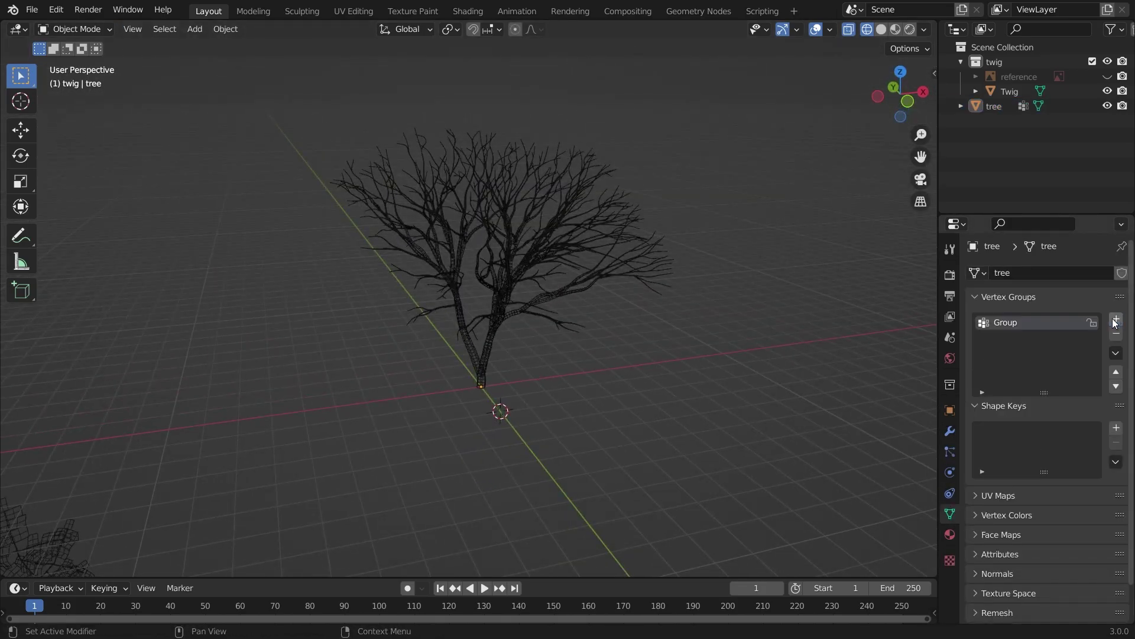
pyautogui.press('Tab')
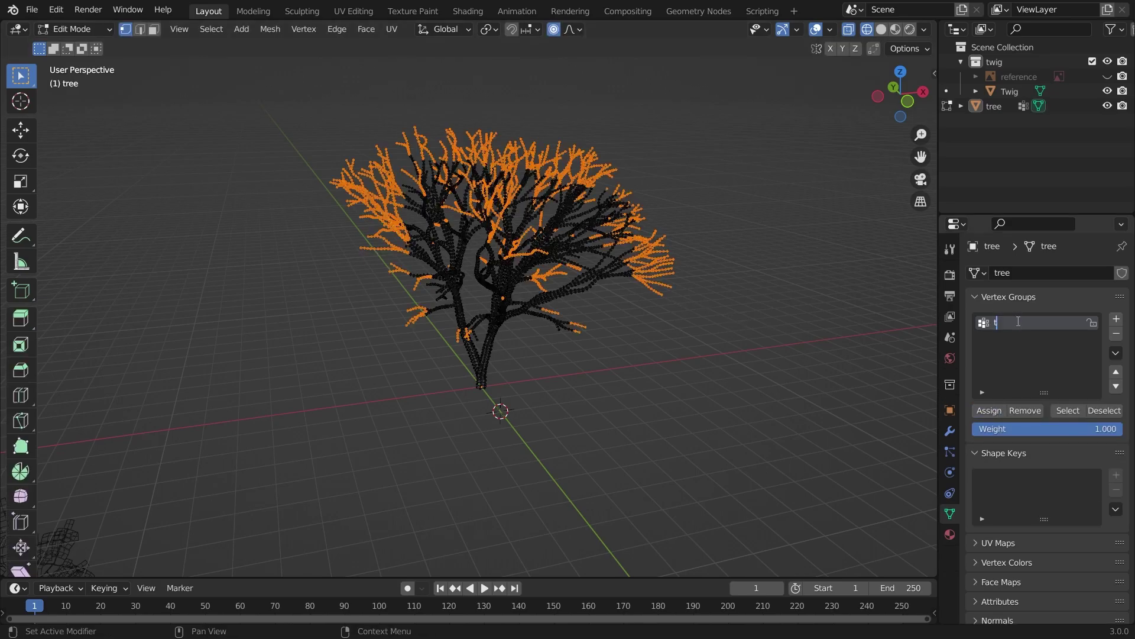
pyautogui.click(848, 354)
pyautogui.moveTo(739, 393); pyautogui.dragTo(684, 373, button='middle')
pyautogui.press('Tab')
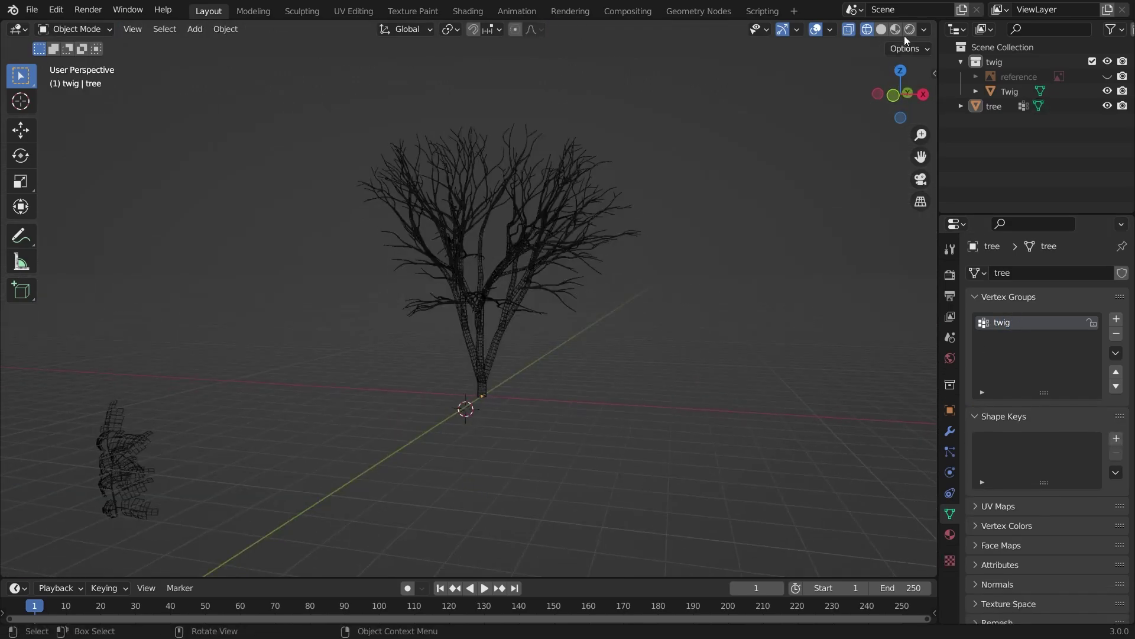
# Add a hair particle system to the tree mesh in solid shading
pyautogui.click(881, 30)
pyautogui.click(950, 453)
pyautogui.click(1120, 274)
pyautogui.scroll(-3, 1094, 414)
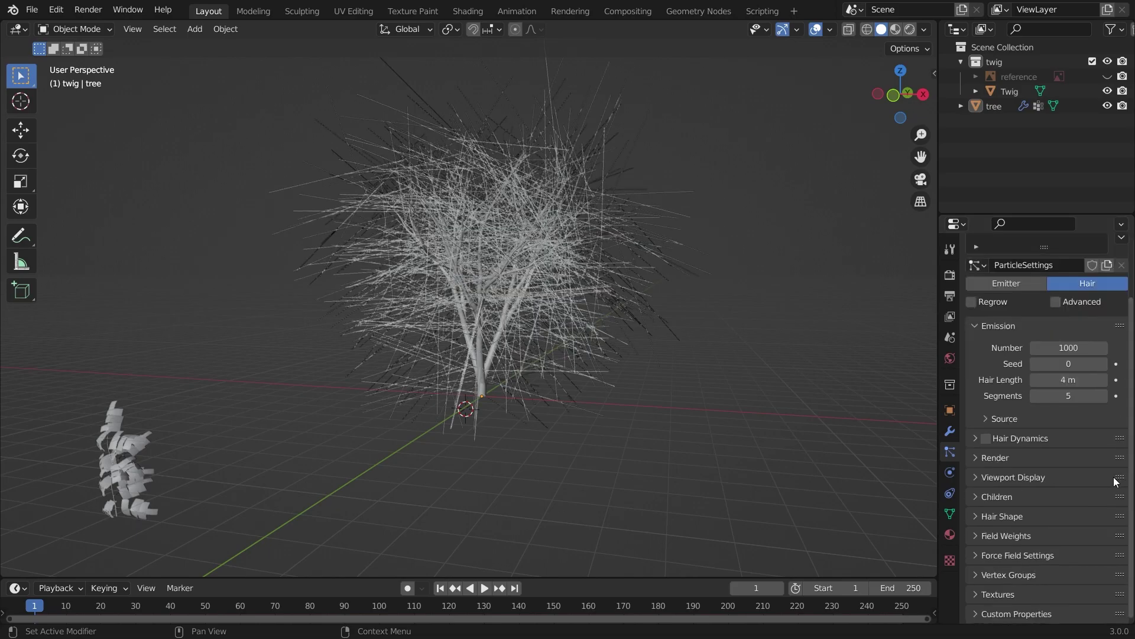
# Limit the hair density to the twig vertex group and enable the Advanced hair settings
pyautogui.click(1032, 576)
pyautogui.click(1047, 598)
pyautogui.click(1032, 443)
pyautogui.click(1057, 303)
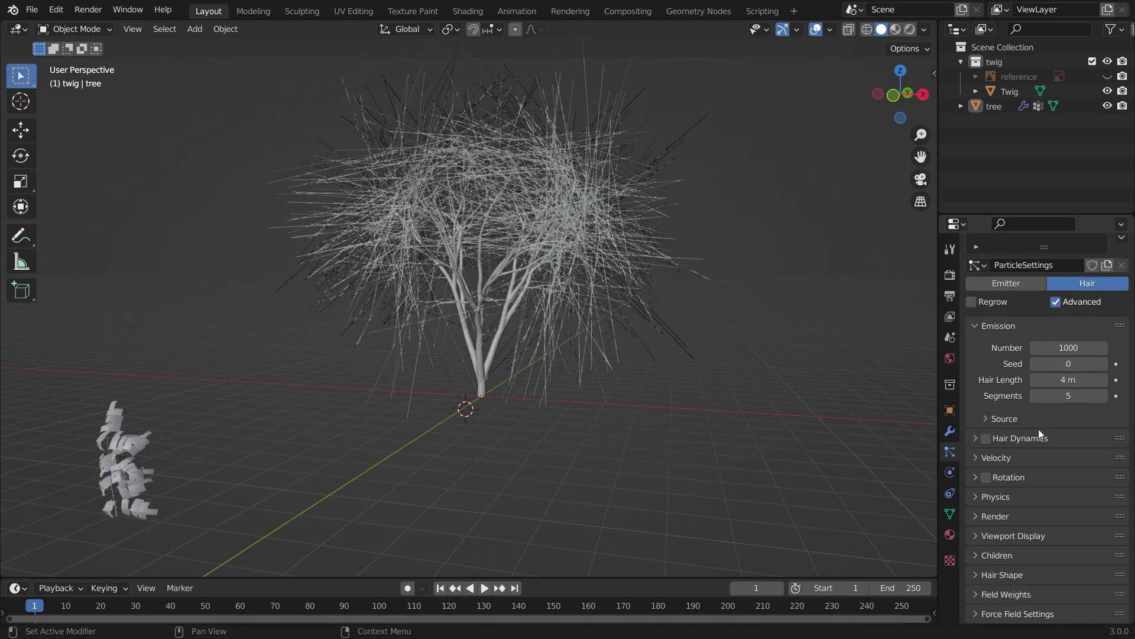
# Enable particle rotation and set its orientation axis to Global Z
pyautogui.click(986, 478)
pyautogui.click(976, 478)
pyautogui.click(1069, 499)
pyautogui.click(1041, 383)
pyautogui.moveTo(1131, 360); pyautogui.dragTo(1132, 450)
# Render the tree's hair particles as Object, with Twig as the instance object
pyautogui.click(986, 413)
pyautogui.click(986, 413)
pyautogui.click(989, 431)
pyautogui.click(1036, 451)
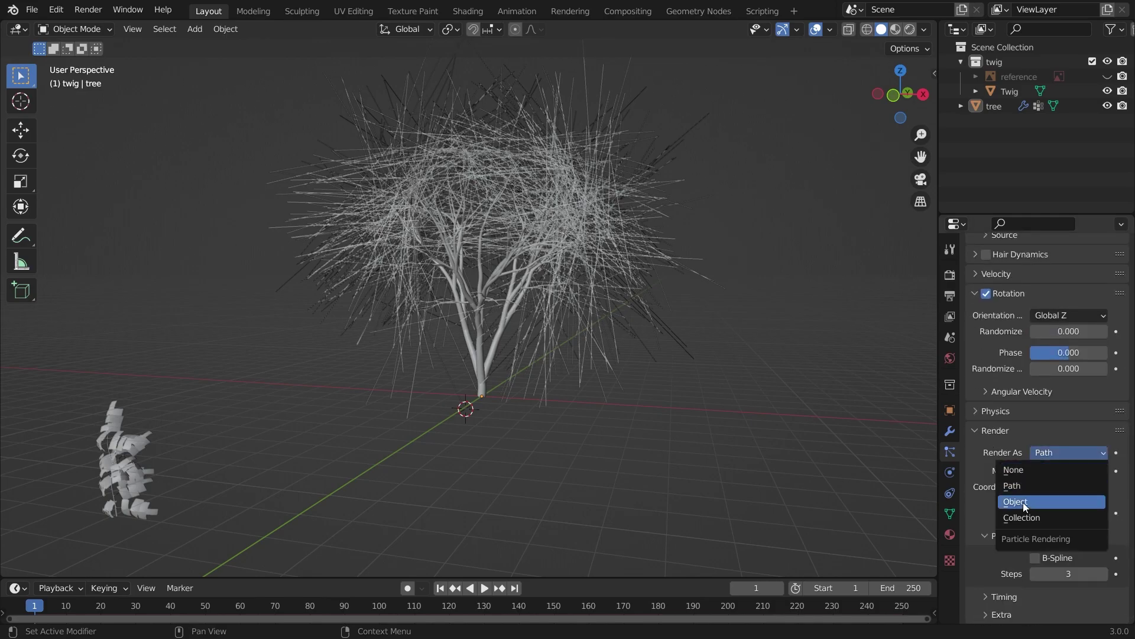
pyautogui.click(1025, 506)
pyautogui.keyDown('alt'); pyautogui.moveTo(470, 332); pyautogui.dragTo(471, 374); pyautogui.keyUp('alt')
pyautogui.scroll(7, 471, 374)
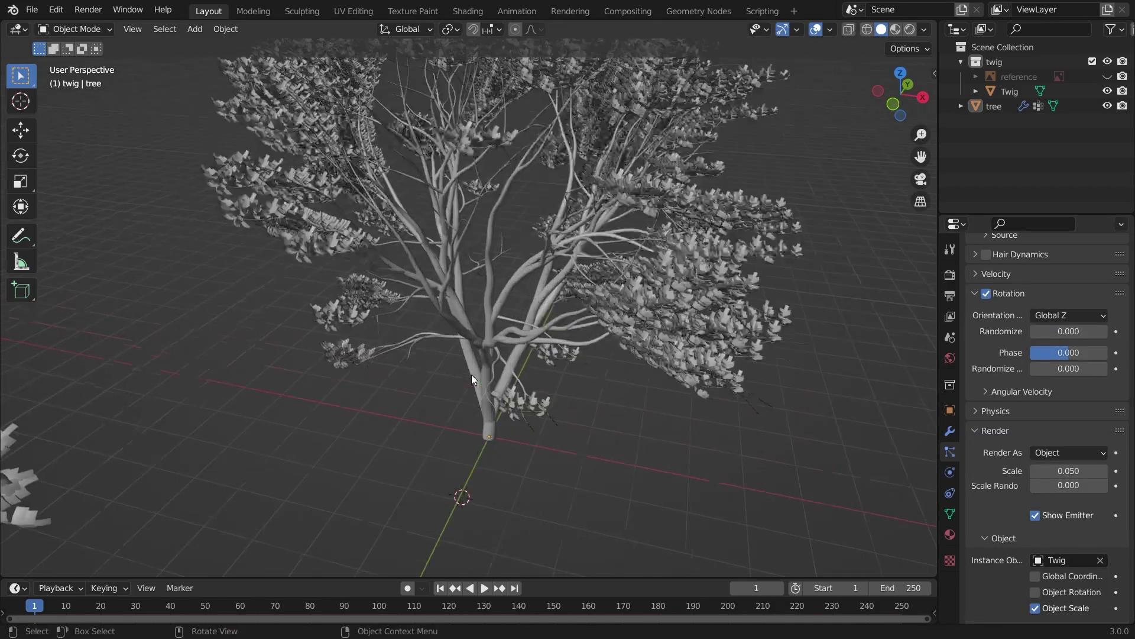
# Try to rotate the Twig object 90 degrees about the Z axis and undo it
pyautogui.press('KP_1')
pyautogui.scroll(-9, 470, 375)
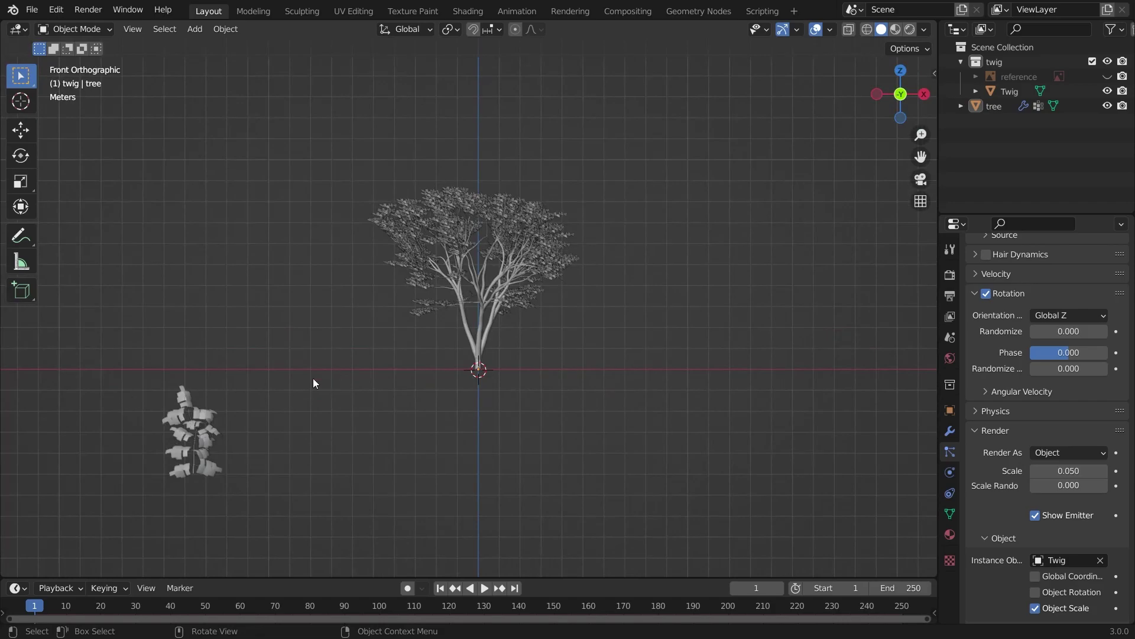
pyautogui.click(225, 435)
pyautogui.scroll(6, 225, 435)
pyautogui.press('r')
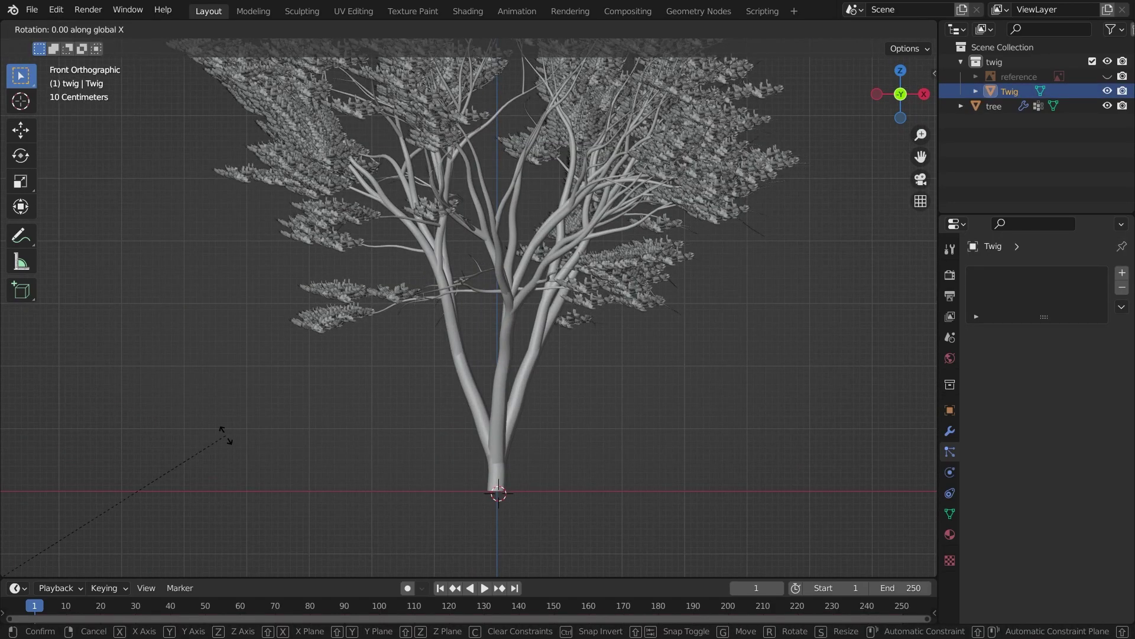
pyautogui.press('Return')
pyautogui.write('rz90')
pyautogui.press('Return')
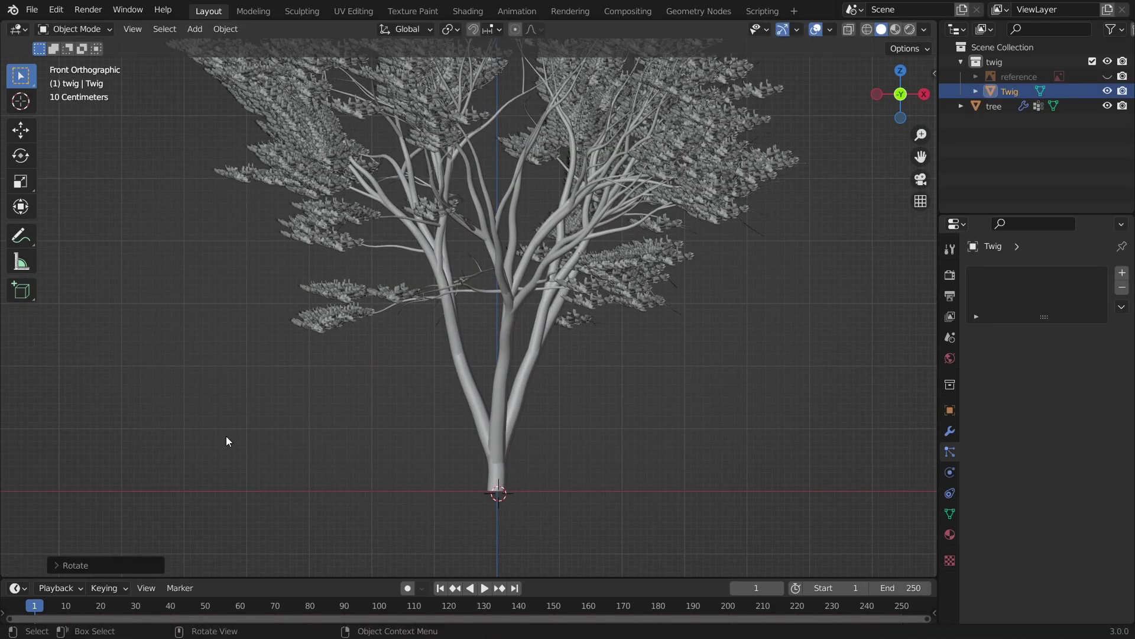
pyautogui.hotkey('ctrl', 'z')
pyautogui.hotkey('ctrl', 'z')
pyautogui.hotkey('ctrl', 'z')
# Enable Object Rotation for the twig instances in the tree's particle render settings
pyautogui.click(517, 378)
pyautogui.scroll(-10, 1045, 432)
pyautogui.scroll(-5, 600, 439)
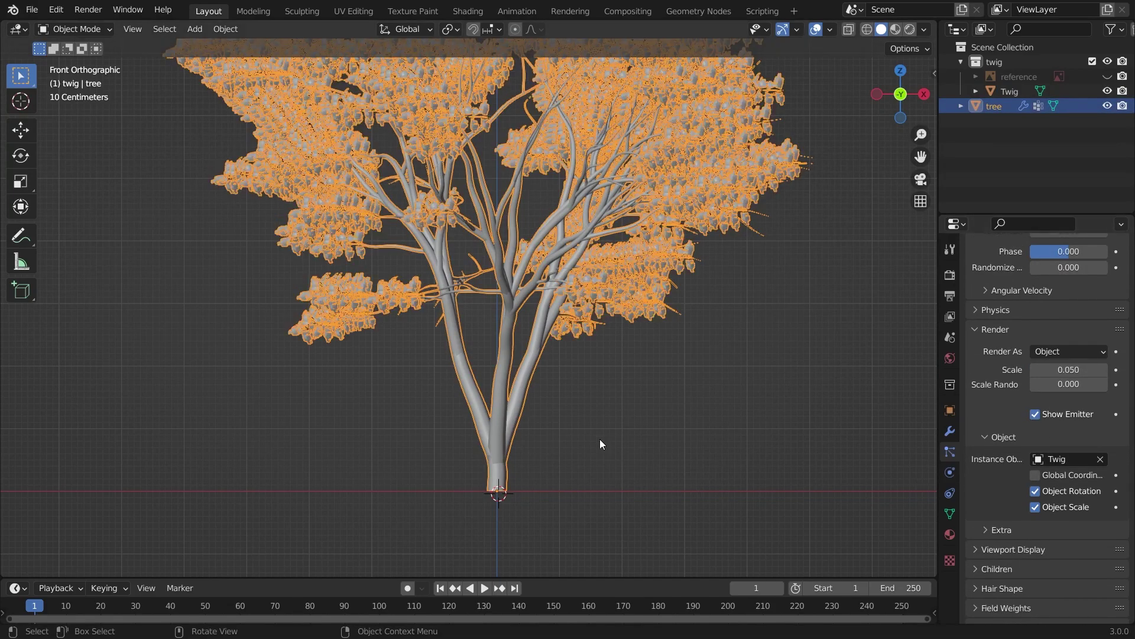
# Rotate the Twig object 90 degrees about Y, 90 degrees about Z, and another 90 and 180 degrees about Y
pyautogui.click(600, 440)
pyautogui.click(116, 510)
pyautogui.scroll(10, 391, 342)
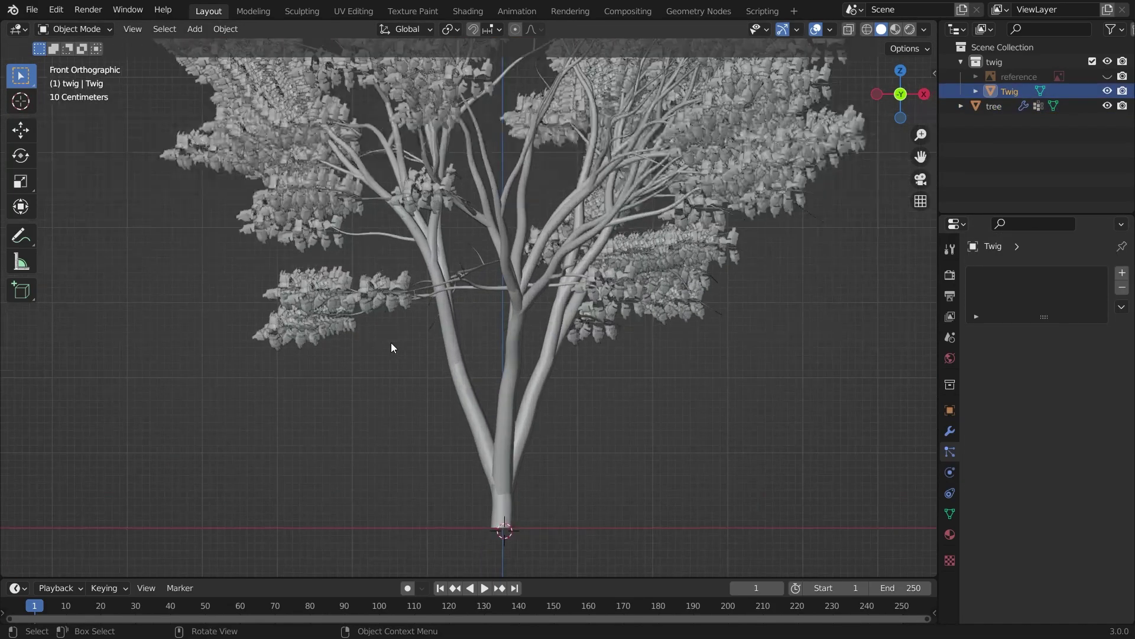
pyautogui.write('ry90')
pyautogui.press('Return')
pyautogui.write('rz90')
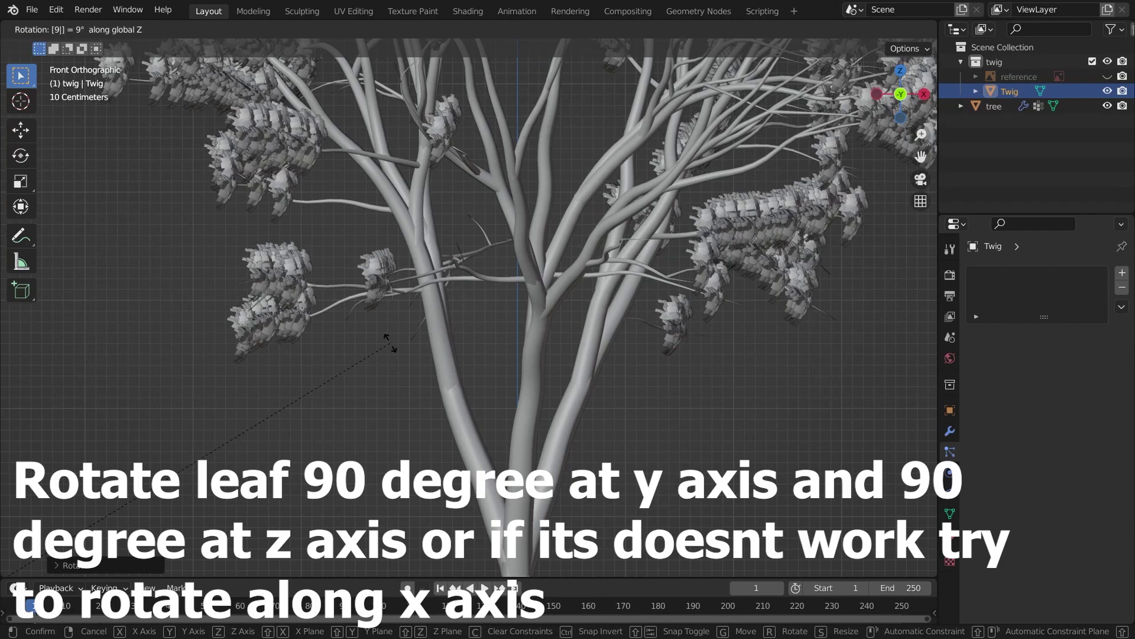
pyautogui.press('Return')
pyautogui.write('ry90')
pyautogui.press('Return')
pyautogui.write('ry180')
pyautogui.press('Return')
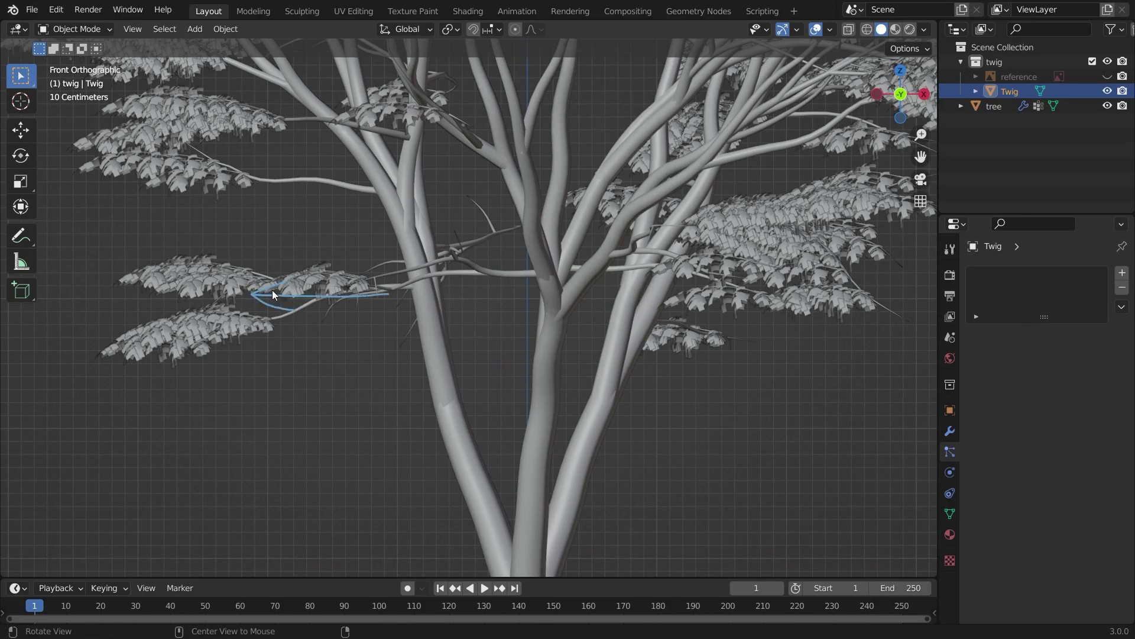
# Make a linked duplicate of the Twig object
pyautogui.hotkey('shift', 'd')
pyautogui.press('x')
pyautogui.click(115, 210)
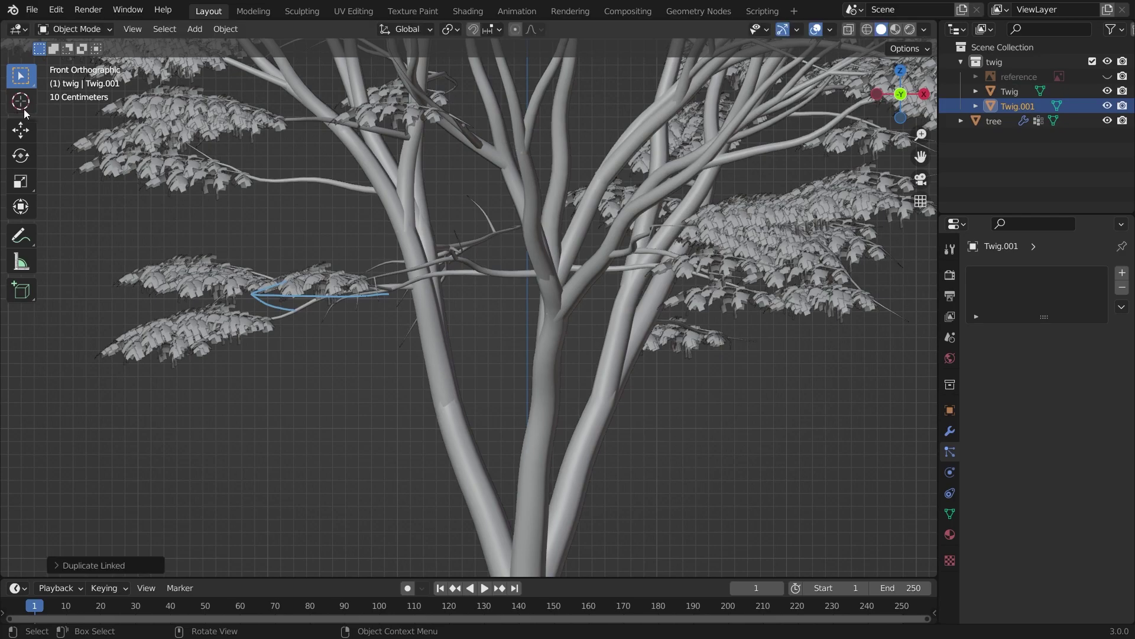
pyautogui.click(21, 236)
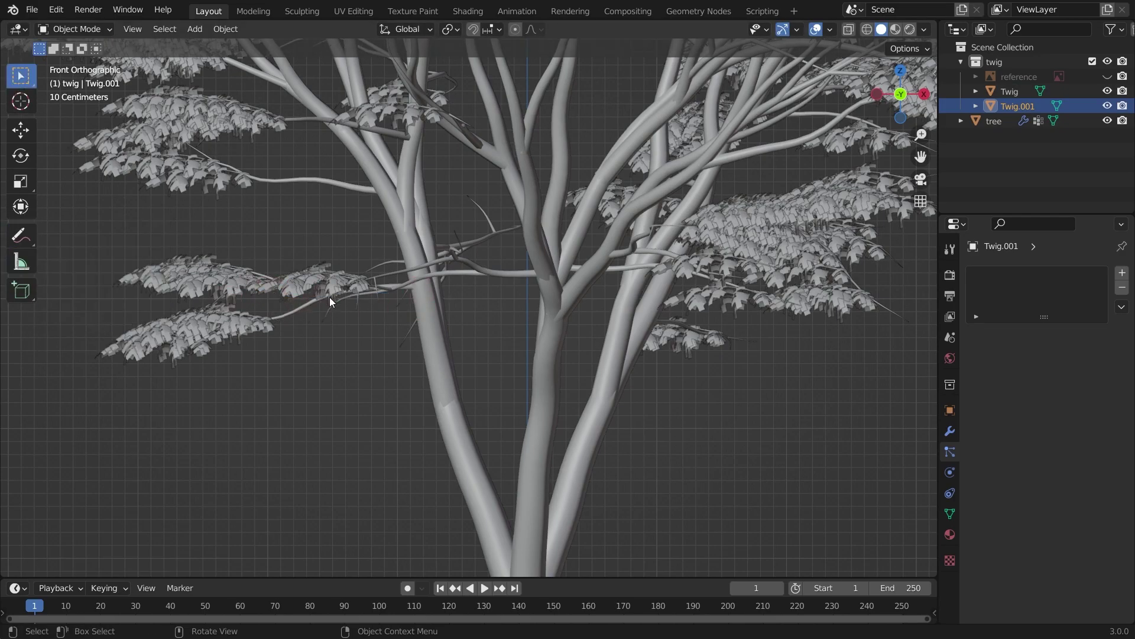
# Set the tree's hair particles to emit from Vertices
pyautogui.click(416, 295)
pyautogui.scroll(-8, 416, 296)
pyautogui.hotkey('alt', 'a')
pyautogui.click(1052, 492)
pyautogui.click(1068, 510)
pyautogui.click(1059, 494)
# Set the particle rotation to Randomize 0.127, Phase 1.000 and Randomize Phase 2.000
pyautogui.scroll(-8, 1061, 450)
pyautogui.moveTo(1065, 425); pyautogui.dragTo(1108, 424)
pyautogui.moveTo(1068, 385); pyautogui.dragTo(1078, 385)
# Set the twig particle scale to 0.070 while previewing the tree in rendered shading
pyautogui.click(897, 30)
pyautogui.click(910, 30)
pyautogui.click(1106, 523)
pyautogui.click(1106, 523)
pyautogui.click(866, 31)
# Open the tree mesh in Edit Mode and select the vertices of its twig vertex group
pyautogui.click(615, 203)
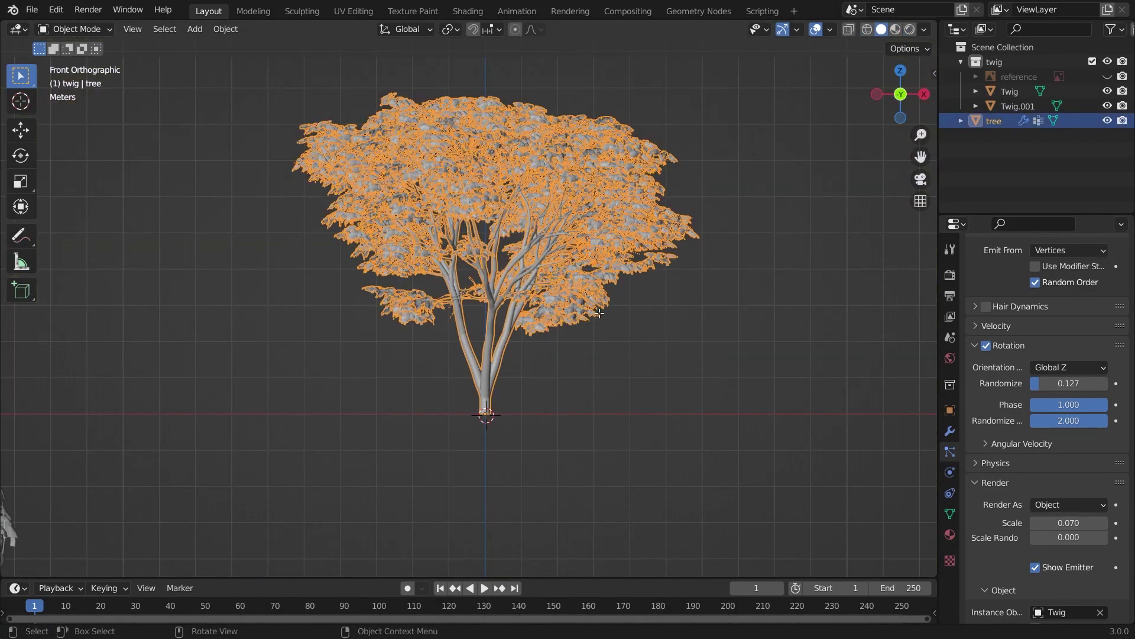
pyautogui.press('Tab')
pyautogui.click(950, 514)
pyautogui.press('Tab')
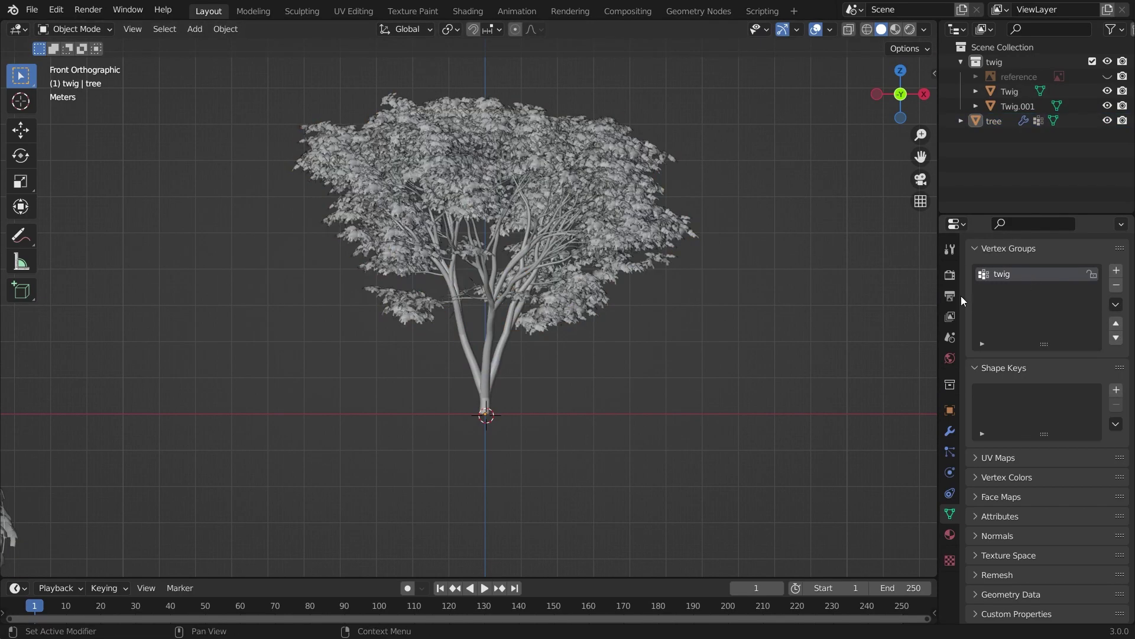
pyautogui.press('Tab')
pyautogui.click(1074, 362)
# Circle-select additional branch tips on the tree in wireframe, working from the front and top views
pyautogui.press('c')
pyautogui.moveTo(637, 247)
pyautogui.mouseDown(button='middle')
pyautogui.moveTo(755, 296)
pyautogui.moveTo(622, 134)
pyautogui.mouseUp(button='middle')
pyautogui.press('Escape')
pyautogui.press('z')
pyautogui.click(565, 325)
pyautogui.press('KP_7')
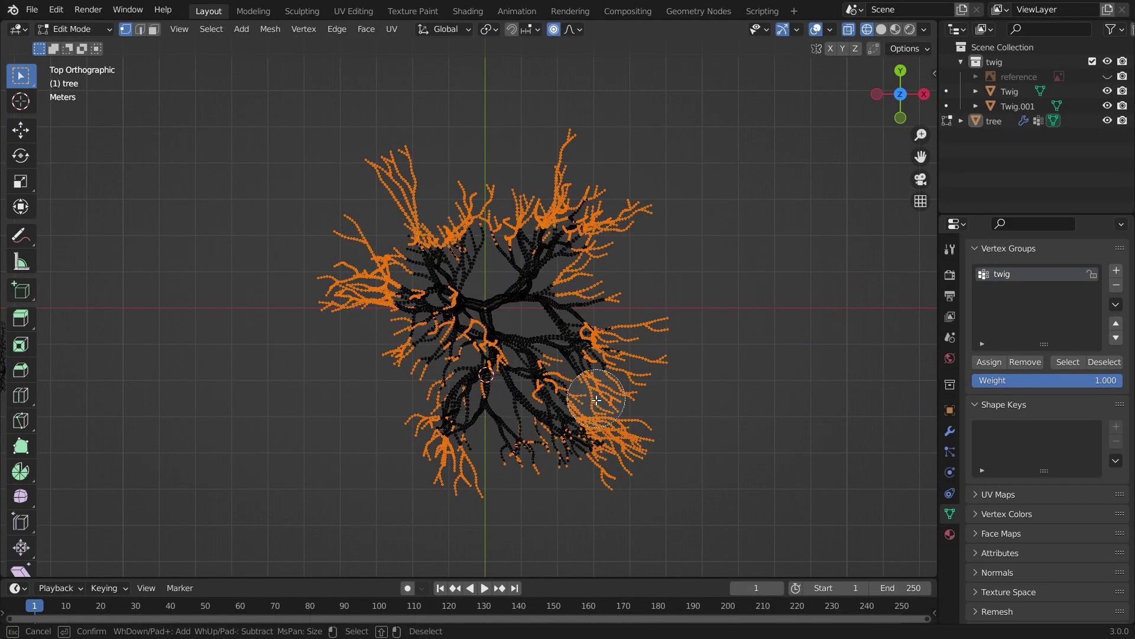
pyautogui.press('Escape')
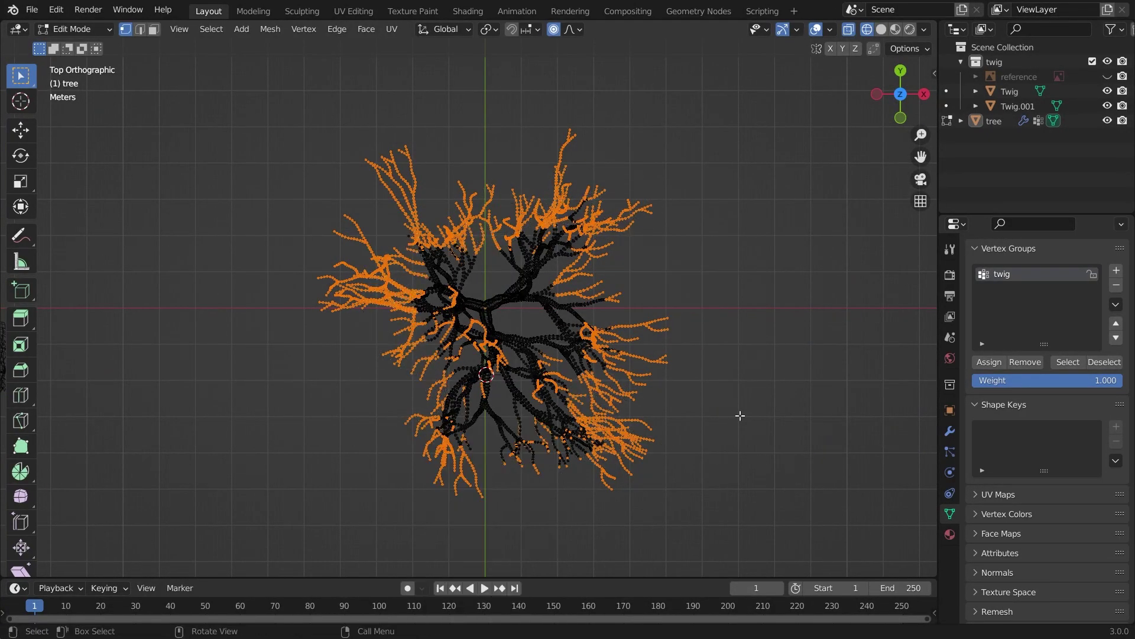
pyautogui.press('Escape')
pyautogui.moveTo(574, 459); pyautogui.dragTo(571, 367, button='middle')
# Assign the enlarged branch-tip selection to the twig vertex group and preview the tree in rendered shading from the front
pyautogui.click(989, 362)
pyautogui.press('Tab')
pyautogui.moveTo(735, 411); pyautogui.dragTo(662, 384, button='middle')
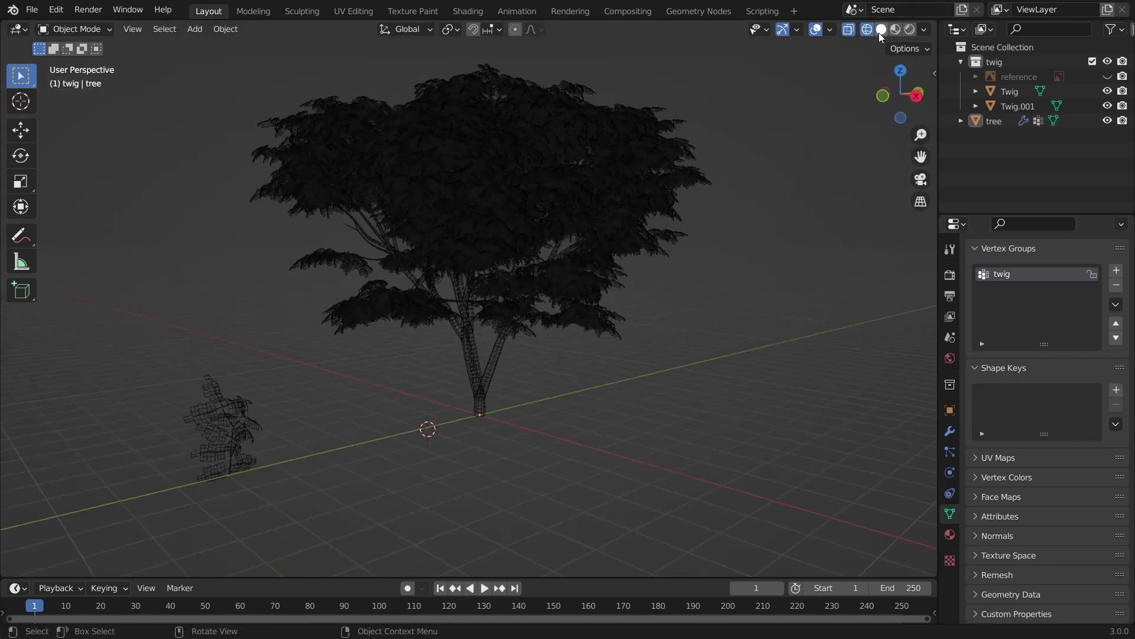
pyautogui.click(881, 30)
pyautogui.press('KP_1')
pyautogui.click(909, 29)
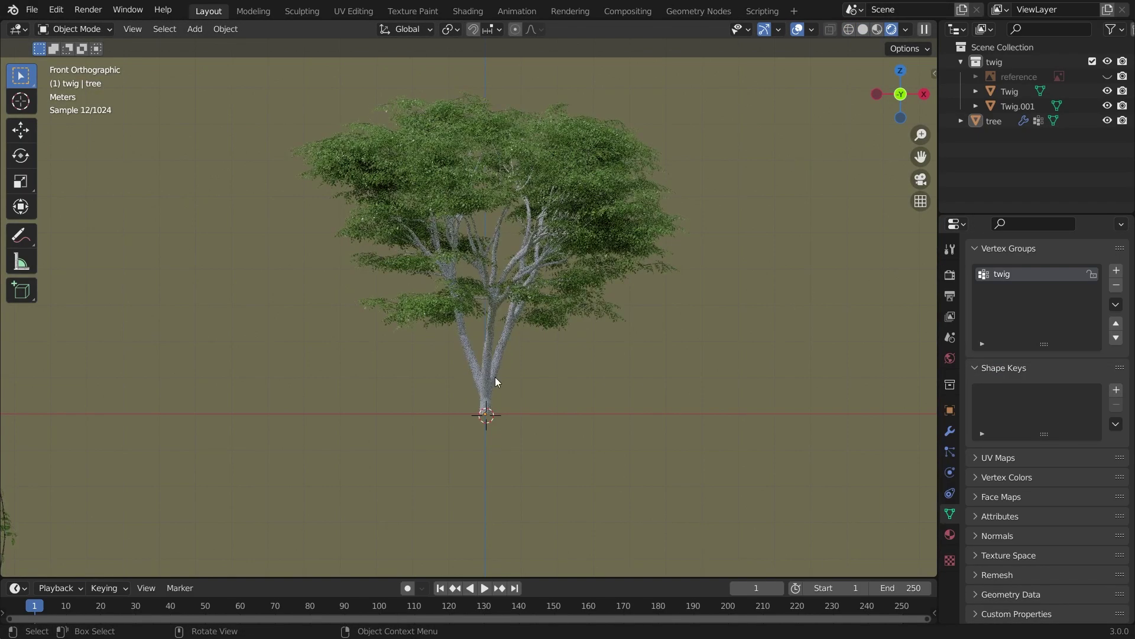
# Unwrap the whole tree mesh in Edit Mode from the Shading workspace
pyautogui.click(496, 381)
pyautogui.click(468, 11)
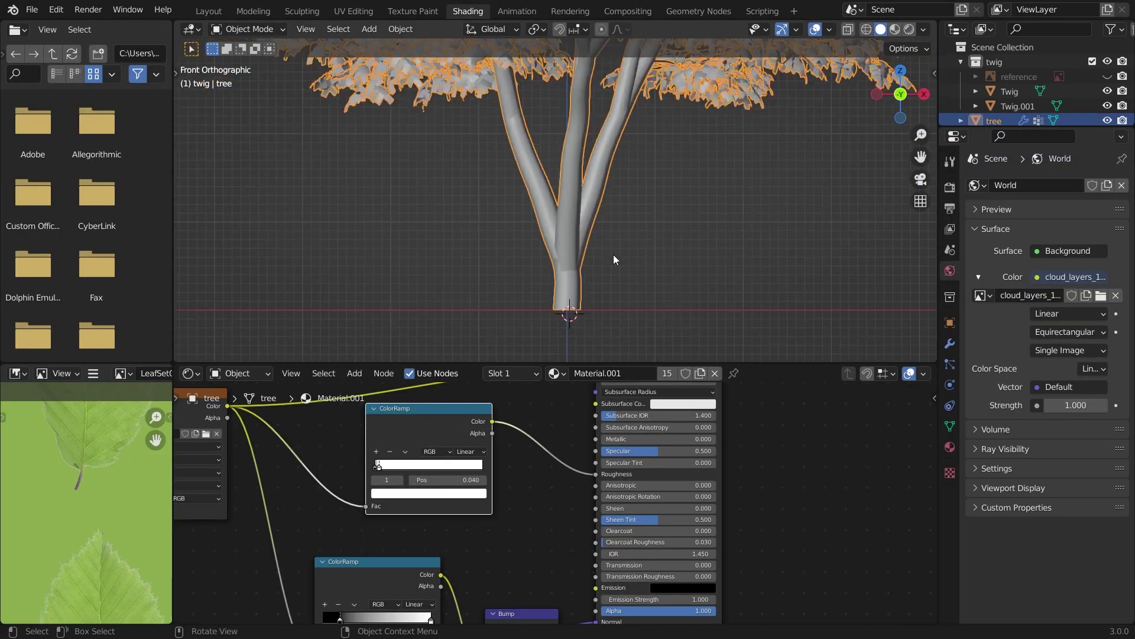
pyautogui.press('Tab')
pyautogui.press('u')
pyautogui.click(563, 254)
pyautogui.click(634, 369)
# Scale up the tree's UV layout over the BlackAlder35.jpg bark texture and show the material on the trunk
pyautogui.click(353, 10)
pyautogui.press('s')
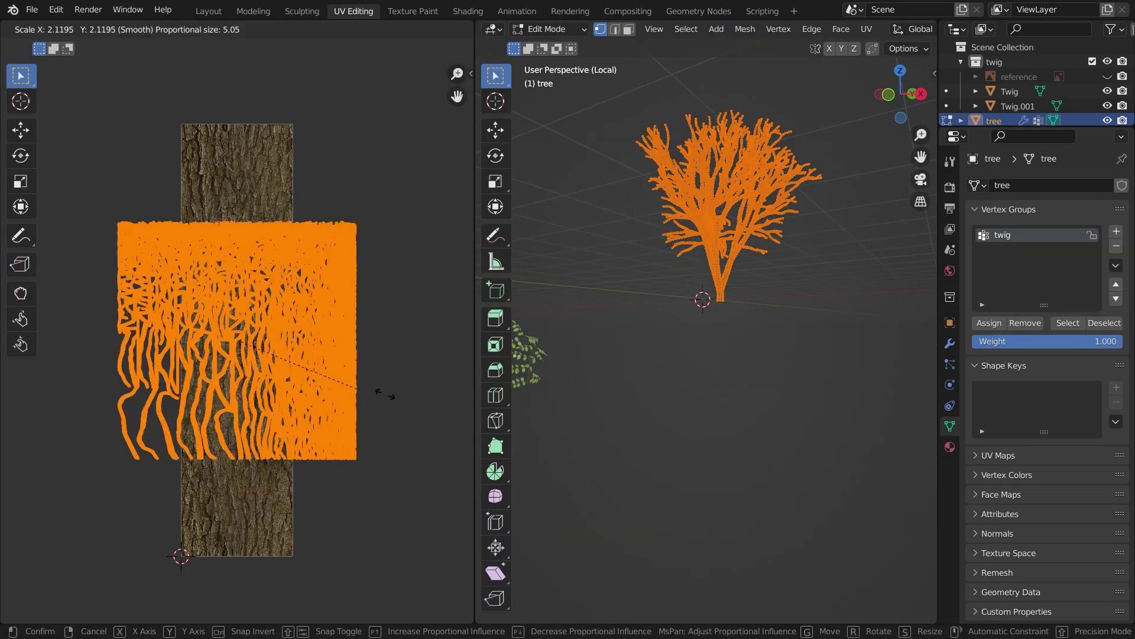
pyautogui.click(765, 321)
pyautogui.press('z')
pyautogui.click(768, 409)
pyautogui.scroll(10, 773, 385)
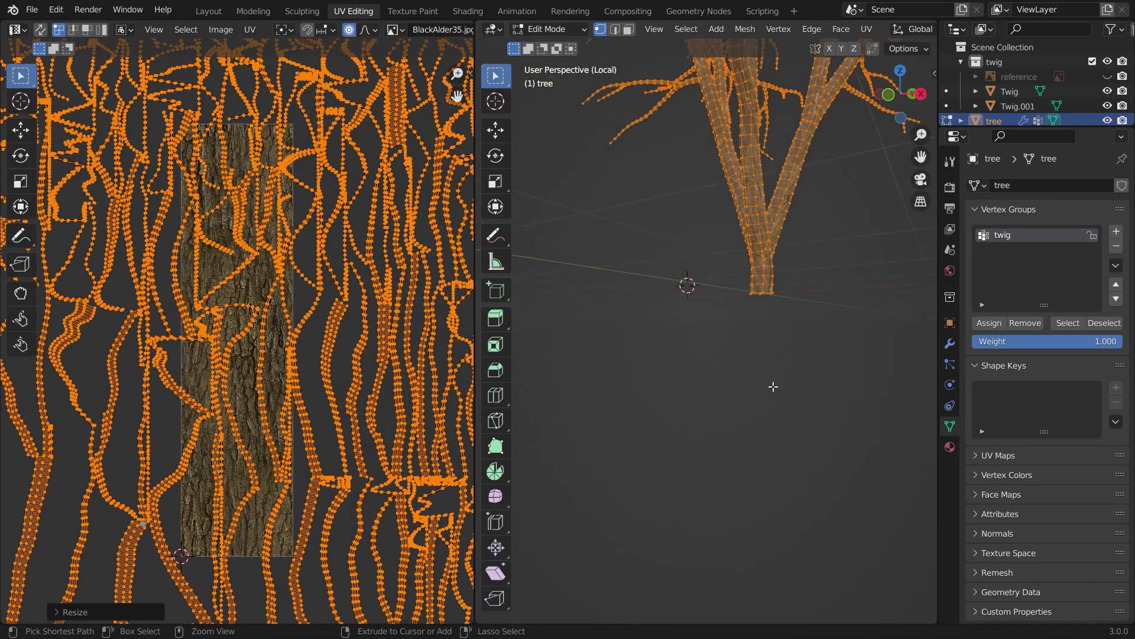
# Enlarge the tree's UVs further while checking the bark on the trunk, and leave Edit Mode
pyautogui.keyDown('shift'); pyautogui.moveTo(773, 387); pyautogui.dragTo(735, 387, button='middle'); pyautogui.keyUp('shift')
pyautogui.press('s')
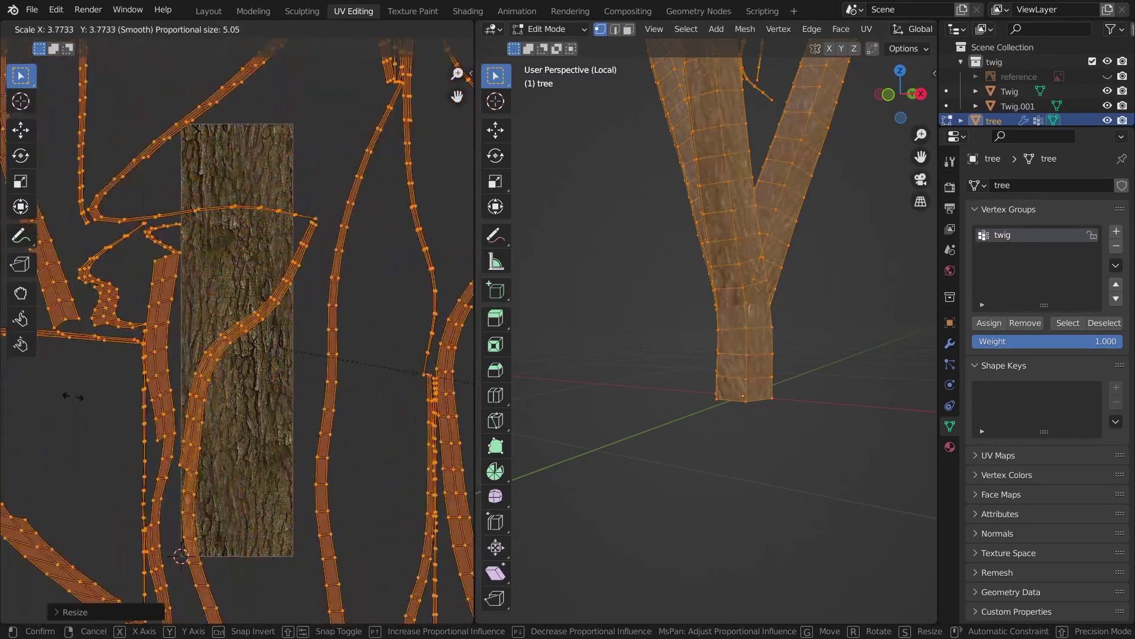
pyautogui.click(165, 408)
pyautogui.press('KP_3')
pyautogui.press('Tab')
pyautogui.scroll(-16, 662, 415)
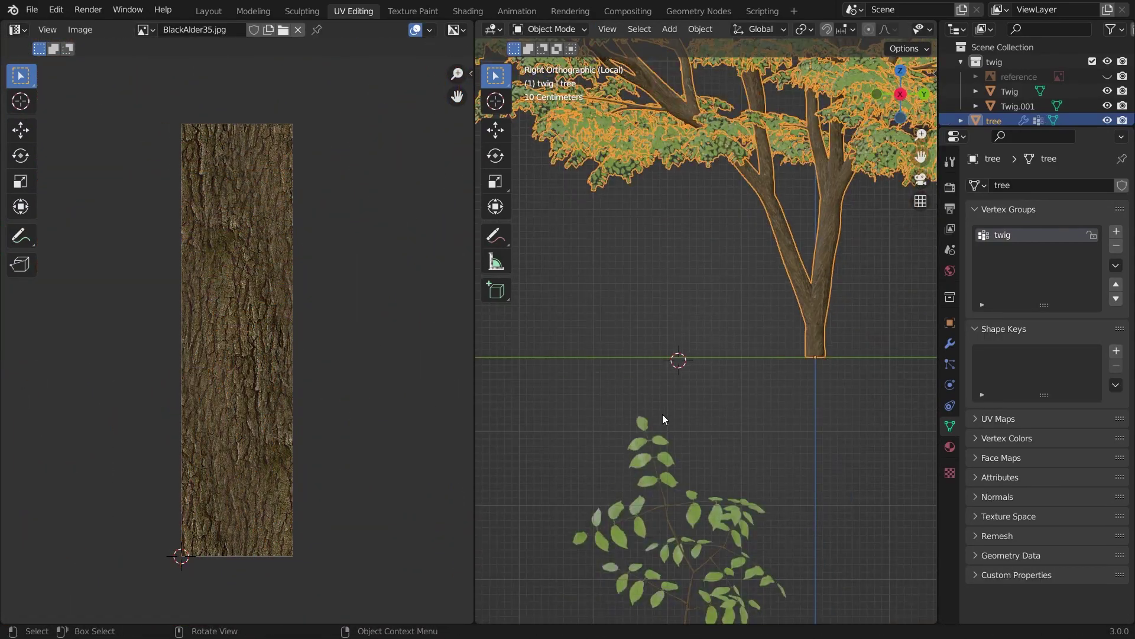
# Examine the bark-textured tree in rendered shading in the Layout workspace
pyautogui.click(662, 415)
pyautogui.press('z')
pyautogui.click(783, 385)
pyautogui.click(209, 11)
pyautogui.click(892, 29)
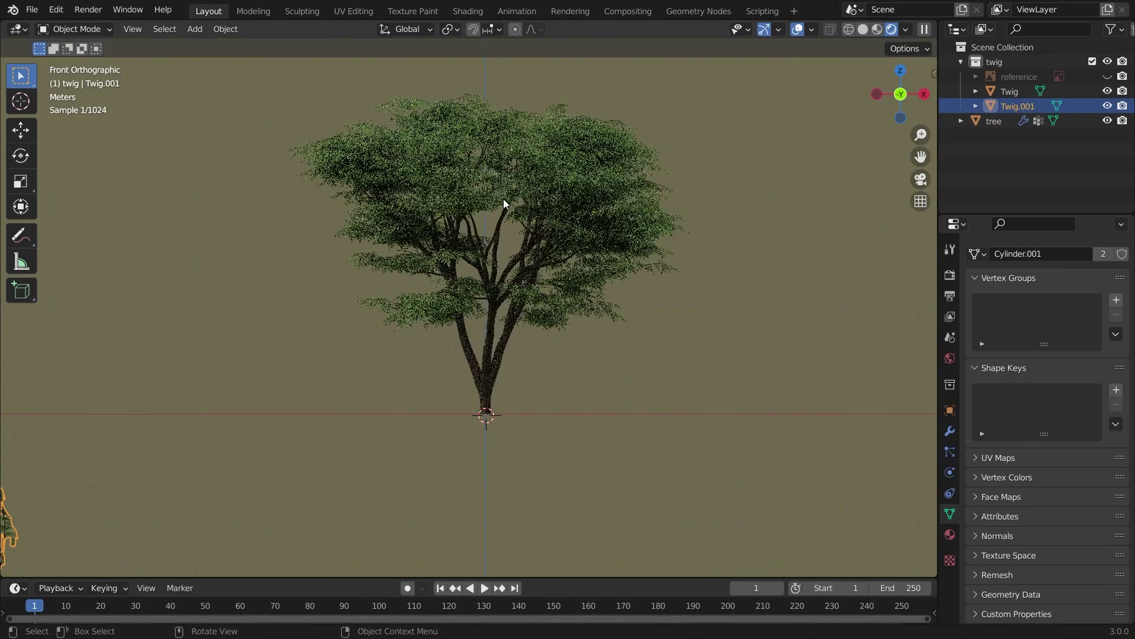
pyautogui.moveTo(502, 198)
pyautogui.mouseDown(button='middle')
pyautogui.moveTo(590, 298)
pyautogui.moveTo(532, 329)
pyautogui.mouseUp(button='middle')
# Set the tree's particle Scale Randomness to 0.351 and the particle scale to 0.070
pyautogui.click(533, 329)
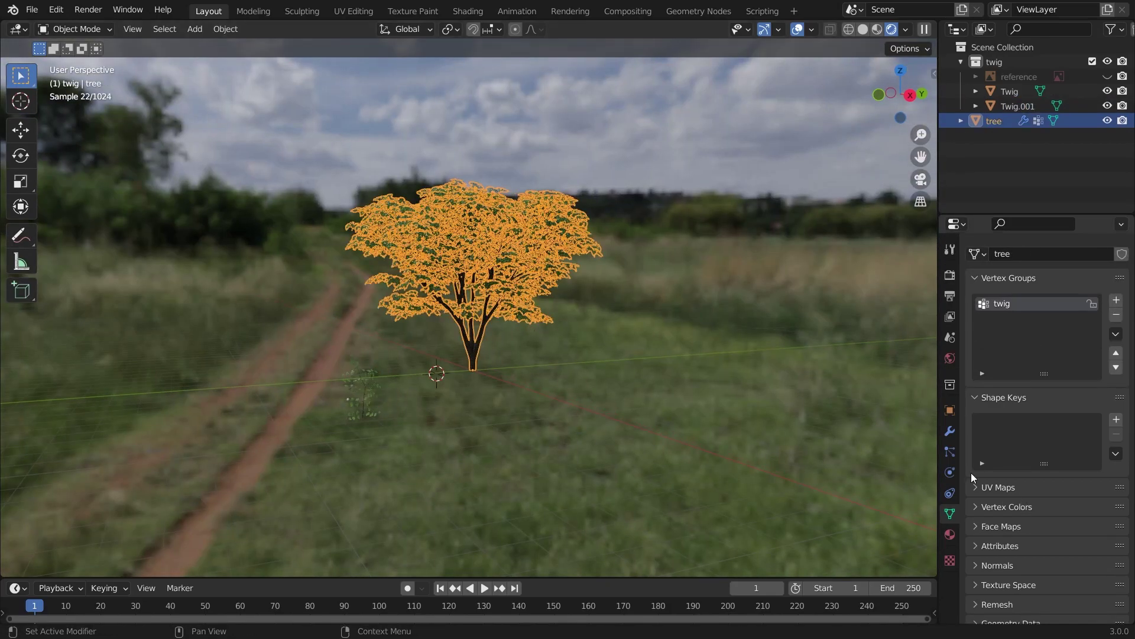
pyautogui.click(950, 452)
pyautogui.click(440, 349)
pyautogui.moveTo(440, 348); pyautogui.dragTo(494, 351, button='middle')
pyautogui.scroll(-8, 1066, 484)
pyautogui.click(1104, 430)
pyautogui.click(863, 30)
pyautogui.press('KP_1')
pyautogui.moveTo(1055, 446); pyautogui.dragTo(1082, 445)
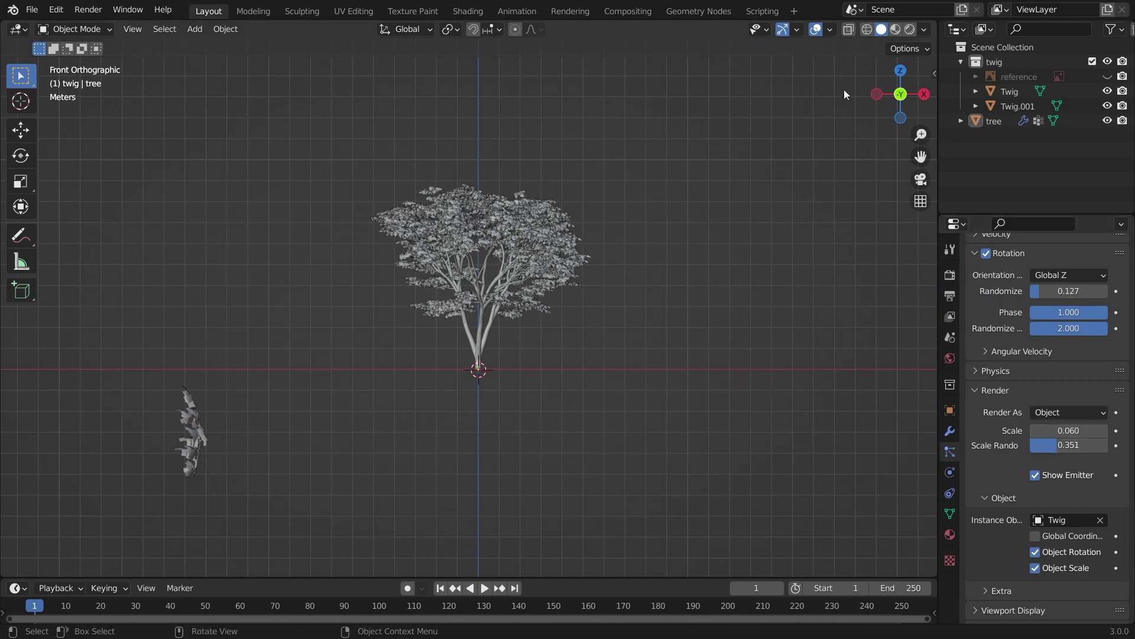
pyautogui.click(910, 29)
pyautogui.click(1103, 430)
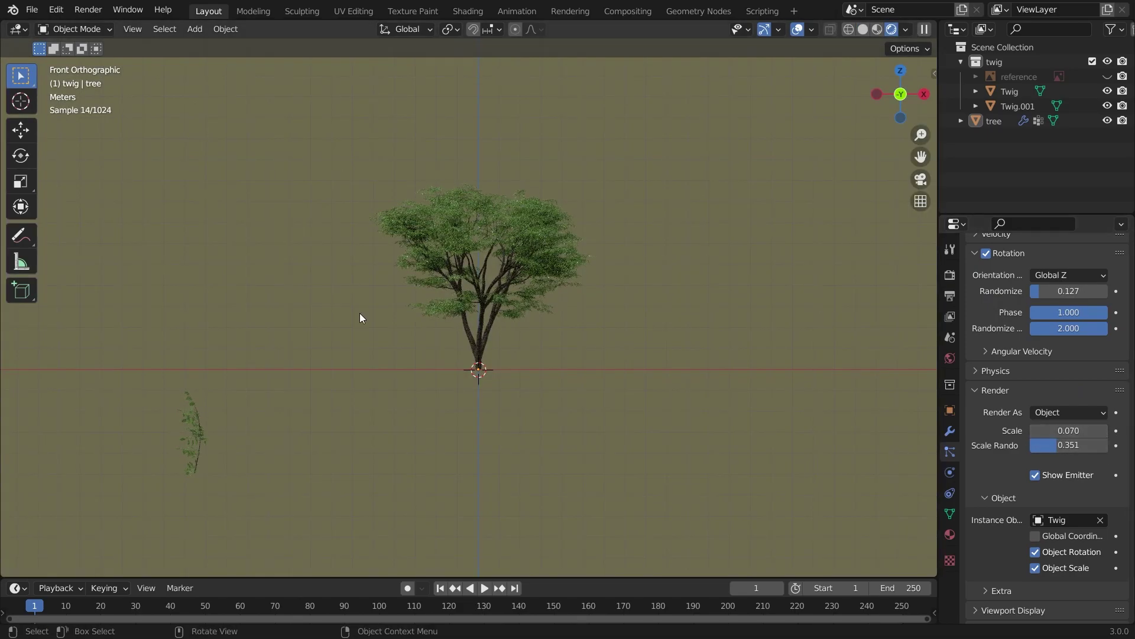
# Define a viewport render region around the tree and return to solid shading
pyautogui.moveTo(295, 117); pyautogui.dragTo(647, 435)
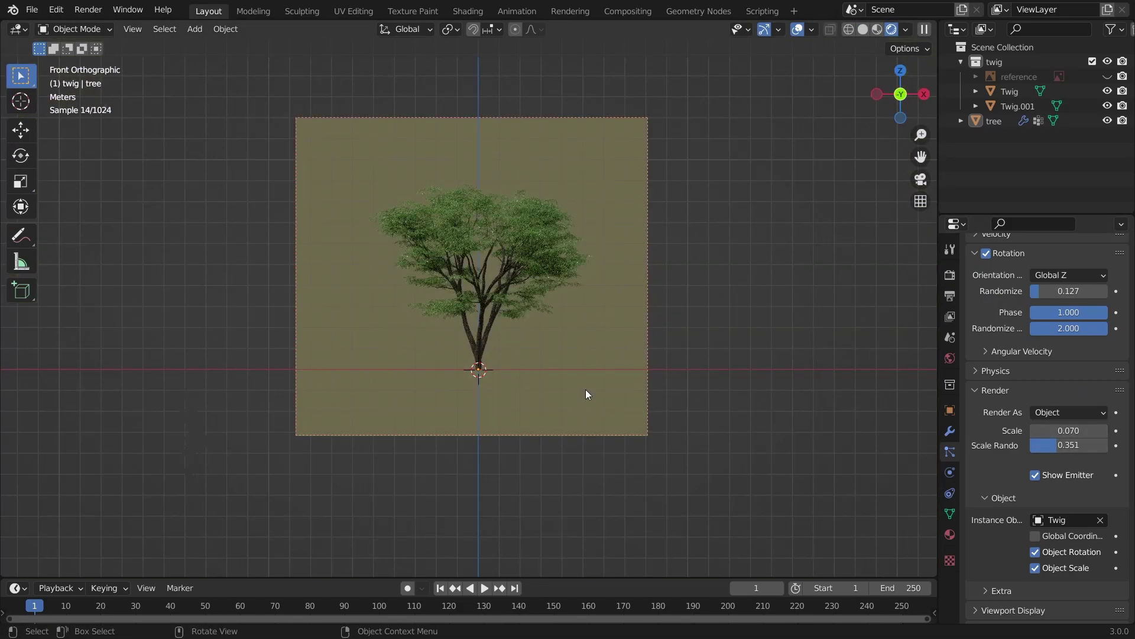
pyautogui.moveTo(585, 389); pyautogui.dragTo(540, 402, button='middle')
pyautogui.click(863, 29)
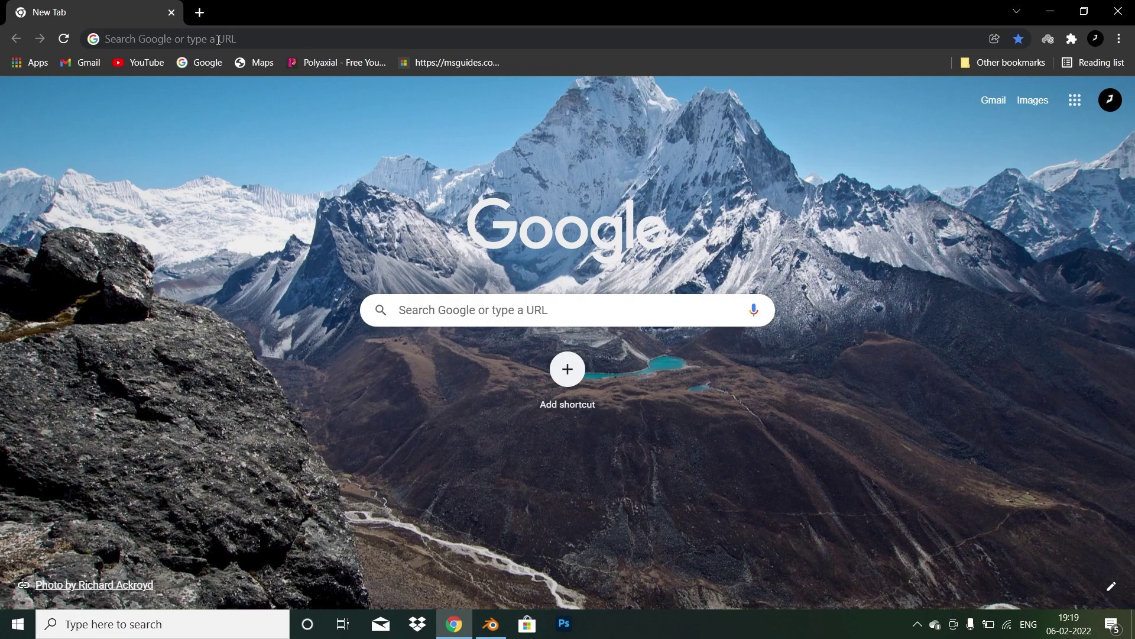
# Search Google in Chrome for mtree addon for blender and open the modular_tree GitHub repository
pyautogui.click(218, 40)
pyautogui.write('mtr')
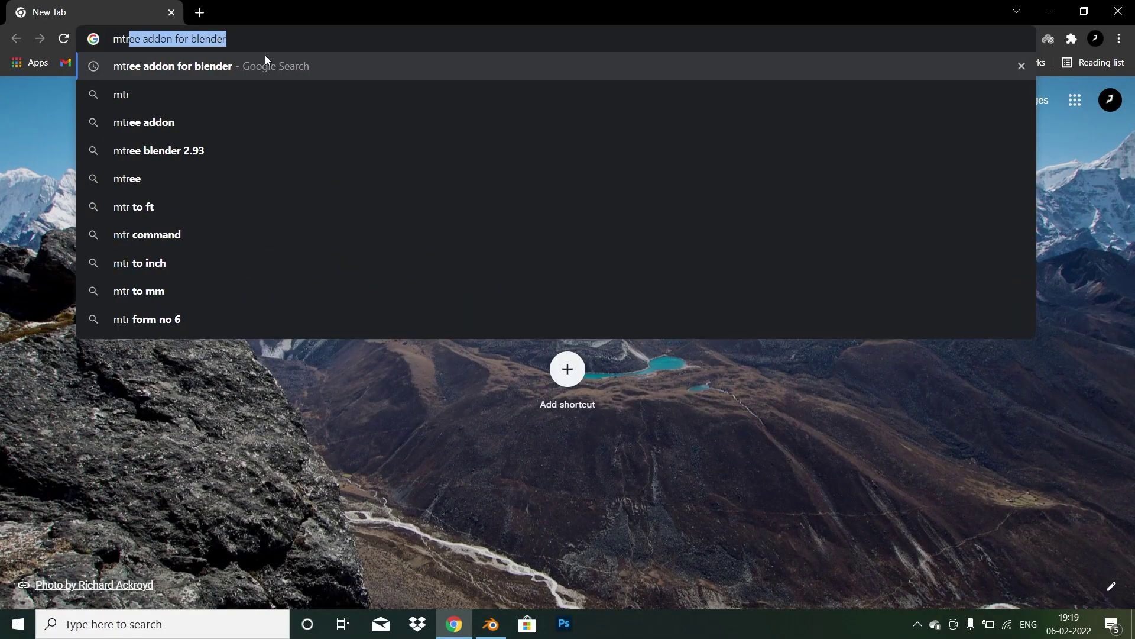
pyautogui.press('Return')
pyautogui.click(259, 367)
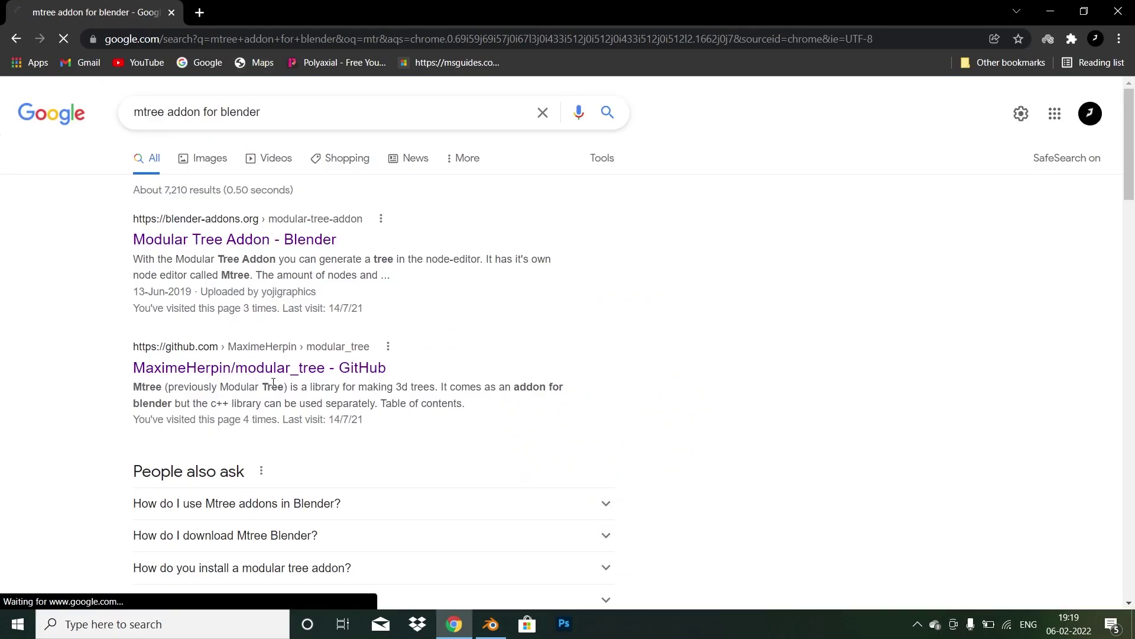
# Download modular_tree_4_0_2_windows.zip from the repository's latest release
pyautogui.scroll(-9, 252, 421)
pyautogui.scroll(-2, 252, 421)
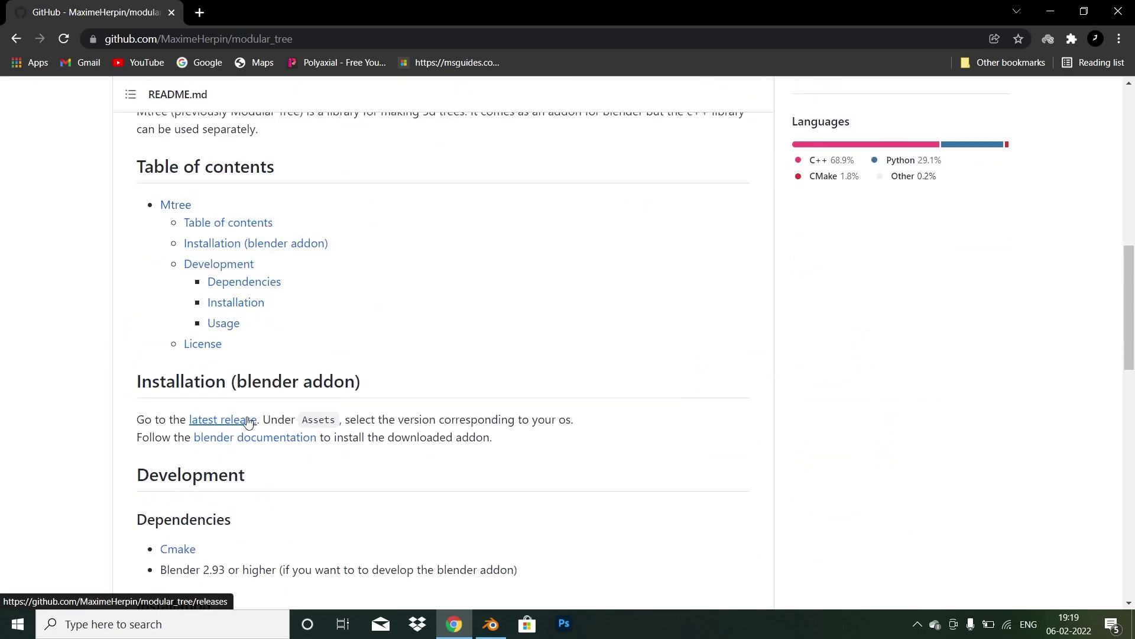
pyautogui.click(248, 421)
pyautogui.click(446, 525)
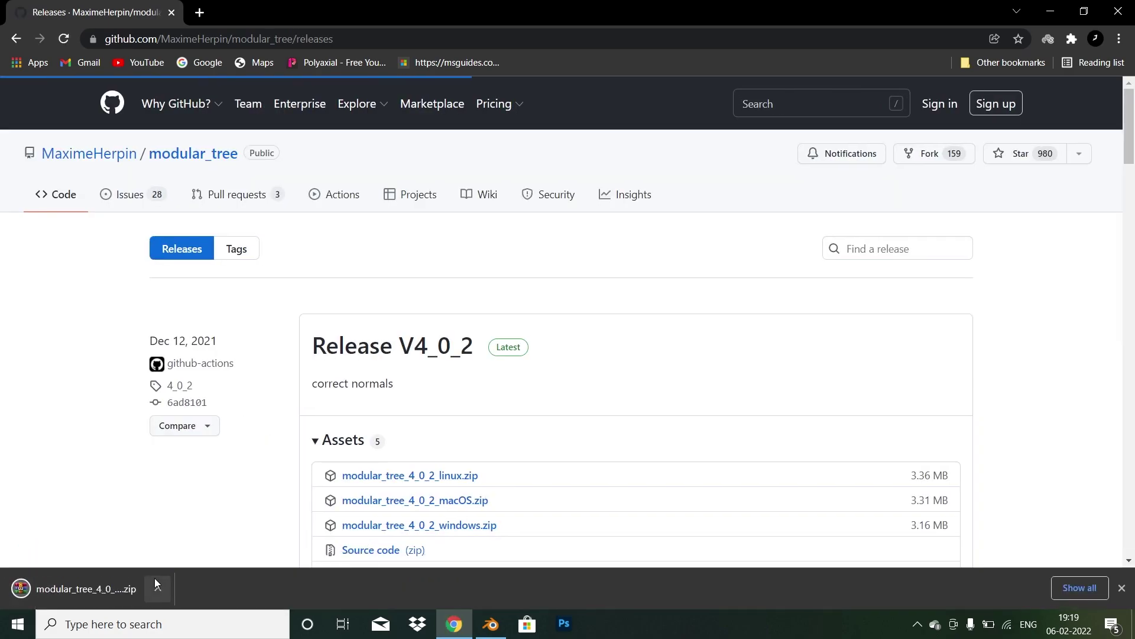
# Close Chrome, switch back to Blender and show the tree from the front
pyautogui.click(1118, 11)
pyautogui.moveTo(488, 634)
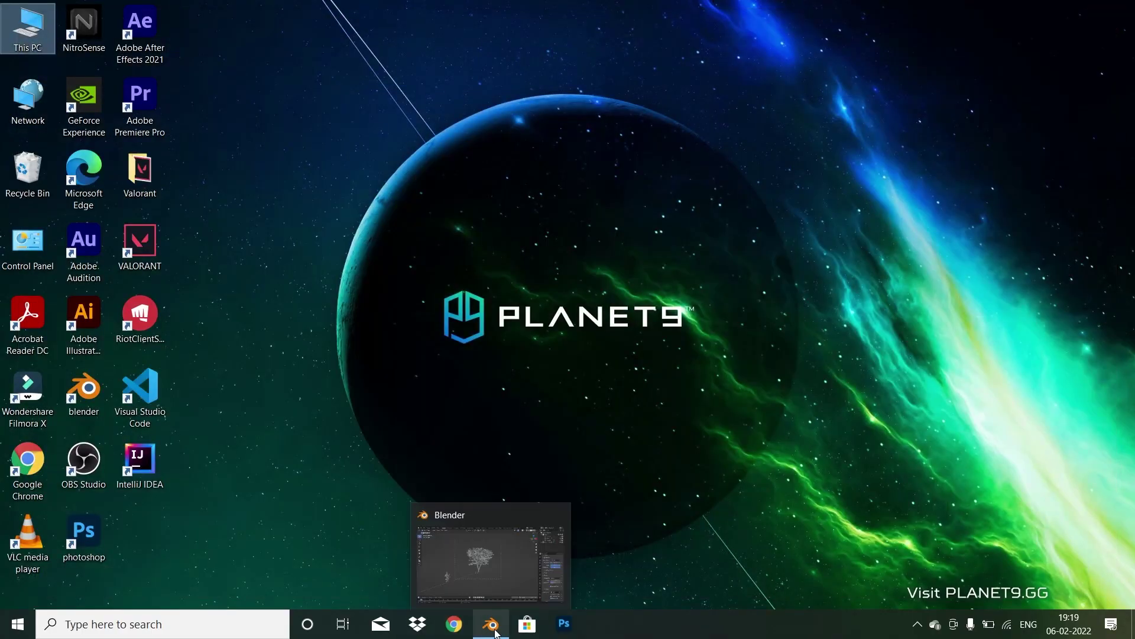
pyautogui.click(487, 566)
pyautogui.click(94, 30)
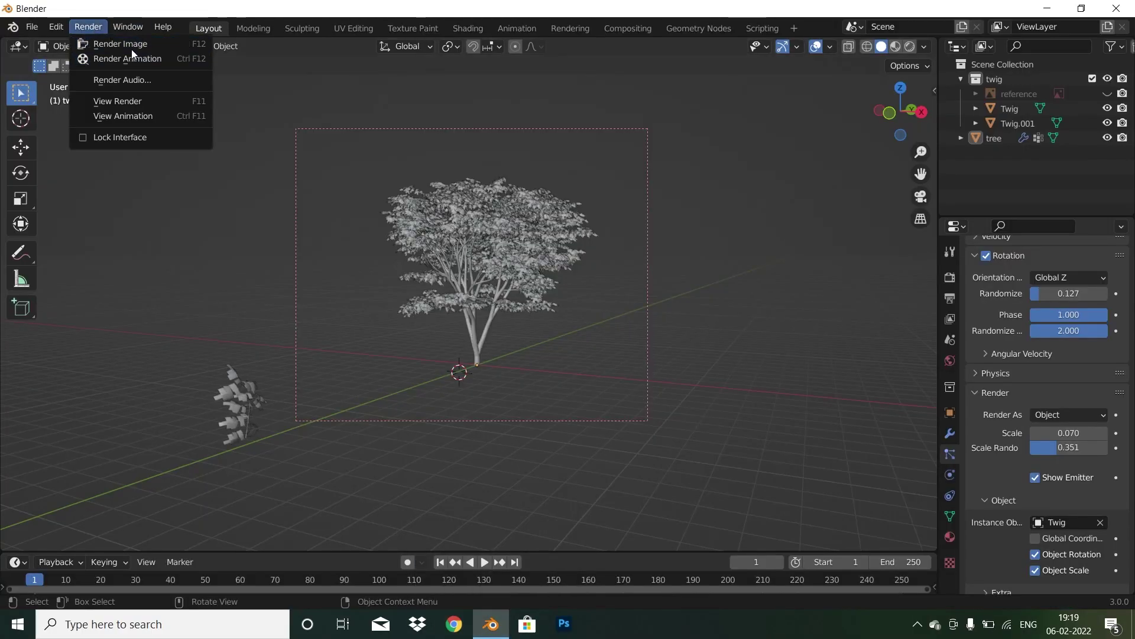
pyautogui.click(157, 72)
pyautogui.press('KP_1')
# Install modular_tree_4_0_2_windows.zip from the Downloads folder as an add-on and enable Modular Tree
pyautogui.click(56, 10)
pyautogui.click(79, 221)
pyautogui.click(393, 46)
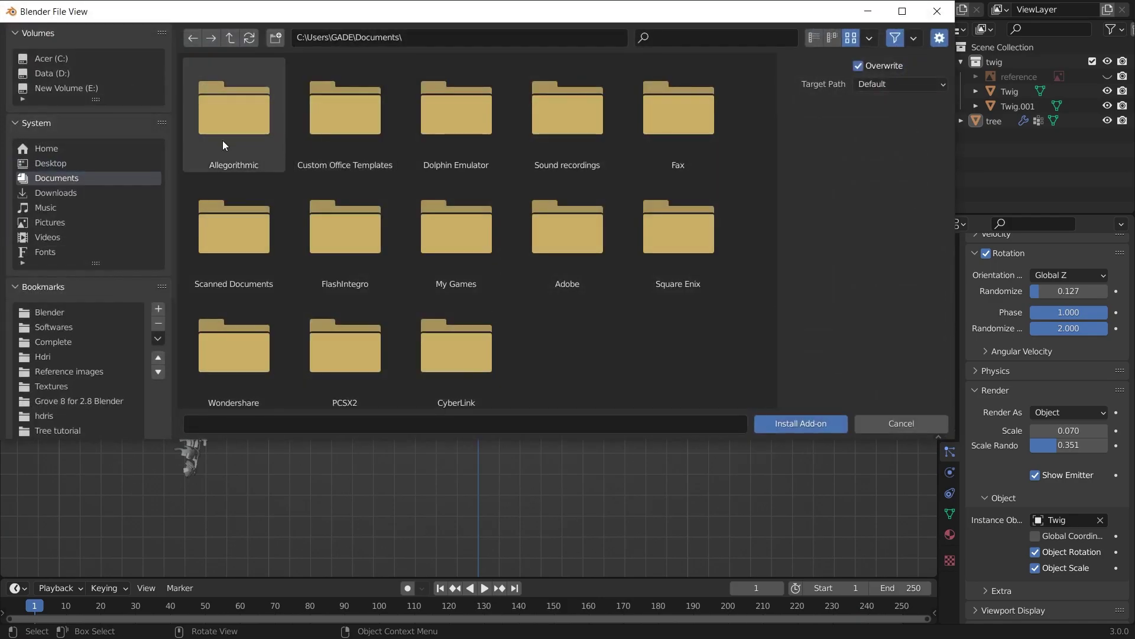
pyautogui.click(66, 195)
pyautogui.doubleClick(251, 124)
pyautogui.click(144, 91)
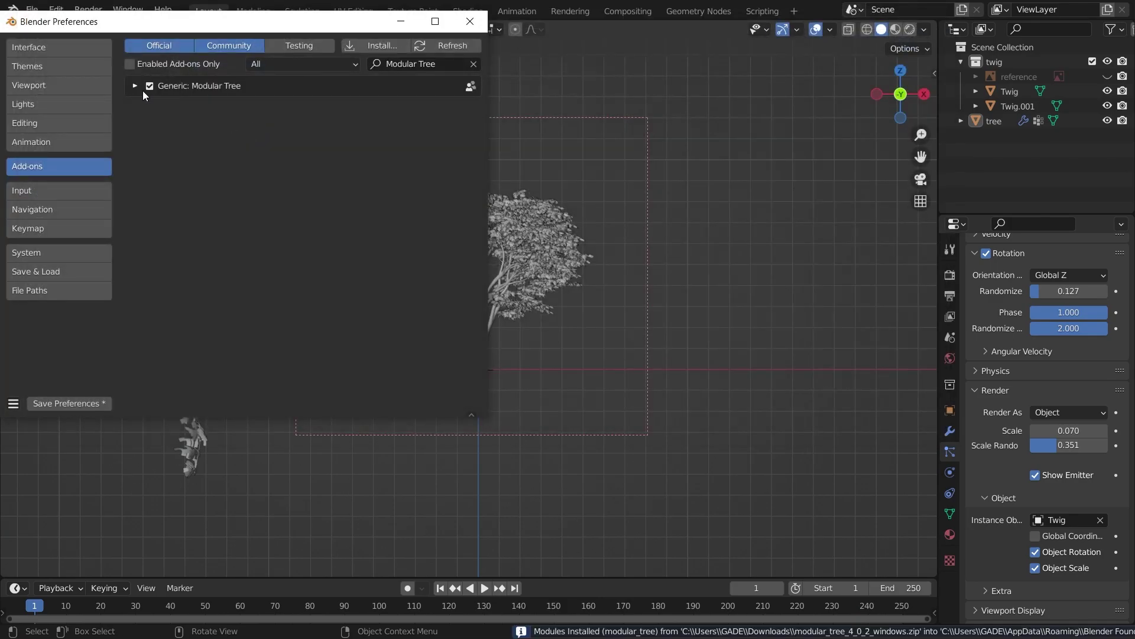
# Filter the add-on list by "mo", clear the filter and close the preferences
pyautogui.click(473, 64)
pyautogui.click(437, 65)
pyautogui.write('mo')
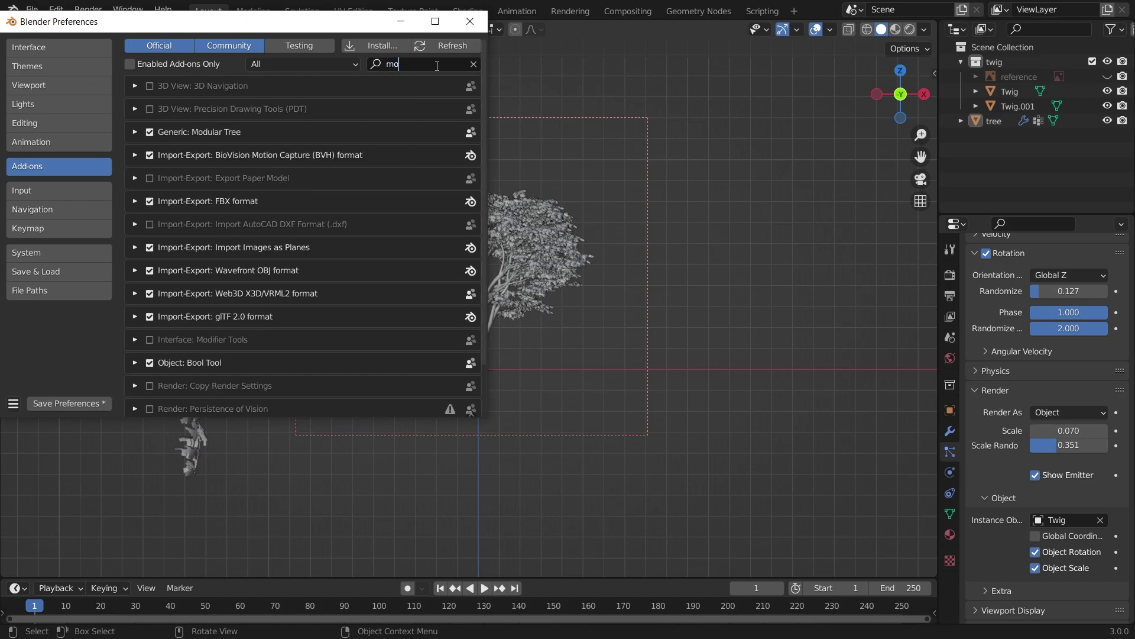
pyautogui.click(473, 64)
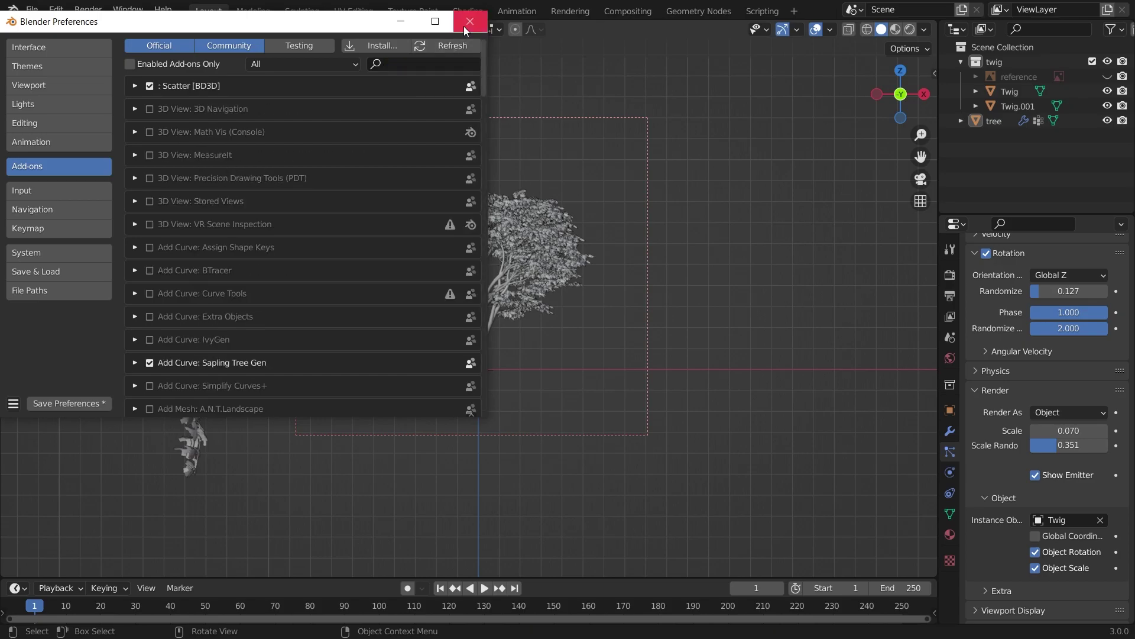
pyautogui.click(470, 22)
# Set up an Mtree node tree editor in the Shading workspace and show its Mtree preset settings
pyautogui.click(468, 10)
pyautogui.click(191, 373)
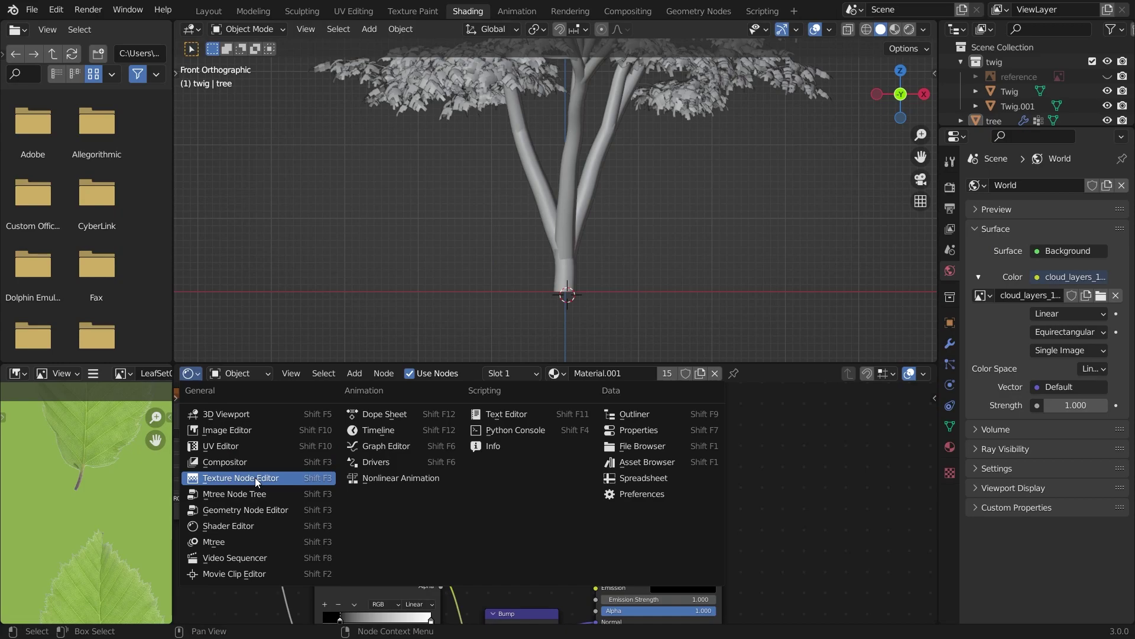
pyautogui.click(254, 495)
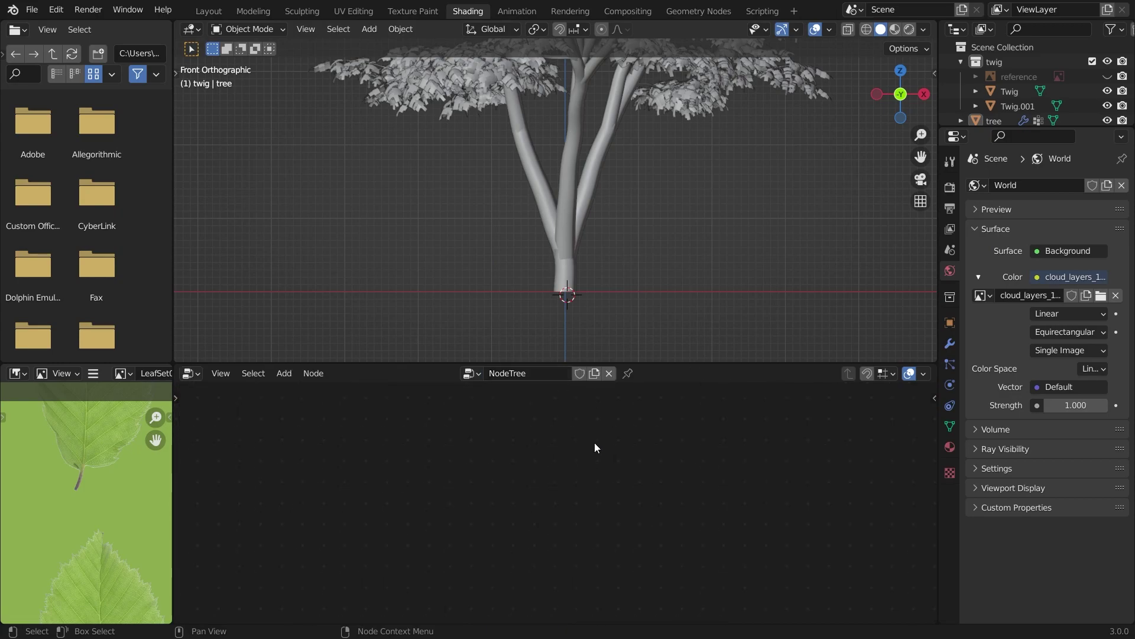
pyautogui.press('n')
pyautogui.click(930, 485)
# Load the scots pine Mtree preset, create the tree from its Tree parameters node and hide the old Sapling tree
pyautogui.click(871, 439)
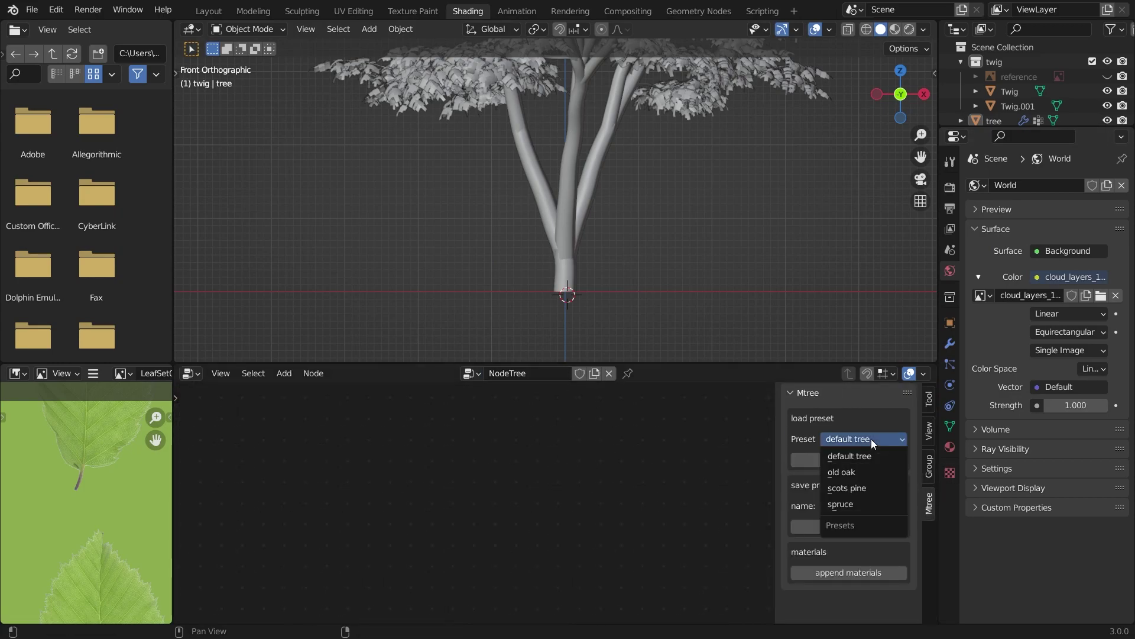
pyautogui.click(849, 492)
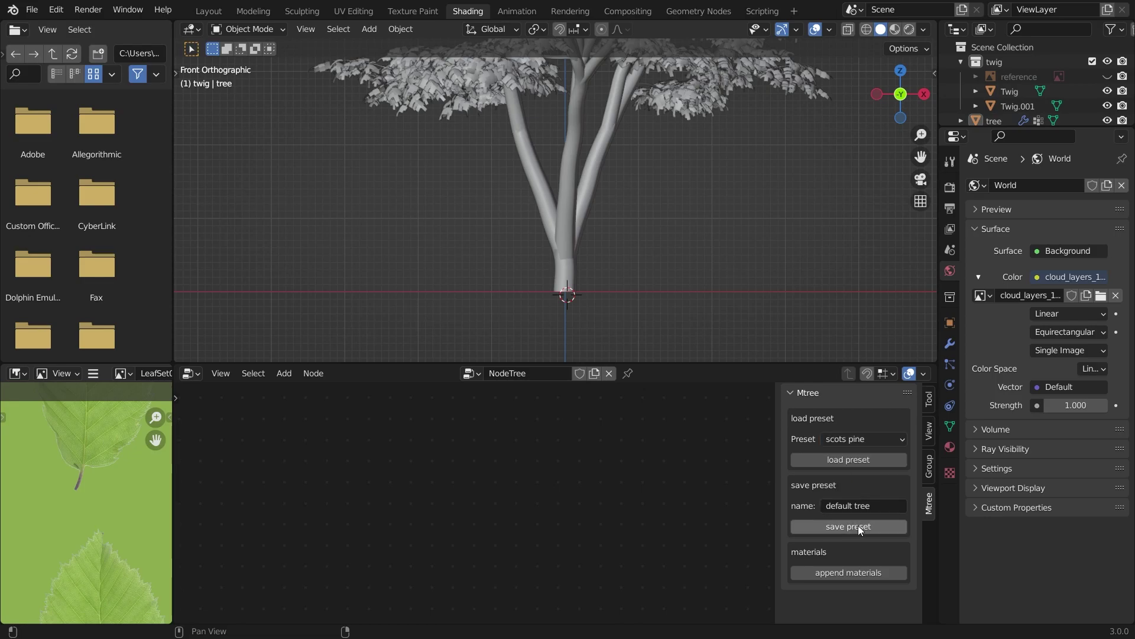
pyautogui.click(850, 462)
pyautogui.moveTo(599, 471); pyautogui.dragTo(182, 406, button='middle')
pyautogui.click(540, 500)
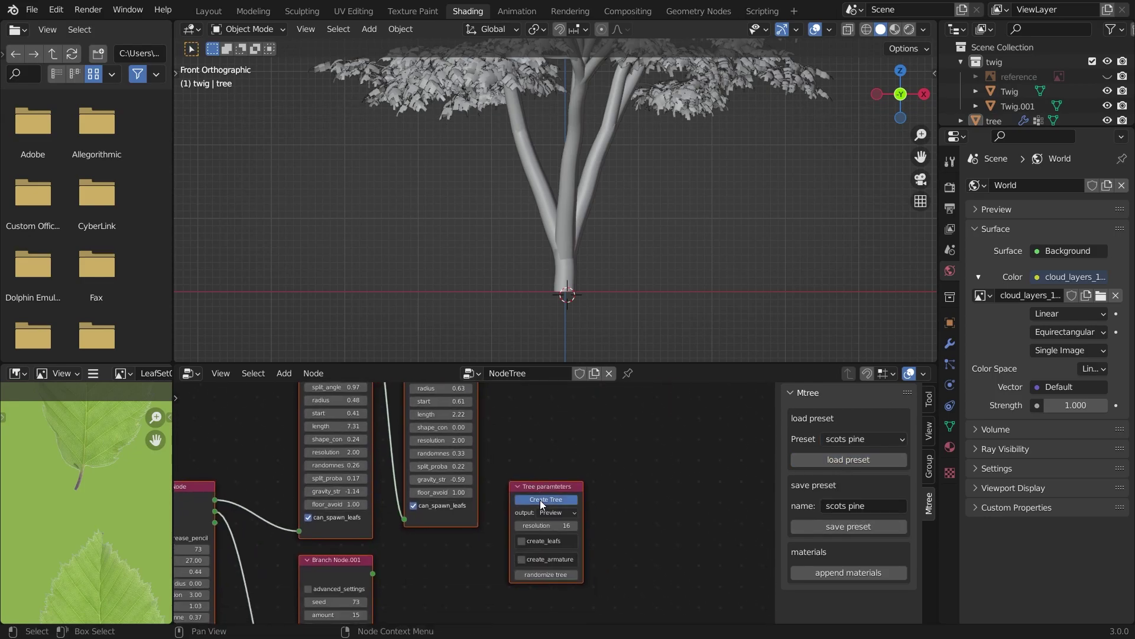
pyautogui.scroll(-4, 588, 216)
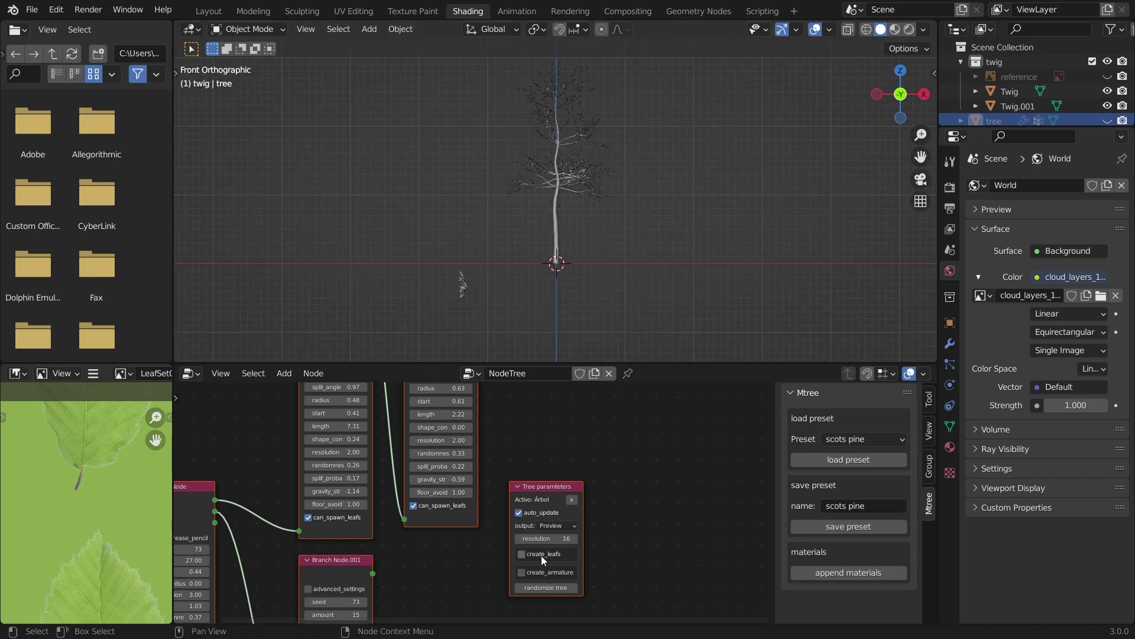
# Enable create_leafs in the Tree parameters node and assign the twig as the leaf object
pyautogui.moveTo(592, 583); pyautogui.dragTo(630, 537, button='middle')
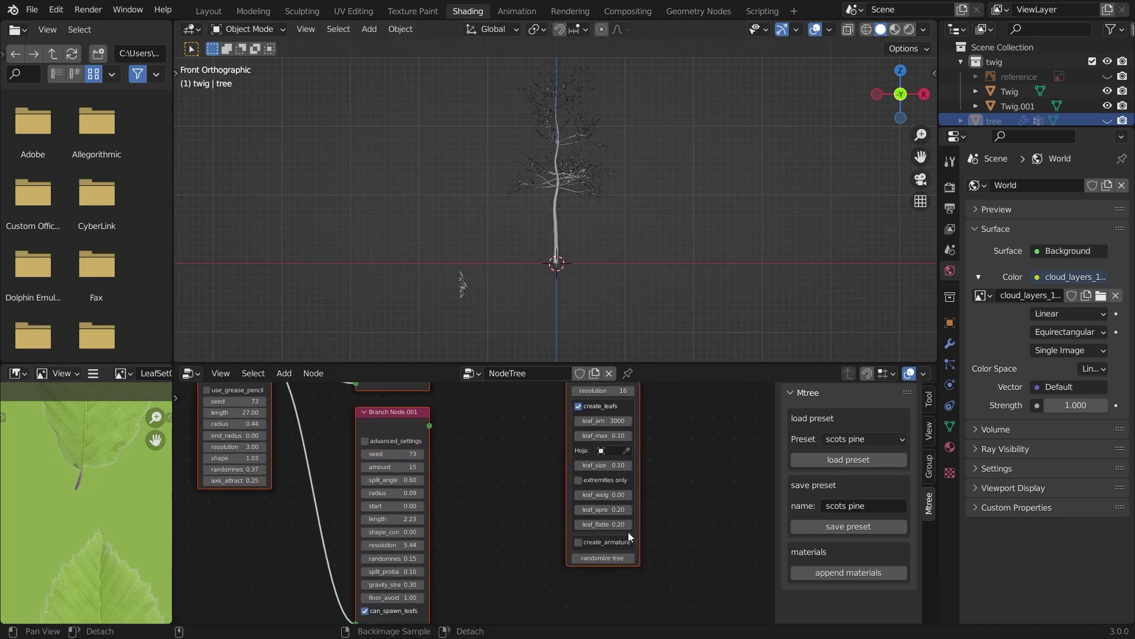
pyautogui.click(467, 298)
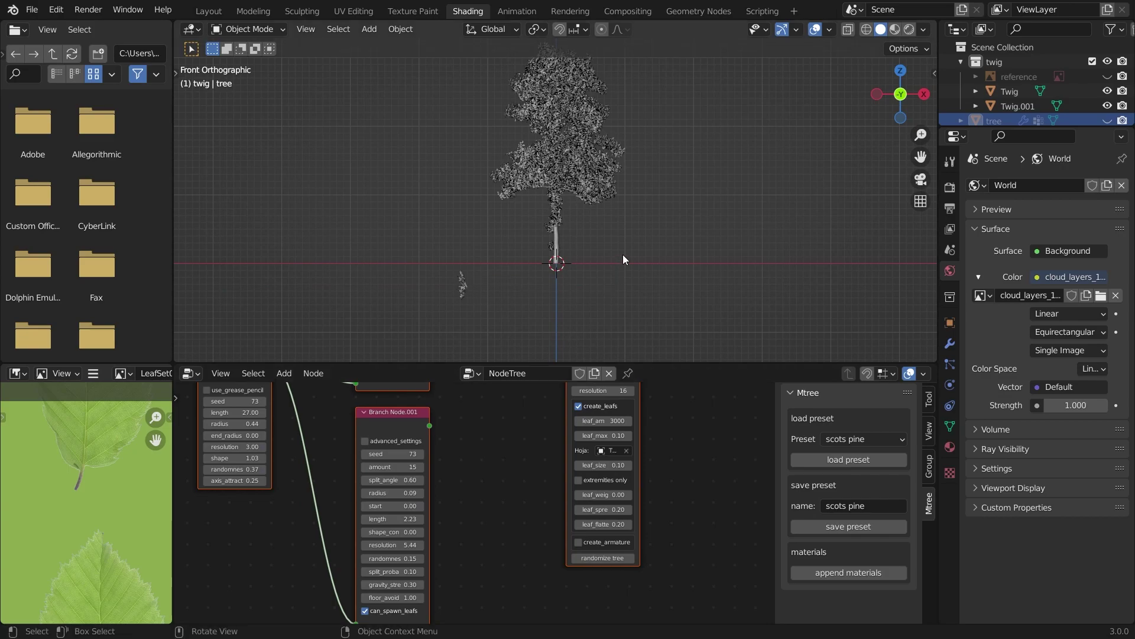
pyautogui.scroll(10, 623, 254)
pyautogui.scroll(-8, 665, 267)
pyautogui.scroll(3, 665, 267)
# Set the pine's leaf particle rotation to Global Z orientation with Phase 1.000 and Randomize Phase 2.000
pyautogui.click(950, 364)
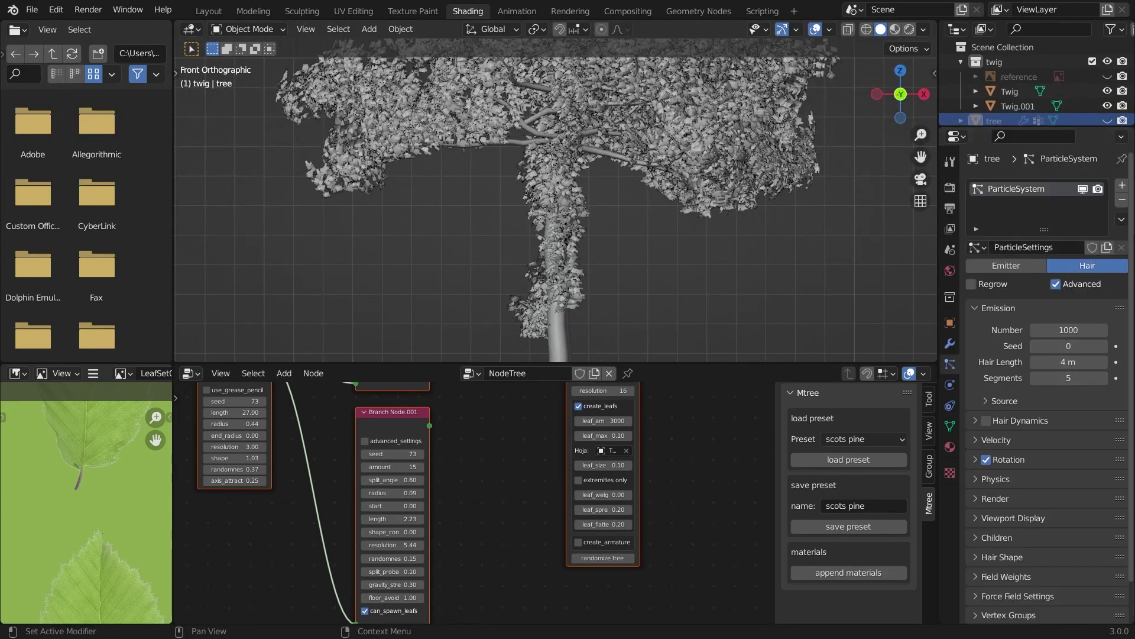
pyautogui.scroll(-2, 970, 434)
pyautogui.click(976, 420)
pyautogui.click(1096, 443)
pyautogui.click(690, 211)
pyautogui.click(1068, 440)
pyautogui.click(1051, 559)
pyautogui.click(852, 317)
pyautogui.moveTo(1078, 477); pyautogui.dragTo(1133, 493)
pyautogui.scroll(-3, 800, 318)
pyautogui.scroll(-4, 800, 318)
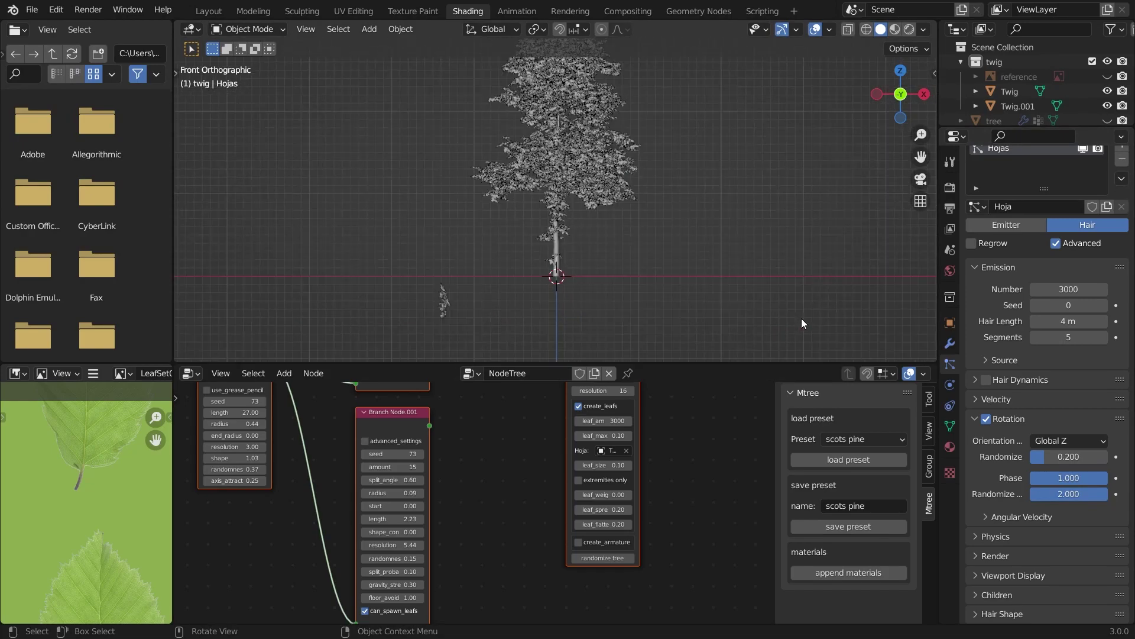
# Preview the leafy pine in rendered shading and return to solid shading
pyautogui.click(896, 29)
pyautogui.click(909, 30)
pyautogui.keyDown('shift'); pyautogui.scroll(7, 793, 164); pyautogui.keyUp('shift')
pyautogui.scroll(1, 791, 163)
pyautogui.click(555, 346)
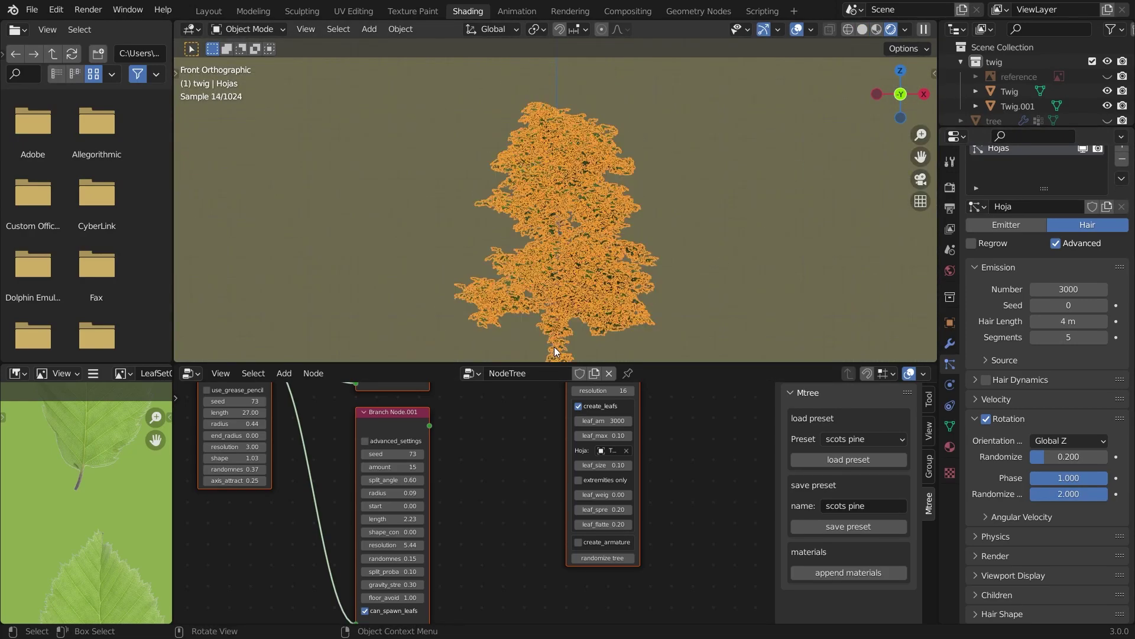
pyautogui.hotkey('shift', 'z')
# Select the pine's trunk object and convert it to a mesh
pyautogui.scroll(-2, 744, 214)
pyautogui.press('Tab')
pyautogui.press('Tab')
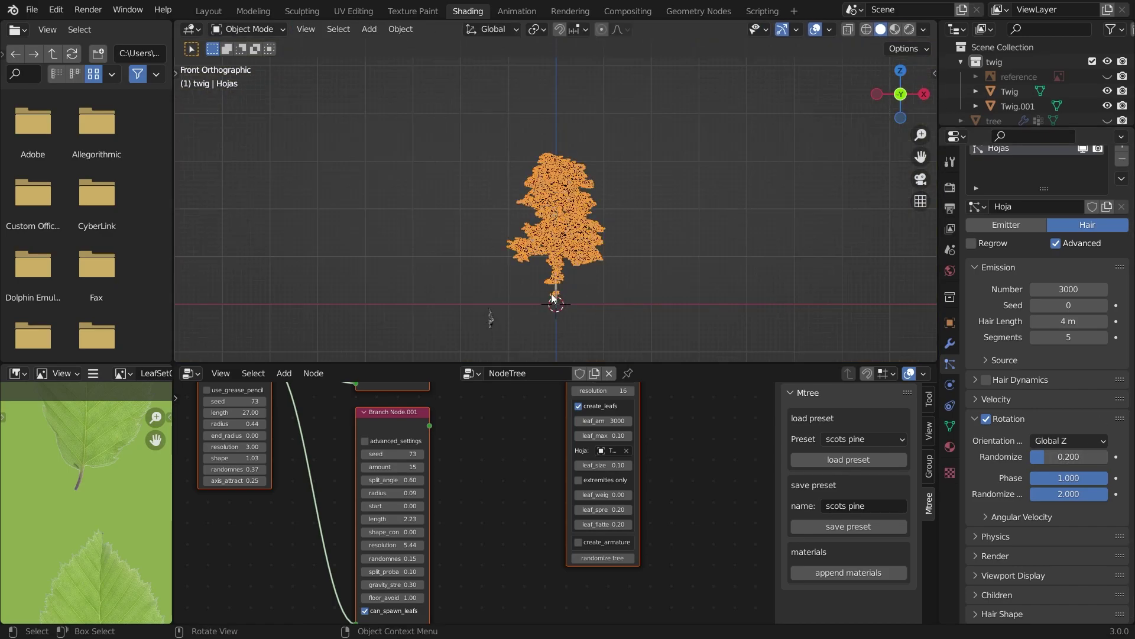
pyautogui.click(558, 300)
pyautogui.press('Tab')
pyautogui.press('a')
pyautogui.press('Tab')
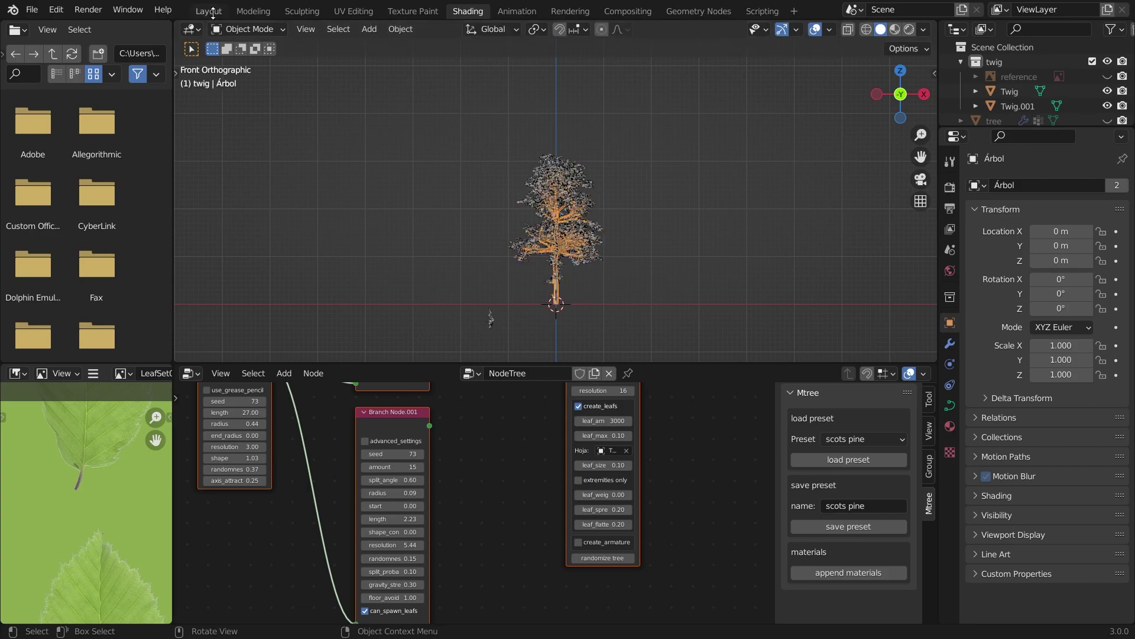
pyautogui.click(208, 11)
pyautogui.rightClick(520, 298)
pyautogui.moveTo(518, 298)
pyautogui.click(580, 313)
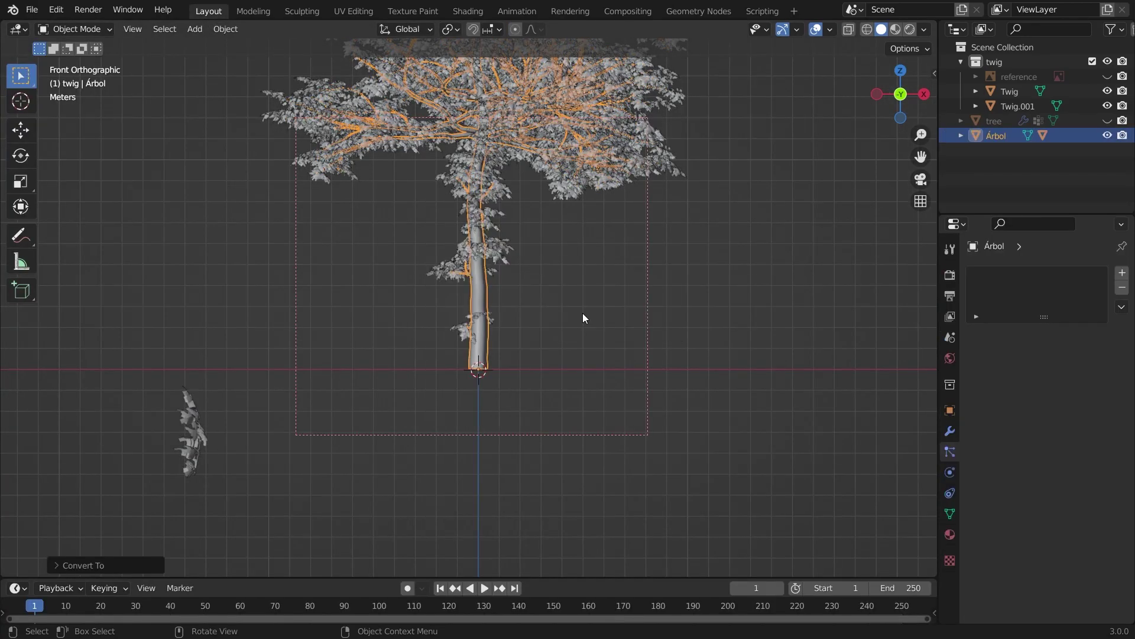
# Unwrap the trunk mesh with Smart UV Project at a 66° angle limit and 0.000 island margin
pyautogui.press('Tab')
pyautogui.press('u')
pyautogui.click(555, 309)
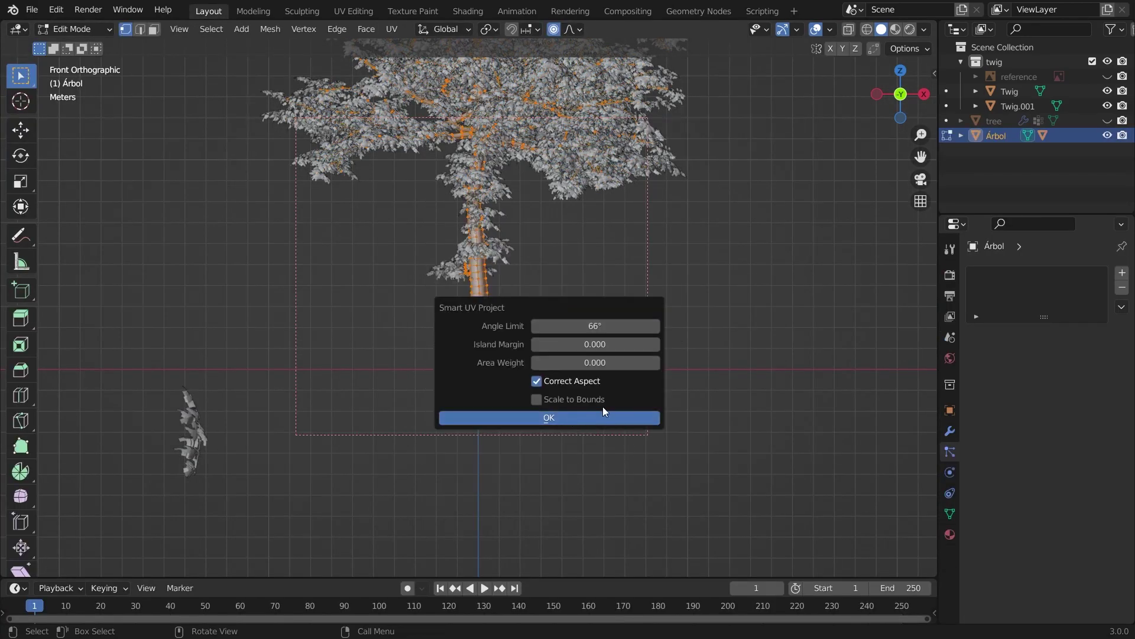
pyautogui.click(579, 419)
# Show the trunk in material preview in the UV Editing workspace and assign the bark material Material.001 to it
pyautogui.click(353, 11)
pyautogui.press('z')
pyautogui.click(675, 300)
pyautogui.scroll(6, 674, 317)
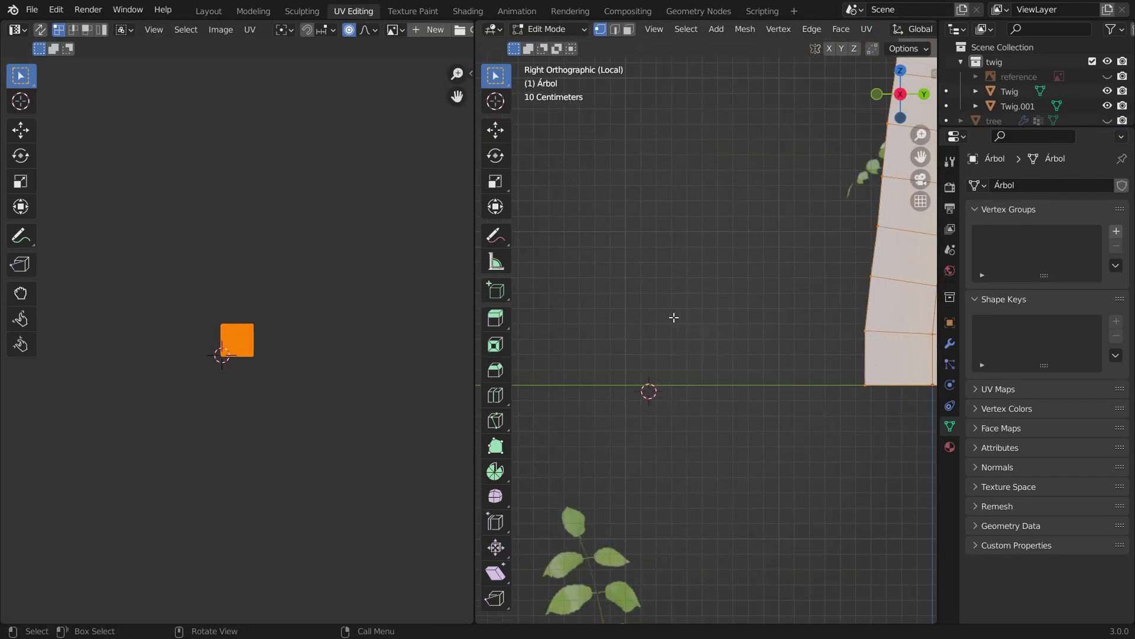
pyautogui.keyDown('ctrl'); pyautogui.scroll(7, 675, 317); pyautogui.keyUp('ctrl')
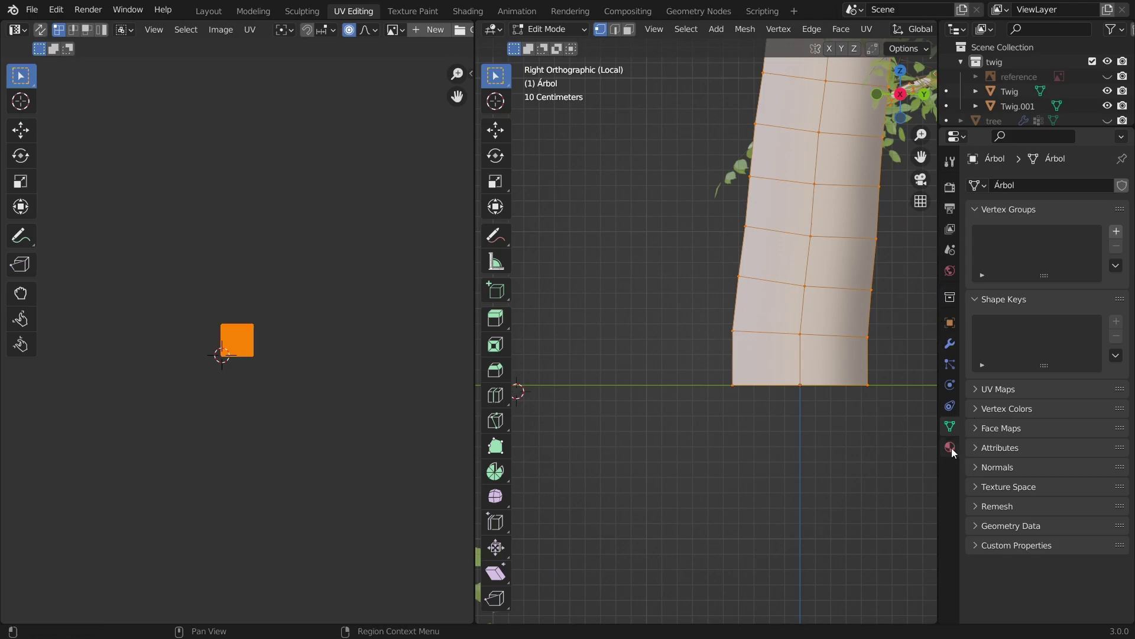
pyautogui.click(950, 447)
pyautogui.click(975, 266)
pyautogui.click(858, 317)
# Scale the trunk's UV islands up well beyond the bark image so the bark texture repeats more finely
pyautogui.press('s')
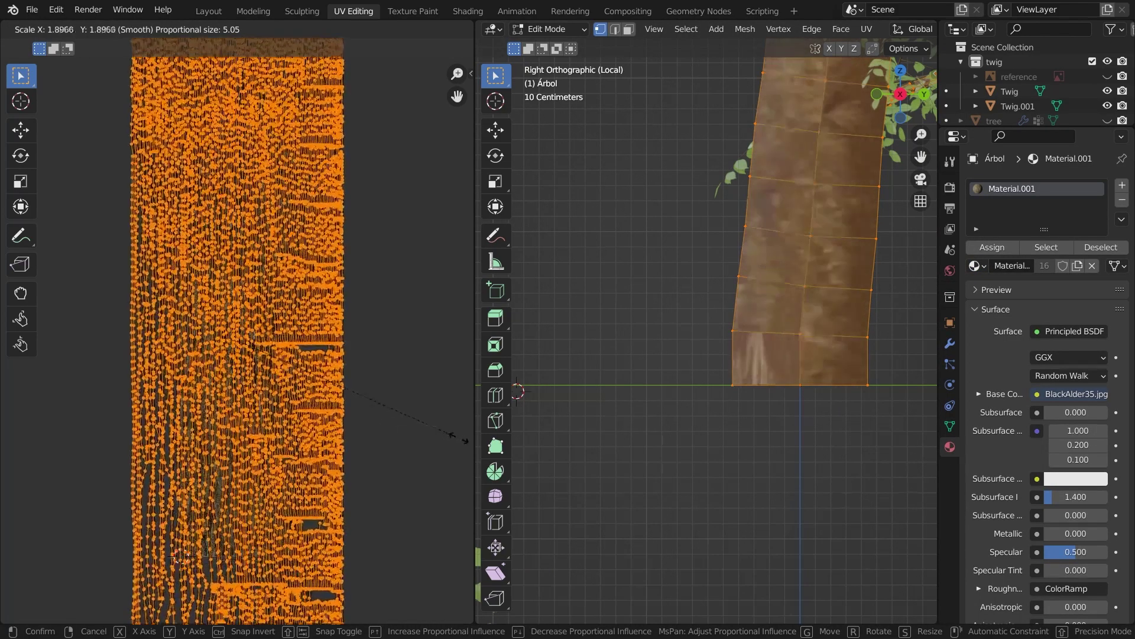
pyautogui.click(473, 432)
pyautogui.press('ctrl+KP_1')
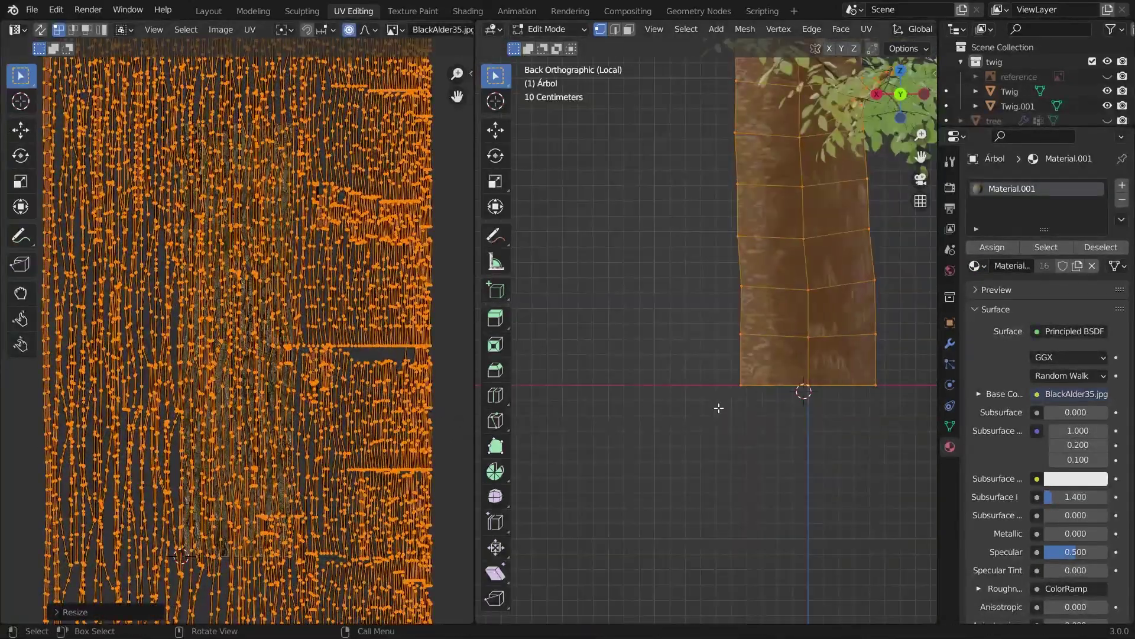
pyautogui.press('KP_1')
pyautogui.press('Tab')
pyautogui.press('Tab')
pyautogui.press('s')
pyautogui.click(159, 445)
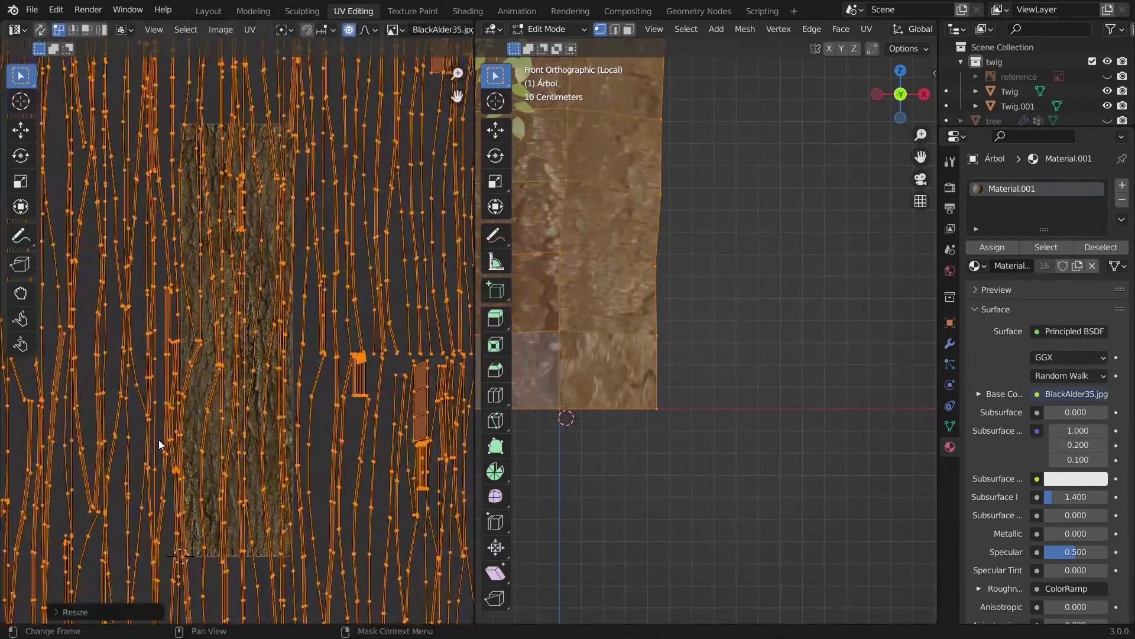
# Leave mesh editing and inspect the whole bark-textured pine in rendered shading
pyautogui.press('Tab')
pyautogui.scroll(-11, 759, 471)
pyautogui.keyDown('shift'); pyautogui.scroll(16, 759, 471); pyautogui.keyUp('shift')
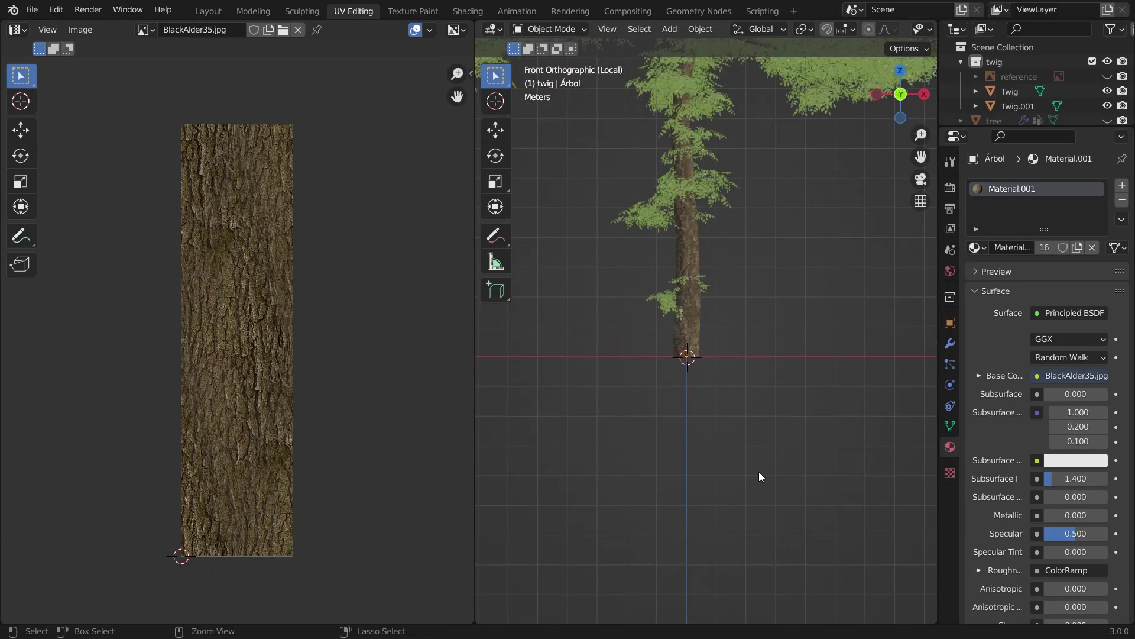
pyautogui.scroll(-6, 758, 471)
pyautogui.press('z')
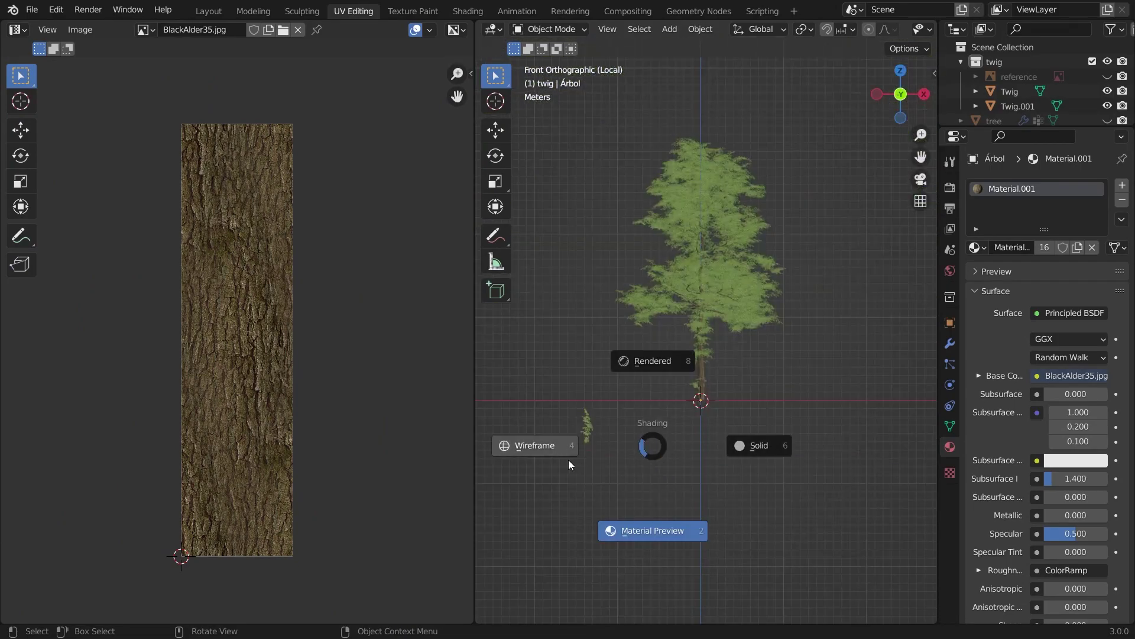
pyautogui.click(665, 429)
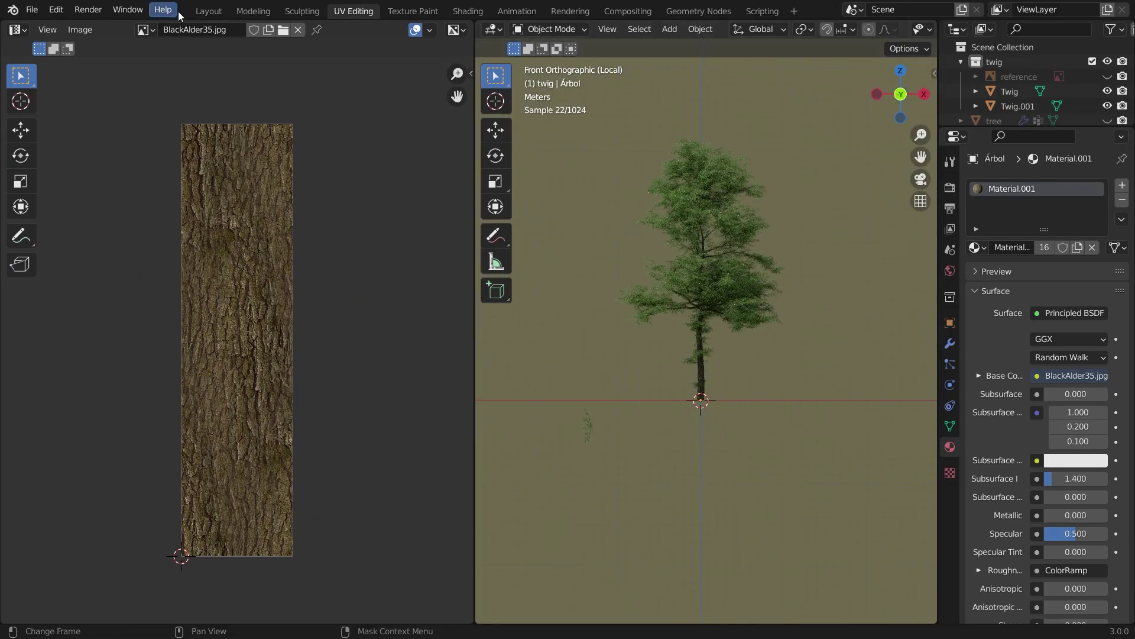
# Return to the Layout workspace and define a new viewport render region around the whole pine
pyautogui.click(209, 10)
pyautogui.keyDown('shift'); pyautogui.scroll(15, 575, 324); pyautogui.keyUp('shift')
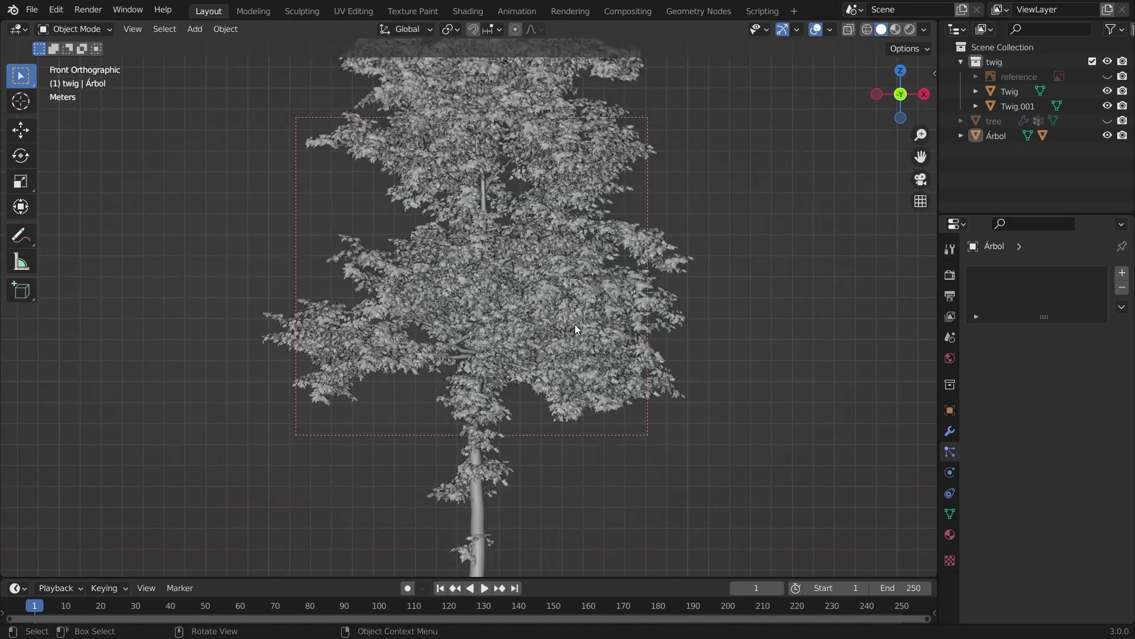
pyautogui.scroll(-3, 575, 324)
pyautogui.rightClick(575, 324)
pyautogui.hotkey('ctrl', 'b')
pyautogui.moveTo(303, 68); pyautogui.dragTo(663, 531)
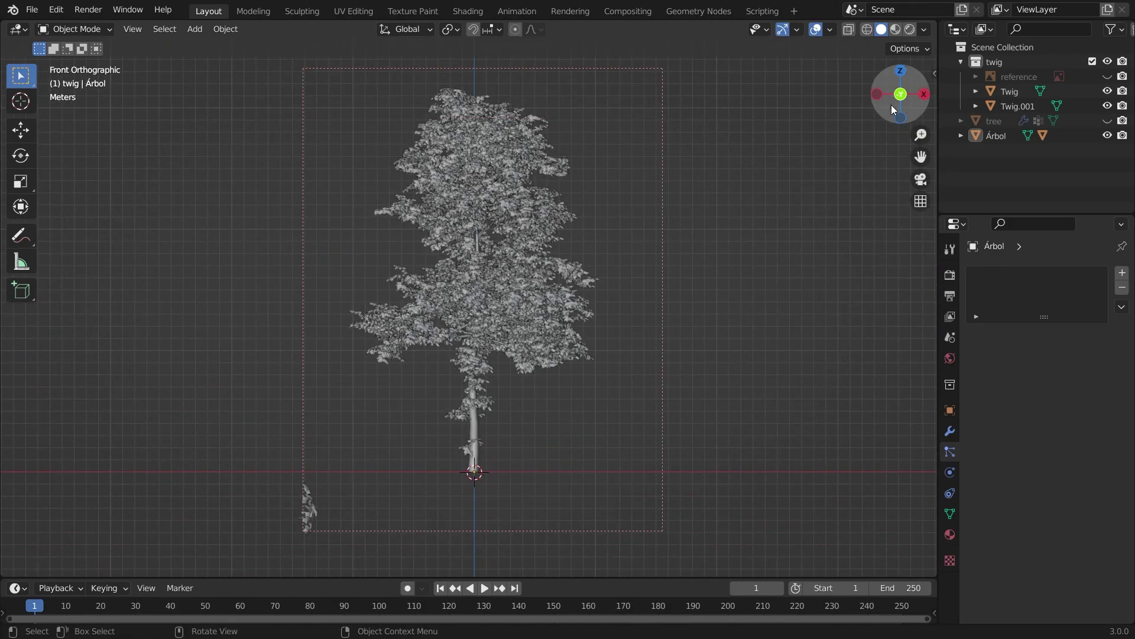
# Preview the pine in rendered shading from a perspective angle and return to solid shading
pyautogui.click(910, 29)
pyautogui.moveTo(561, 307)
pyautogui.mouseDown(button='middle')
pyautogui.moveTo(561, 356)
pyautogui.moveTo(351, 375)
pyautogui.mouseUp(button='middle')
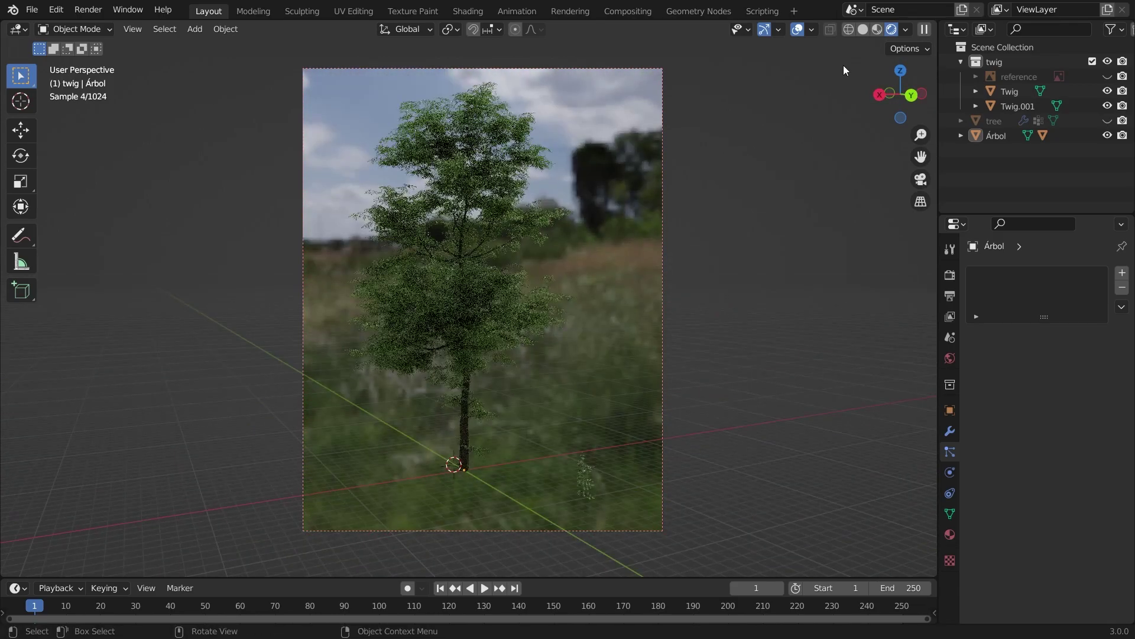
pyautogui.click(863, 29)
# Select the pine in front view and hide it
pyautogui.press('KP_1')
pyautogui.click(493, 267)
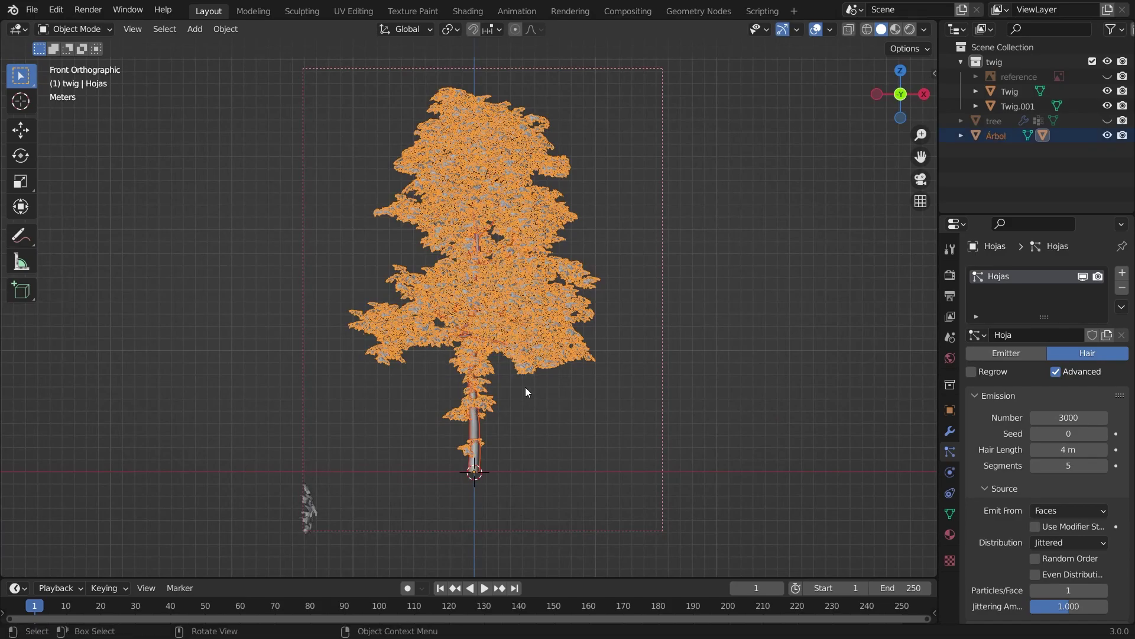
pyautogui.press('h')
# Load the Ash preset in The Grove 8 and grow one tree with Scale 1.60 and 15 added years
pyautogui.press('n')
pyautogui.click(929, 265)
pyautogui.click(872, 93)
pyautogui.click(857, 92)
pyautogui.click(644, 110)
pyautogui.click(868, 324)
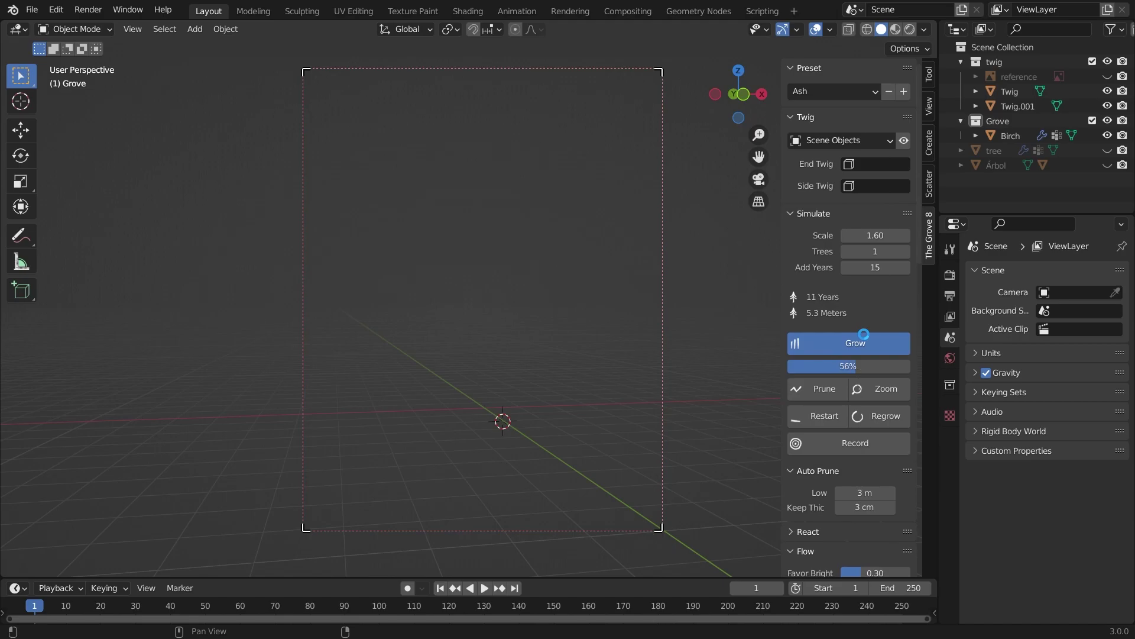
pyautogui.click(426, 328)
pyautogui.moveTo(426, 329); pyautogui.dragTo(598, 325, button='middle')
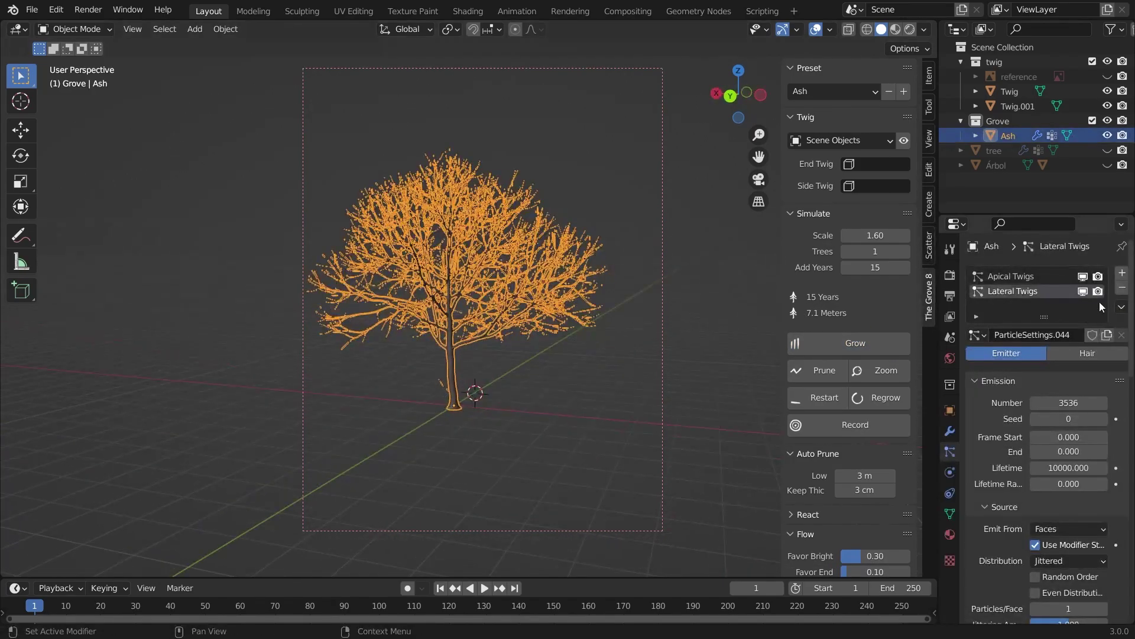
# Replace the Ash tree's apical and lateral twig particle systems with a new one using ParticleSettings.014
pyautogui.click(1123, 287)
pyautogui.click(1123, 287)
pyautogui.click(1122, 273)
pyautogui.click(977, 334)
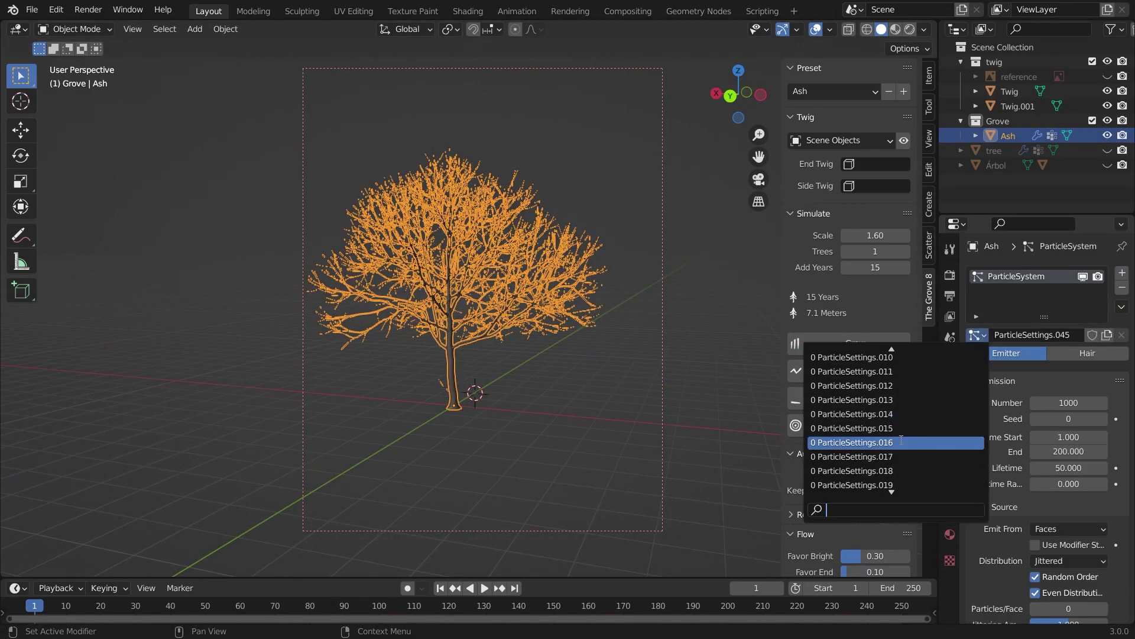
pyautogui.click(946, 441)
# Rescale the Ash tree and restrict the twig particles' density to the End Twig vertex group
pyautogui.press('s')
pyautogui.click(590, 346)
pyautogui.press('KP_1')
pyautogui.scroll(-7, 590, 346)
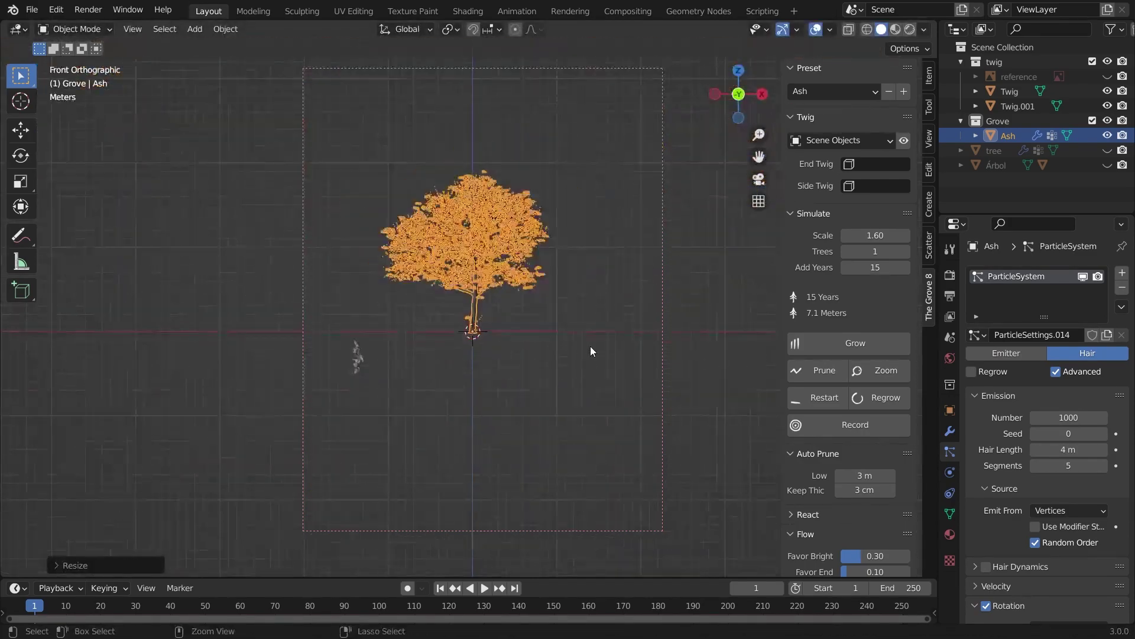
pyautogui.keyDown('shift'); pyautogui.moveTo(590, 346); pyautogui.dragTo(592, 377, button='middle'); pyautogui.keyUp('shift')
pyautogui.scroll(-15, 1046, 485)
pyautogui.click(1057, 459)
pyautogui.click(1022, 510)
pyautogui.click(558, 417)
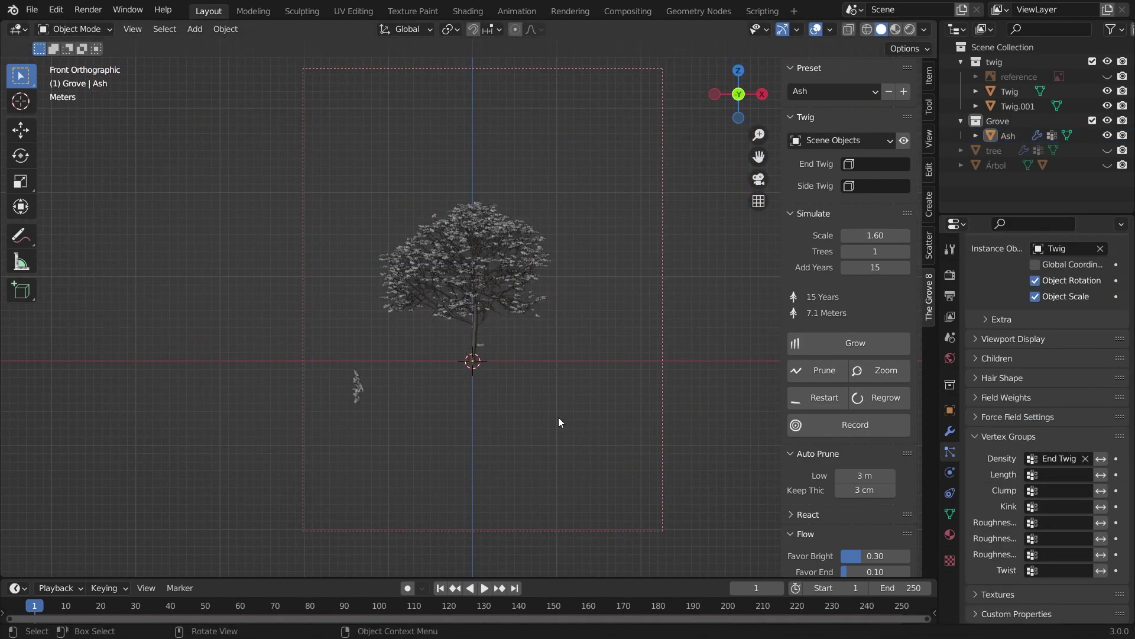
# Readjust the scale of the leafy Ash tree in front view
pyautogui.scroll(5, 559, 417)
pyautogui.click(569, 309)
pyautogui.press('s')
pyautogui.click(560, 323)
pyautogui.click(591, 378)
pyautogui.scroll(15, 1084, 470)
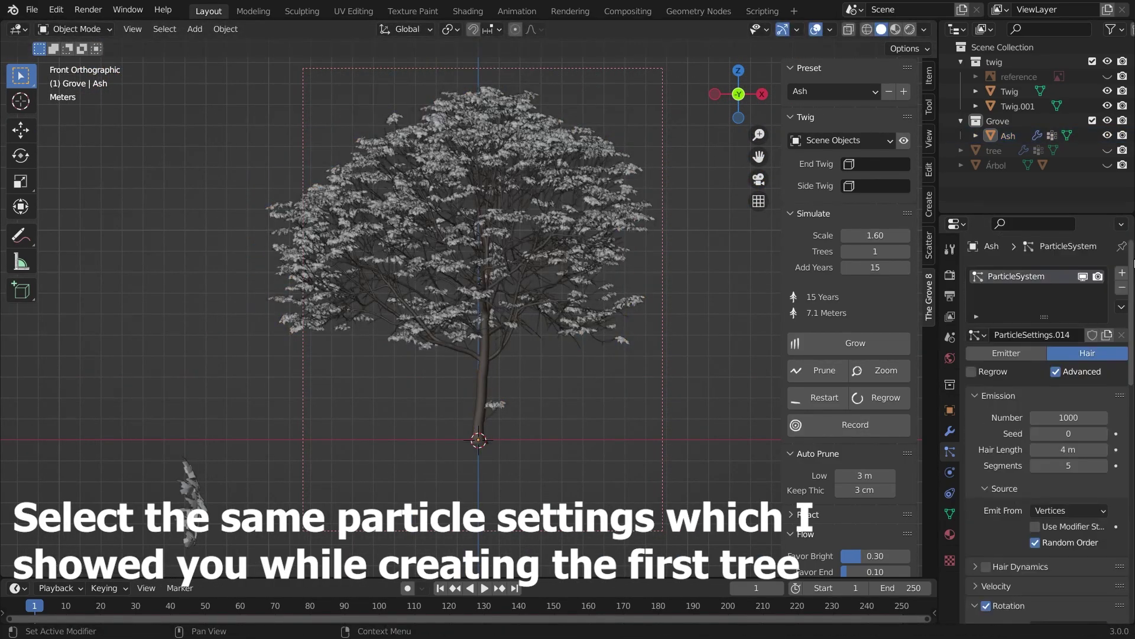
# Add a second particle system using a single-user copy of ParticleSettings.014, with density limited to the Side Twig vertex group
pyautogui.click(1122, 272)
pyautogui.click(978, 339)
pyautogui.scroll(20, 927, 371)
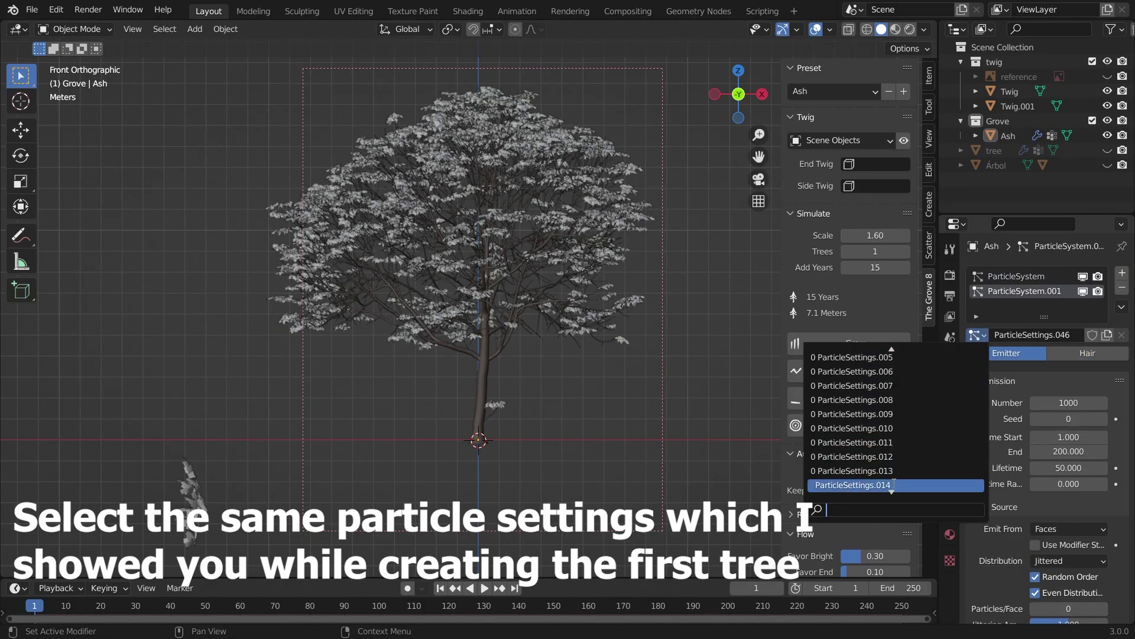
pyautogui.click(927, 484)
pyautogui.scroll(-15, 1038, 510)
pyautogui.scroll(15, 1037, 510)
pyautogui.click(1077, 334)
pyautogui.scroll(-15, 1069, 384)
pyautogui.click(1045, 459)
pyautogui.click(1032, 522)
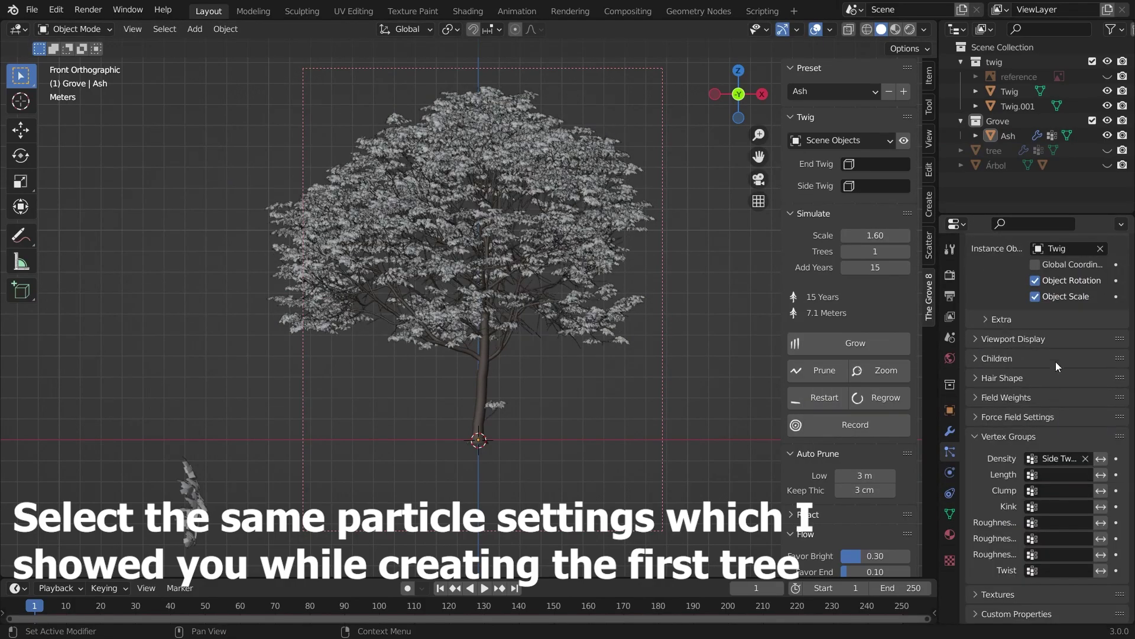
pyautogui.scroll(15, 1060, 357)
# Assign the BlackAlder bark material, Material.001, to the Ash tree's first material slot
pyautogui.click(569, 307)
pyautogui.click(949, 534)
pyautogui.click(978, 358)
pyautogui.click(858, 410)
# Unwrap the whole Ash mesh with Smart UV Project at the default settings
pyautogui.press('Tab')
pyautogui.press('a')
pyautogui.press('u')
pyautogui.click(576, 408)
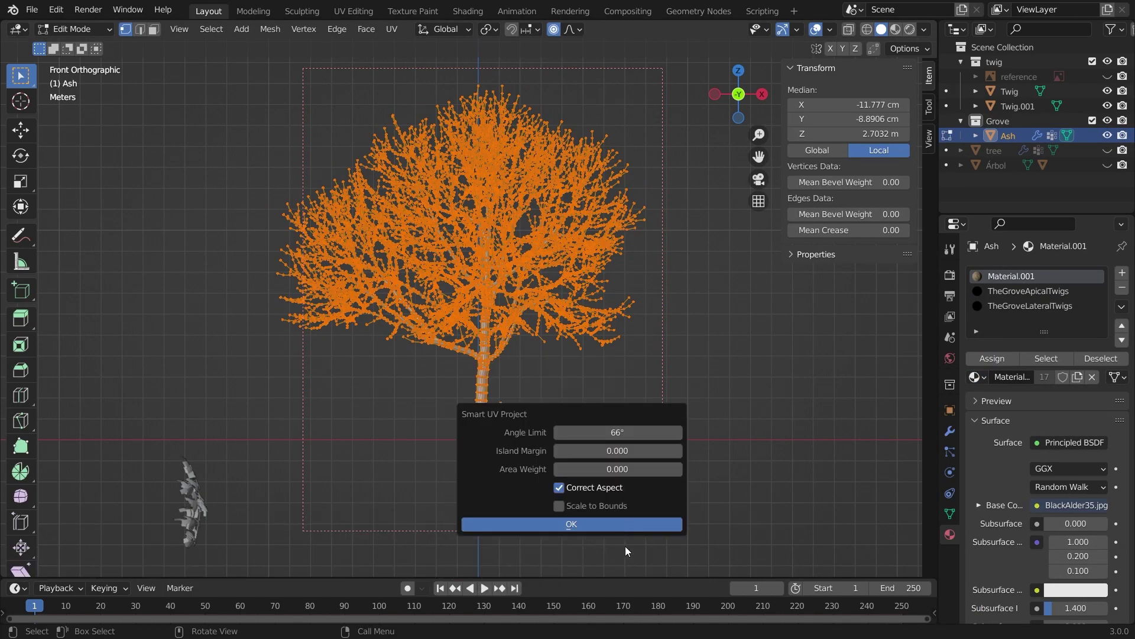
pyautogui.click(626, 524)
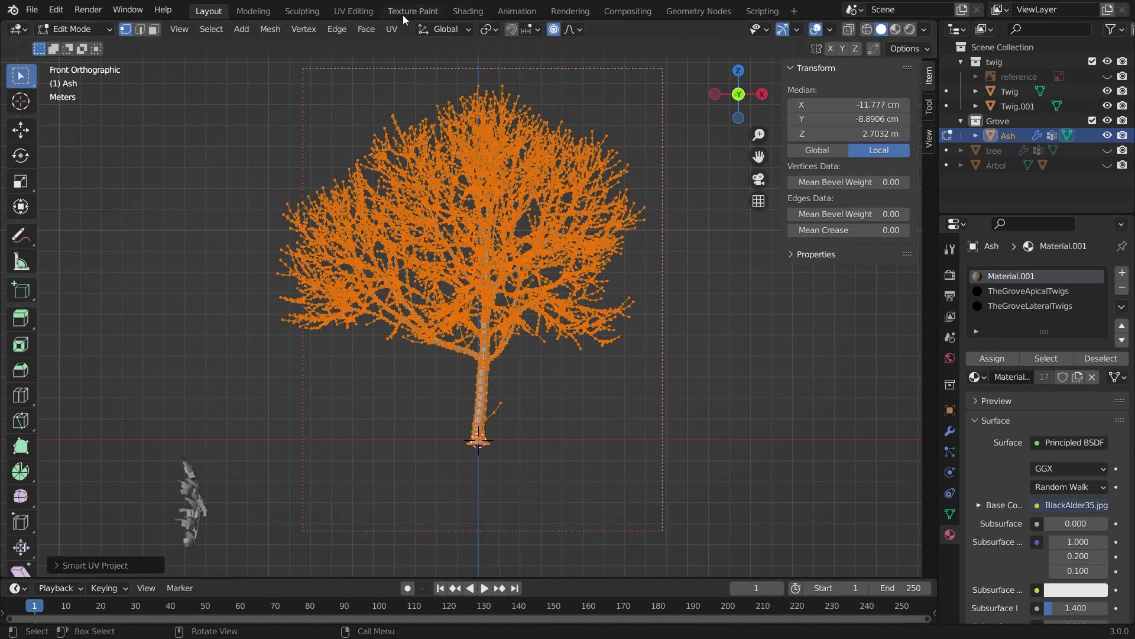
# In the UV Editing workspace, preview the materials and enlarge the Ash's UVs about 13 times over the bark image
pyautogui.click(353, 12)
pyautogui.moveTo(85, 221); pyautogui.dragTo(323, 398)
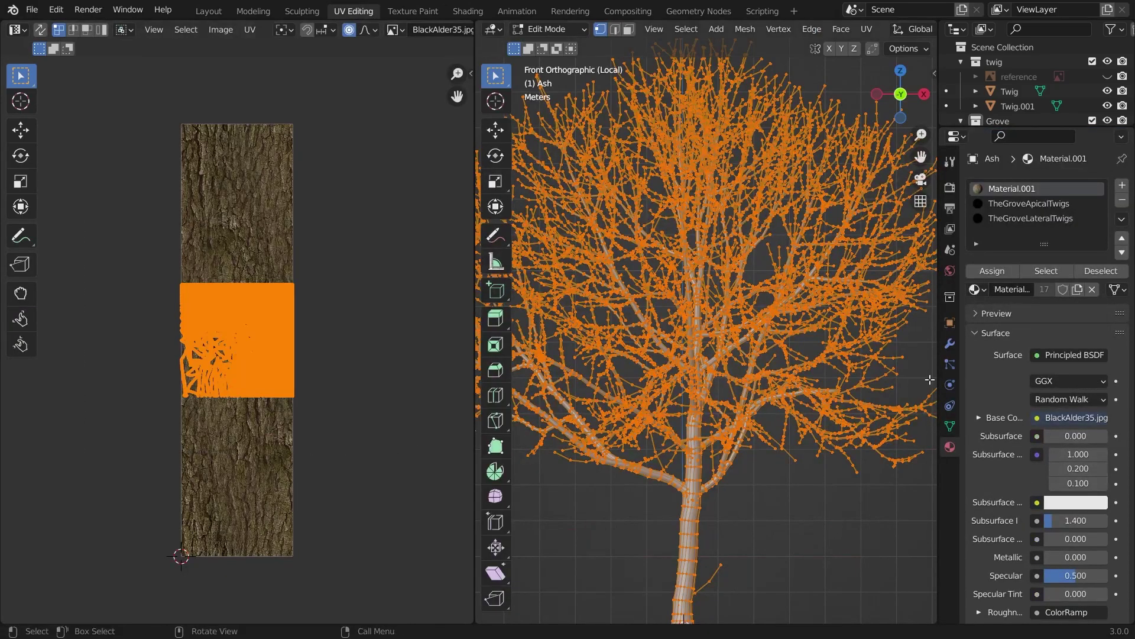
pyautogui.press('z')
pyautogui.click(779, 459)
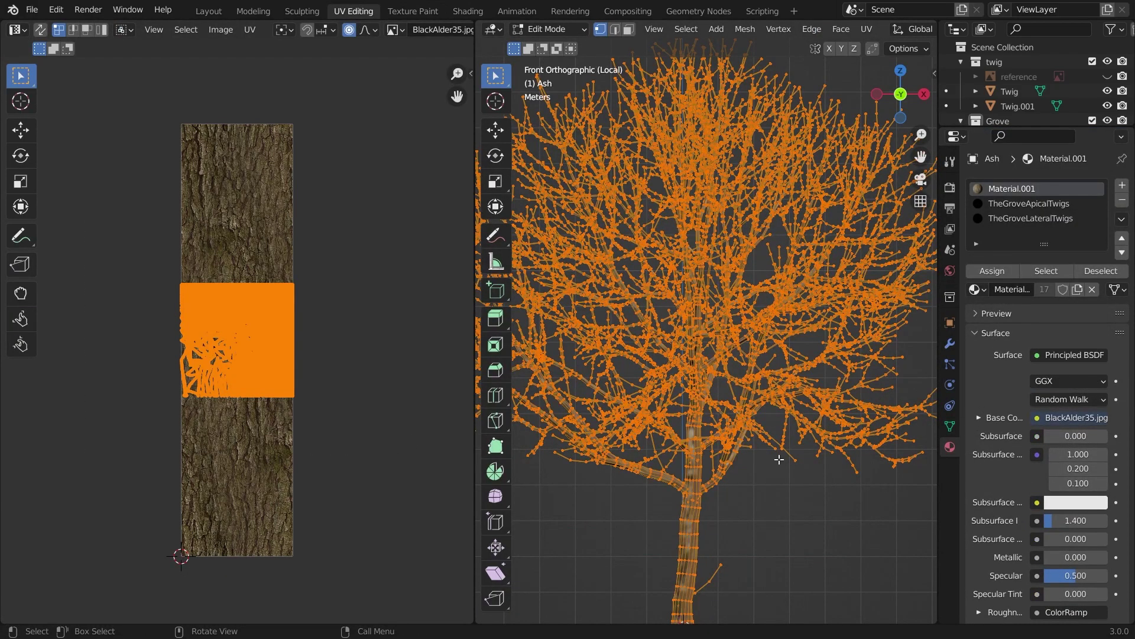
pyautogui.scroll(8, 779, 459)
pyautogui.press('s')
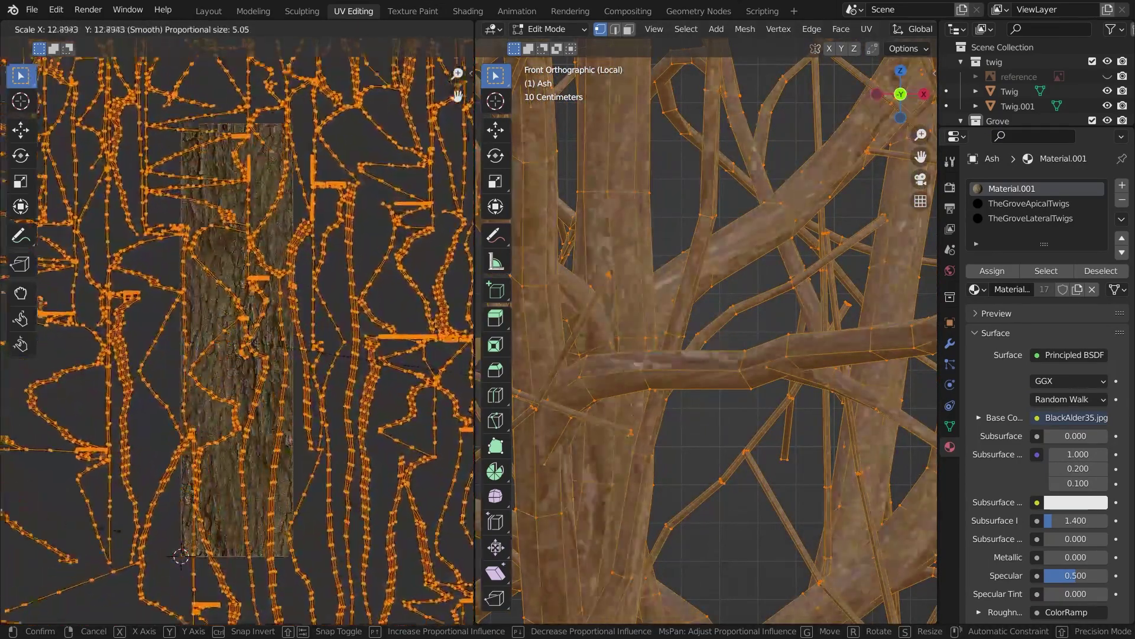
pyautogui.click(628, 467)
pyautogui.press('Tab')
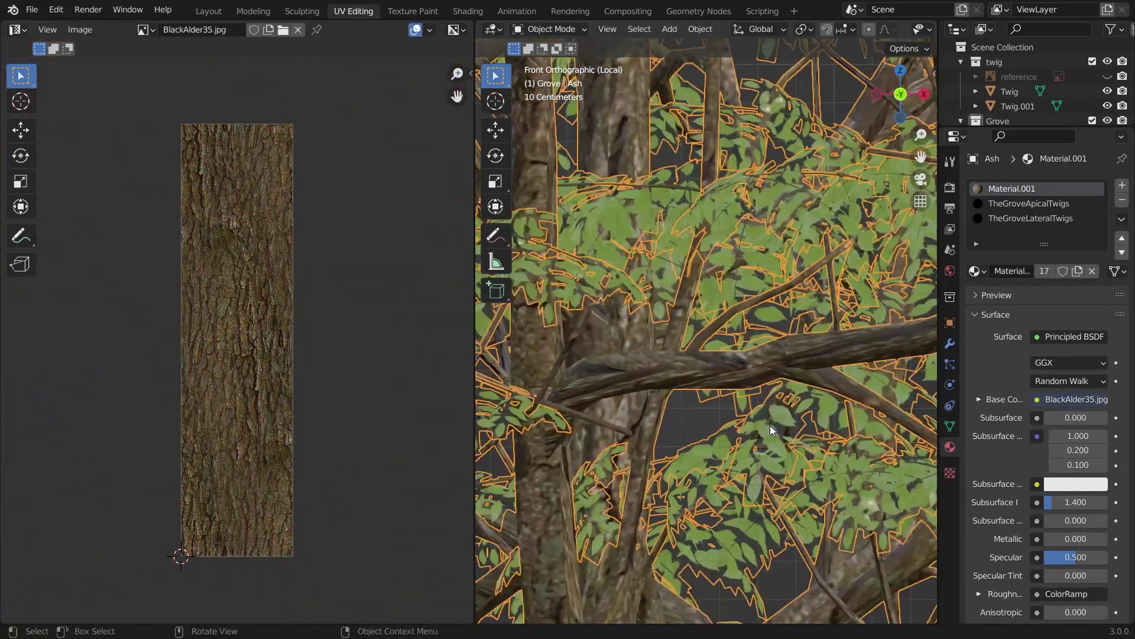
pyautogui.scroll(-6, 770, 426)
pyautogui.scroll(-4, 770, 424)
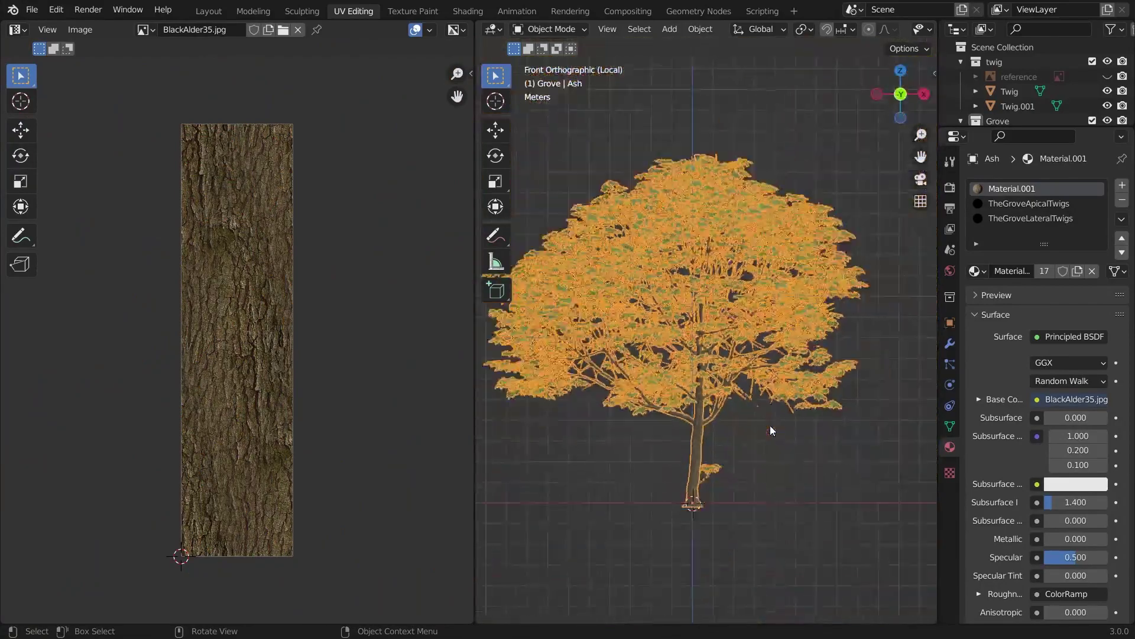
# Back in the Layout workspace, set the Ash's twig hair length to 6.05 m and inspect the tree in rendered shading
pyautogui.click(951, 453)
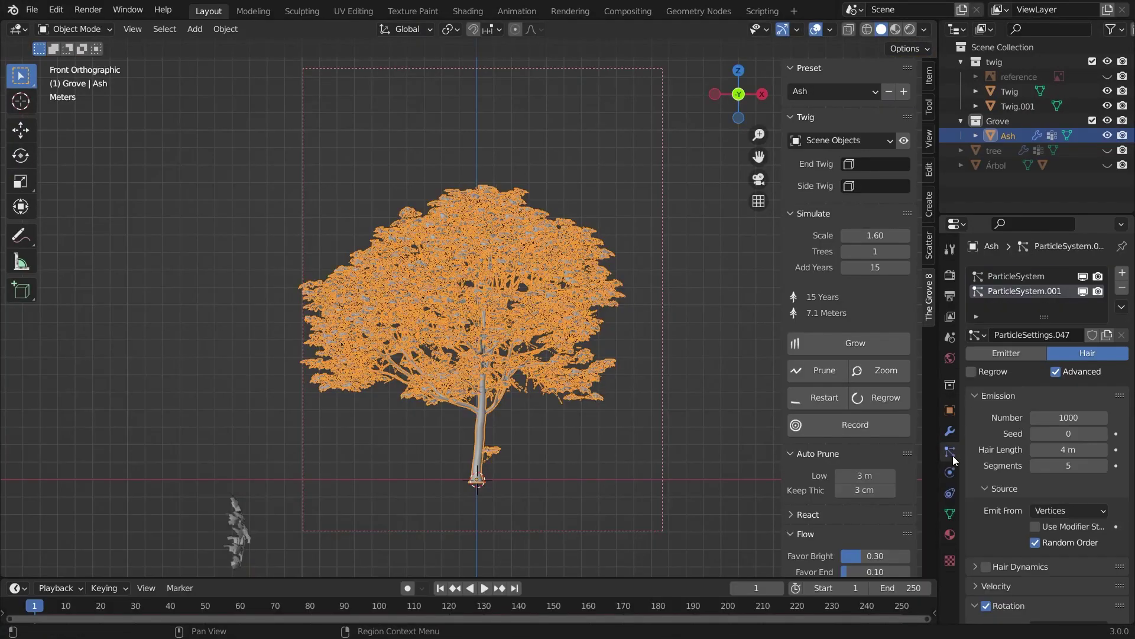
pyautogui.moveTo(1068, 450)
pyautogui.mouseDown()
pyautogui.moveTo(1100, 450)
pyautogui.moveTo(1058, 414)
pyautogui.moveTo(1082, 449)
pyautogui.mouseUp()
pyautogui.click(701, 414)
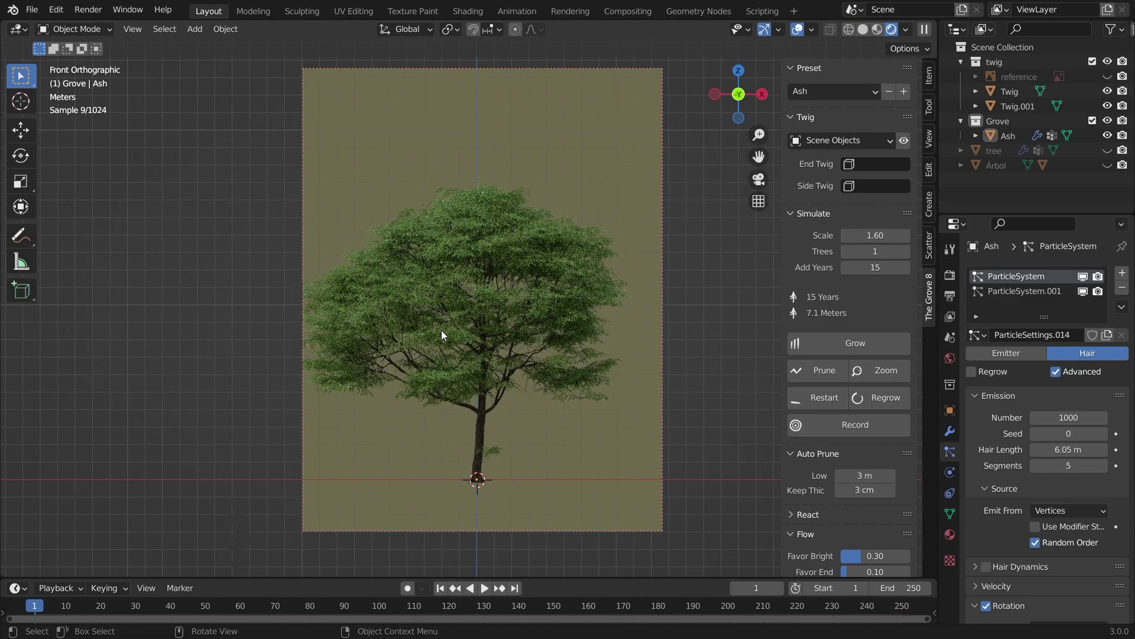
pyautogui.scroll(-1, 441, 330)
pyautogui.moveTo(441, 330); pyautogui.dragTo(565, 339, button='middle')
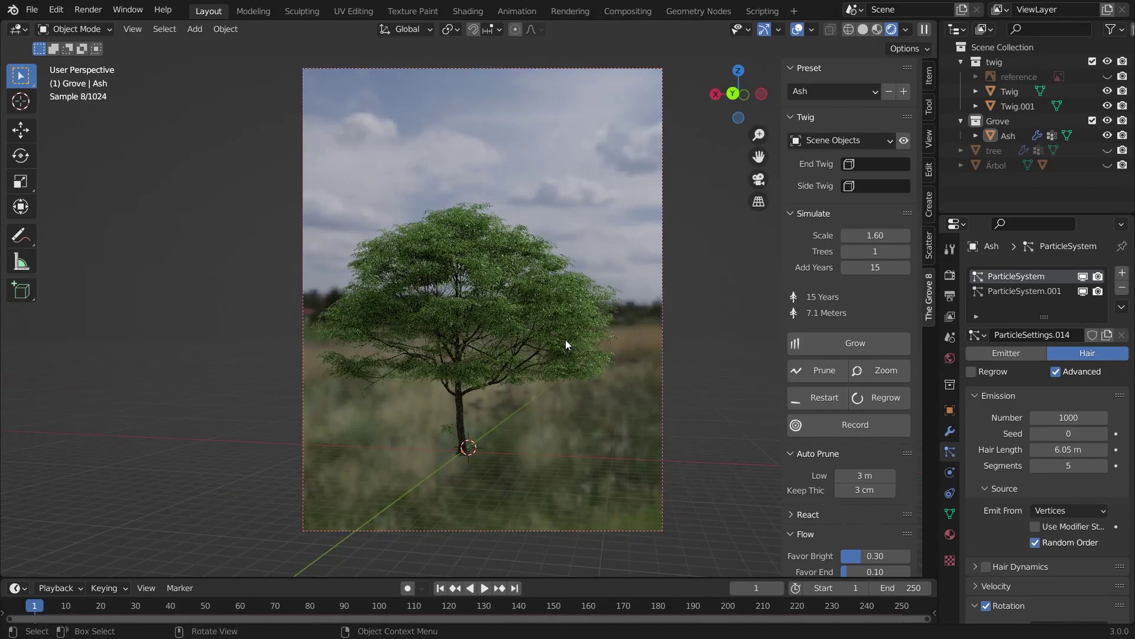
# Add a plane at the Ash's base and scale it up into a wide ground
pyautogui.press('KP_1')
pyautogui.hotkey('shift', 'a')
pyautogui.moveTo(272, 297)
pyautogui.click(335, 298)
pyautogui.press('s')
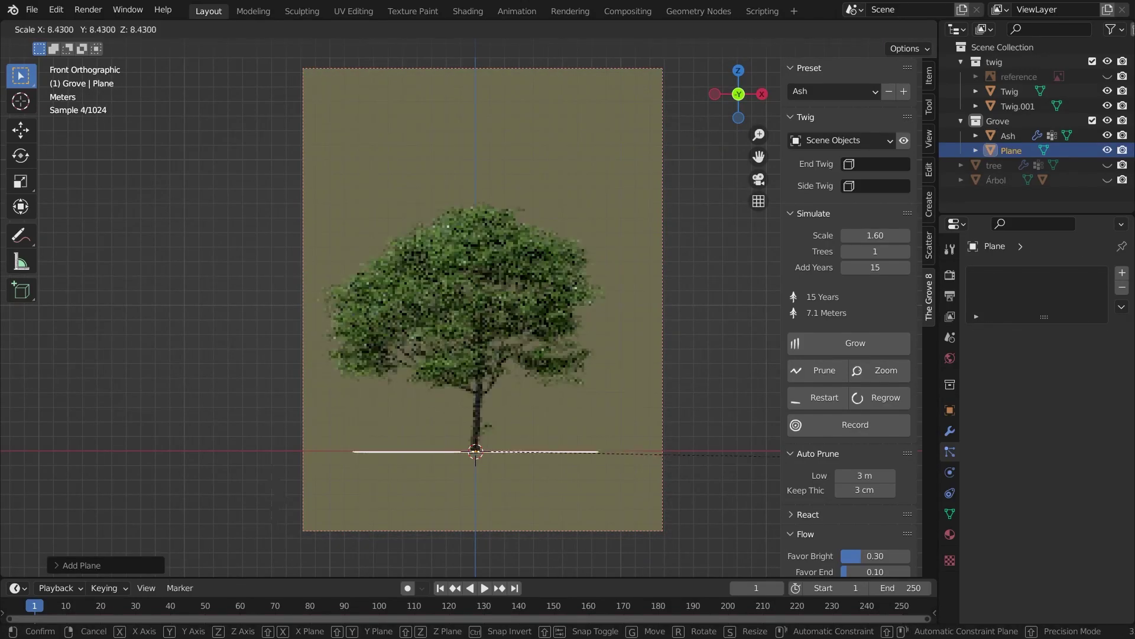
pyautogui.click(697, 284)
# Enable the transparent film background in the render settings and preview the tree on its ground in rendered shading
pyautogui.click(864, 32)
pyautogui.click(950, 275)
pyautogui.scroll(-6, 996, 463)
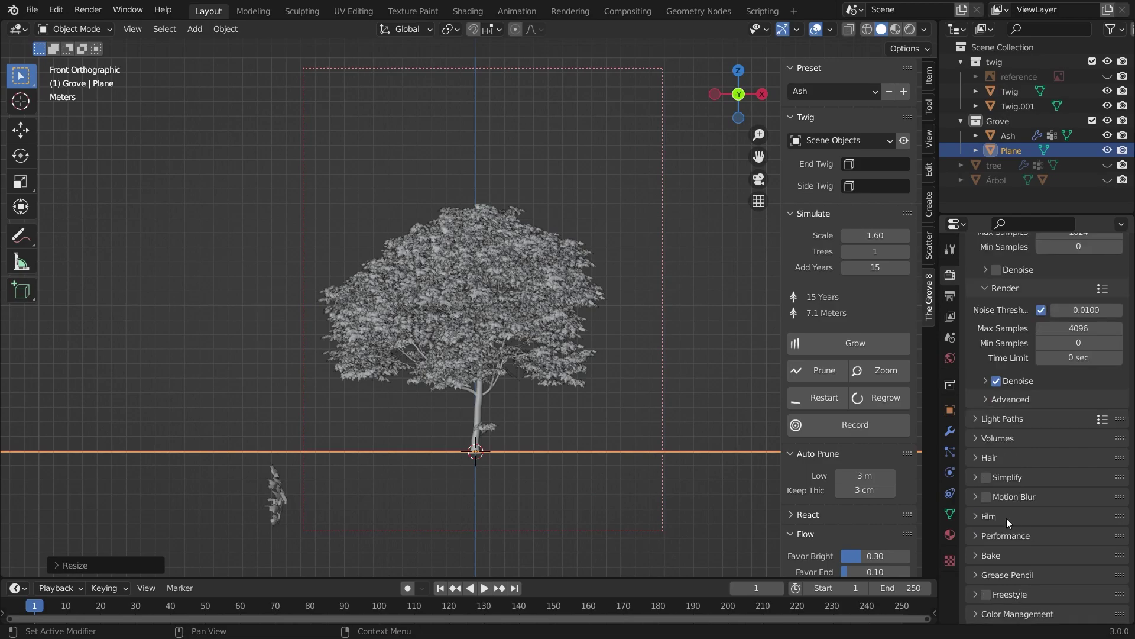
pyautogui.scroll(-4, 1049, 562)
pyautogui.click(996, 528)
pyautogui.click(910, 29)
pyautogui.click(710, 272)
pyautogui.moveTo(694, 300); pyautogui.dragTo(659, 318, button='middle')
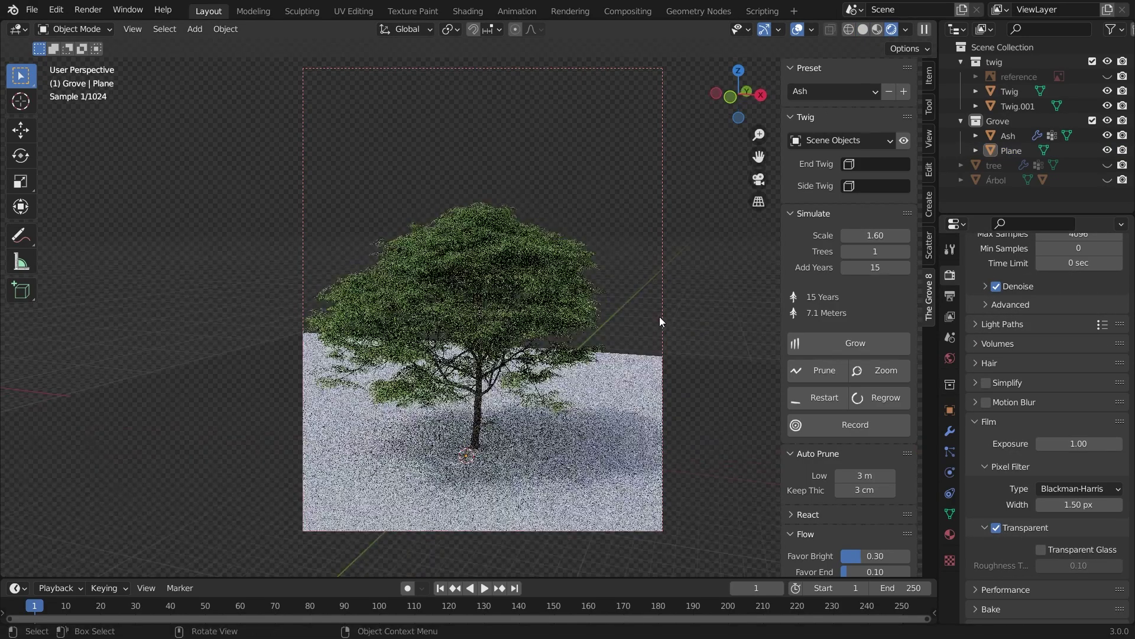
# Unhide the multi-stem tree, the pine and the reference image, and return to solid shading
pyautogui.click(1108, 166)
pyautogui.click(1108, 179)
pyautogui.click(1108, 77)
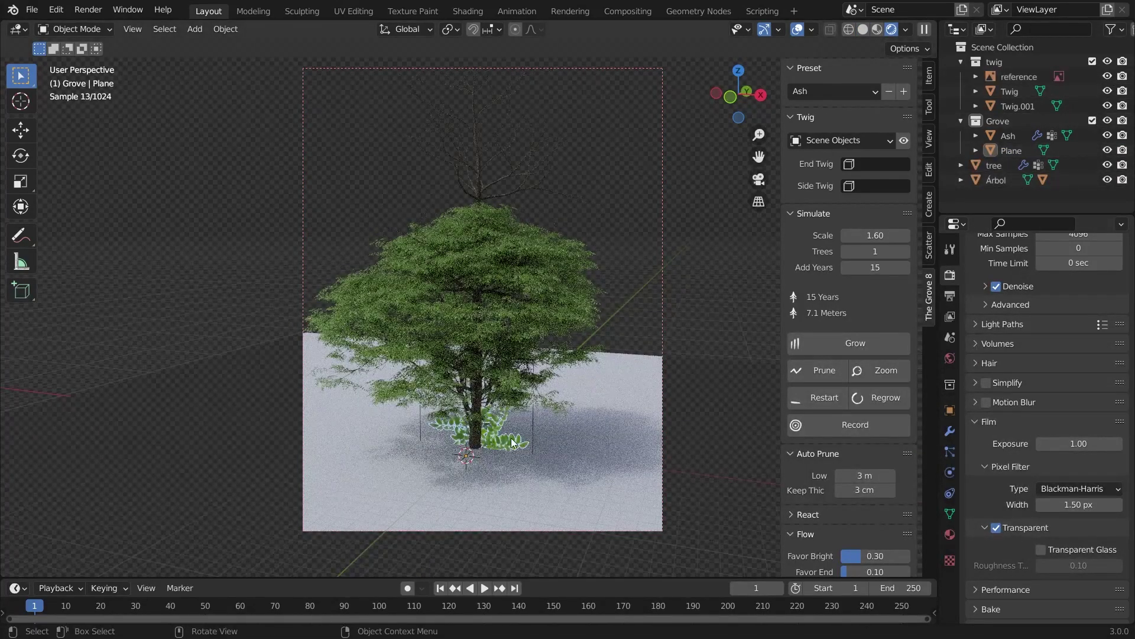
pyautogui.click(863, 30)
# Move the Ash and the multi-stem tree along the X axis to opposite sides of the pine
pyautogui.click(515, 332)
pyautogui.press('g')
pyautogui.press('x')
pyautogui.click(817, 402)
pyautogui.click(521, 402)
pyautogui.press('g')
pyautogui.press('y')
pyautogui.press('x')
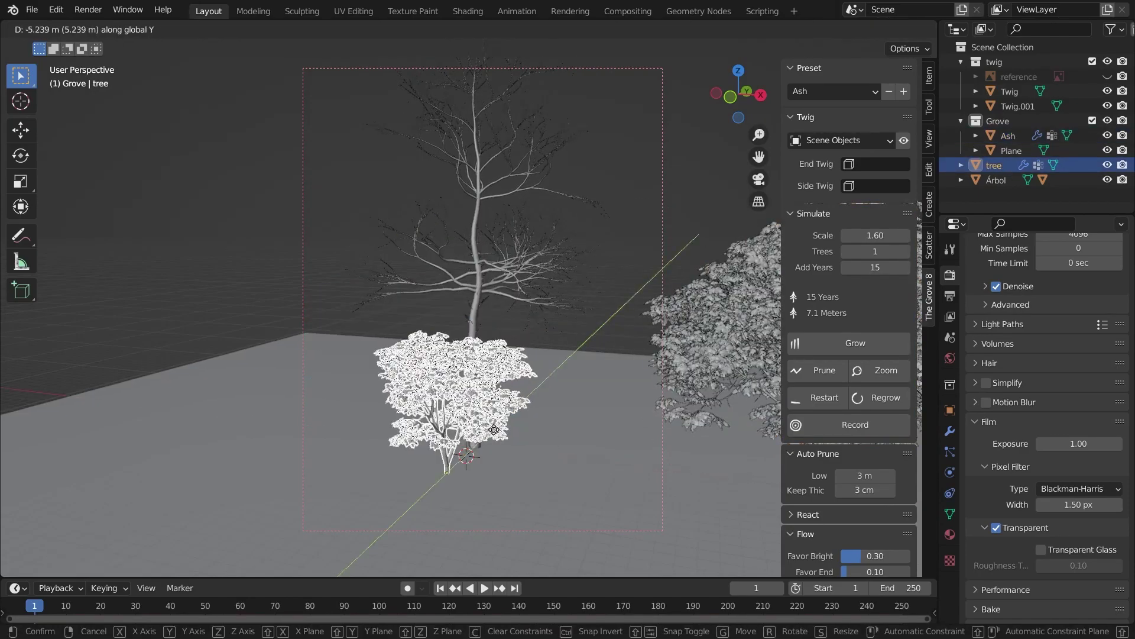
pyautogui.click(295, 367)
# Reveal all hidden objects to bring back the pine's foliage, and hide the reference image again
pyautogui.click(490, 268)
pyautogui.click(949, 452)
pyautogui.hotkey('alt', 'h')
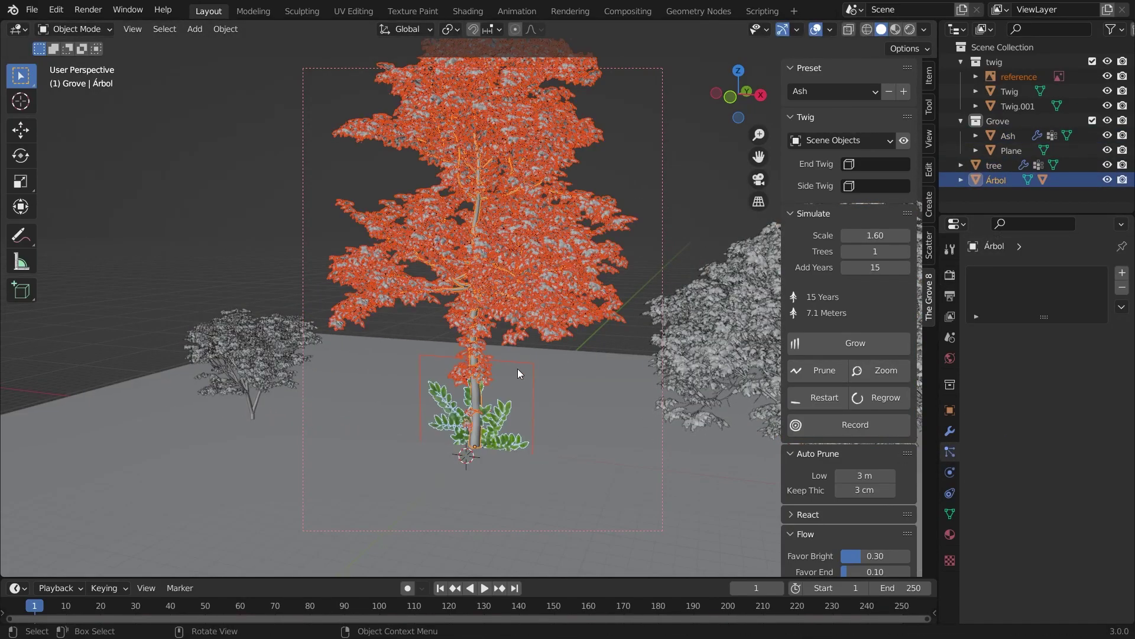
pyautogui.click(517, 368)
pyautogui.press('h')
# Enlarge the multi-stem tree beside the pine and set its twig hair length to 9.21 m
pyautogui.press('KP_1')
pyautogui.moveTo(538, 289); pyautogui.dragTo(432, 325, button='middle')
pyautogui.click(266, 369)
pyautogui.press('s')
pyautogui.click(412, 388)
pyautogui.moveTo(1068, 449); pyautogui.dragTo(1111, 449)
pyautogui.click(686, 201)
pyautogui.press('KP_1')
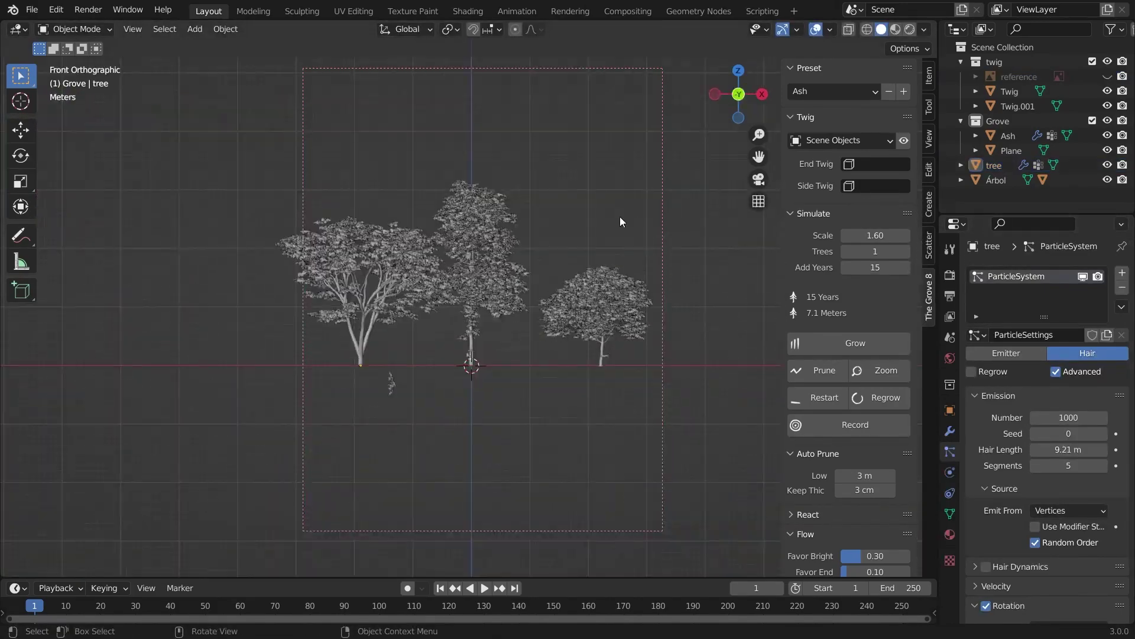
# Undo the latest changes to the multi-stem tree and check the three trees in perspective
pyautogui.click(598, 334)
pyautogui.hotkey('ctrl', 'z')
pyautogui.hotkey('ctrl', 'z')
pyautogui.hotkey('ctrl', 'z')
pyautogui.hotkey('ctrl', 'z')
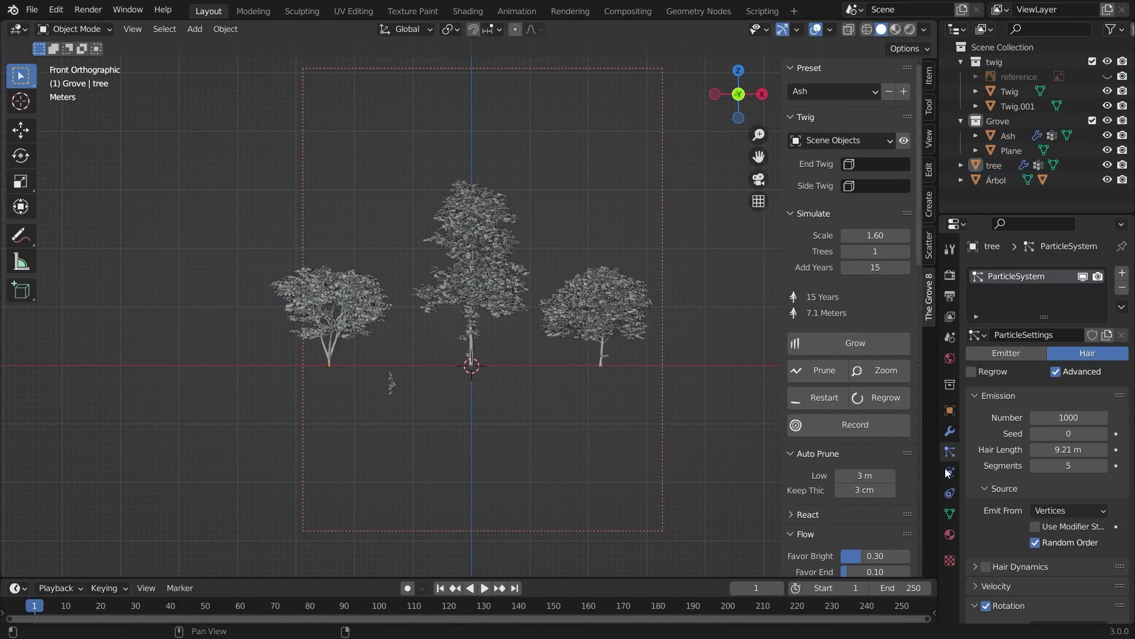
pyautogui.moveTo(395, 272); pyautogui.dragTo(385, 331, button='middle')
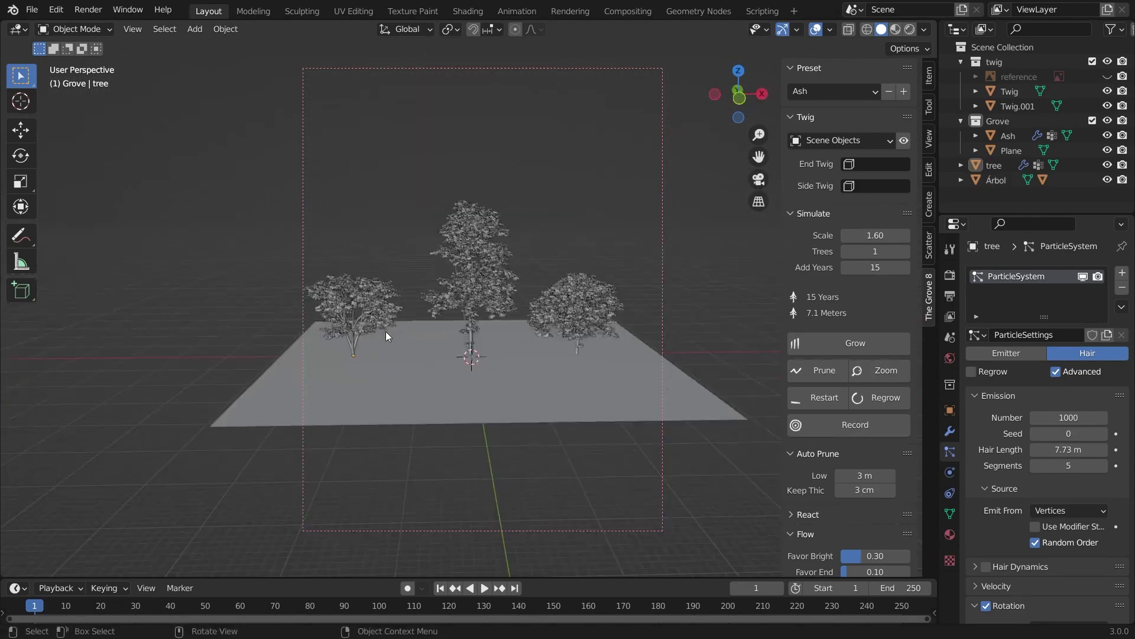
# Add a new bare Sapling tree at the origin and load one of the tree presets
pyautogui.hotkey('shift', 'a')
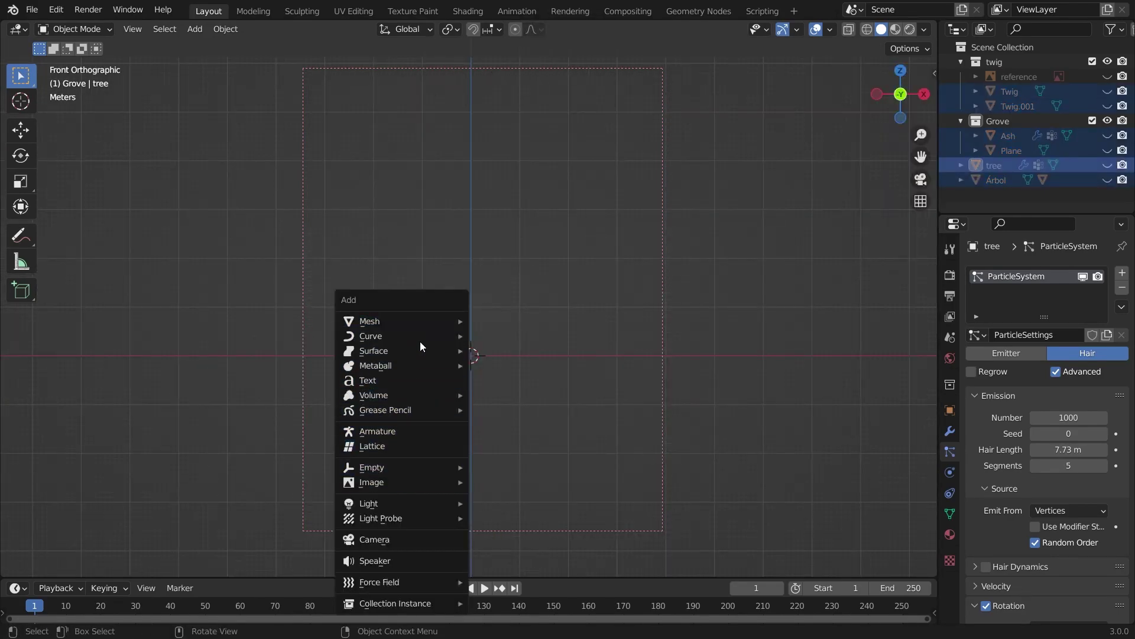
pyautogui.moveTo(421, 338)
pyautogui.click(521, 417)
pyautogui.click(127, 563)
pyautogui.click(128, 556)
pyautogui.click(125, 450)
pyautogui.scroll(7, 395, 423)
# Convert the new Sapling tree curve to a mesh
pyautogui.press('Tab')
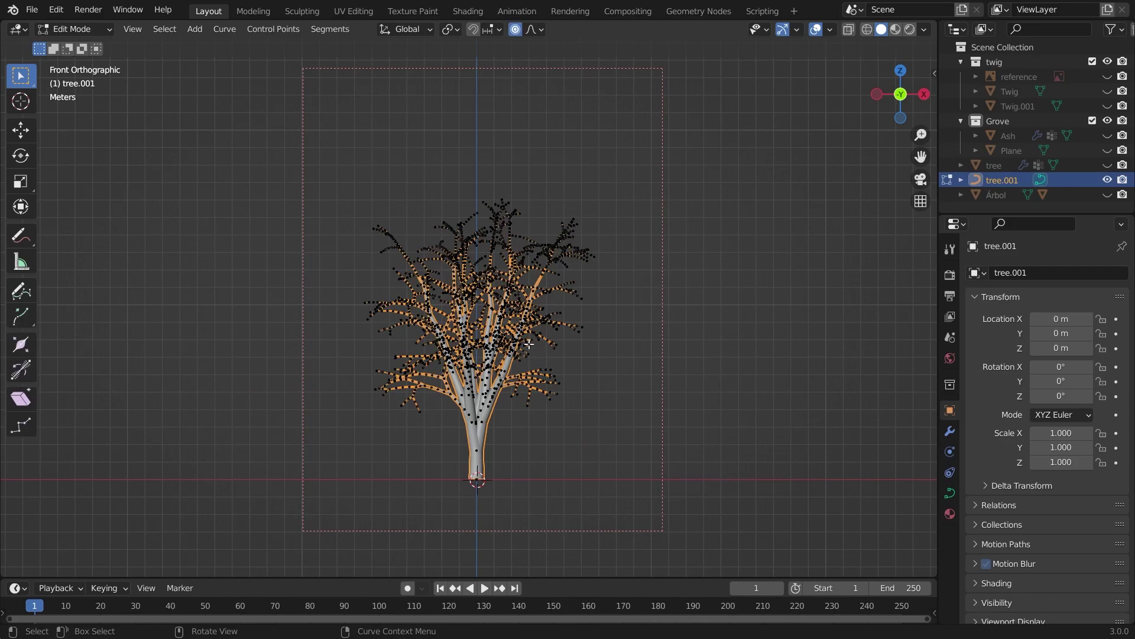
pyautogui.press('Tab')
pyautogui.rightClick(517, 345)
pyautogui.moveTo(514, 344)
pyautogui.click(557, 359)
# In wireframe, select the outer branch vertices of the new tree and assign them to a vertex group named Twig
pyautogui.press('Tab')
pyautogui.press('z')
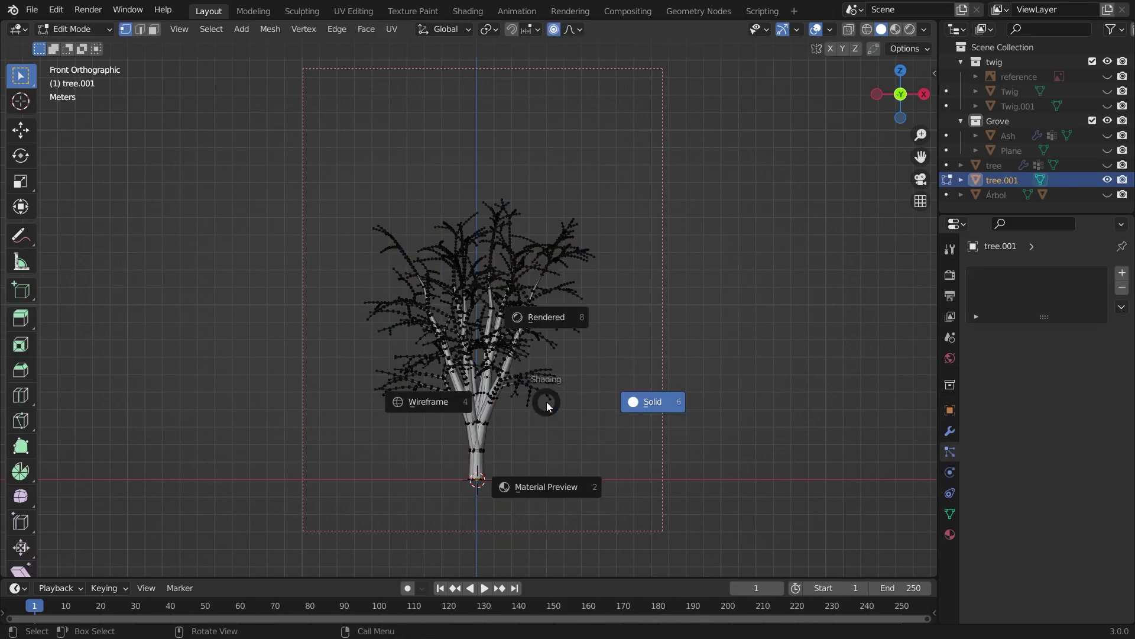
pyautogui.click(513, 404)
pyautogui.moveTo(581, 281); pyautogui.dragTo(393, 392)
pyautogui.press('Escape')
pyautogui.press('KP_7')
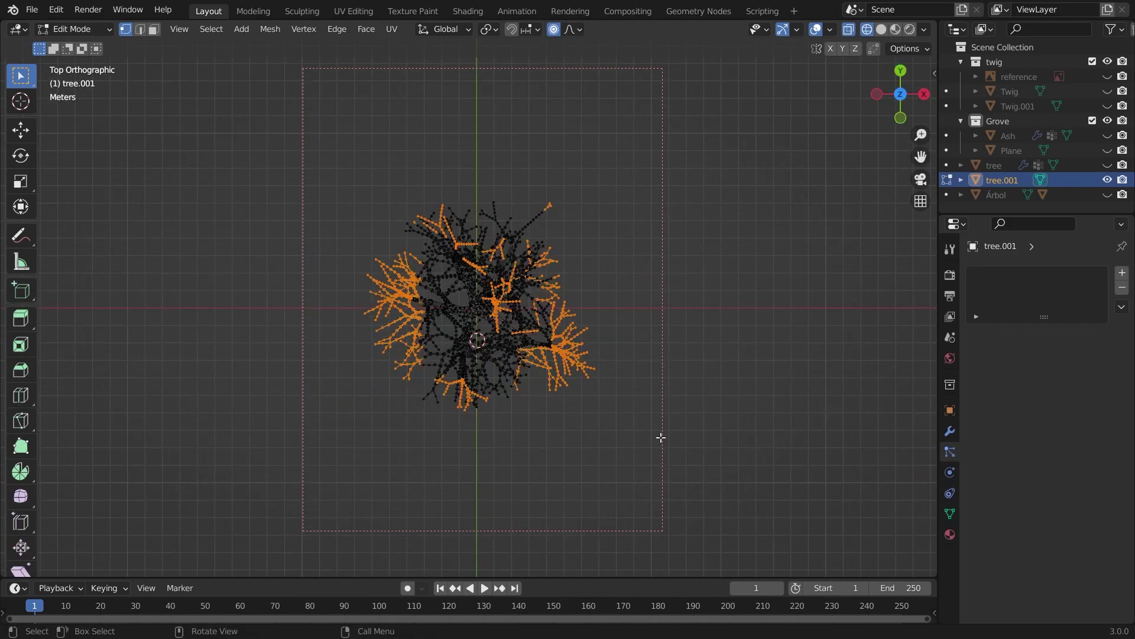
pyautogui.moveTo(383, 271); pyautogui.dragTo(571, 289)
pyautogui.moveTo(571, 289); pyautogui.dragTo(550, 354, button='middle')
pyautogui.press('Escape')
pyautogui.click(1117, 318)
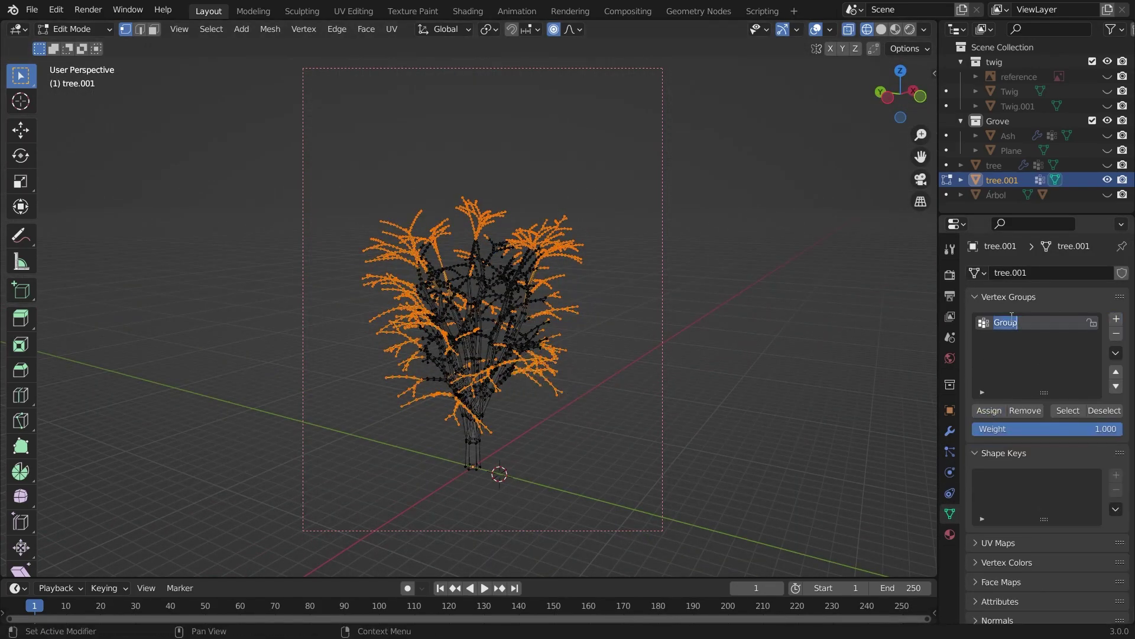
pyautogui.press('Tab')
# Add a particle system to the new tree with the existing twig hair settings and show it in solid shading
pyautogui.click(950, 451)
pyautogui.click(1122, 273)
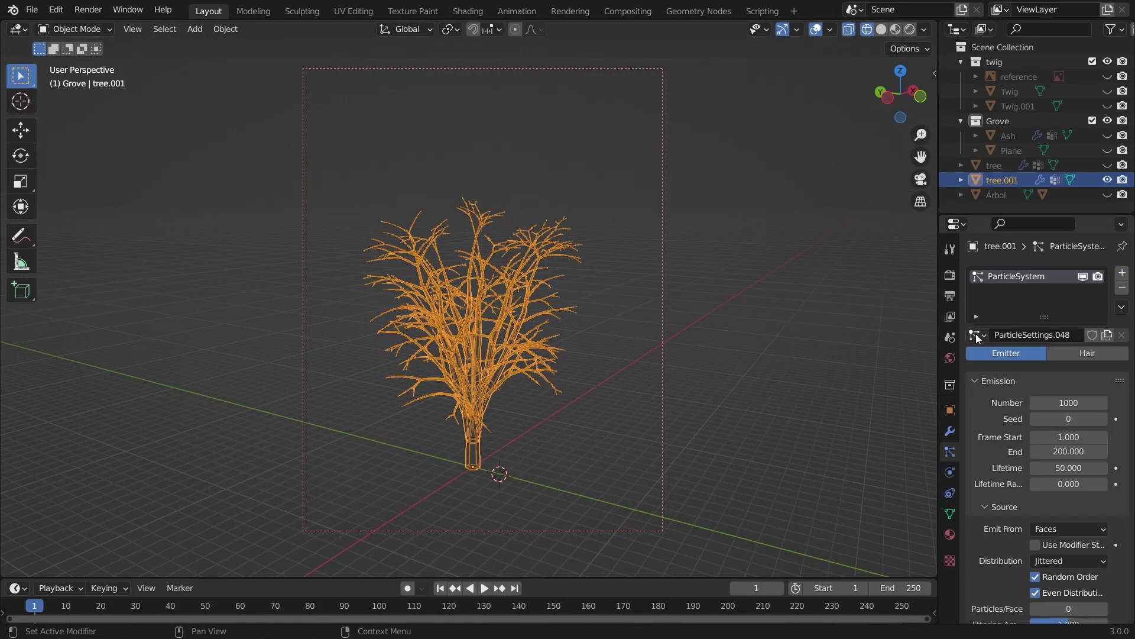
pyautogui.click(977, 335)
pyautogui.scroll(5, 902, 425)
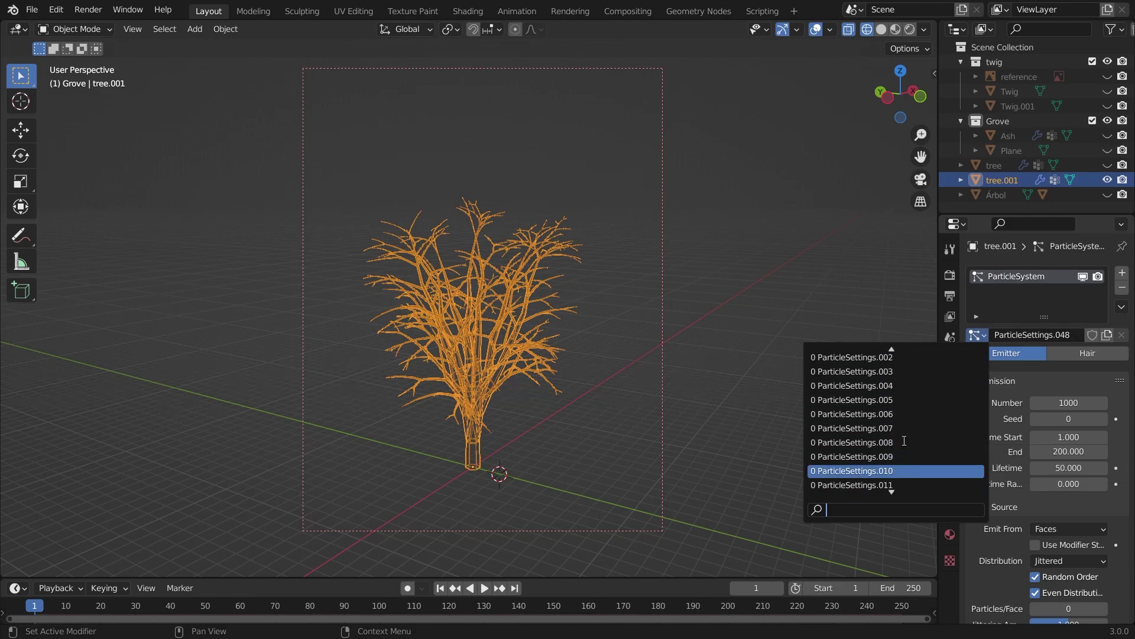
pyautogui.click(905, 451)
pyautogui.click(832, 67)
pyautogui.click(882, 29)
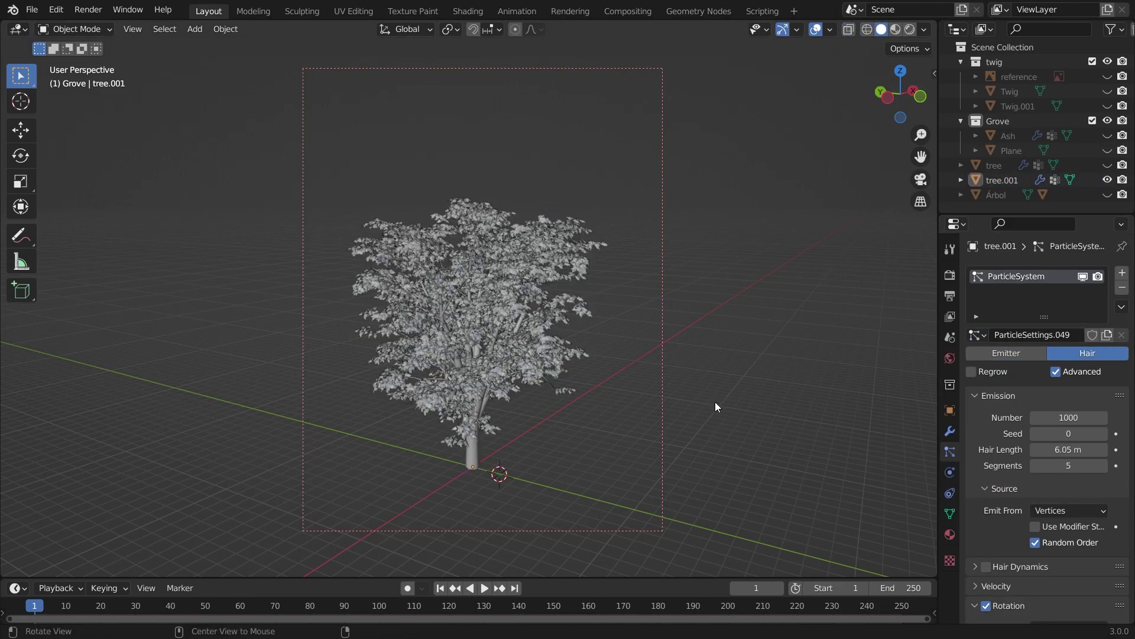
# Restrict the new tree's twig density to the Twig vertex group and preview it in rendered shading from the front
pyautogui.moveTo(715, 402); pyautogui.dragTo(370, 383, button='middle')
pyautogui.scroll(-20, 1073, 454)
pyautogui.click(1058, 460)
pyautogui.click(1016, 487)
pyautogui.press('KP_3')
pyautogui.press('KP_1')
pyautogui.click(910, 29)
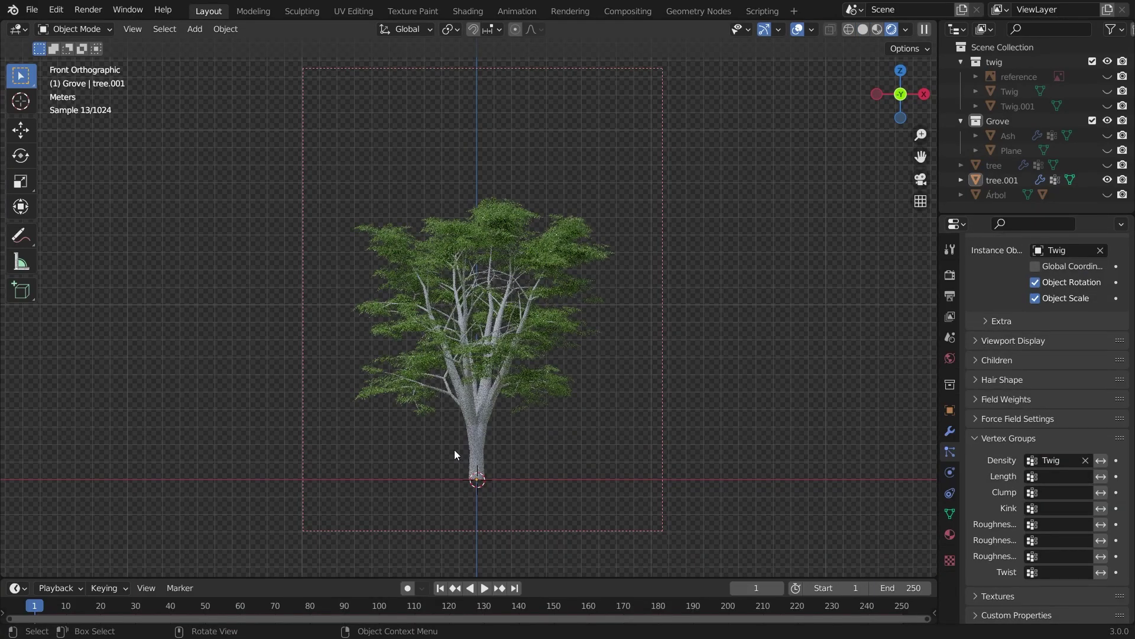
# Unwrap the new Sapling tree's mesh with Smart UV Project
pyautogui.click(467, 450)
pyautogui.press('Tab')
pyautogui.press('u')
pyautogui.click(516, 369)
pyautogui.click(542, 489)
pyautogui.press('Tab')
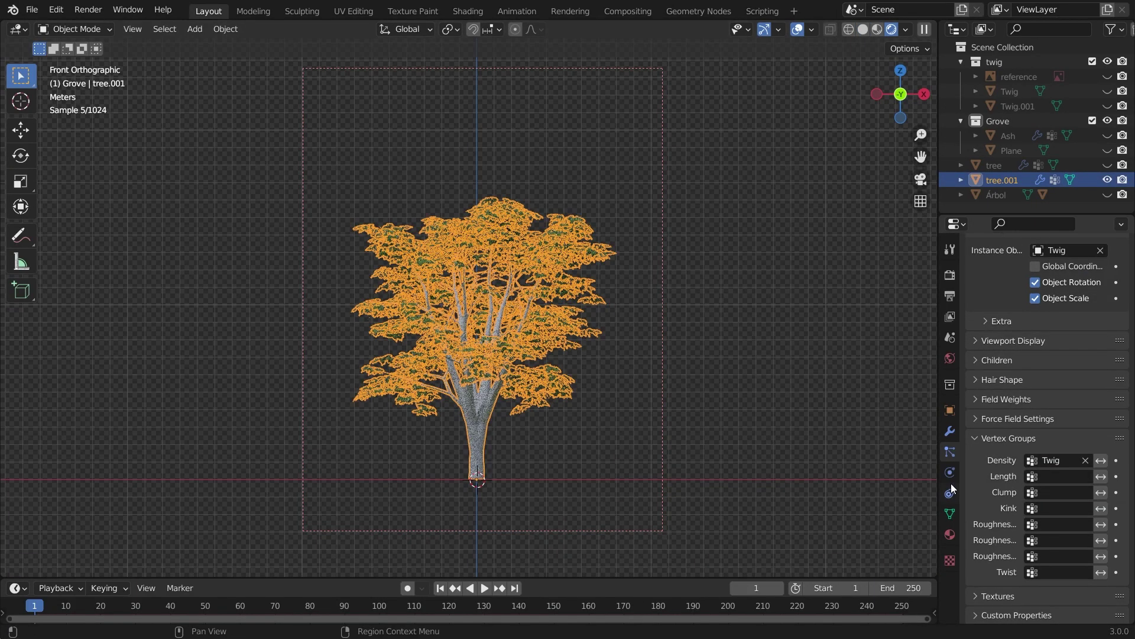
# Assign the bark material Material.001 to the new Sapling tree and scale its UVs over the bark image
pyautogui.click(950, 534)
pyautogui.click(1000, 335)
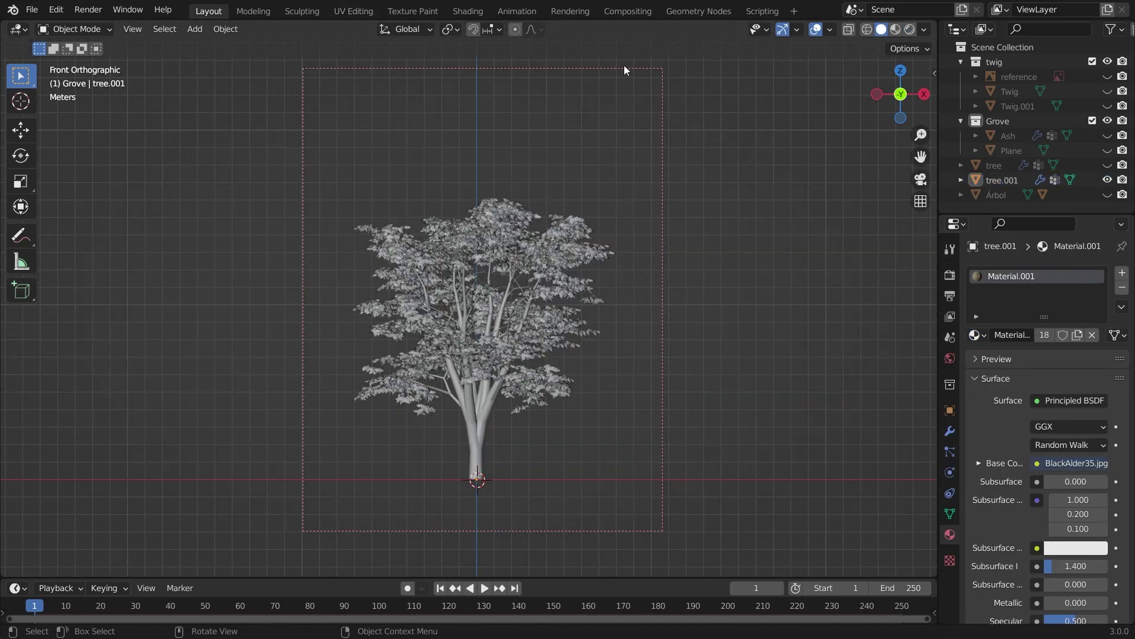
pyautogui.click(353, 11)
pyautogui.press('a')
pyautogui.press('s')
pyautogui.click(32, 450)
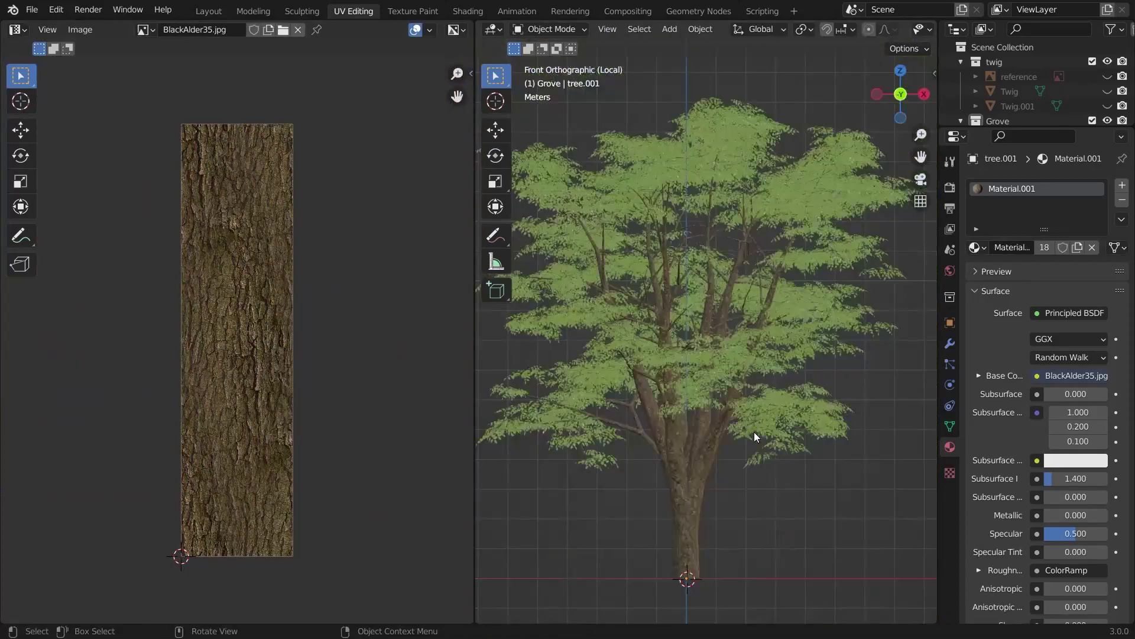
# Return to the Layout workspace and adjust the hair length of the new Sapling tree's twig particles
pyautogui.scroll(-3, 754, 432)
pyautogui.scroll(3, 686, 319)
pyautogui.press('z')
pyautogui.click(213, 12)
pyautogui.click(486, 284)
pyautogui.click(950, 452)
pyautogui.moveTo(1069, 450); pyautogui.dragTo(1085, 450)
pyautogui.click(758, 373)
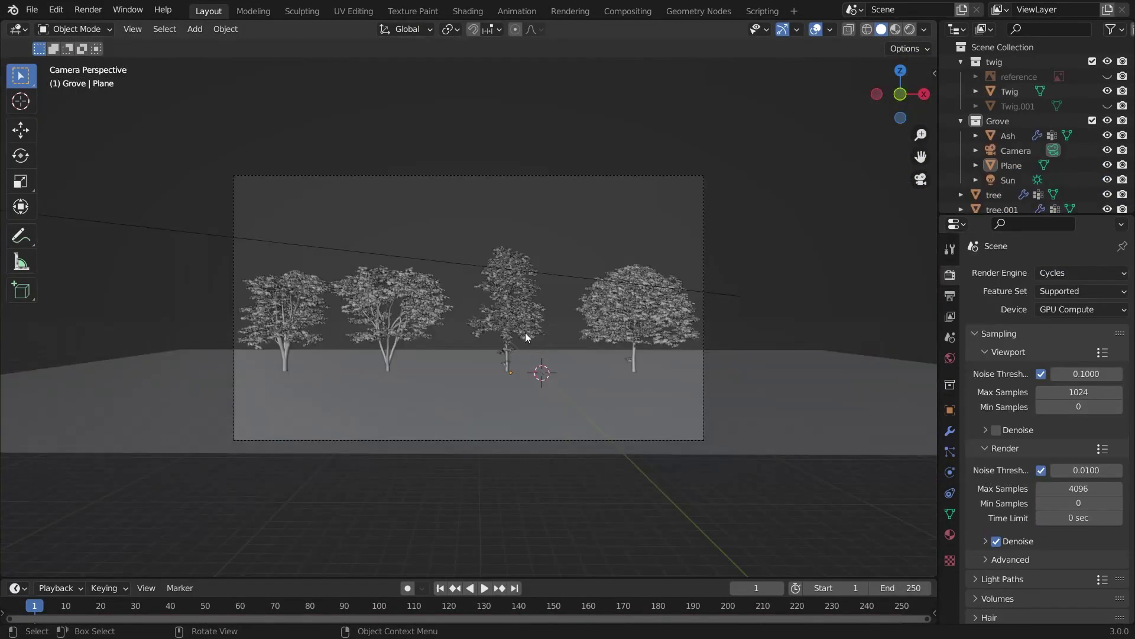
pyautogui.moveTo(526, 332); pyautogui.dragTo(534, 341, button='middle')
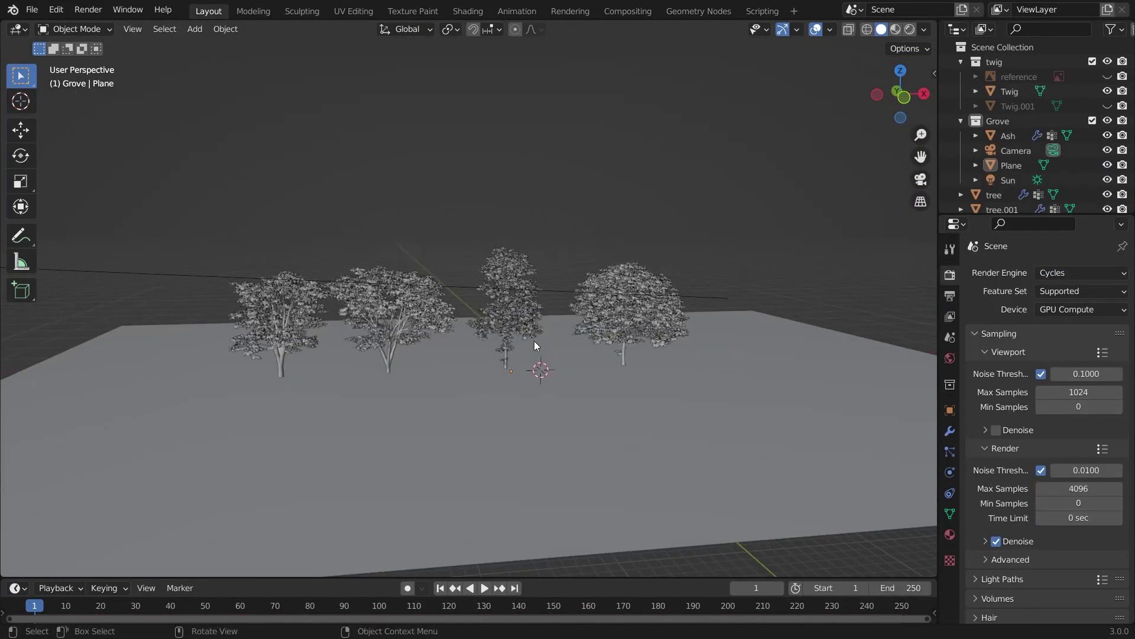
pyautogui.press('n')
pyautogui.click(823, 397)
pyautogui.hotkey('ctrl', 'z')
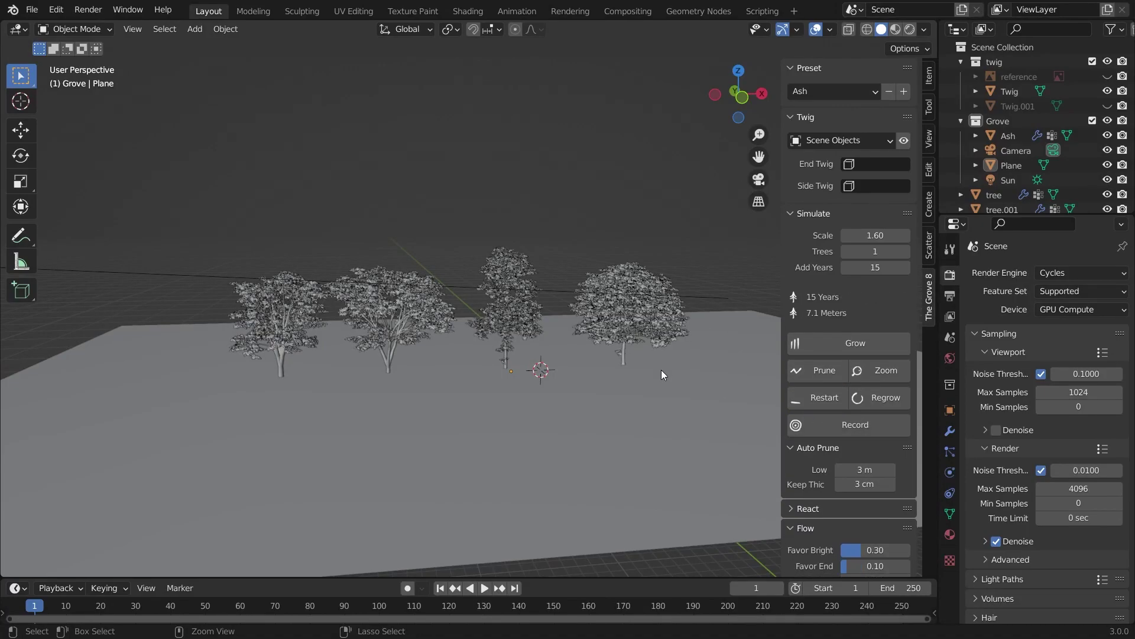
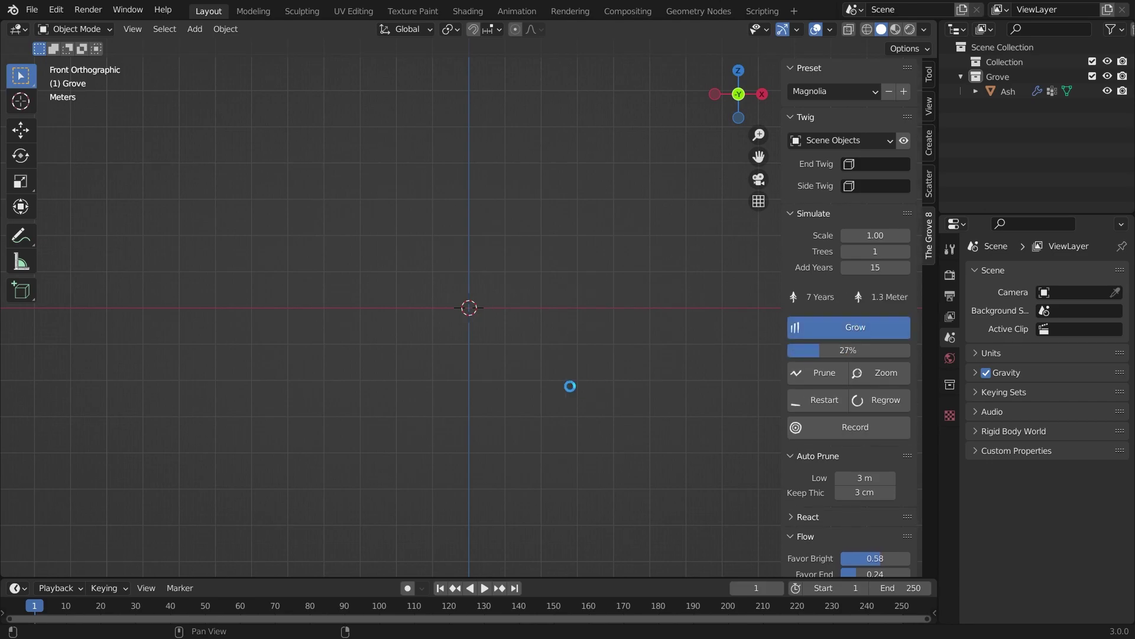
# Copy the grown Magnolia tree, leave fullscreen, and paste it into the Tree tutorial.blend scene
pyautogui.moveTo(550, 337)
pyautogui.mouseDown(button='middle')
pyautogui.moveTo(444, 324)
pyautogui.moveTo(375, 339)
pyautogui.moveTo(547, 334)
pyautogui.mouseUp(button='middle')
pyautogui.scroll(5, 375, 340)
pyautogui.keyDown('shift'); pyautogui.scroll(6, 375, 340); pyautogui.keyUp('shift')
pyautogui.click(472, 361)
pyautogui.moveTo(472, 361); pyautogui.dragTo(539, 365, button='middle')
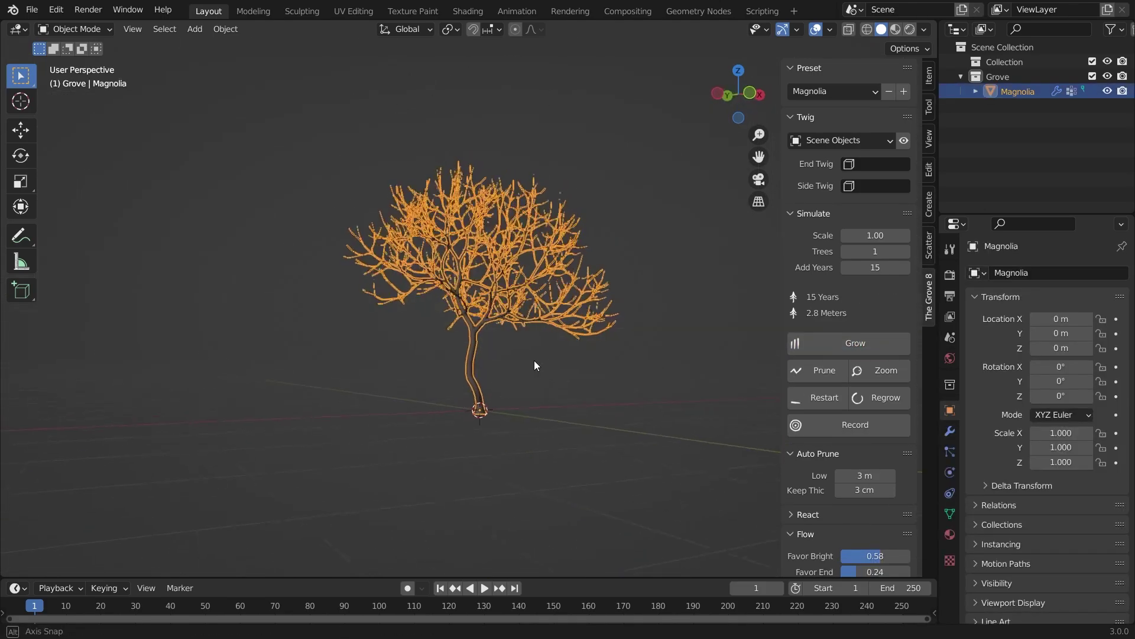
pyautogui.click(128, 9)
pyautogui.click(142, 63)
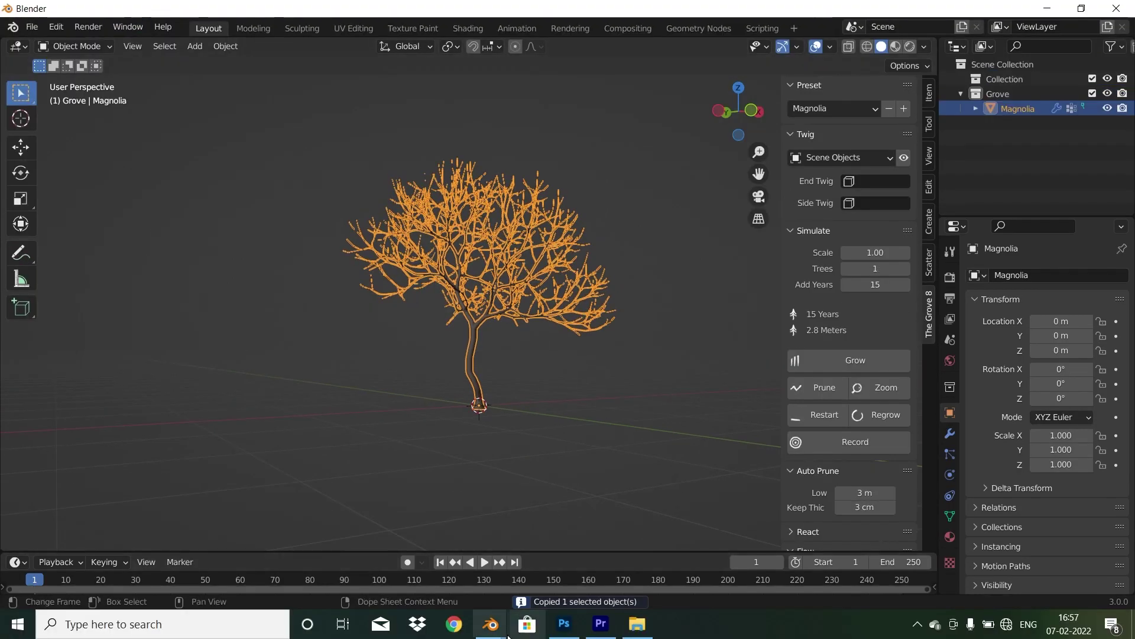
pyautogui.click(490, 624)
pyautogui.click(413, 556)
pyautogui.hotkey('ctrl', 'v')
# Enlarge the pasted Magnolia, move it along X to the end of the tree row, and scale it down to about 0.82
pyautogui.moveTo(655, 395); pyautogui.dragTo(617, 378, button='middle')
pyautogui.press('s')
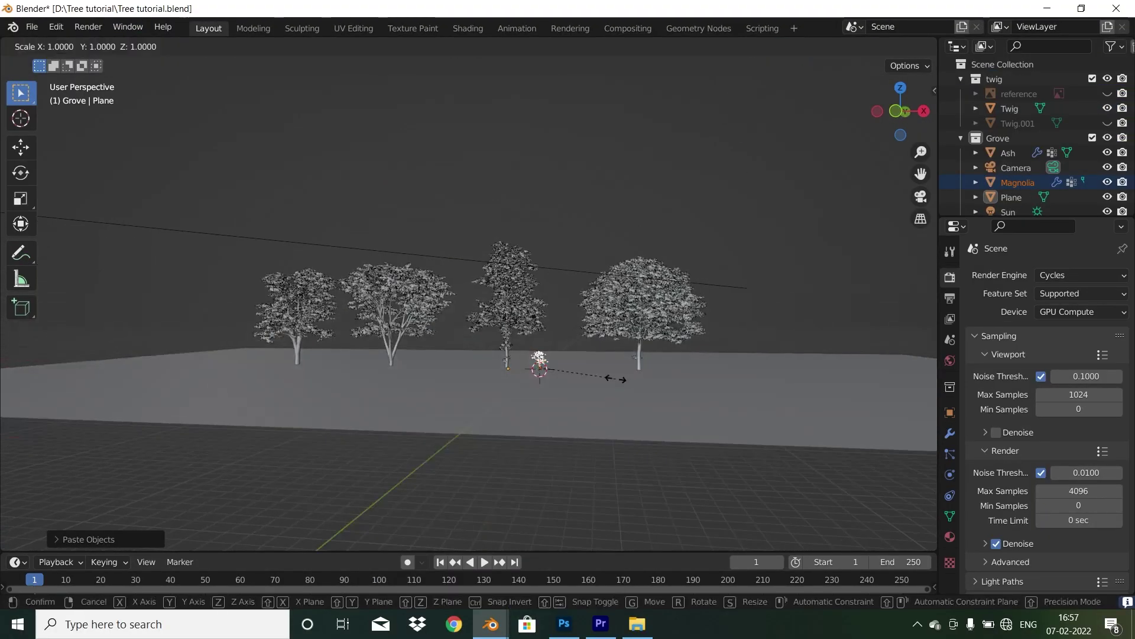
pyautogui.click(213, 373)
pyautogui.press('g')
pyautogui.press('x')
pyautogui.click(733, 357)
pyautogui.press('s')
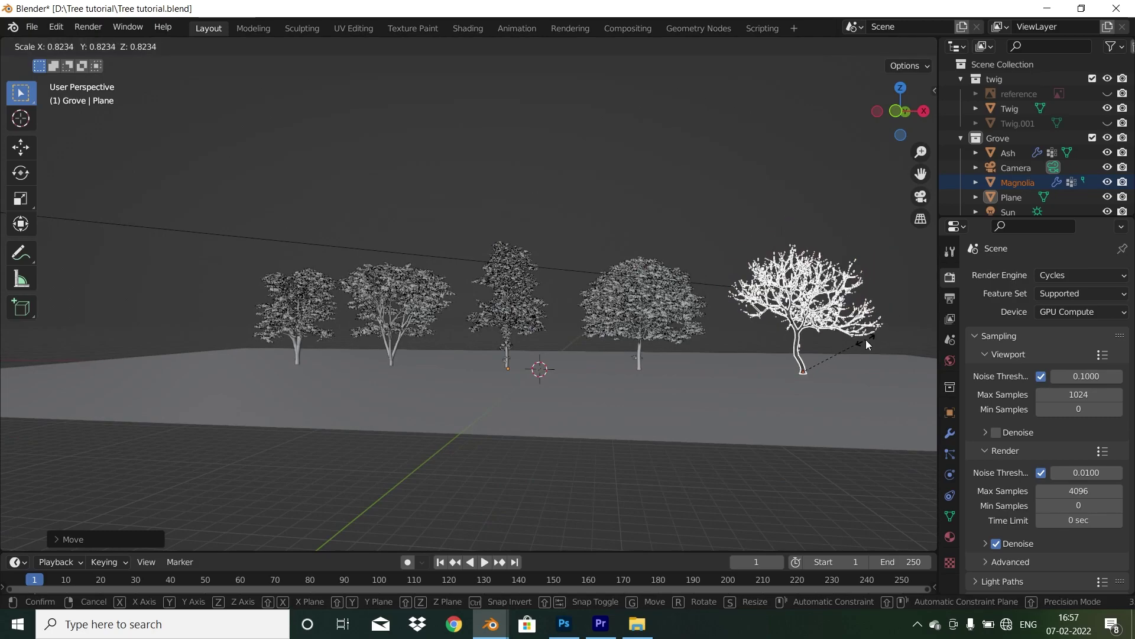
pyautogui.click(865, 338)
pyautogui.press('n')
pyautogui.click(877, 182)
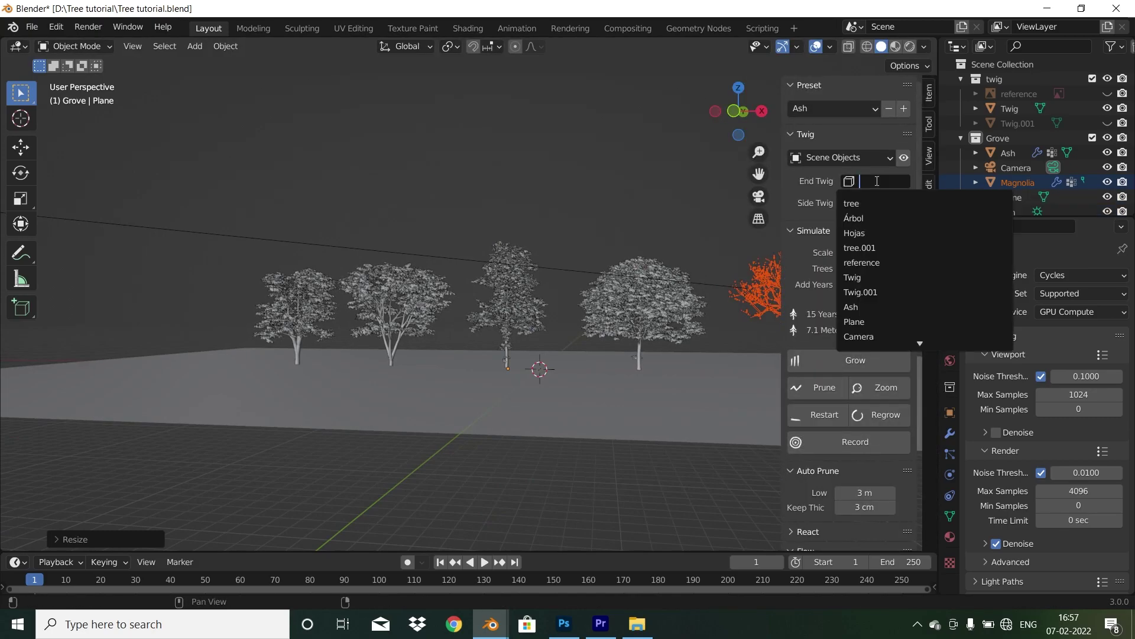
pyautogui.click(634, 220)
pyautogui.press('n')
# Remove the Apical Twigs and Lateral Twigs particle systems from the Magnolia tree
pyautogui.click(657, 324)
pyautogui.click(950, 454)
pyautogui.click(837, 330)
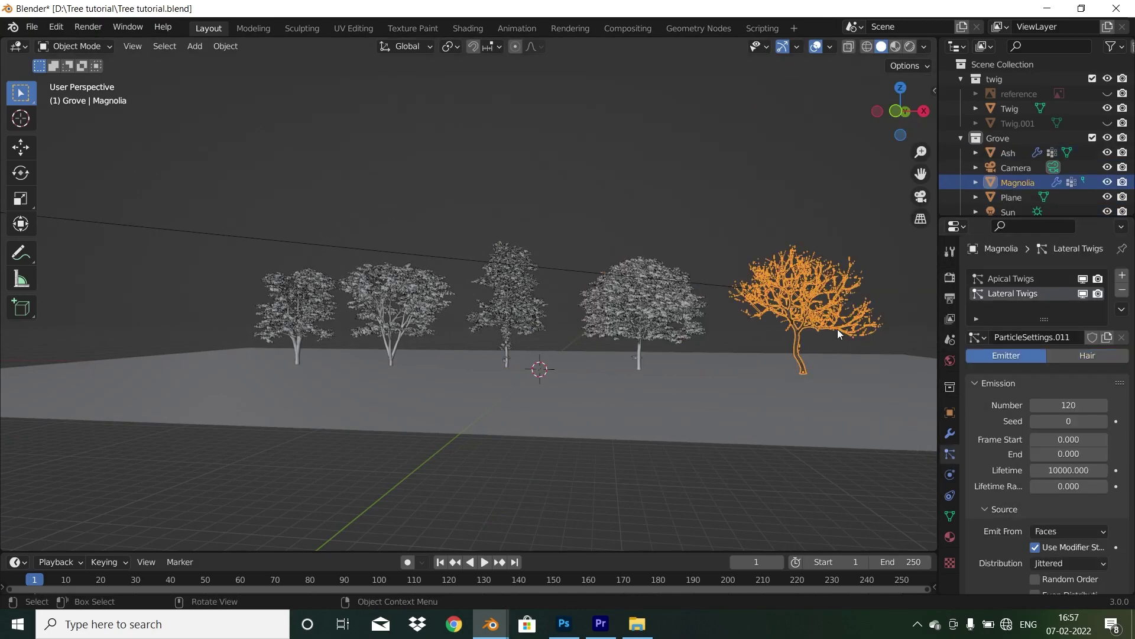
pyautogui.click(1122, 290)
pyautogui.click(1123, 290)
# Add a particle system to the Magnolia using the existing ParticleSettings.014 hair settings, made single-user
pyautogui.click(1123, 276)
pyautogui.click(976, 337)
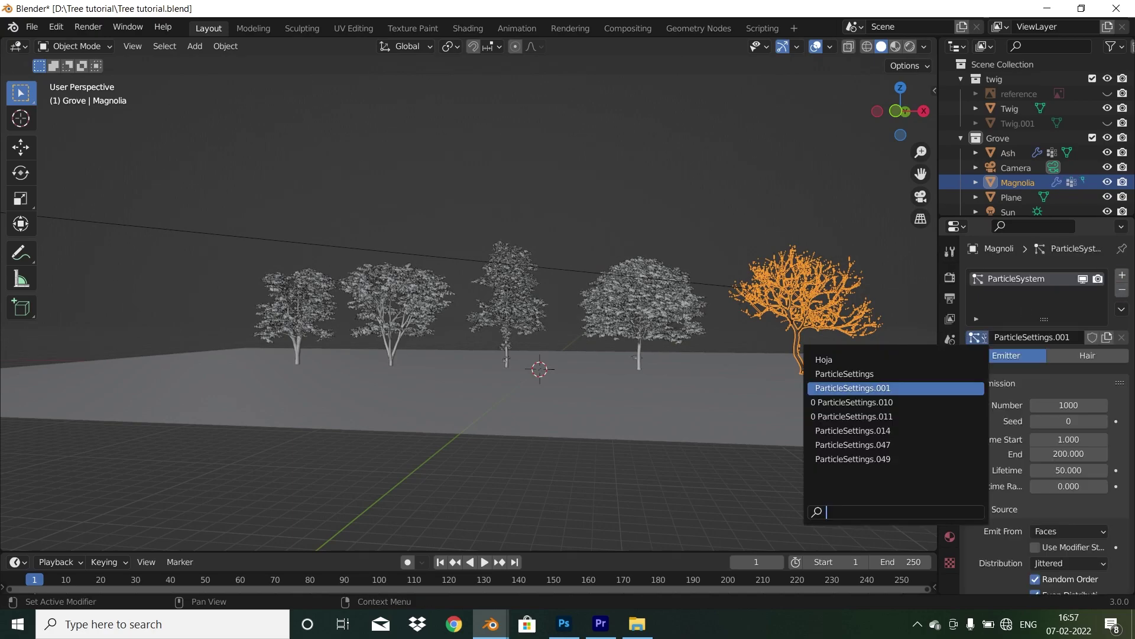
pyautogui.click(898, 431)
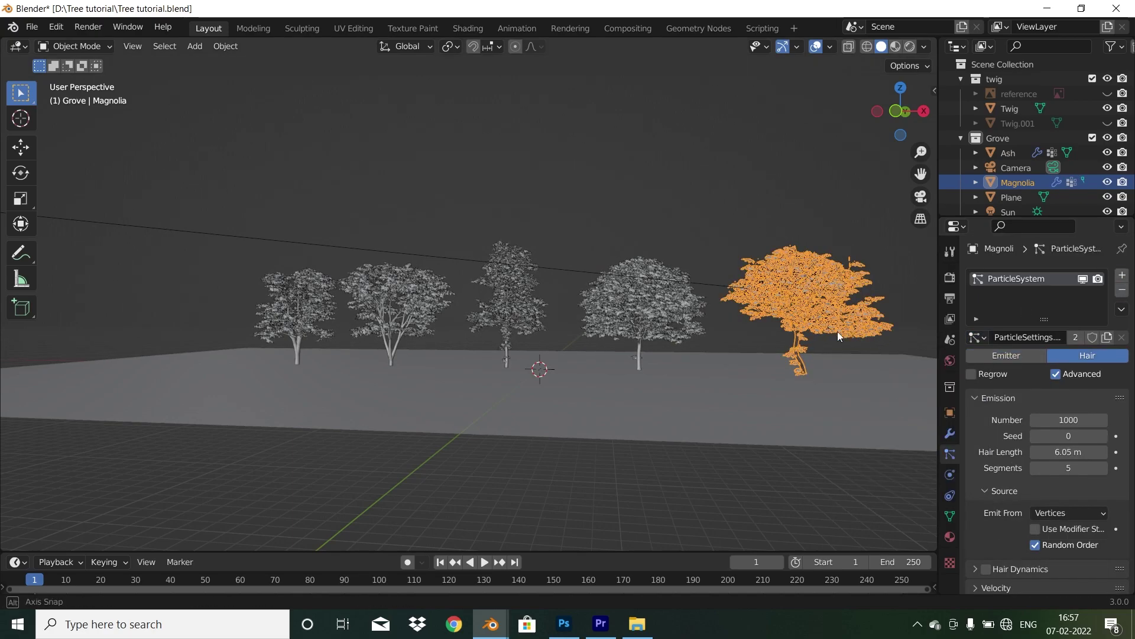
pyautogui.moveTo(837, 331); pyautogui.dragTo(935, 343, button='middle')
# Set the Magnolia particle system's Density and Length vertex groups to End Twig
pyautogui.scroll(-1, 1073, 347)
pyautogui.scroll(-15, 1068, 426)
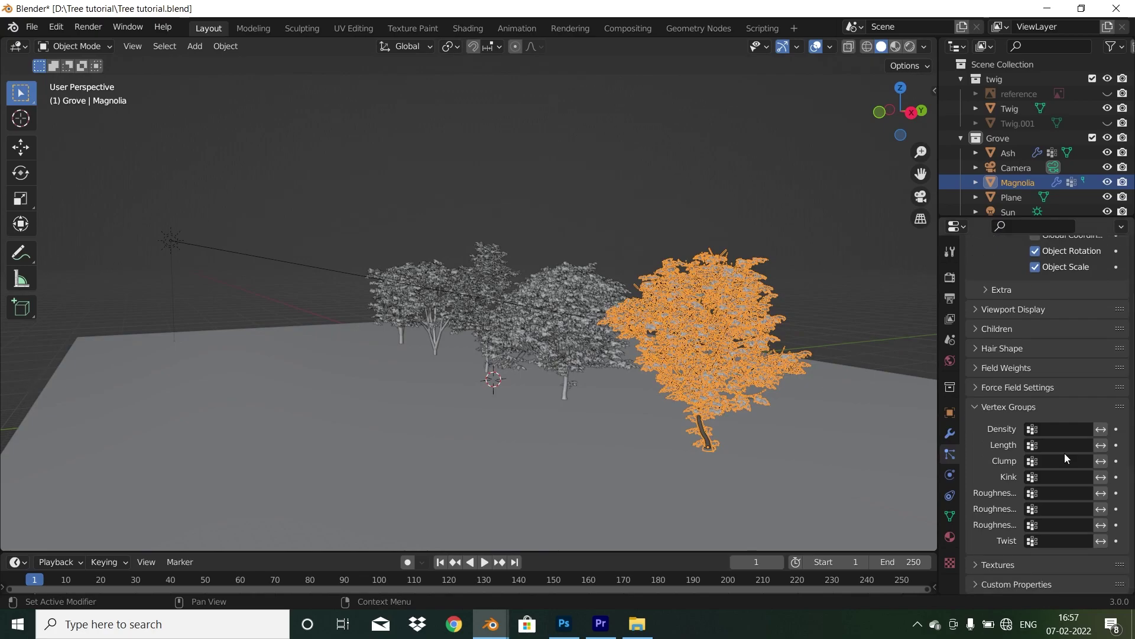
pyautogui.click(1065, 429)
pyautogui.click(1010, 479)
pyautogui.click(1056, 445)
pyautogui.click(988, 320)
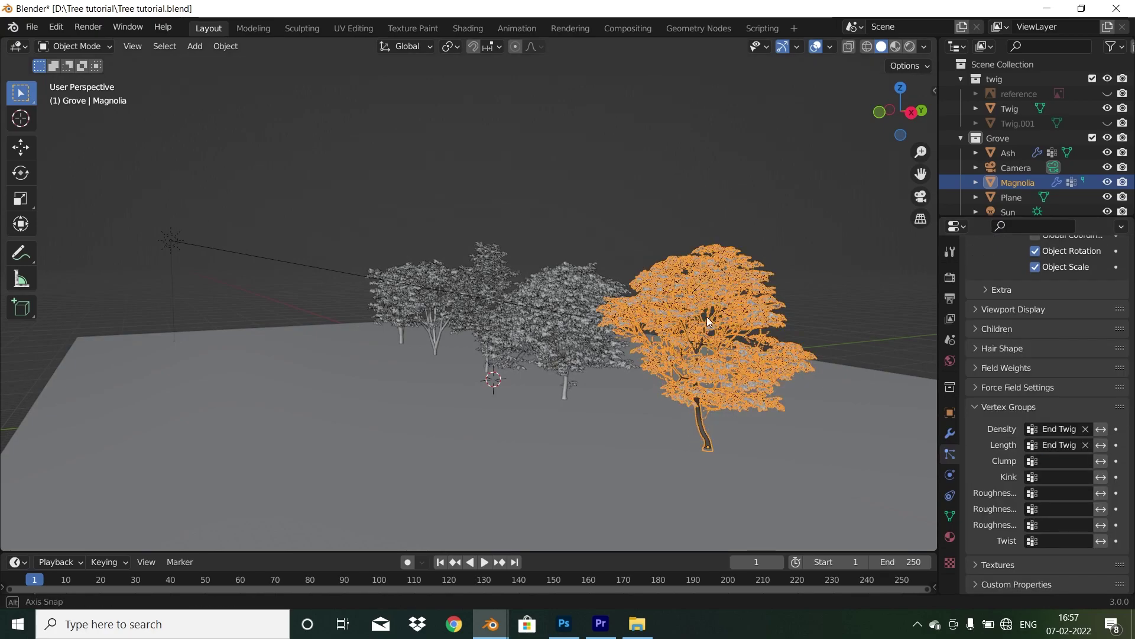
pyautogui.moveTo(757, 192); pyautogui.dragTo(822, 186, button='middle')
pyautogui.click(822, 187)
# Add a second particle system to the Magnolia with existing twig hair settings and set its Density vertex group to Side Twig
pyautogui.moveTo(1131, 491); pyautogui.dragTo(1134, 257)
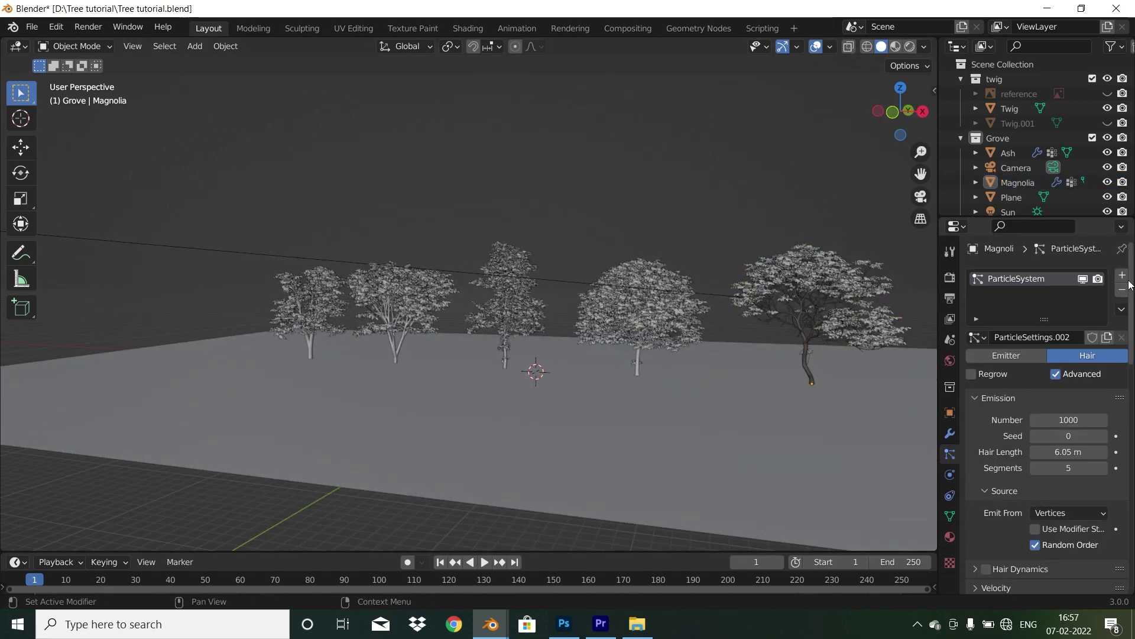
pyautogui.click(1123, 276)
pyautogui.click(977, 337)
pyautogui.click(875, 446)
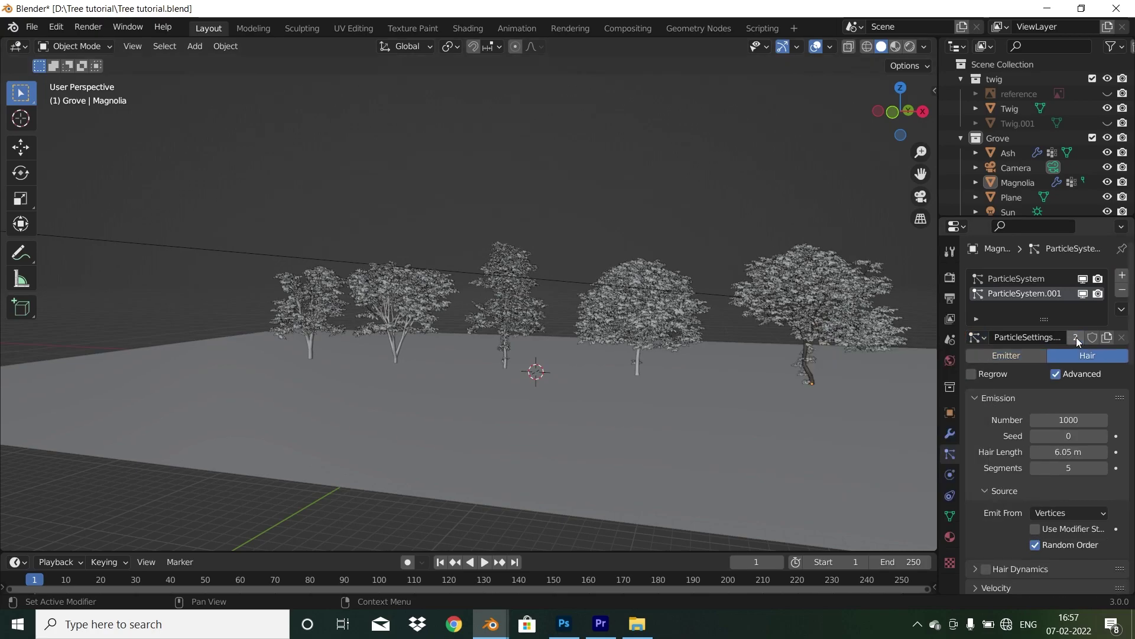
pyautogui.scroll(-15, 1054, 443)
pyautogui.scroll(-8, 1053, 443)
pyautogui.click(1069, 431)
pyautogui.click(1006, 494)
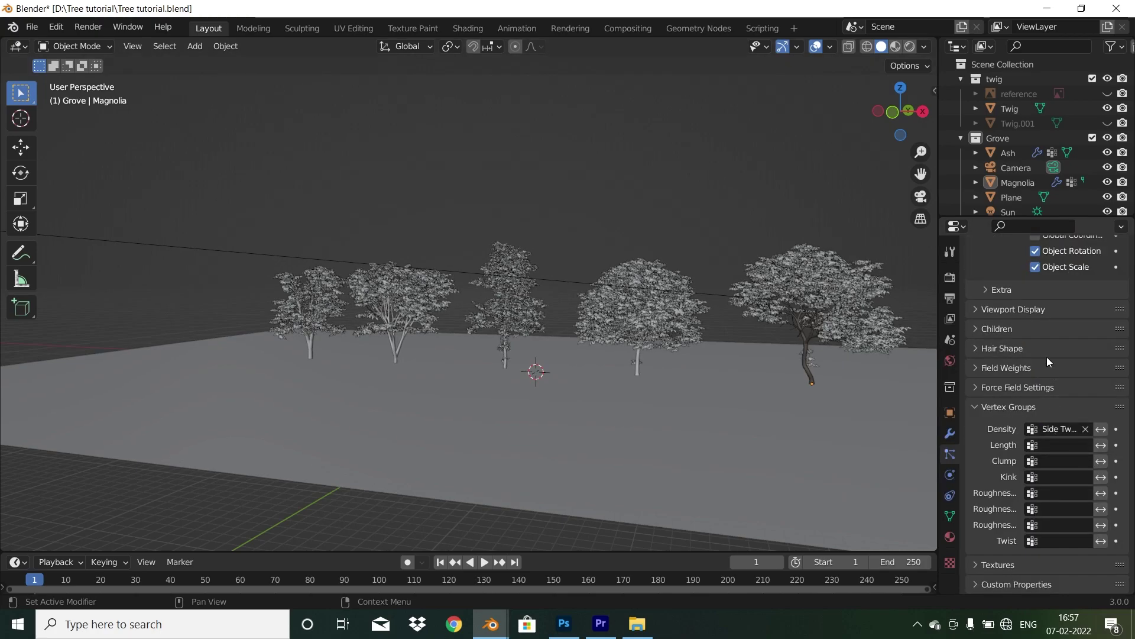
# Examine the vertex group settings of the Magnolia's first particle system and inspect the foliage up close
pyautogui.scroll(20, 1049, 343)
pyautogui.click(1017, 278)
pyautogui.scroll(-20, 1029, 438)
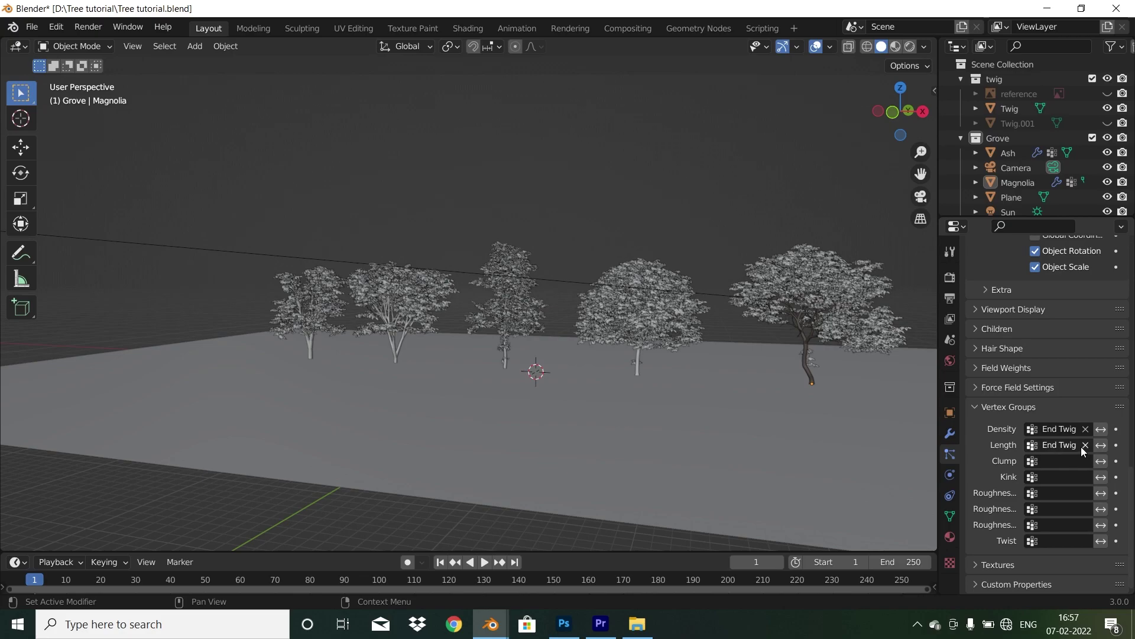
pyautogui.scroll(20, 1022, 418)
pyautogui.scroll(9, 783, 332)
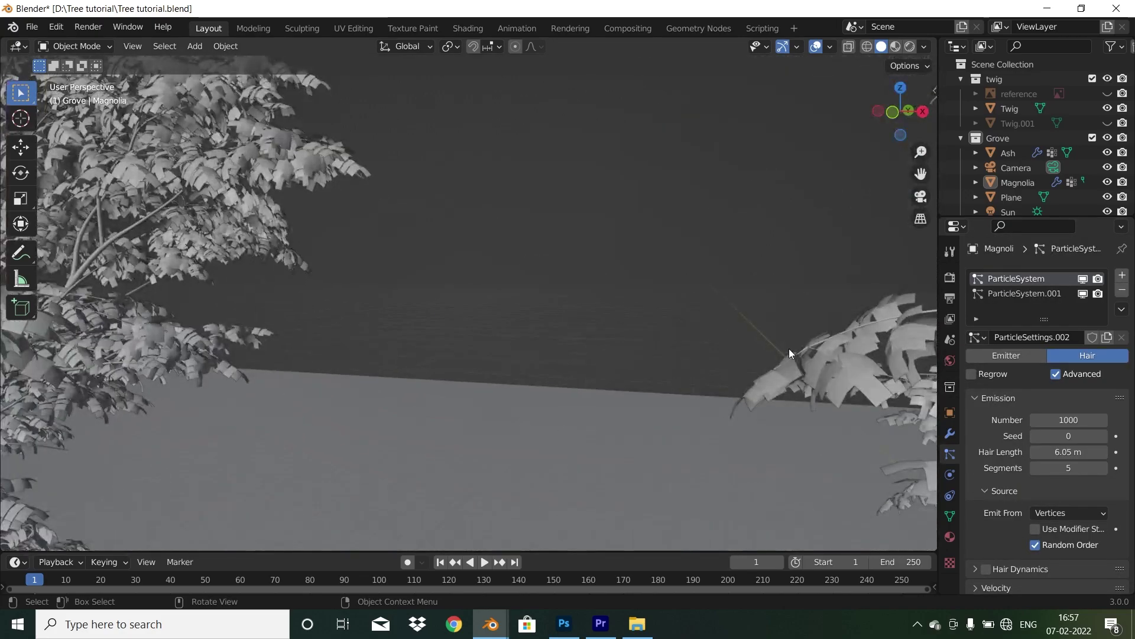
pyautogui.scroll(-5, 789, 349)
pyautogui.scroll(-2, 789, 349)
# Isolate the Magnolia in local view and unwrap its mesh with Smart UV Project
pyautogui.click(793, 392)
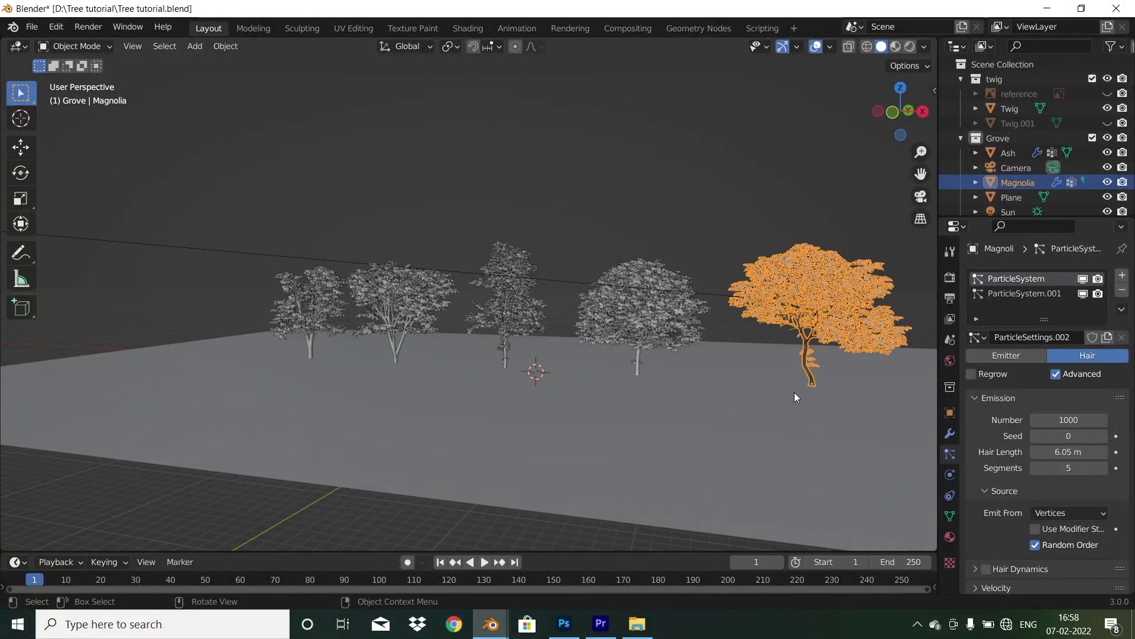
pyautogui.press('KP_Divide')
pyautogui.moveTo(792, 392); pyautogui.dragTo(562, 388, button='middle')
pyautogui.press('Tab')
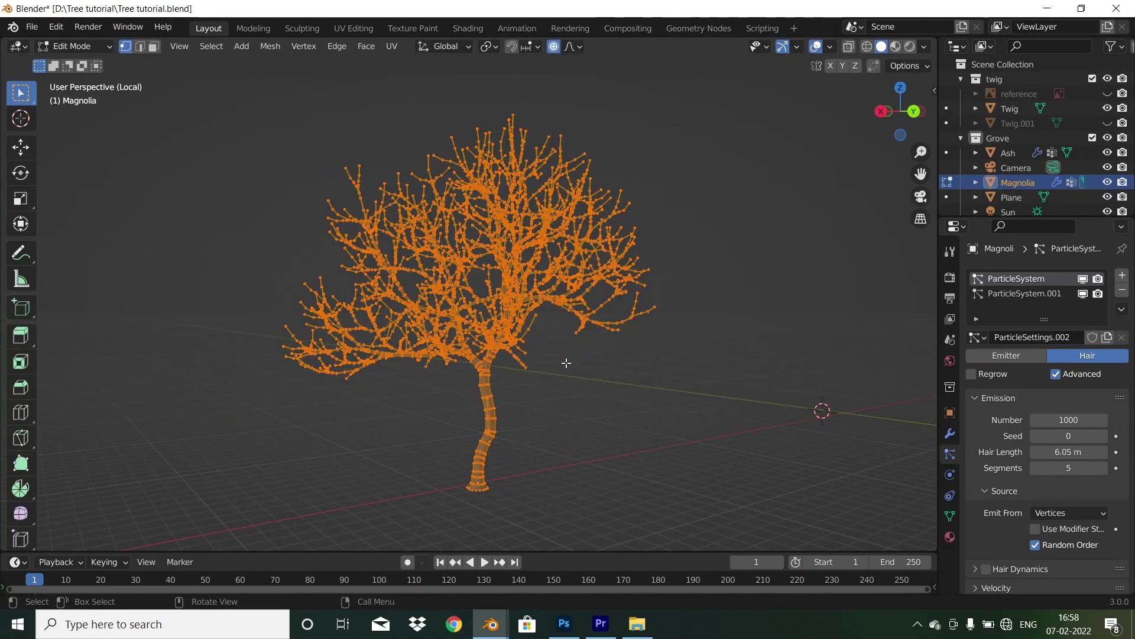
pyautogui.press('u')
pyautogui.click(525, 382)
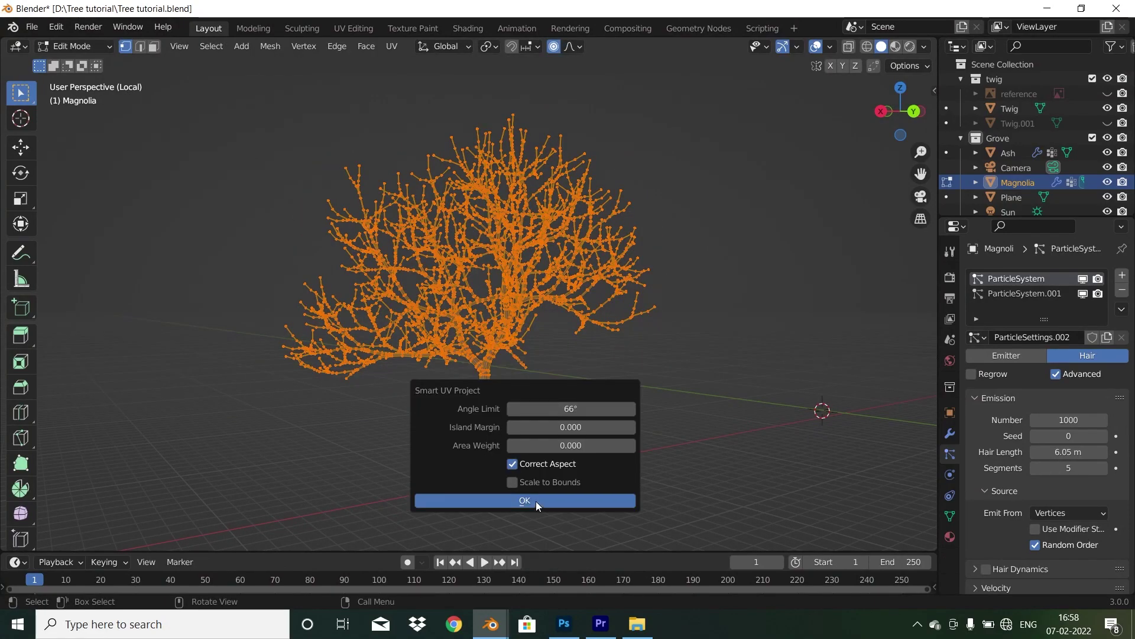
pyautogui.click(604, 508)
# Scale the Magnolia's UVs in the UV Editing workspace and show the isolated tree in Material Preview shading
pyautogui.click(332, 28)
pyautogui.moveTo(154, 278); pyautogui.dragTo(340, 410)
pyautogui.press('s')
pyautogui.click(379, 378)
pyautogui.press('KP_Divide')
pyautogui.moveTo(692, 379)
pyautogui.mouseDown(button='middle')
pyautogui.moveTo(766, 298)
pyautogui.moveTo(784, 298)
pyautogui.moveTo(725, 304)
pyautogui.mouseUp(button='middle')
pyautogui.press('KP_Divide')
pyautogui.press('z')
pyautogui.click(723, 410)
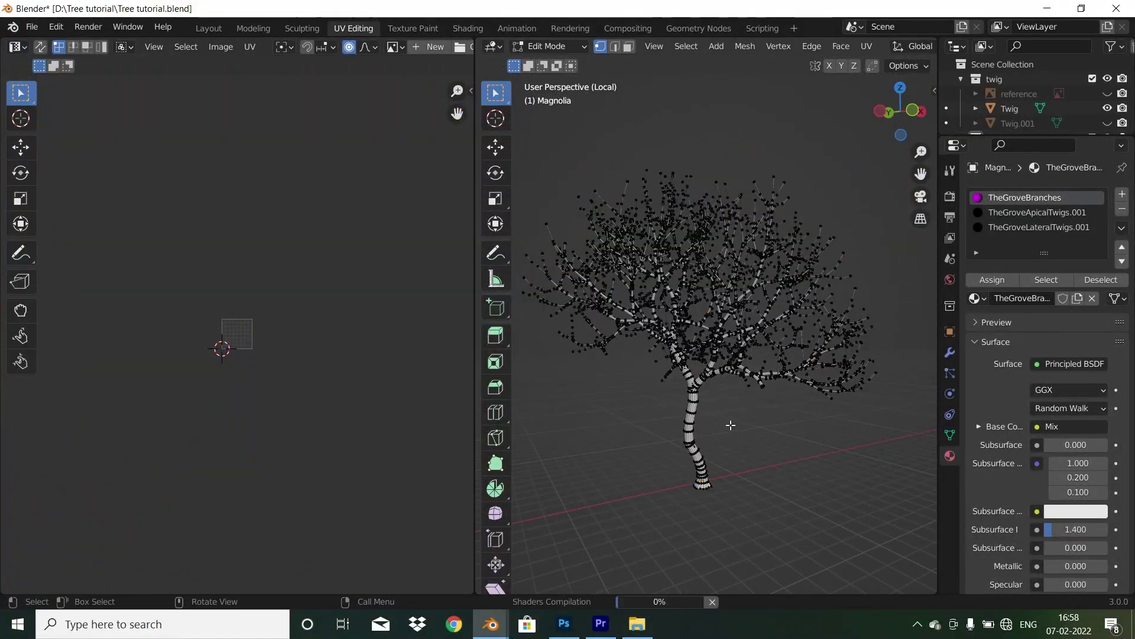
# Replace the Magnolia's TheGroveBranches material with the bark material Material.001
pyautogui.scroll(5, 731, 424)
pyautogui.press('Tab')
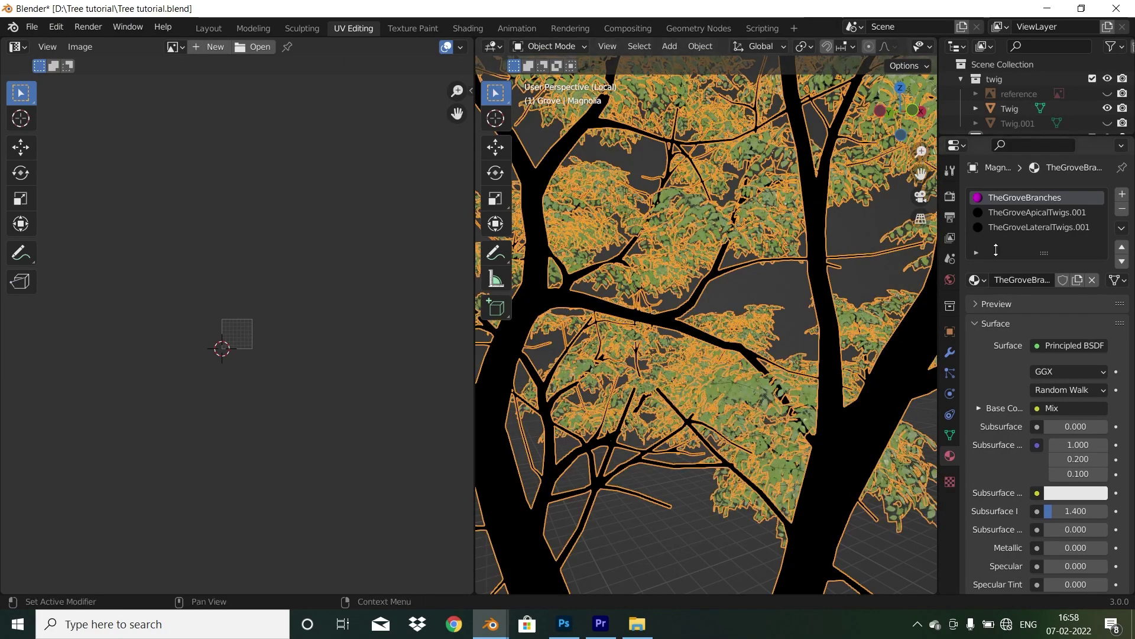
pyautogui.click(976, 280)
pyautogui.click(846, 332)
pyautogui.scroll(5, 734, 423)
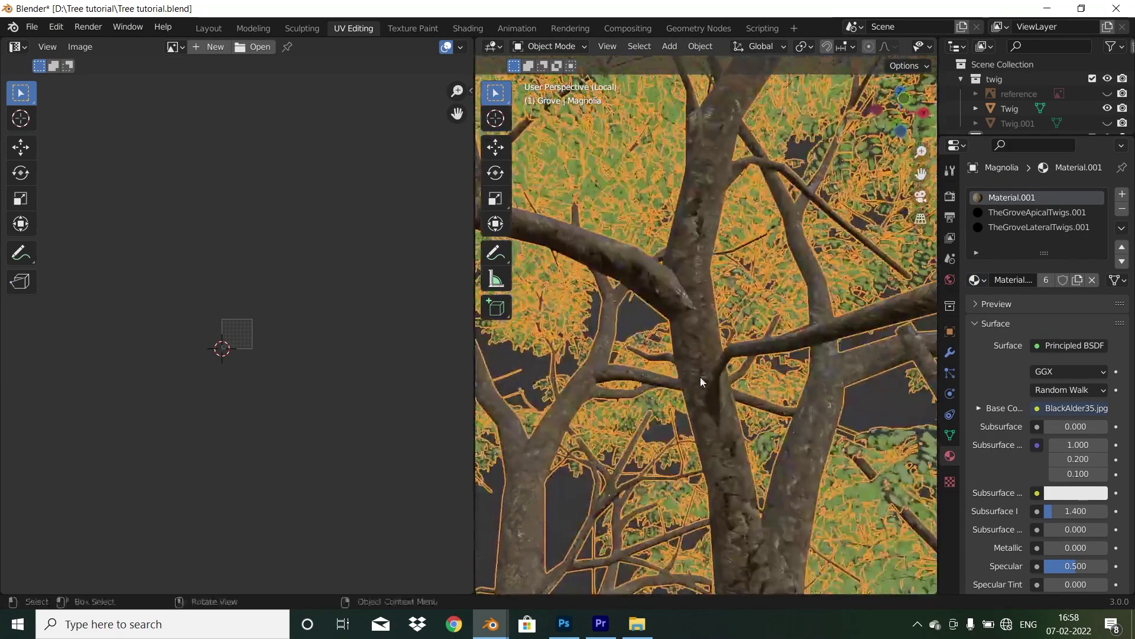
# Scale all of the Magnolia's UVs up about 3.73 times over the bark image
pyautogui.press('Tab')
pyautogui.press('a')
pyautogui.press('s')
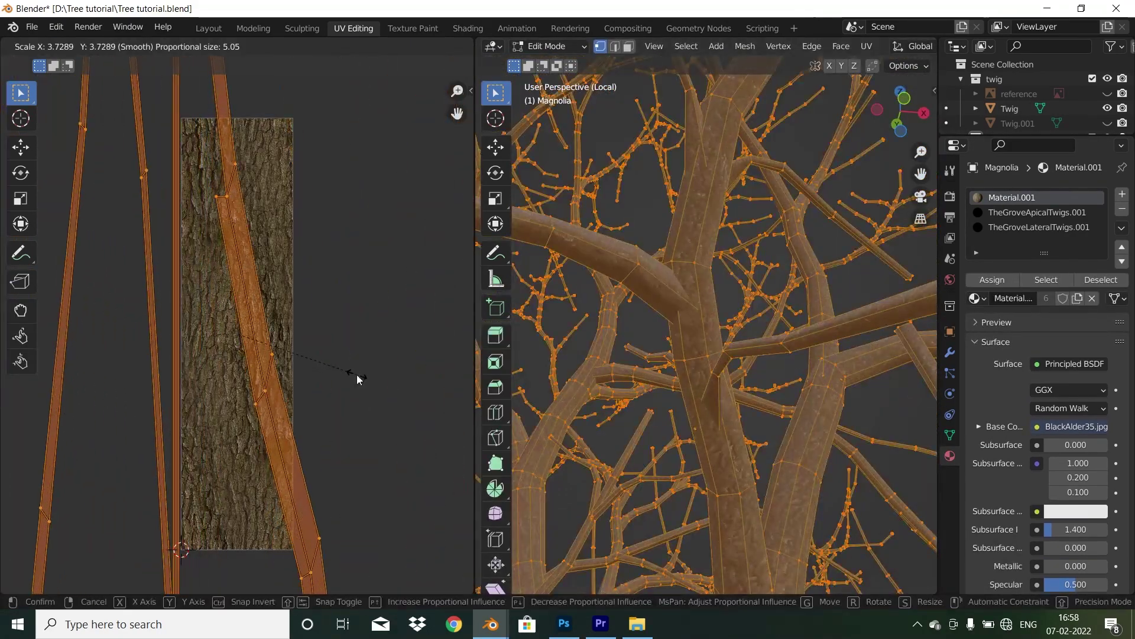
pyautogui.click(358, 379)
pyautogui.press('Tab')
# Inspect the bark-textured Magnolia as a whole from the front, then change its viewport shading
pyautogui.press('Home')
pyautogui.press('KP_1')
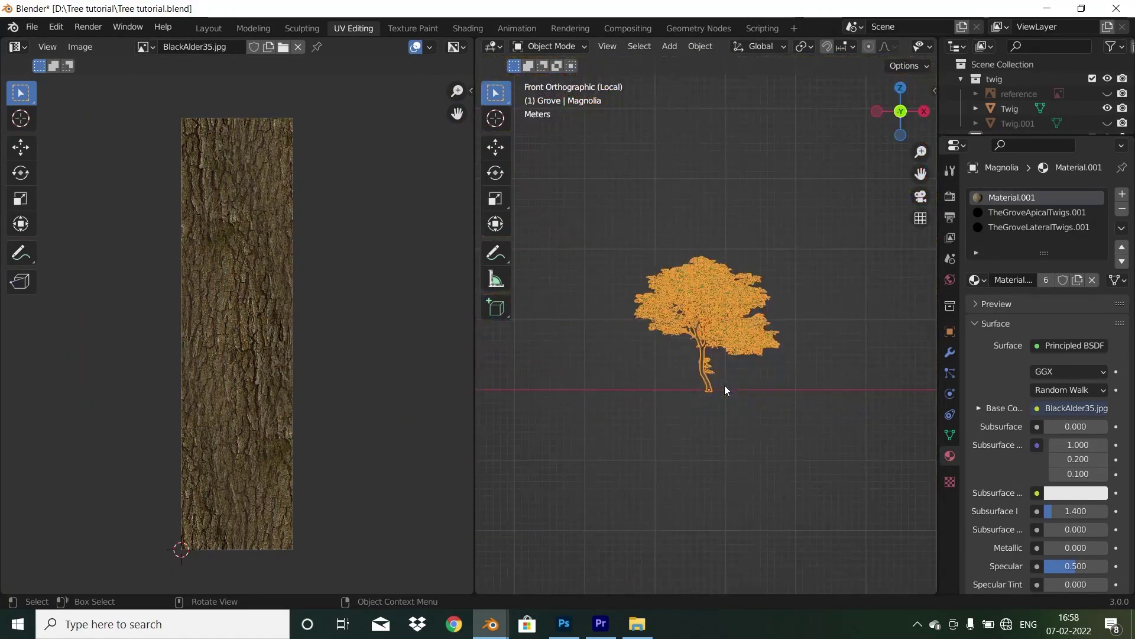
pyautogui.scroll(6, 725, 385)
pyautogui.click(876, 423)
pyautogui.moveTo(877, 424); pyautogui.dragTo(905, 71, button='middle')
pyautogui.press('KP_1')
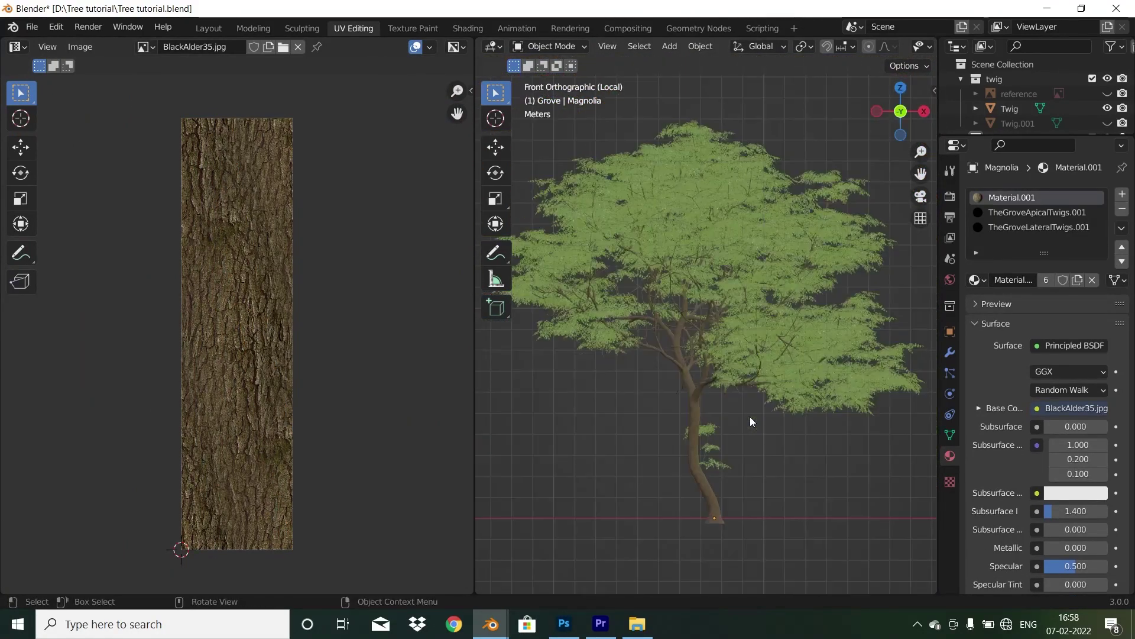
pyautogui.scroll(-4, 750, 416)
pyautogui.press('z')
pyautogui.click(792, 201)
# Preview the Magnolia in rendered shading in the Layout workspace, from the front and from another angle
pyautogui.click(208, 27)
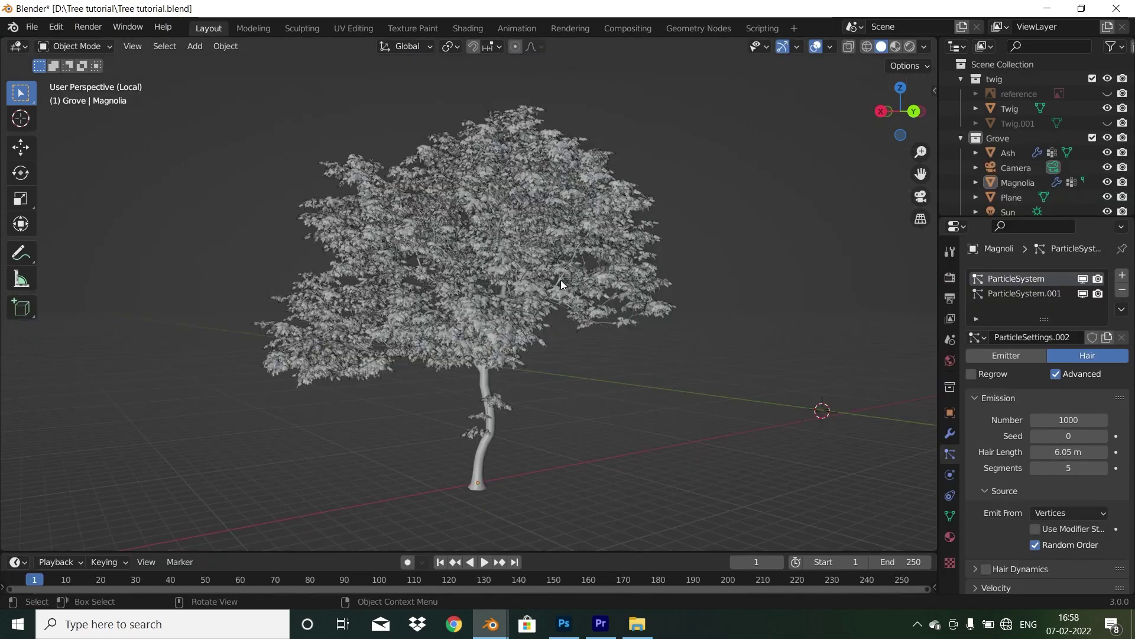
pyautogui.press('KP_1')
pyautogui.press('z')
pyautogui.click(565, 204)
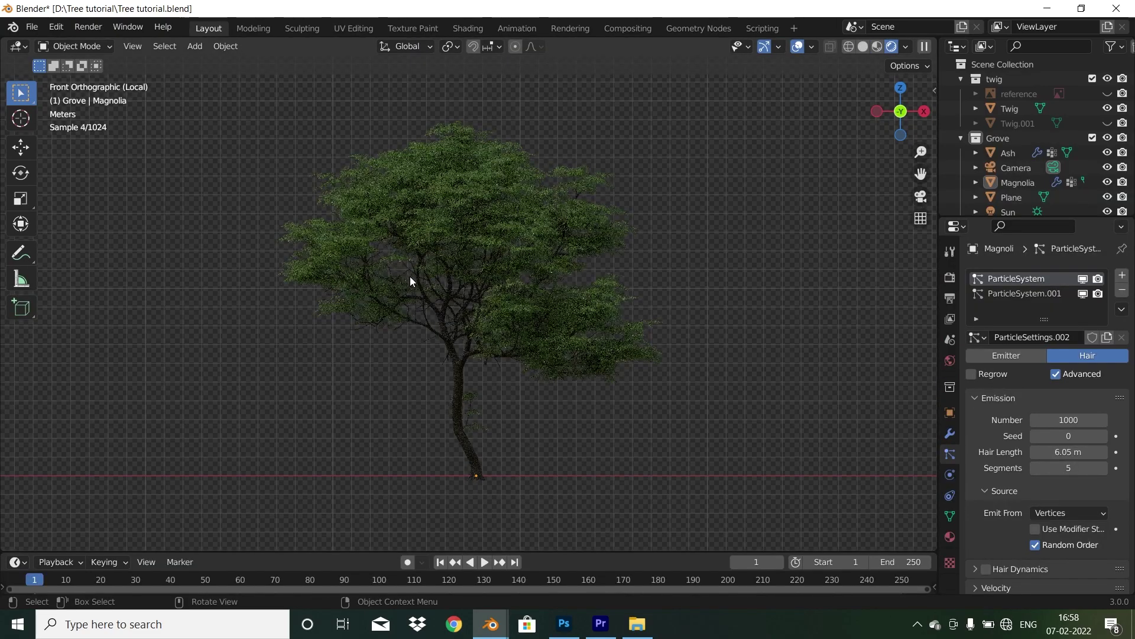
pyautogui.moveTo(501, 293); pyautogui.dragTo(360, 308, button='middle')
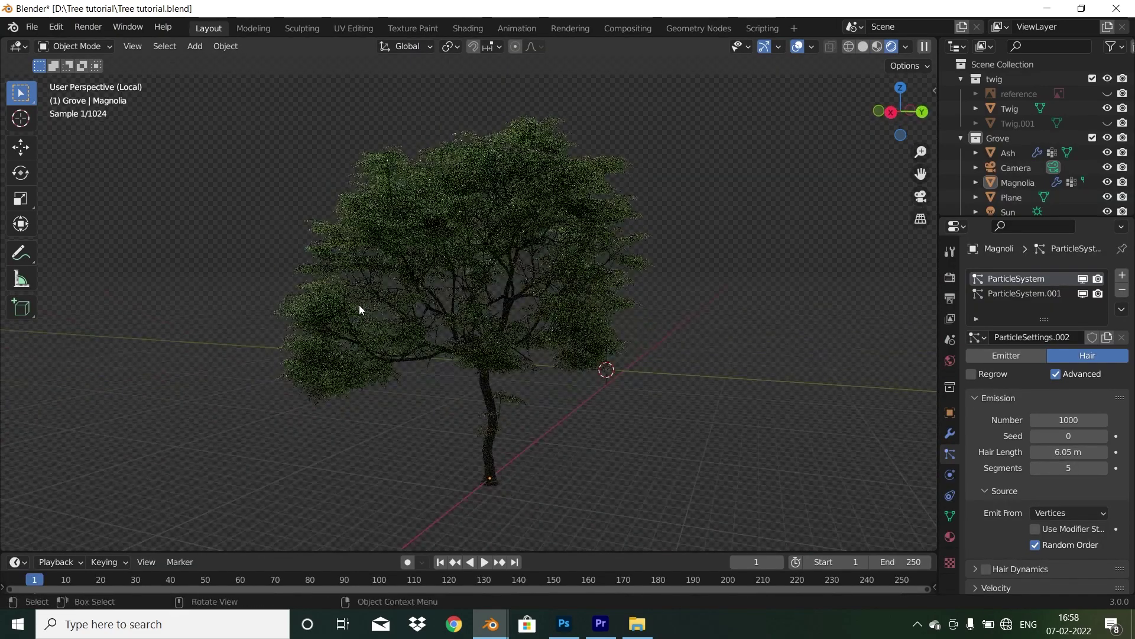
# Switch the render engine to Eevee and leave local view to show all the trees together
pyautogui.click(950, 277)
pyautogui.click(1080, 275)
pyautogui.click(1064, 289)
pyautogui.moveTo(592, 299); pyautogui.dragTo(634, 323, button='middle')
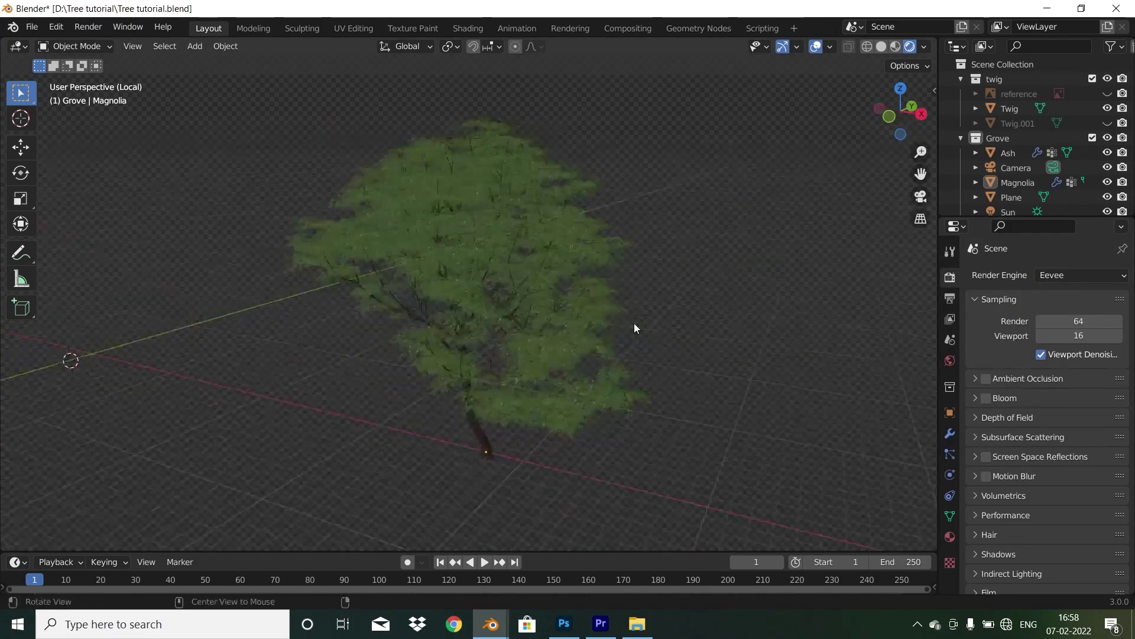
pyautogui.press('KP_Divide')
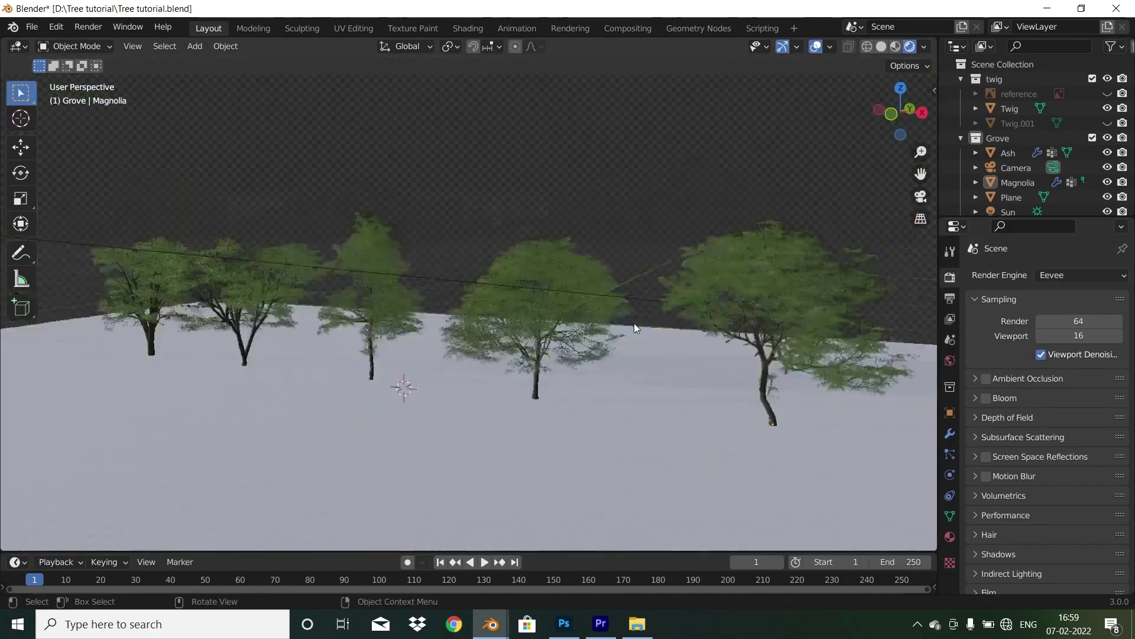
# Look through the camera and move it along the global X axis toward the Magnolia at the end of the tree row
pyautogui.keyDown('alt'); pyautogui.moveTo(660, 239); pyautogui.dragTo(550, 245); pyautogui.keyUp('alt')
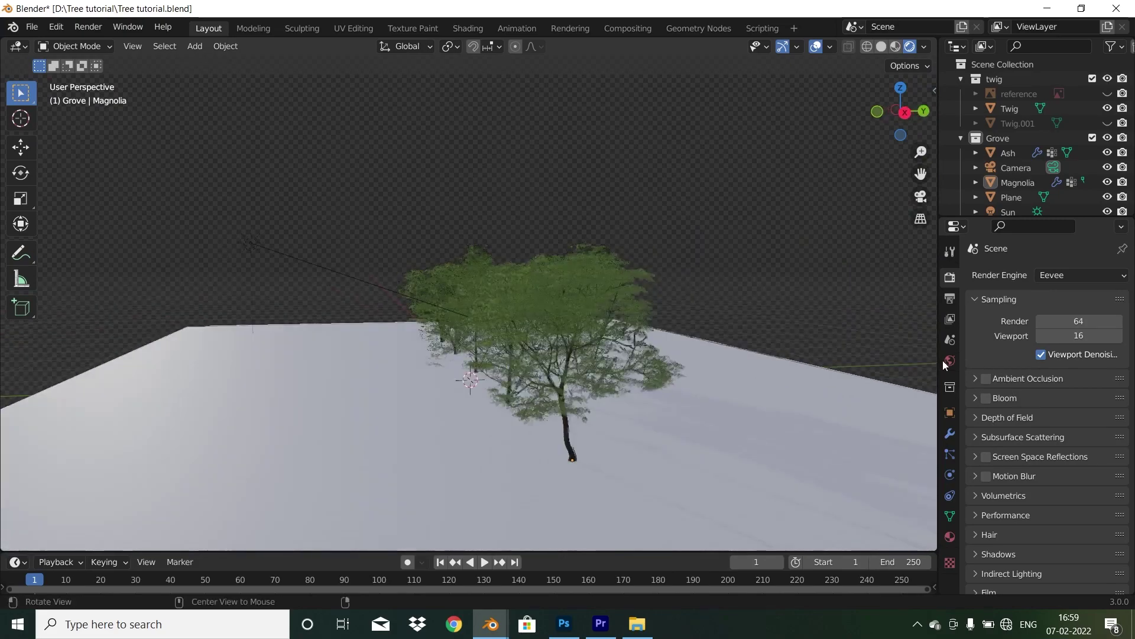
pyautogui.press('KP_Decimal')
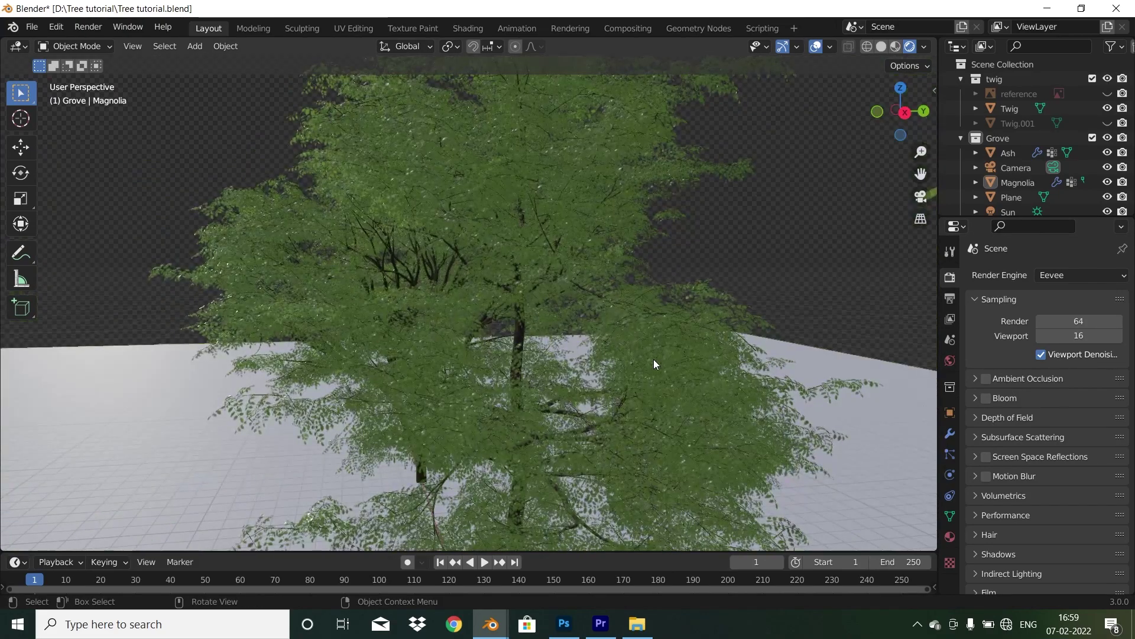
pyautogui.press('KP_0')
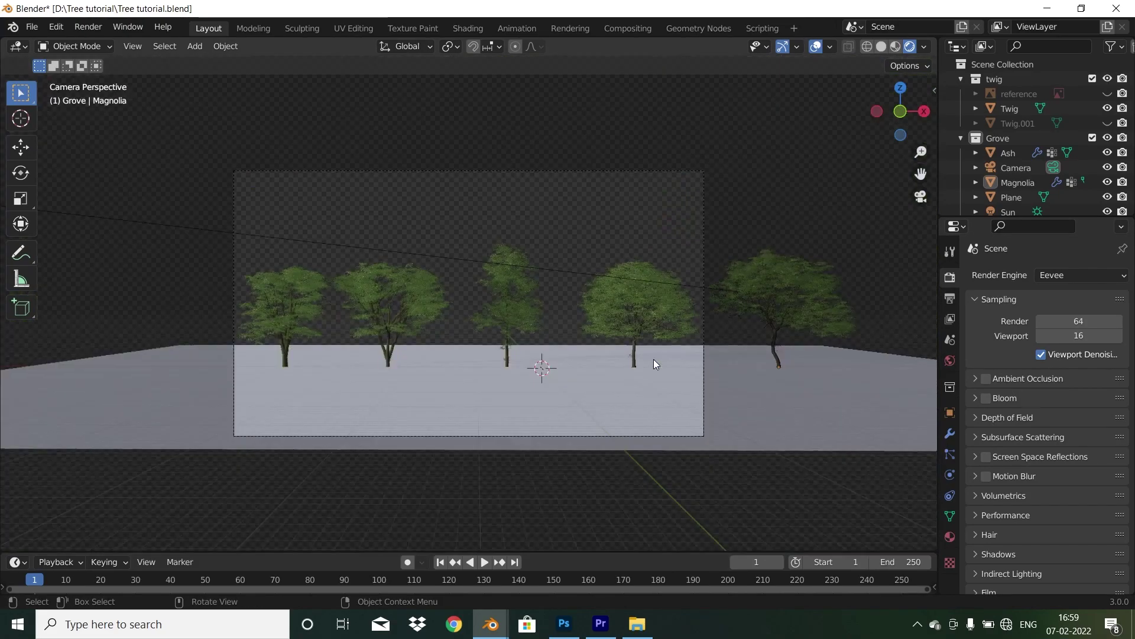
pyautogui.click(704, 261)
pyautogui.press('g')
pyautogui.press('x')
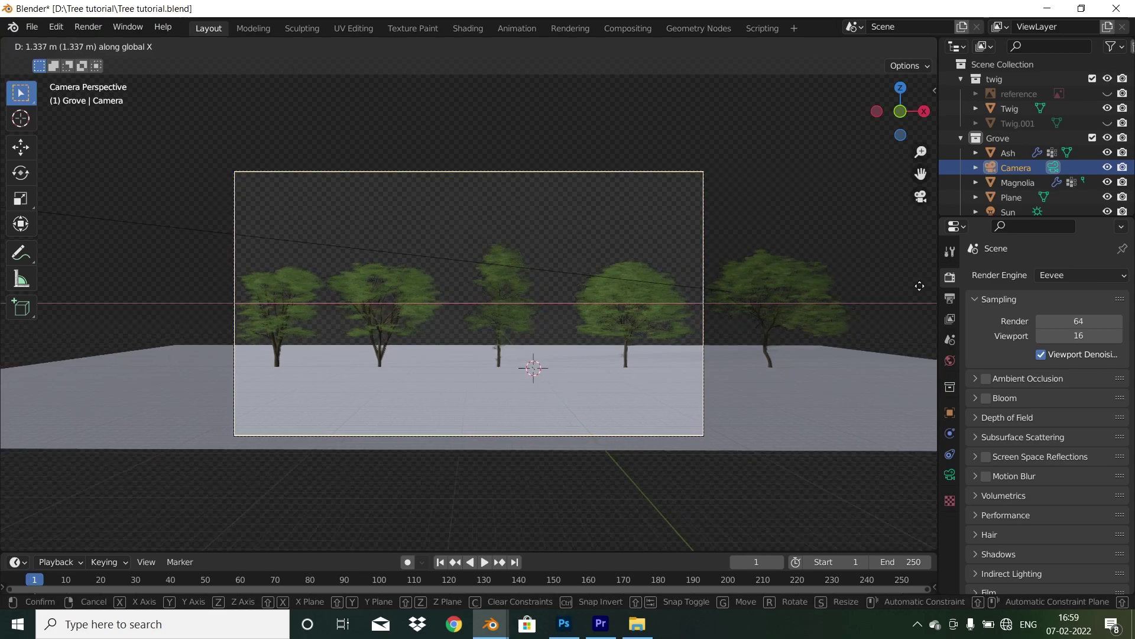
pyautogui.click(70, 292)
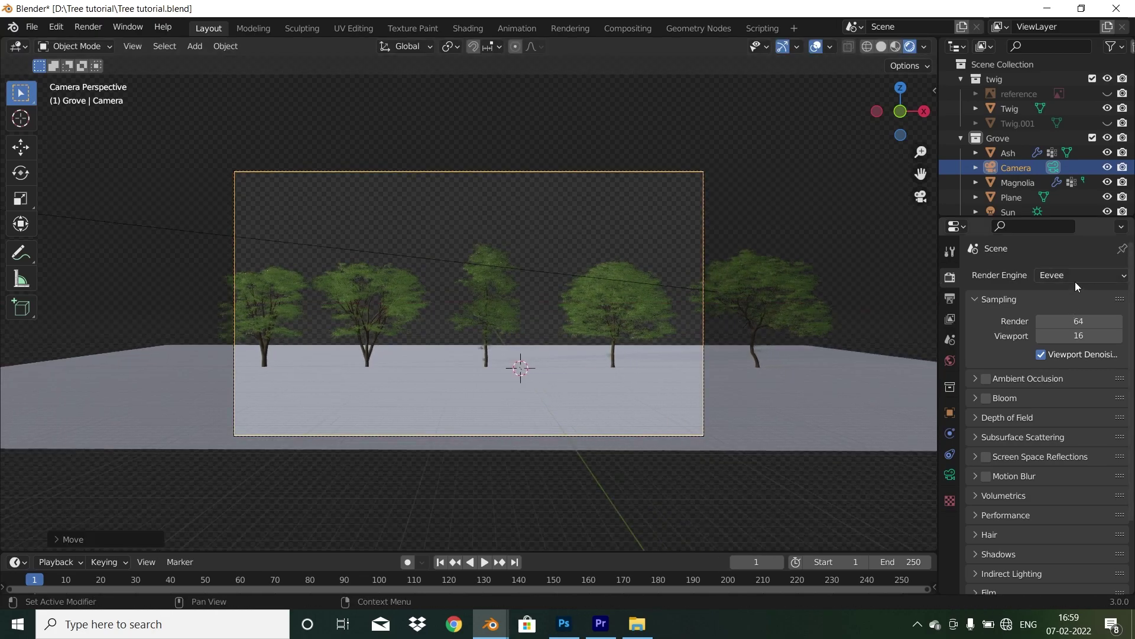
# Switch the render engine to Cycles and preview the row of trees from an angled perspective outside the camera
pyautogui.click(1074, 277)
pyautogui.click(1059, 328)
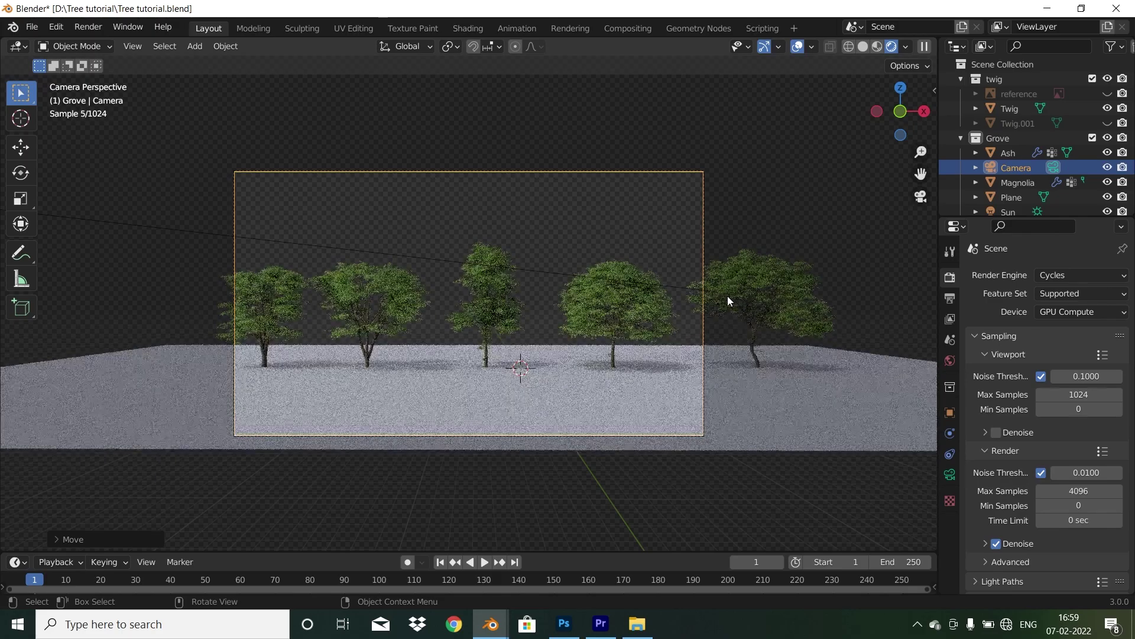
pyautogui.click(680, 266)
pyautogui.click(704, 234)
pyautogui.moveTo(704, 235); pyautogui.dragTo(591, 289, button='middle')
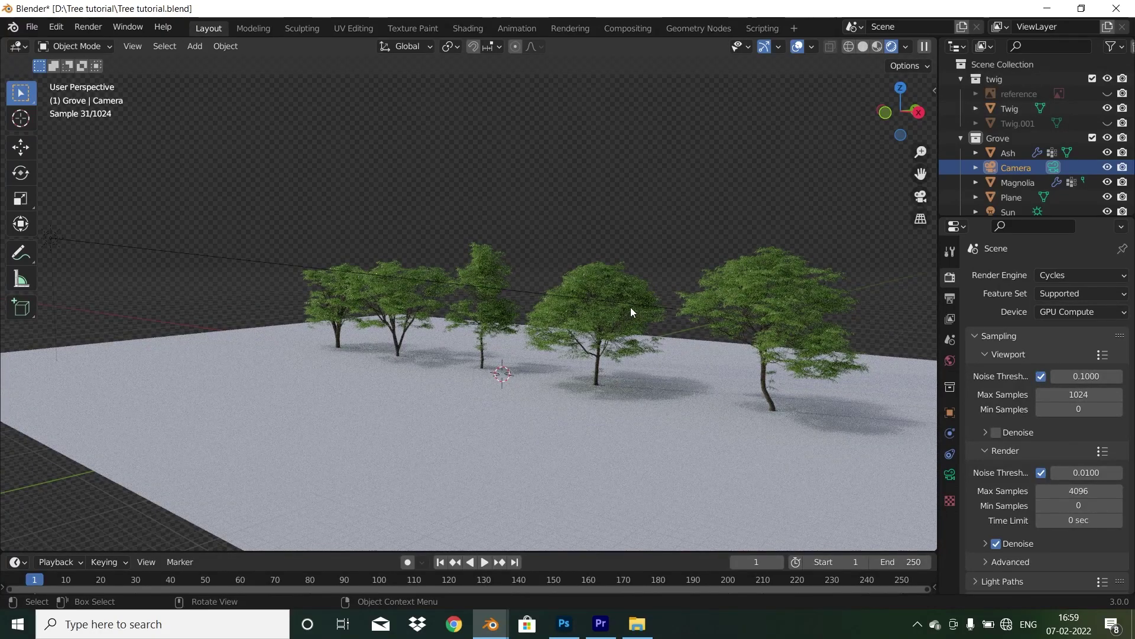
# Isolate the Magnolia in local view and inspect its Cycles-rendered foliage and trunk from an angle and from the front
pyautogui.click(774, 392)
pyautogui.press('KP_Divide')
pyautogui.click(714, 382)
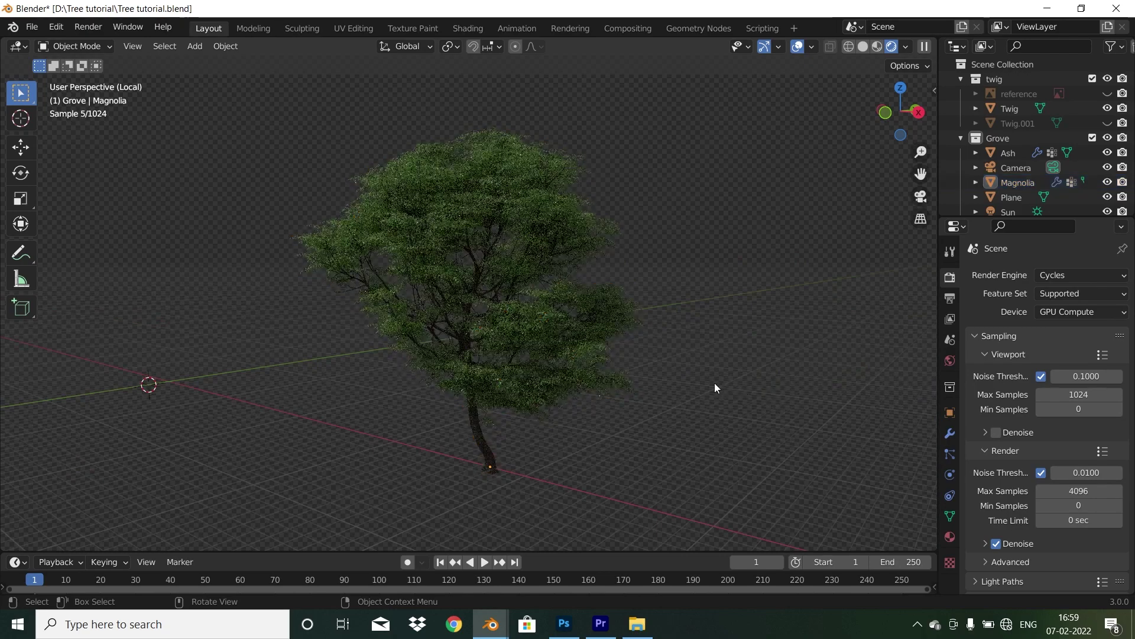
pyautogui.moveTo(566, 372); pyautogui.dragTo(305, 319, button='middle')
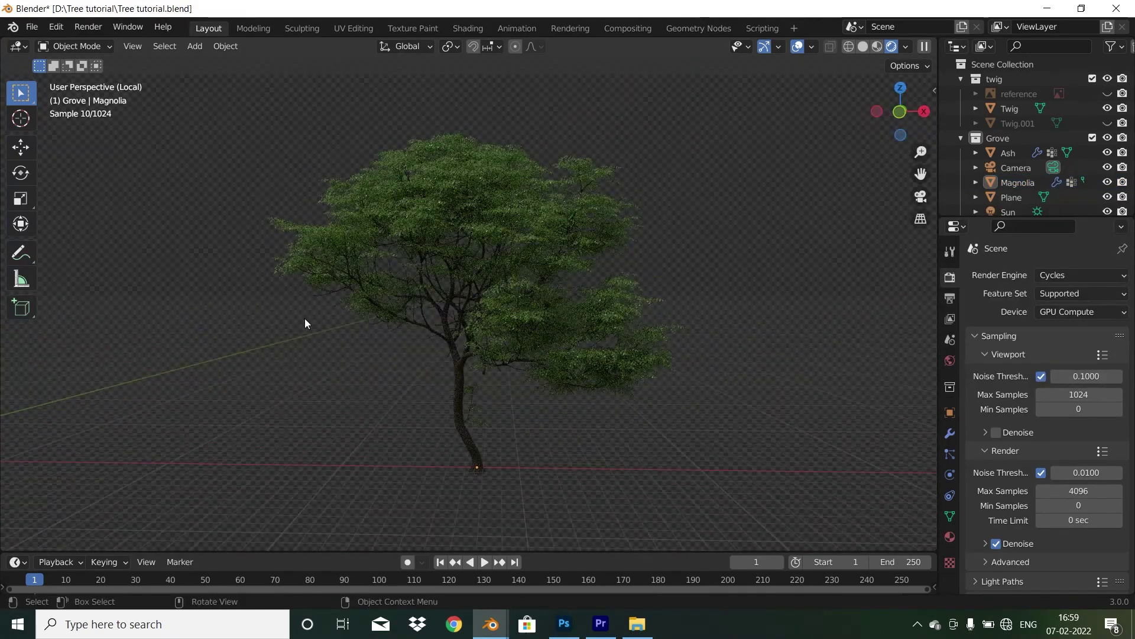
pyautogui.press('KP_1')
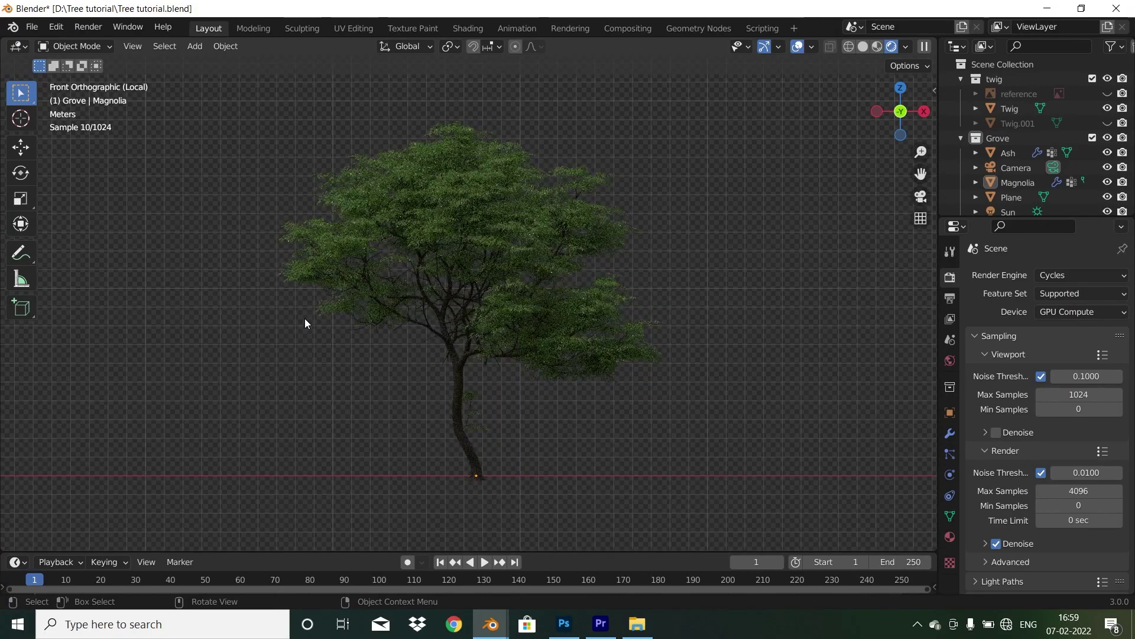